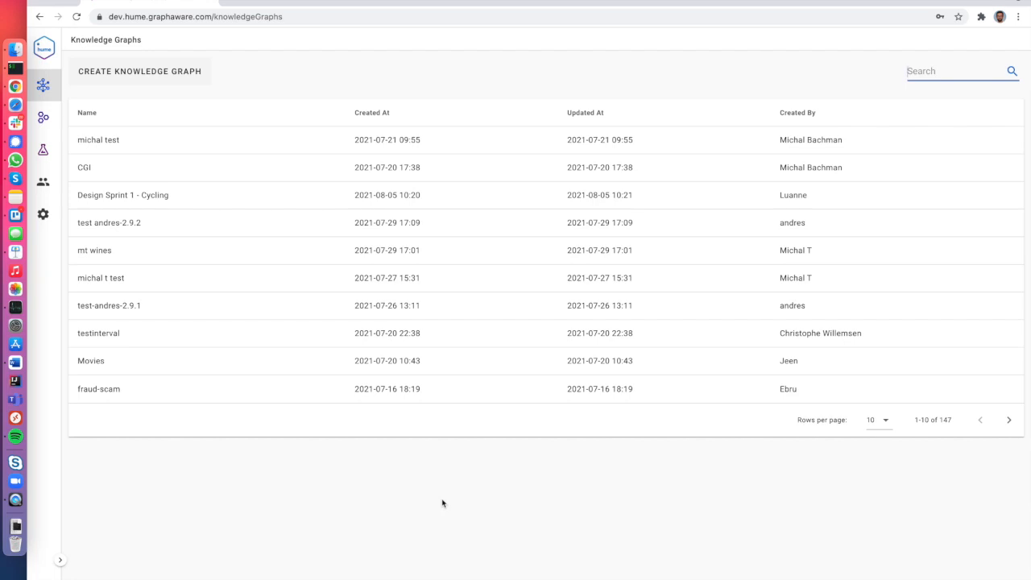
Filter the knowledge graph list by 'mur' and open the murder-mystery-2 Overview.
{"action": "type", "text": "mur"}
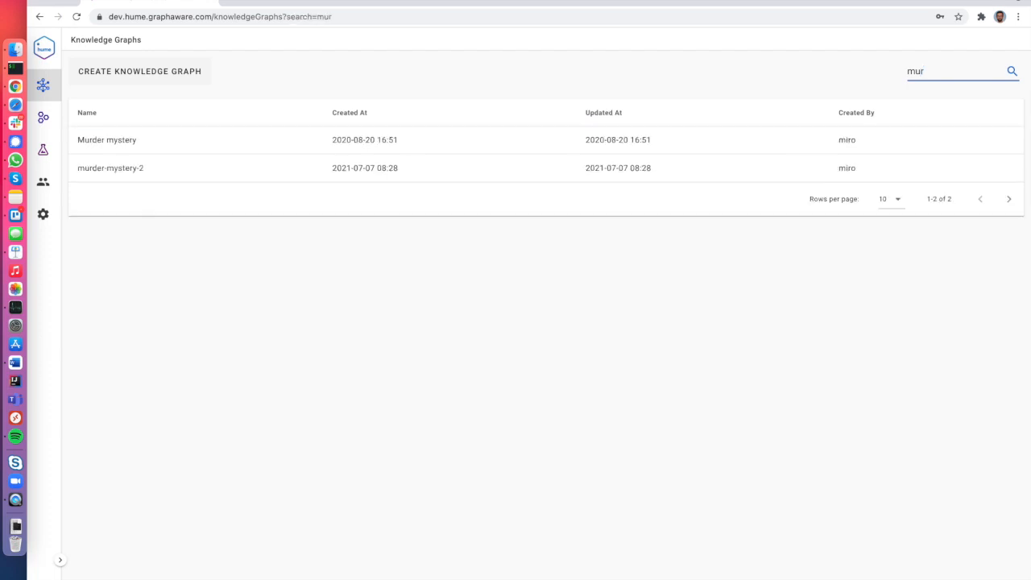
{"action": "left_click", "coordinate": [254, 172]}
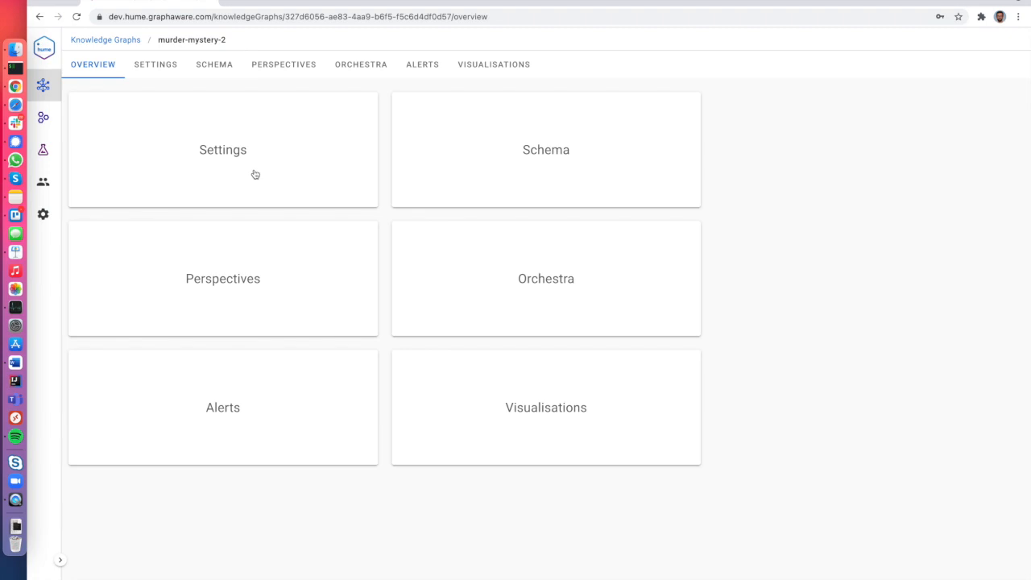
Show the murder-mystery-2 schema and review the Person class attributes, cancelling without changes.
{"action": "left_click", "coordinate": [228, 66]}
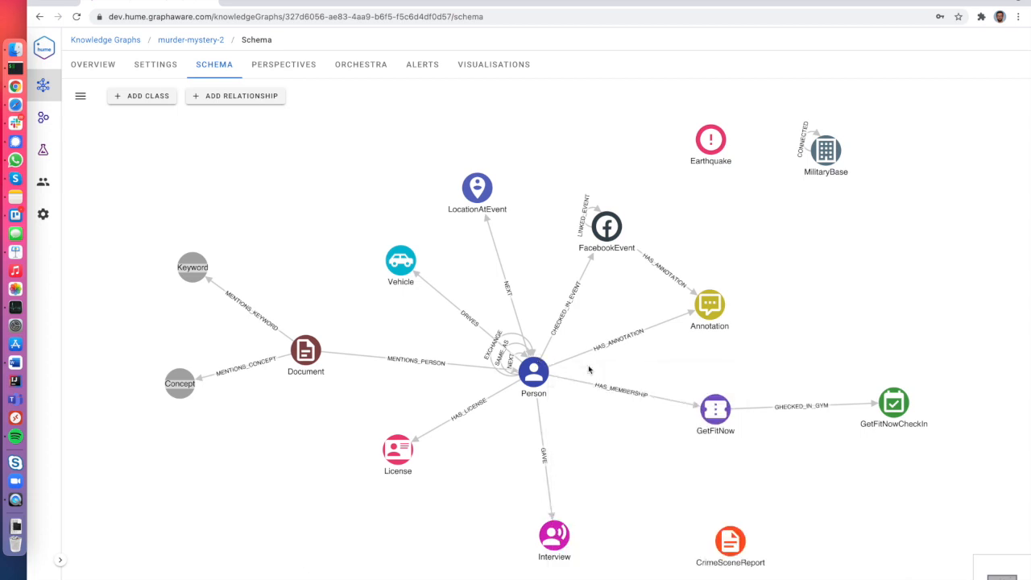
{"action": "left_click", "coordinate": [534, 367]}
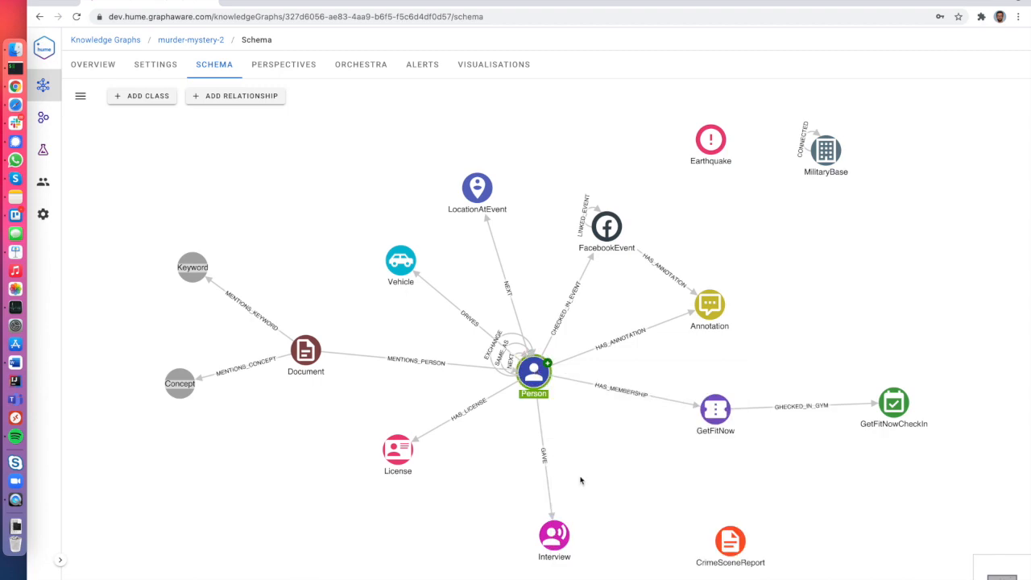
{"action": "scroll", "coordinate": [578, 349], "scroll_direction": "up", "scroll_amount": 10}
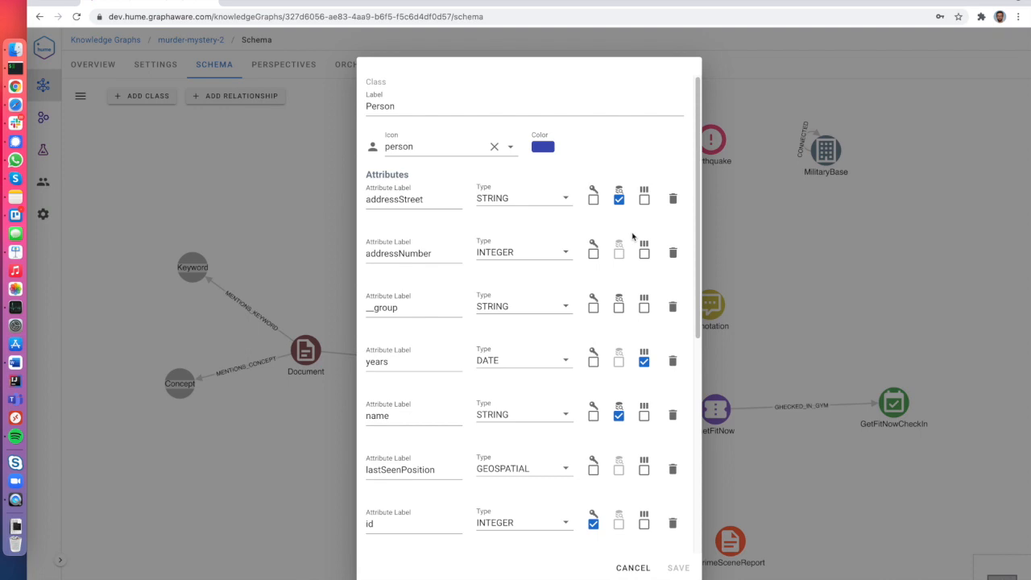
{"action": "left_click", "coordinate": [627, 567]}
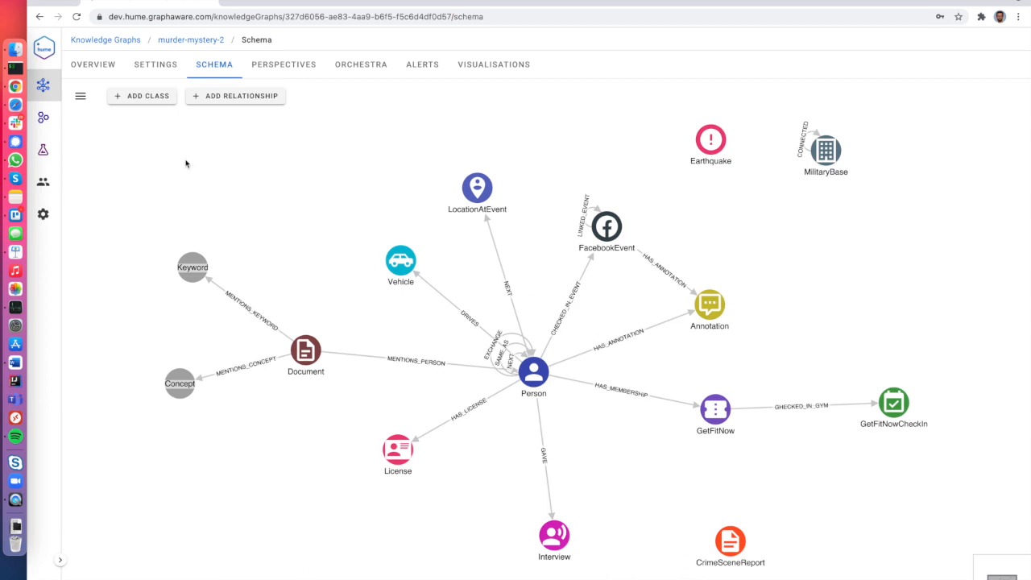
{"action": "left_click", "coordinate": [83, 102]}
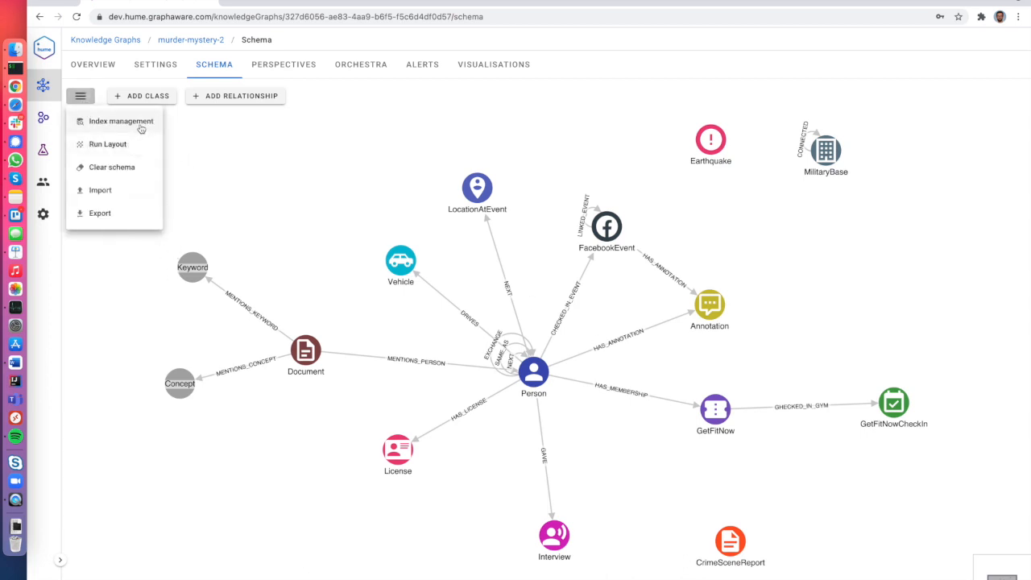
{"action": "left_click", "coordinate": [140, 128]}
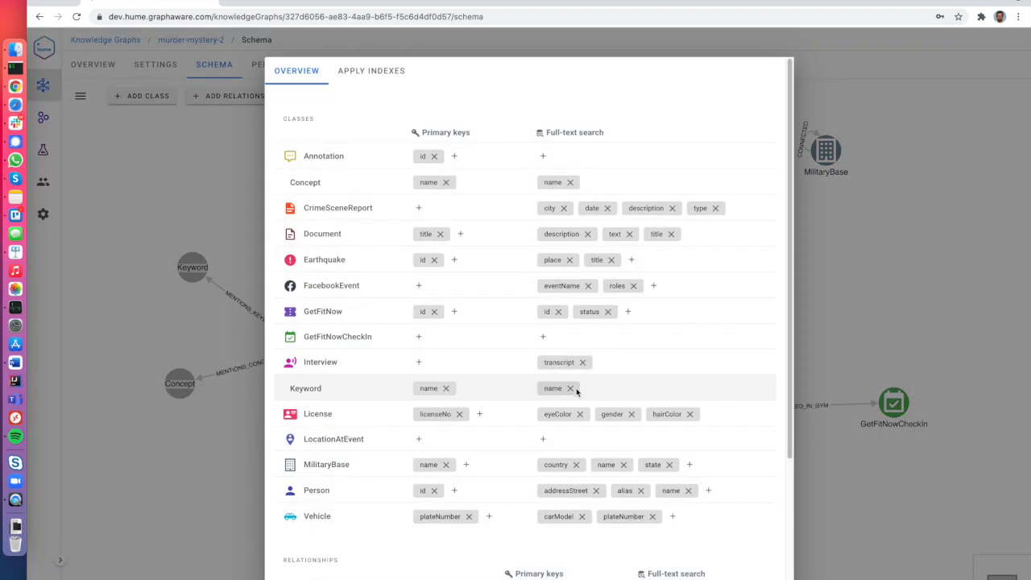
{"action": "scroll", "coordinate": [515, 349], "scroll_direction": "down", "scroll_amount": 3}
{"action": "scroll", "coordinate": [515, 349], "scroll_direction": "up", "scroll_amount": 3}
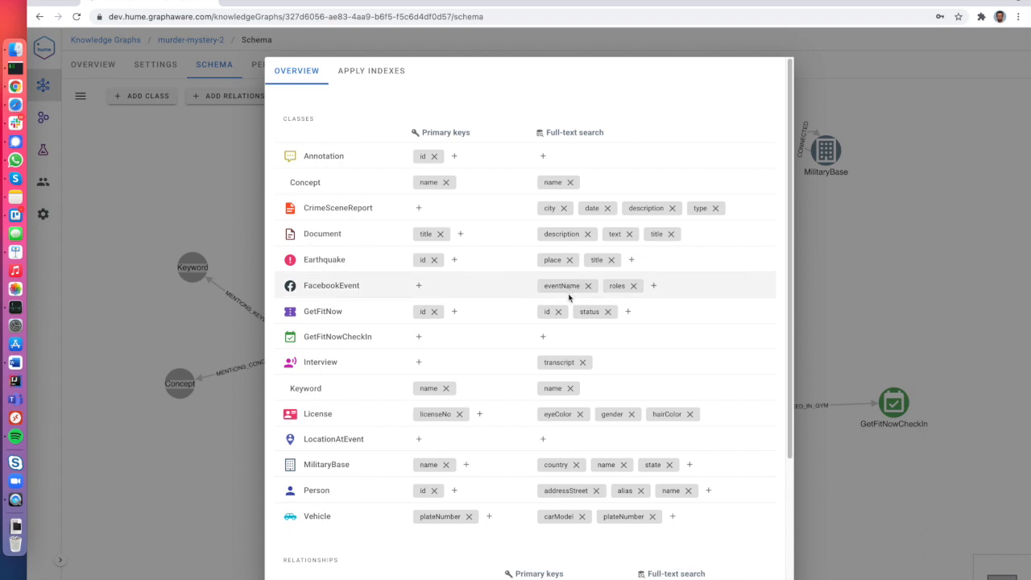
{"action": "left_click", "coordinate": [382, 73]}
{"action": "left_click", "coordinate": [407, 271]}
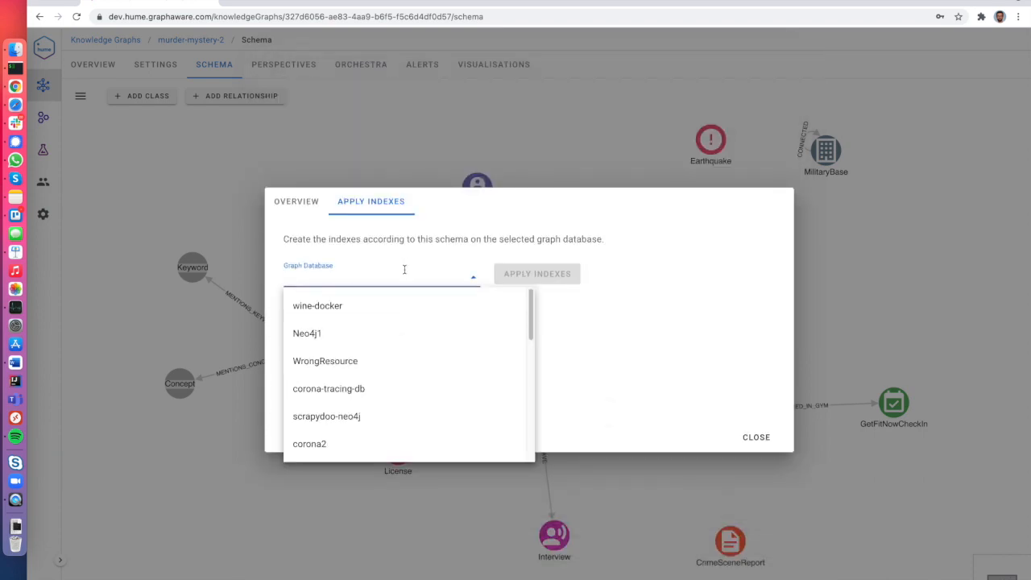
{"action": "left_click", "coordinate": [596, 316]}
{"action": "left_click", "coordinate": [752, 437]}
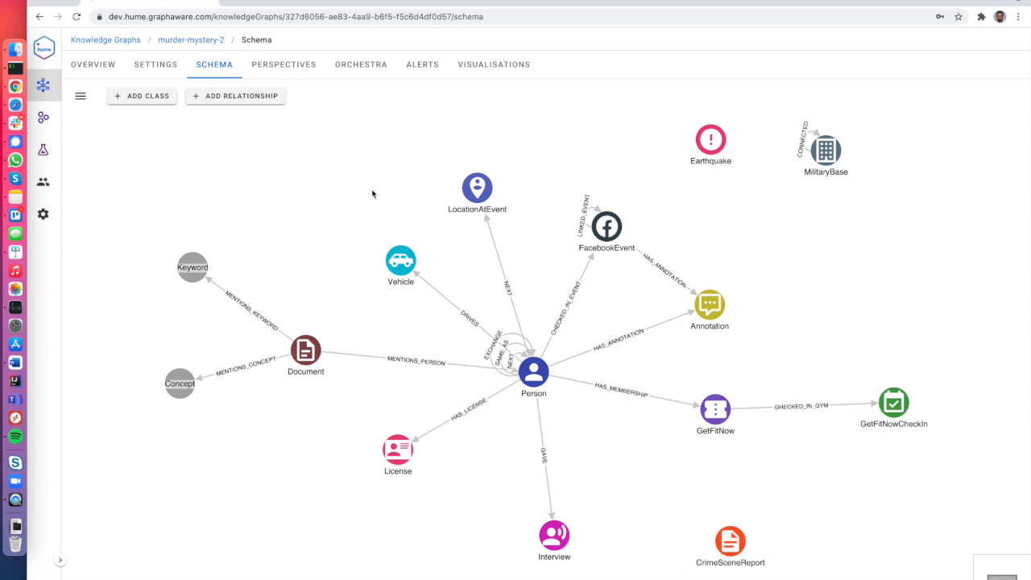
Open the murder-mystery perspective and keep murder-mystery as its database.
{"action": "left_click", "coordinate": [253, 64]}
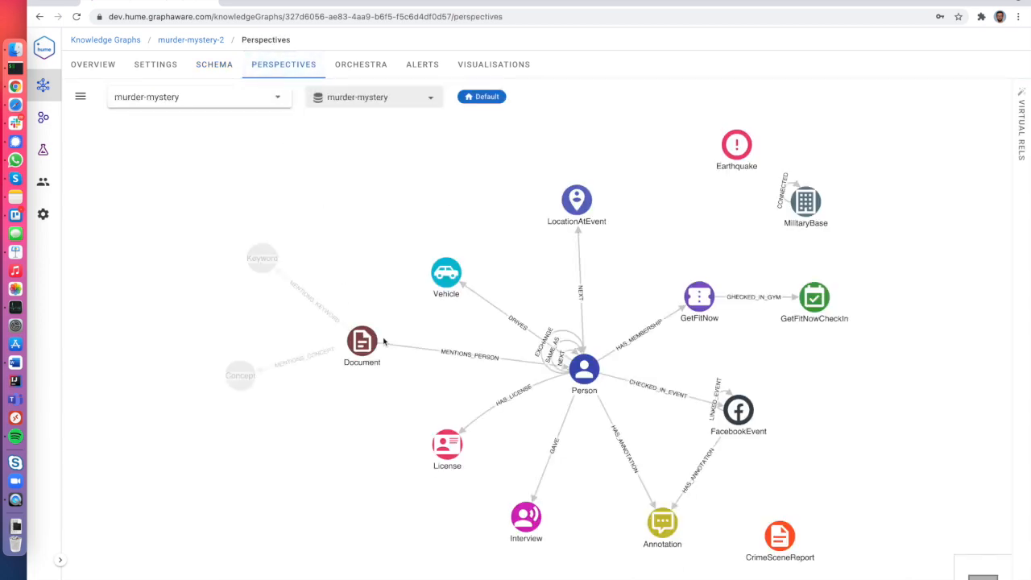
{"action": "left_click_drag", "start_coordinate": [381, 278], "coordinate": [336, 271]}
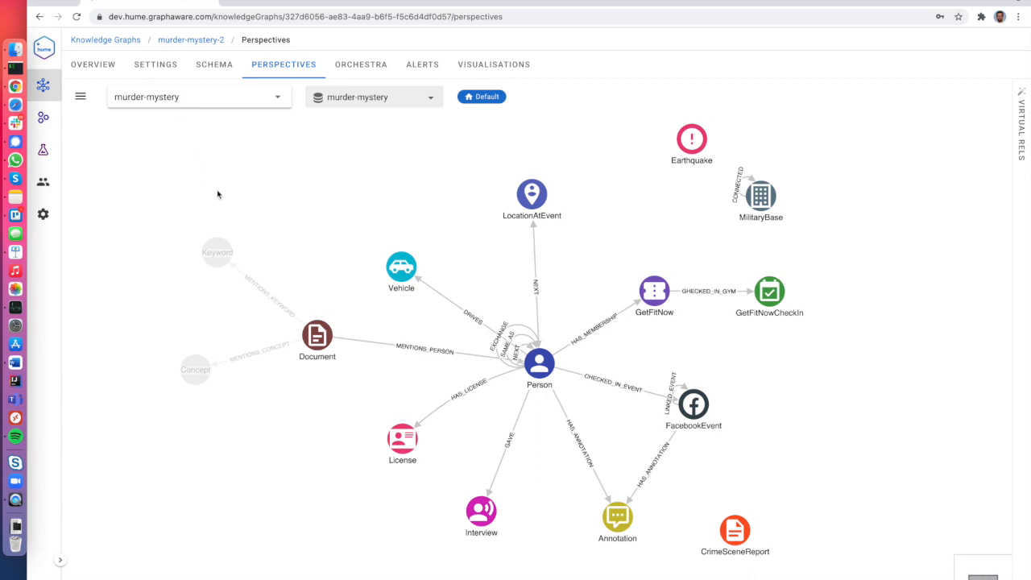
{"action": "left_click", "coordinate": [429, 99]}
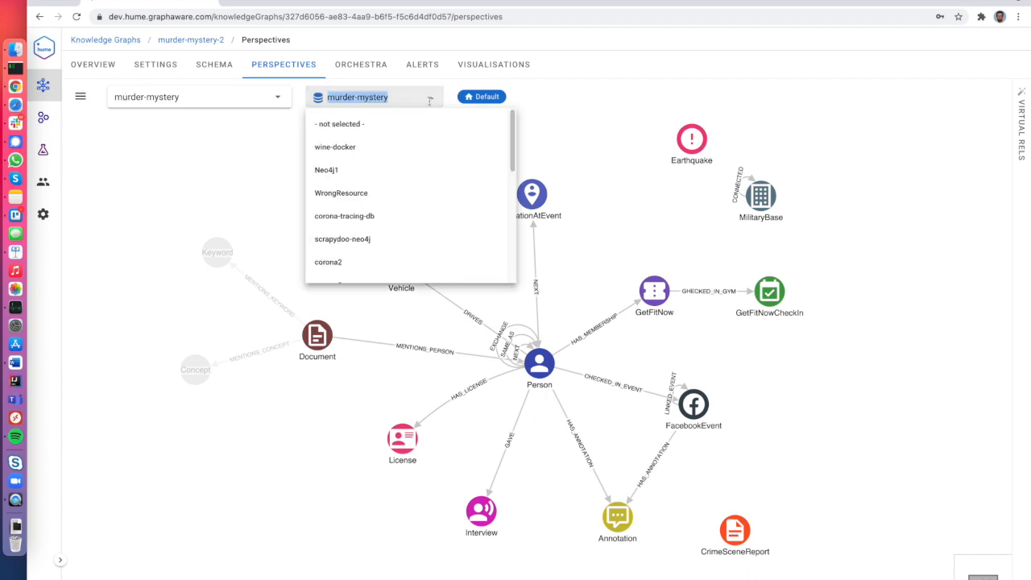
{"action": "left_click", "coordinate": [293, 130]}
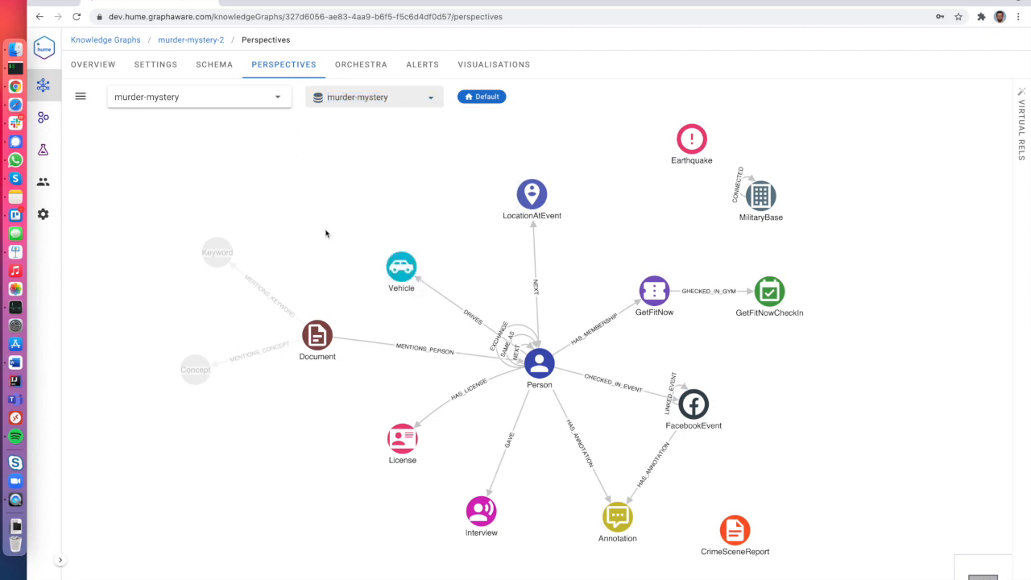
Hide the Document class and the DRIVES relationship from the perspective.
{"action": "right_click", "coordinate": [312, 327]}
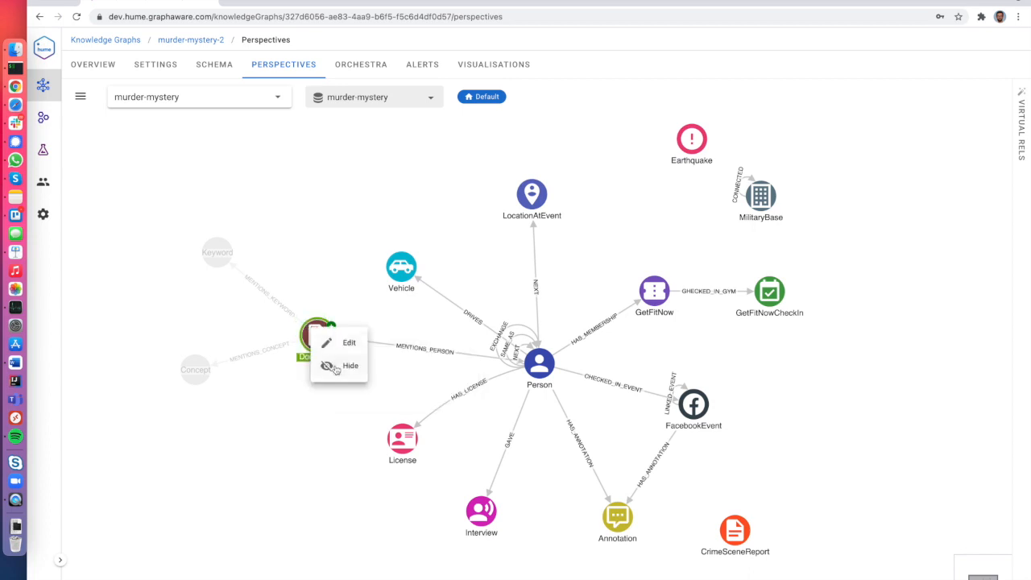
{"action": "left_click", "coordinate": [335, 368]}
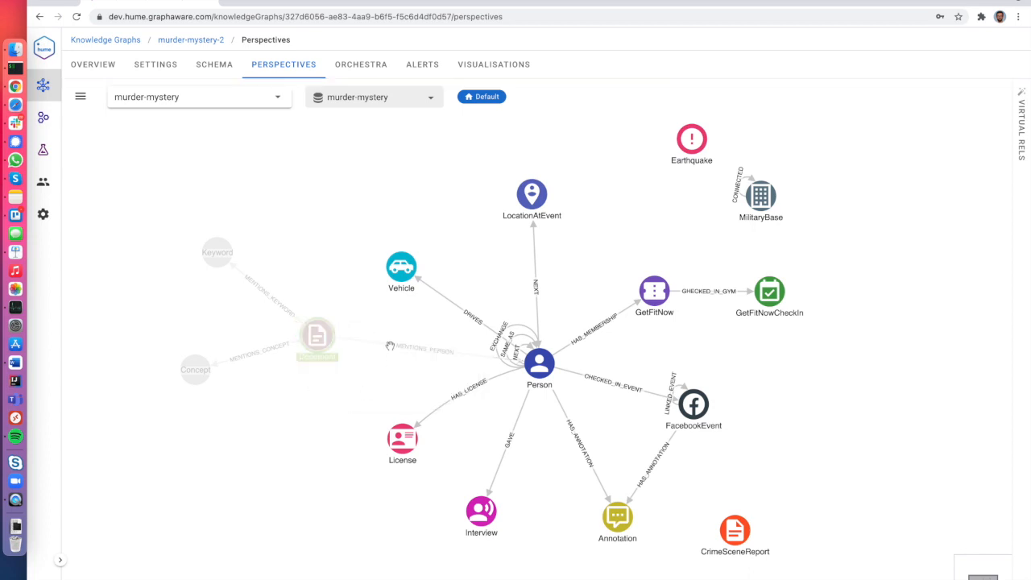
{"action": "right_click", "coordinate": [451, 299]}
{"action": "left_click", "coordinate": [463, 343]}
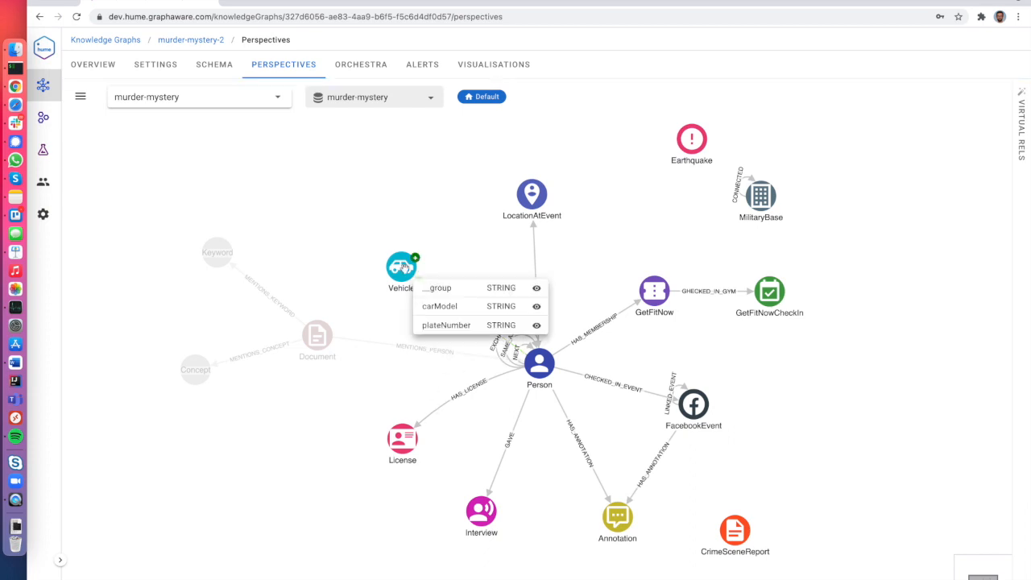
{"action": "mouse_move", "coordinate": [538, 369]}
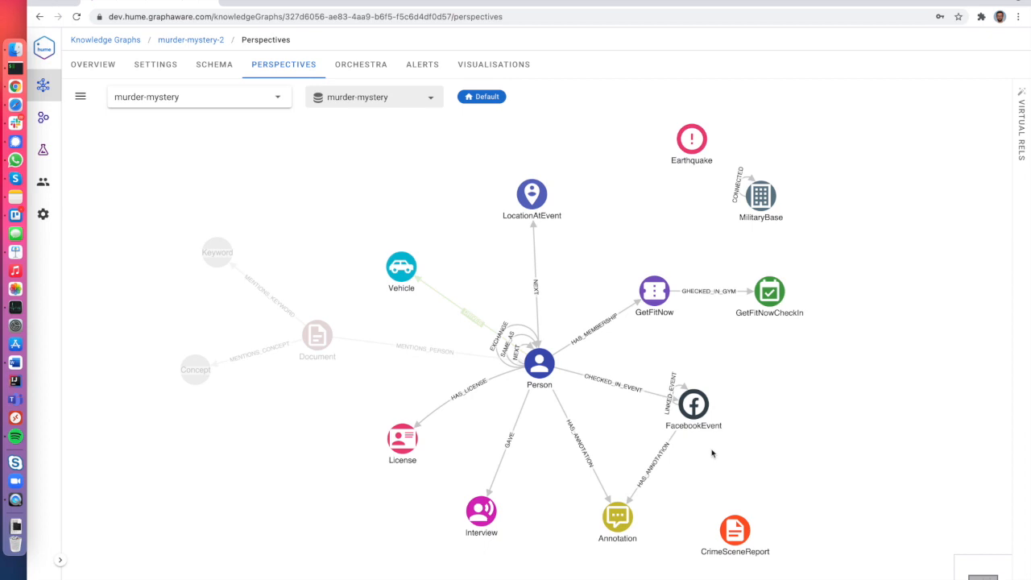
Check Person's visible properties, then show the hidden DRIVES relationship again.
{"action": "right_click", "coordinate": [551, 366]}
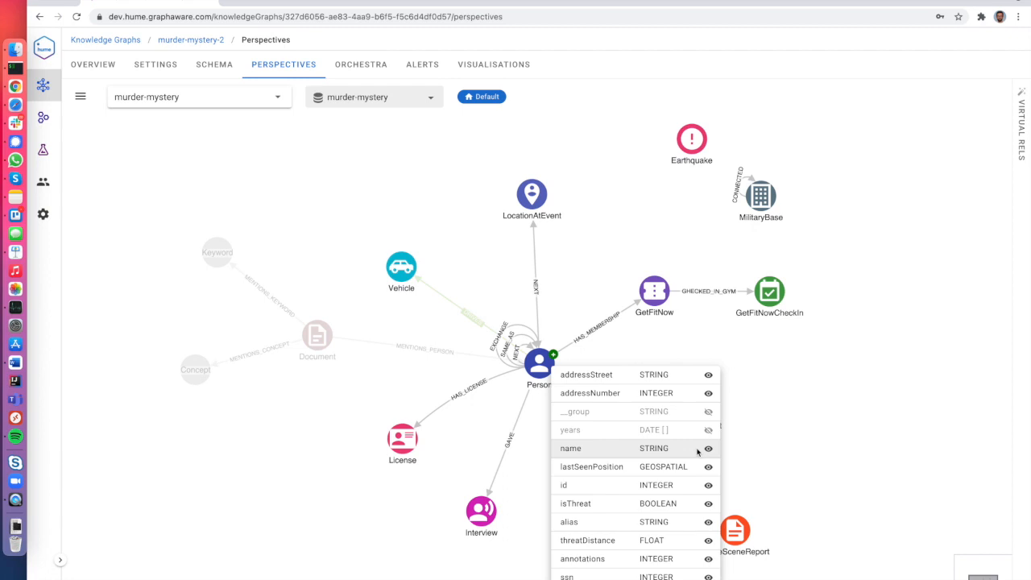
{"action": "left_click", "coordinate": [485, 330]}
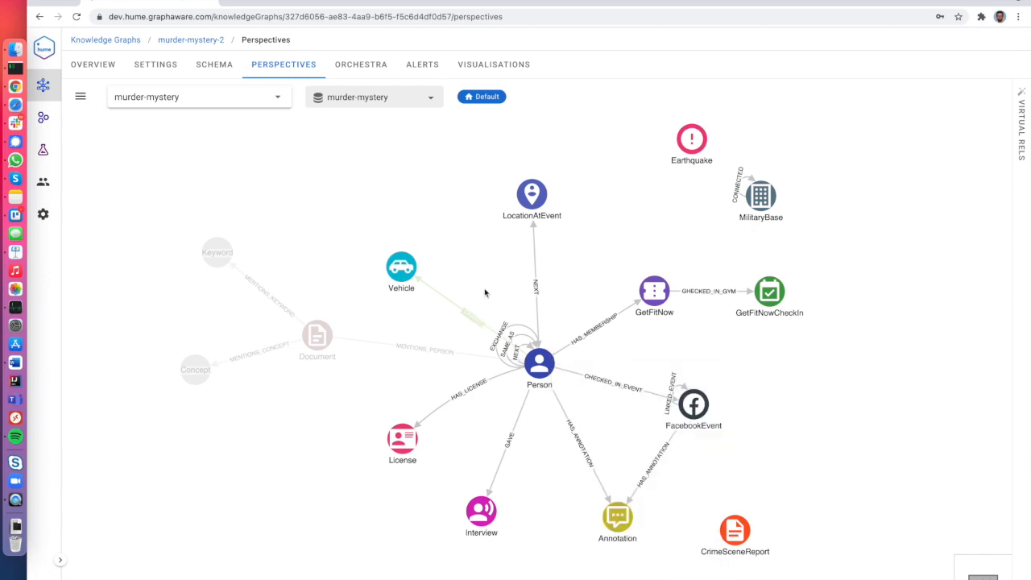
{"action": "right_click", "coordinate": [465, 310]}
{"action": "left_click", "coordinate": [478, 347]}
{"action": "left_click", "coordinate": [322, 346]}
Show the Document class again and go to the graph's Orchestra workflows.
{"action": "right_click", "coordinate": [320, 344]}
{"action": "left_click", "coordinate": [347, 383]}
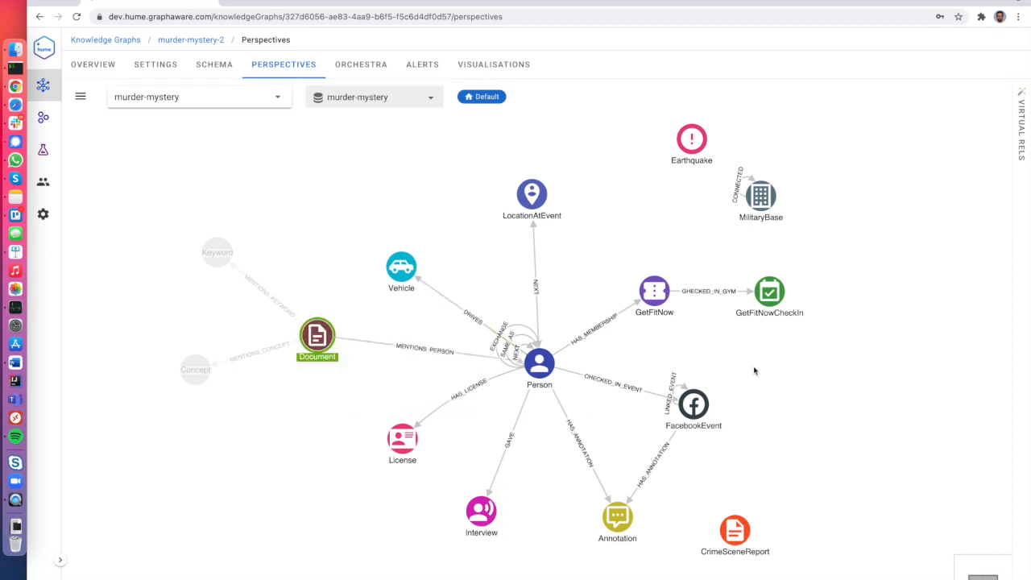
{"action": "left_click", "coordinate": [755, 370]}
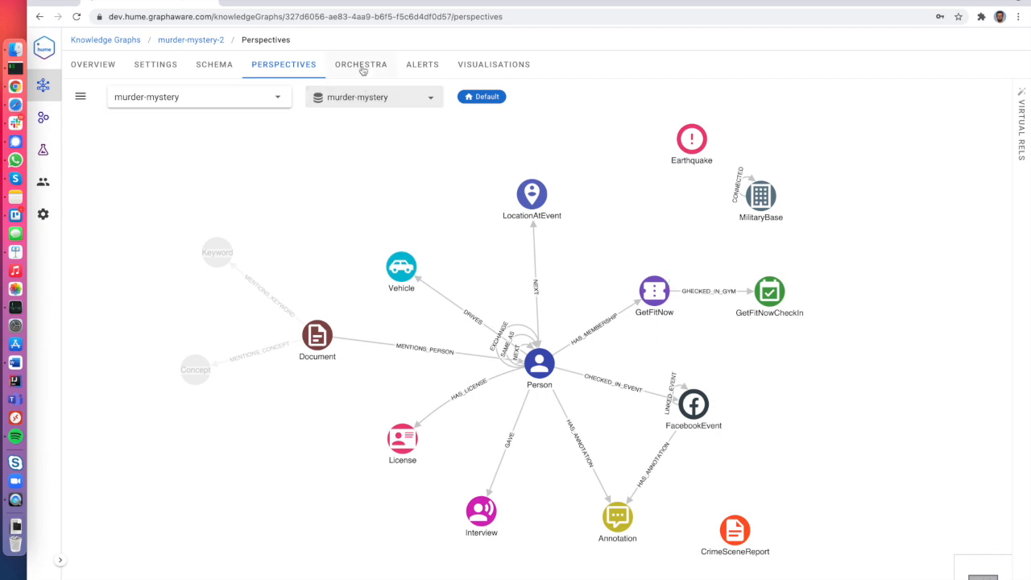
{"action": "left_click", "coordinate": [363, 70]}
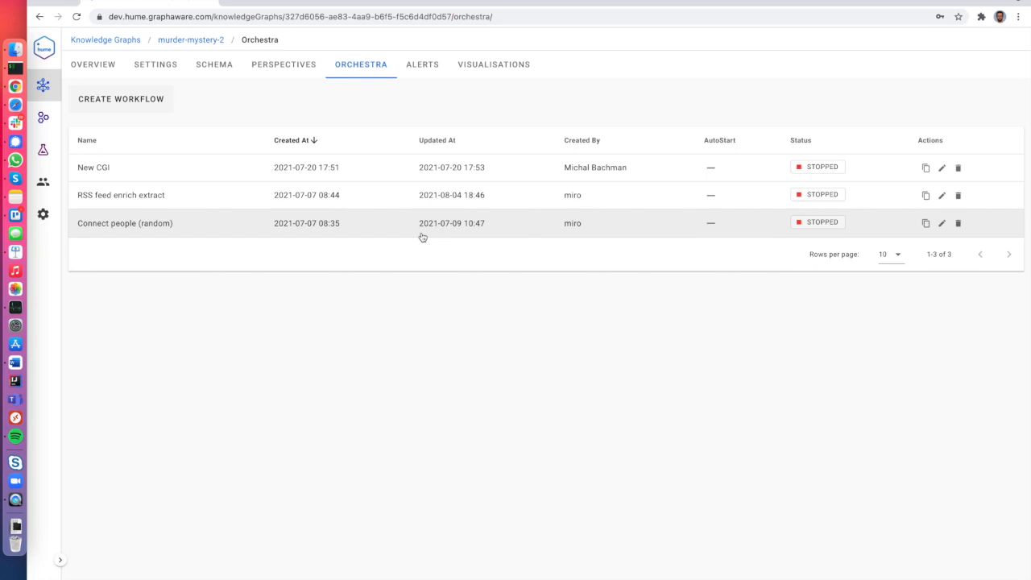
Open the RSS feed enrich extract workflow and delete its Webhook component.
{"action": "left_click", "coordinate": [362, 198]}
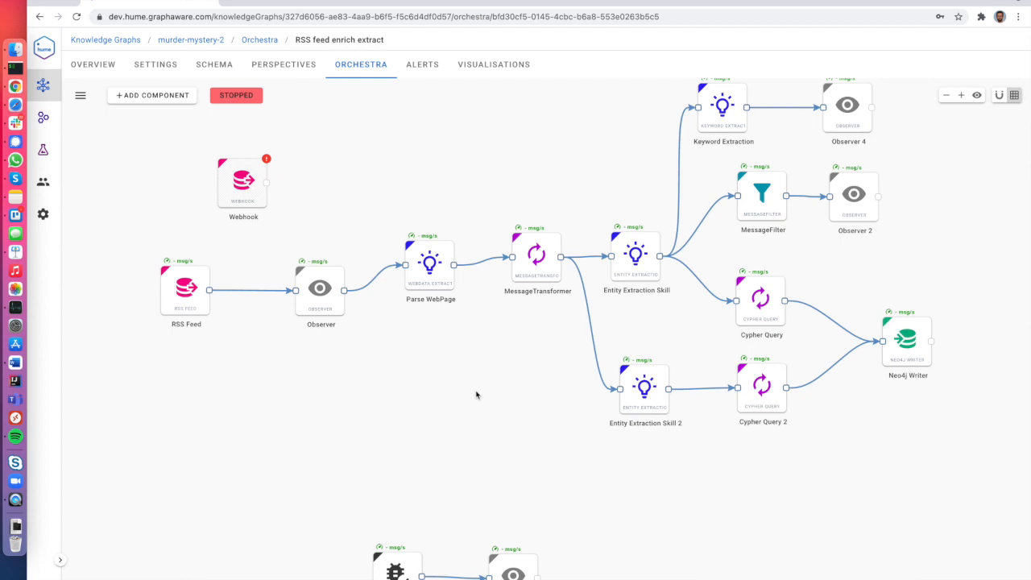
{"action": "left_click_drag", "start_coordinate": [357, 188], "coordinate": [373, 246]}
{"action": "right_click", "coordinate": [261, 243]}
{"action": "left_click", "coordinate": [301, 302]}
{"action": "left_click", "coordinate": [619, 347]}
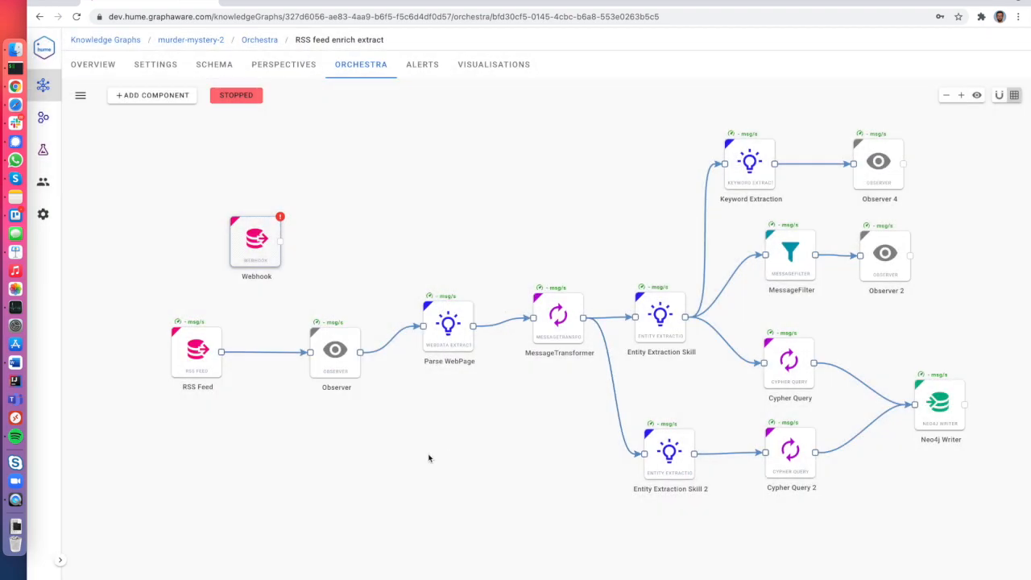
Inspect the remaining RSS Feed and Neo4j Writer components of the pipeline.
{"action": "left_click", "coordinate": [203, 362]}
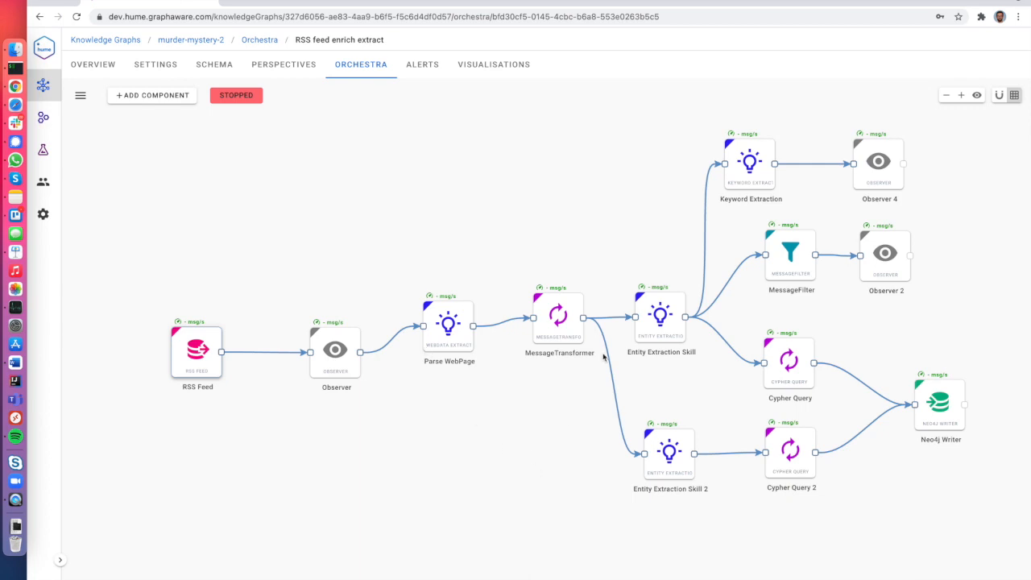
{"action": "left_click_drag", "start_coordinate": [830, 315], "coordinate": [728, 302]}
{"action": "left_click", "coordinate": [851, 402]}
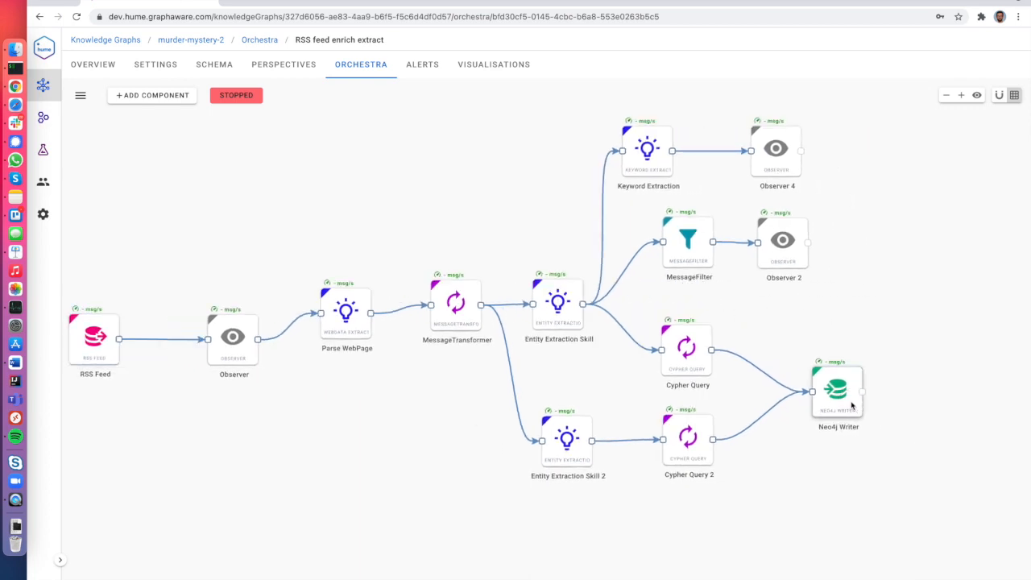
{"action": "left_click_drag", "start_coordinate": [803, 489], "coordinate": [856, 482]}
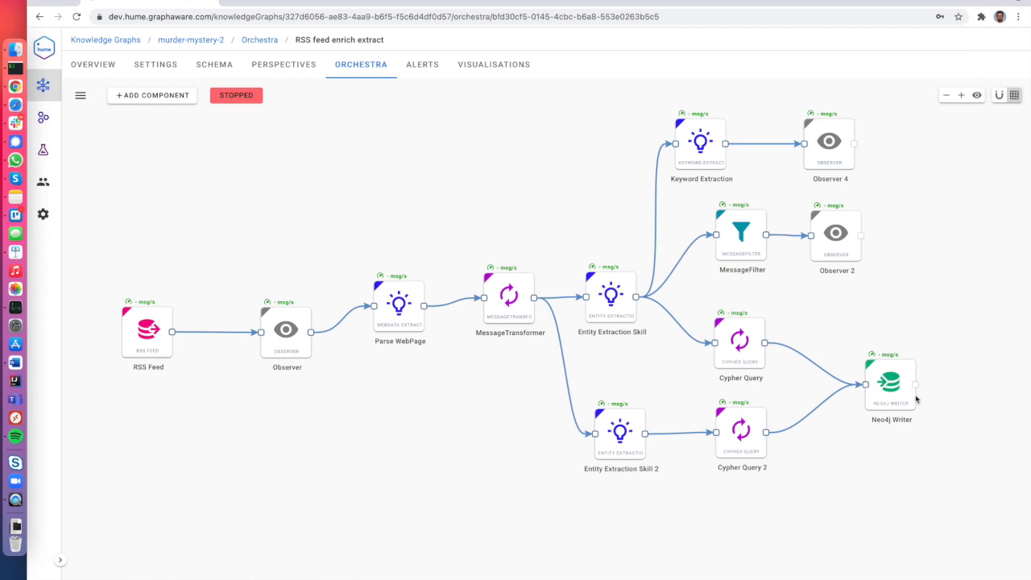
Browse the Add component menu's categories and data sources without adding anything.
{"action": "right_click", "coordinate": [400, 204]}
{"action": "mouse_move", "coordinate": [440, 214]}
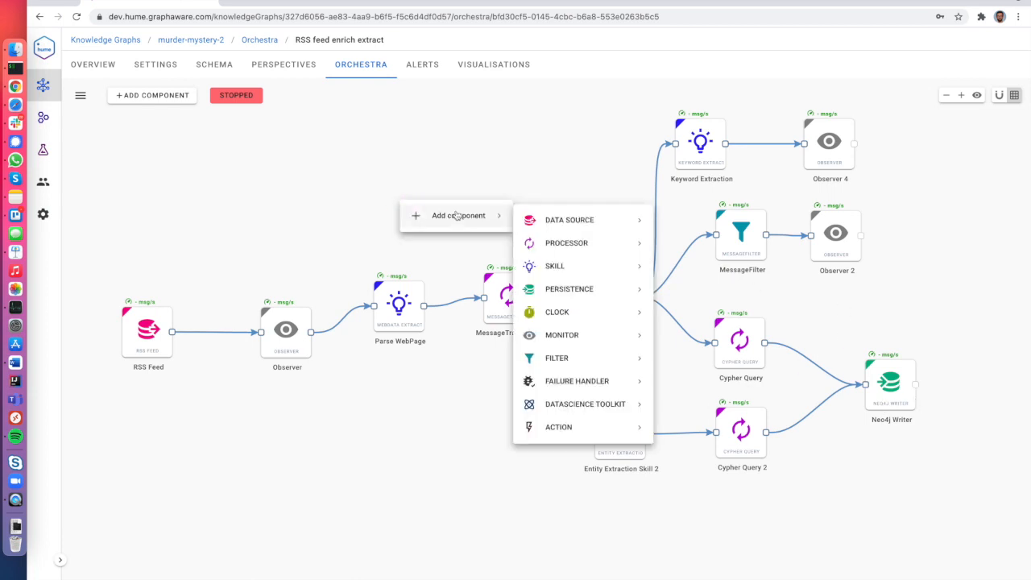
{"action": "mouse_move", "coordinate": [561, 296]}
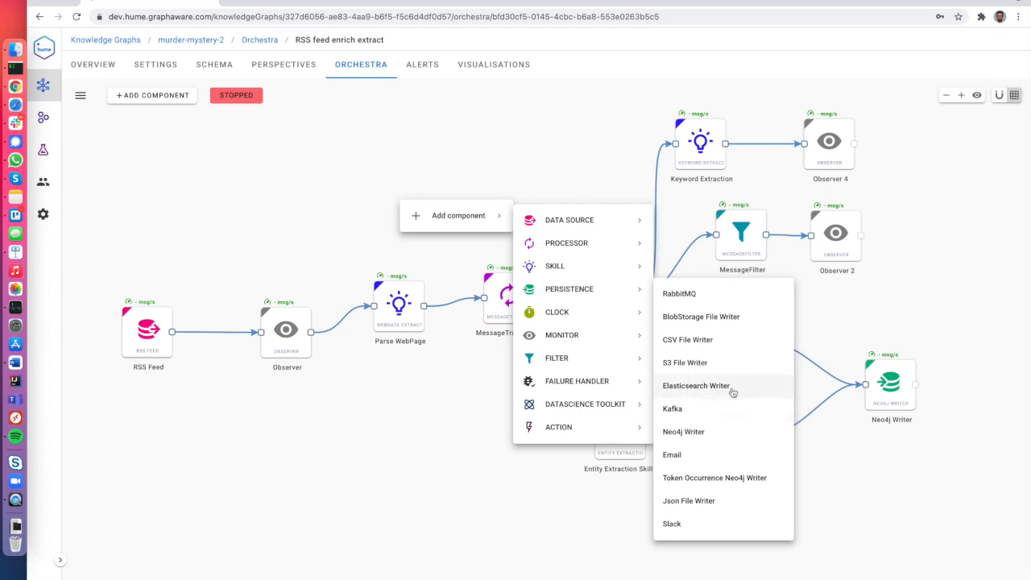
{"action": "right_click", "coordinate": [237, 148]}
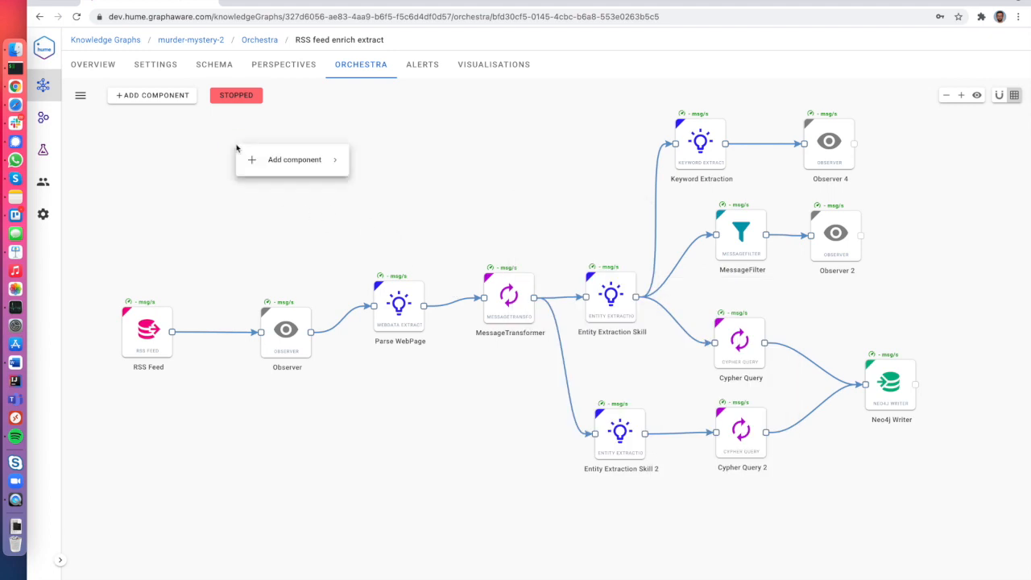
{"action": "mouse_move", "coordinate": [315, 161]}
{"action": "mouse_move", "coordinate": [399, 172]}
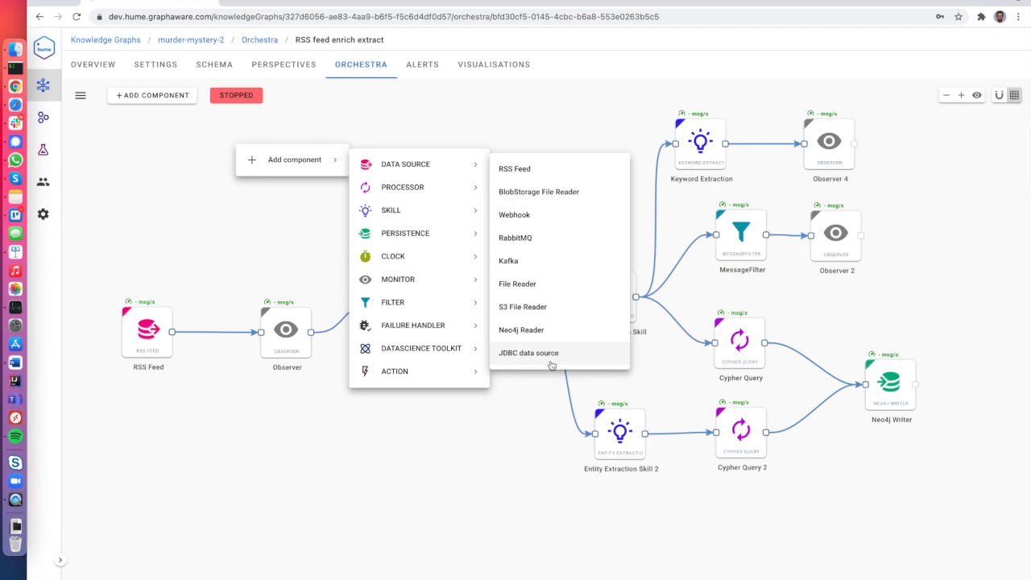
{"action": "left_click", "coordinate": [891, 401]}
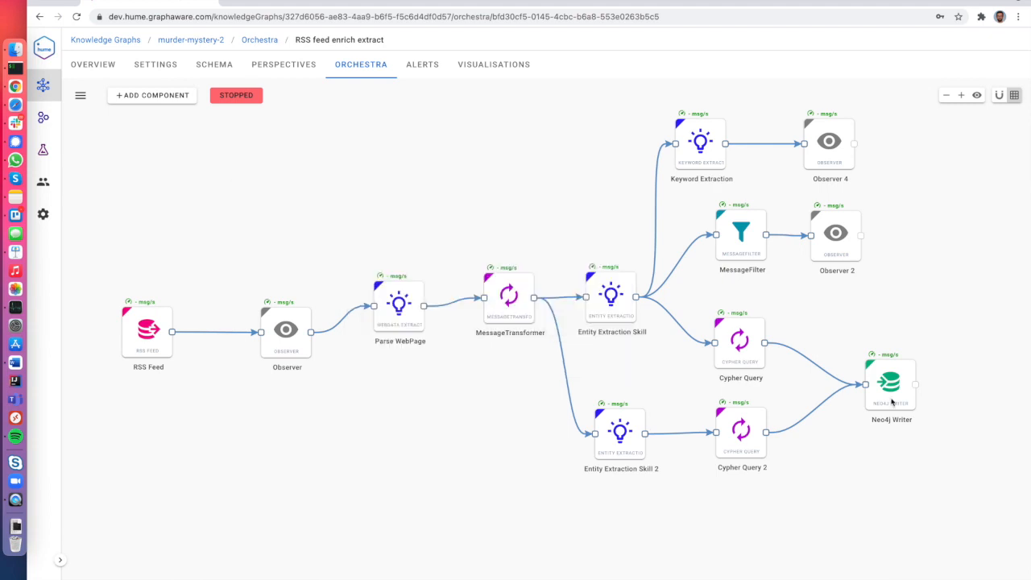
Browse the available skills, then switch to the saved Visualisations list.
{"action": "right_click", "coordinate": [373, 161]}
{"action": "mouse_move", "coordinate": [552, 236]}
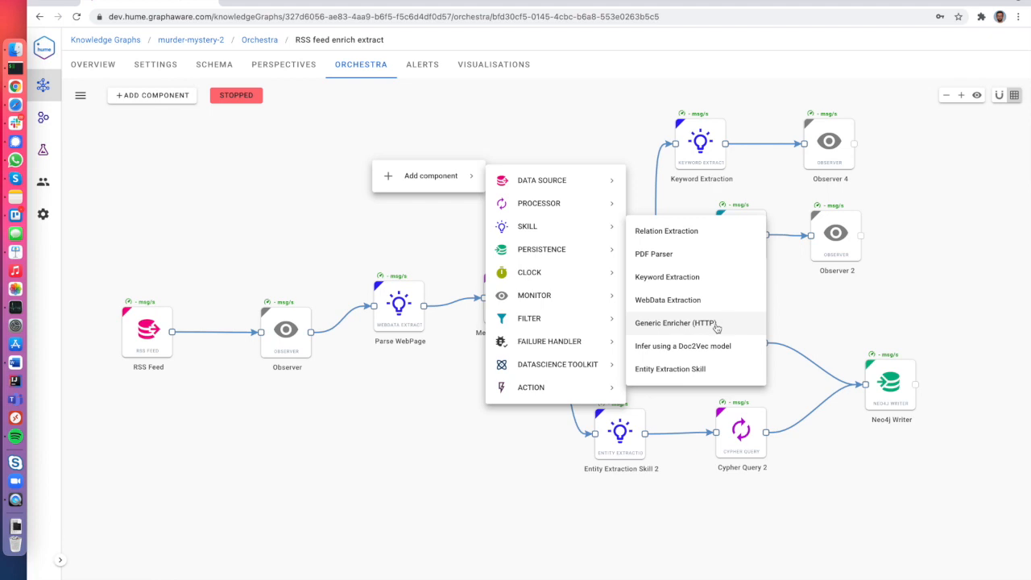
{"action": "left_click", "coordinate": [483, 439]}
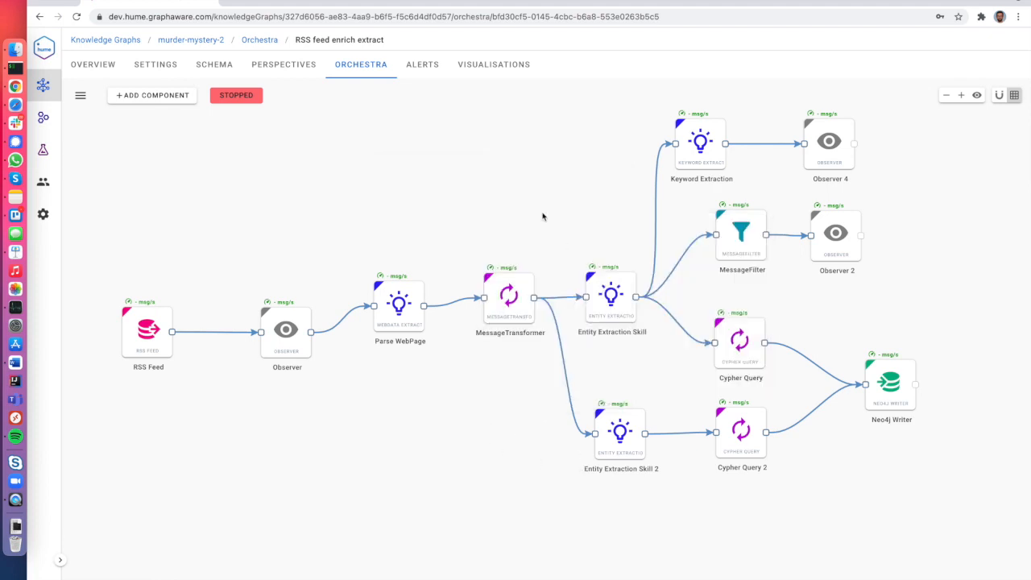
{"action": "left_click", "coordinate": [494, 66]}
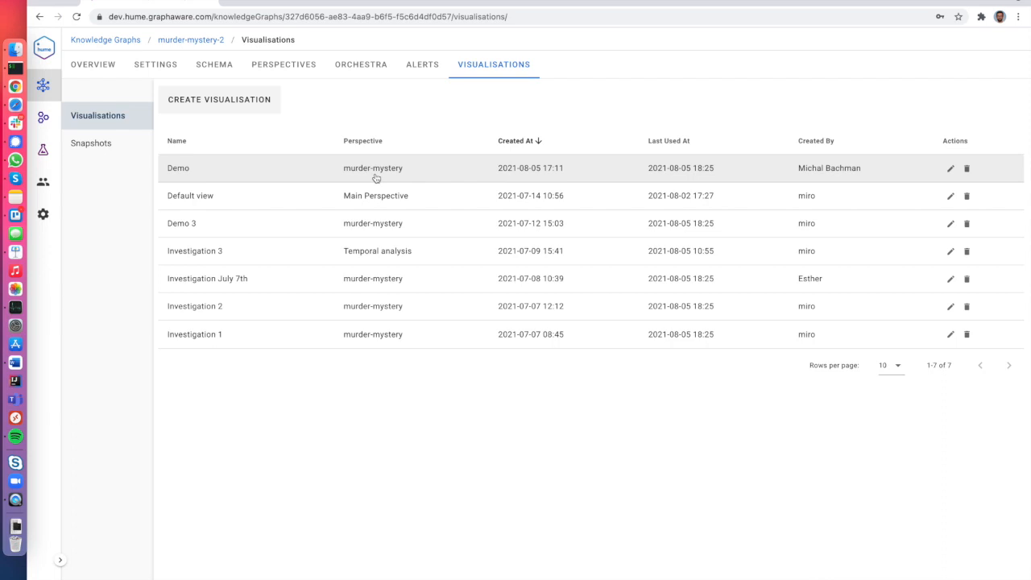
Open the Demo visualisation and zoom and pan around the Person-centred schema graph.
{"action": "left_click", "coordinate": [296, 177]}
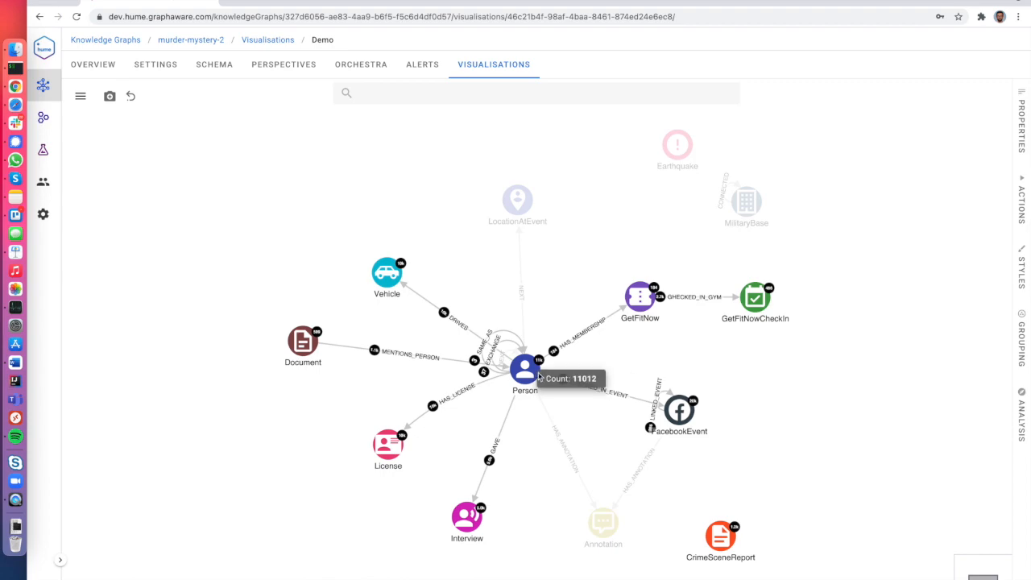
{"action": "scroll", "coordinate": [612, 368], "scroll_direction": "up", "scroll_amount": 2}
{"action": "scroll", "coordinate": [612, 368], "scroll_direction": "up", "scroll_amount": 3}
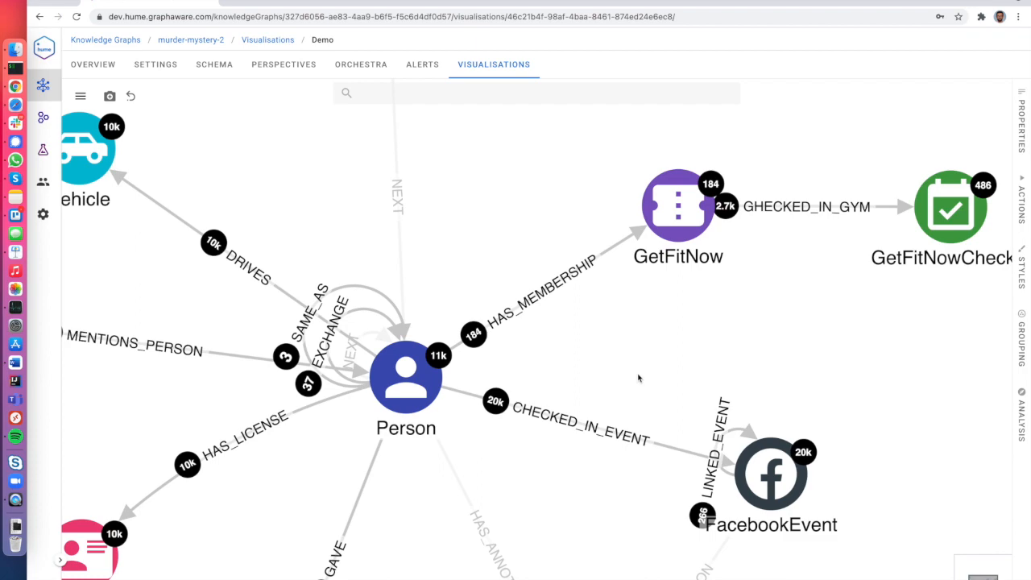
{"action": "scroll", "coordinate": [638, 378], "scroll_direction": "down", "scroll_amount": 5}
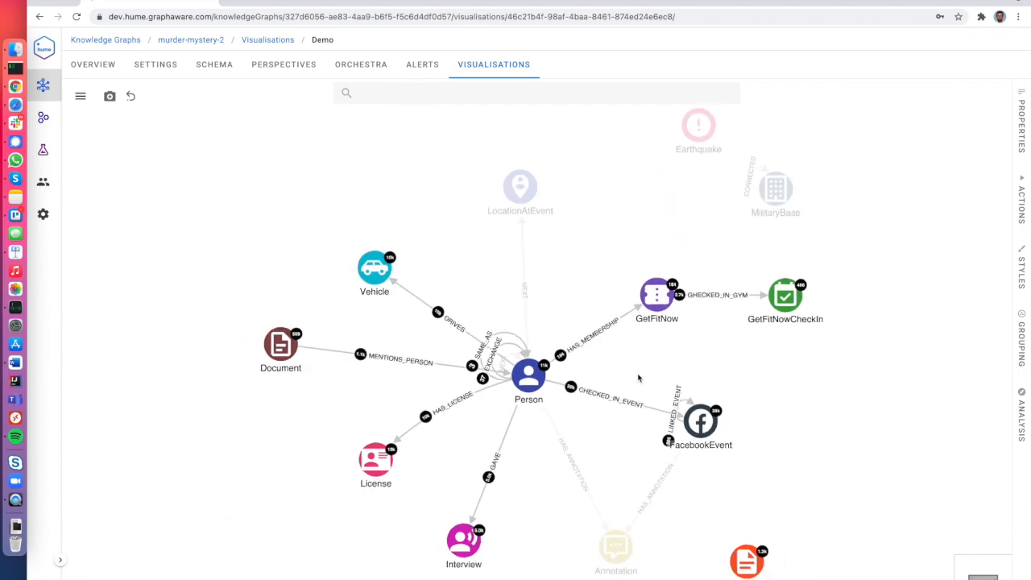
{"action": "left_click_drag", "start_coordinate": [638, 377], "coordinate": [618, 355]}
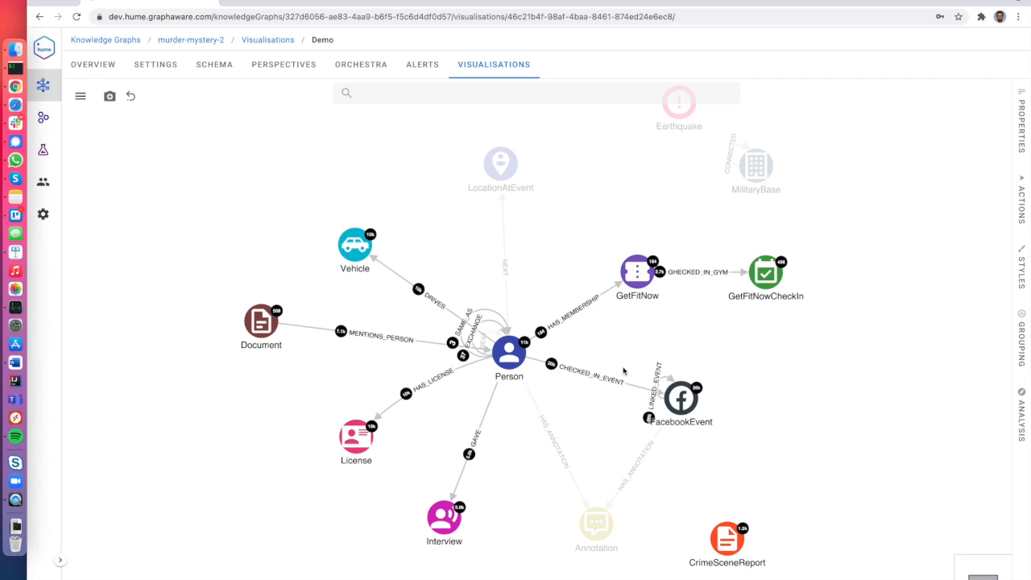
{"action": "left_click", "coordinate": [510, 354]}
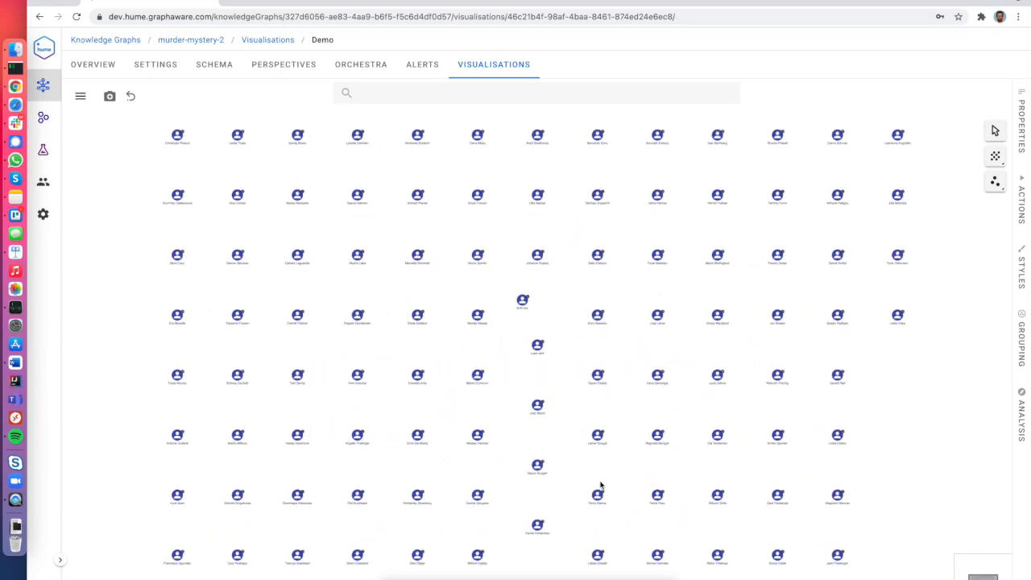
{"action": "scroll", "coordinate": [532, 318], "scroll_direction": "up", "scroll_amount": 5}
{"action": "scroll", "coordinate": [527, 298], "scroll_direction": "down", "scroll_amount": 5}
{"action": "right_click", "coordinate": [494, 265]}
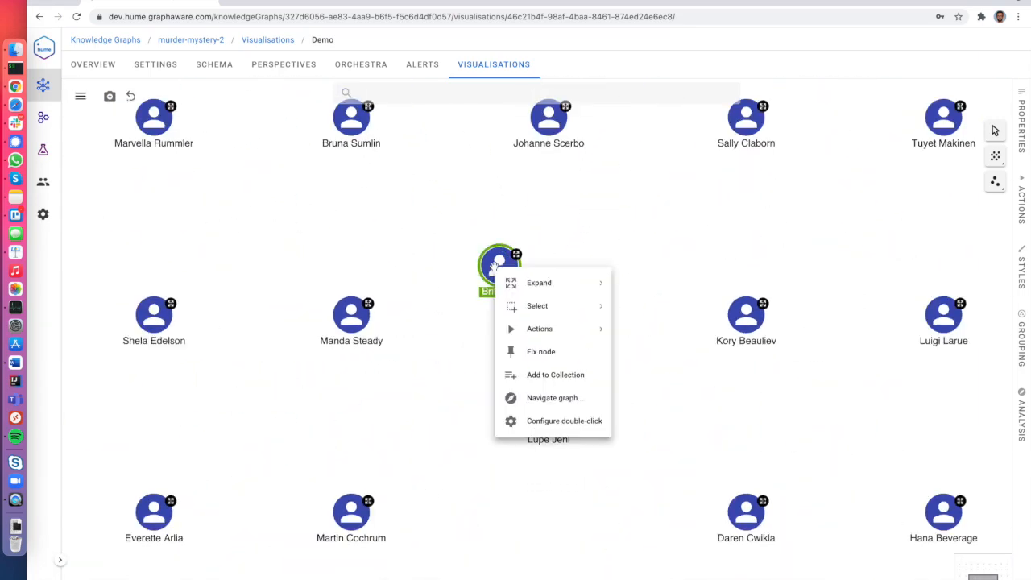
{"action": "mouse_move", "coordinate": [524, 309]}
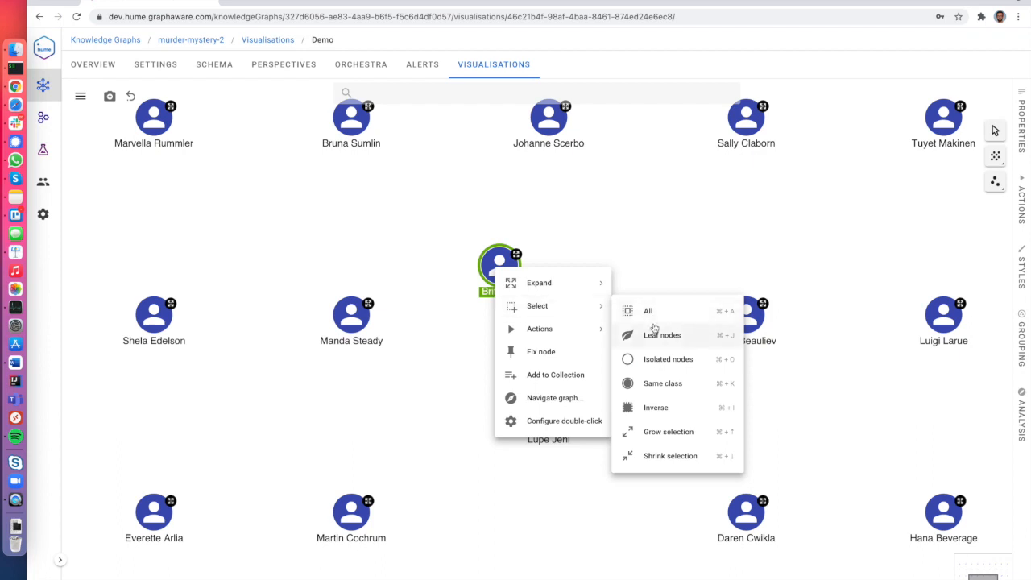
{"action": "left_click", "coordinate": [681, 409]}
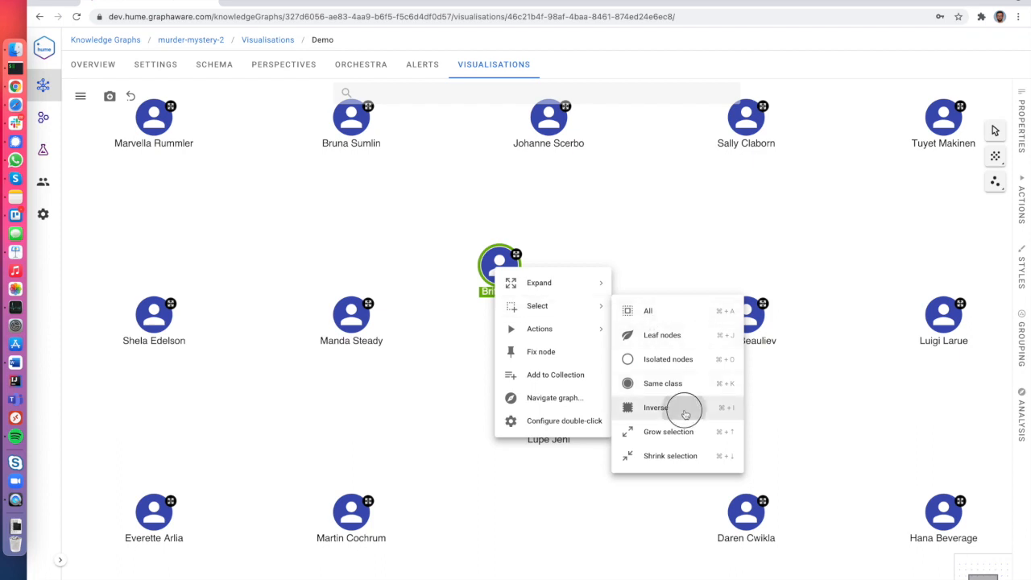
{"action": "key", "text": "Delete"}
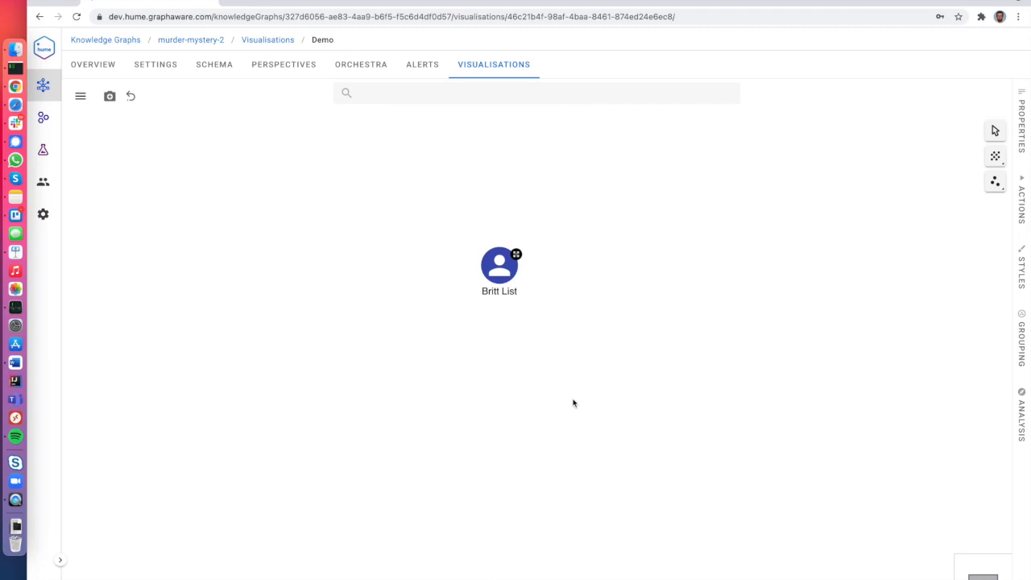
Expand all of Britt List's relationships, then undo the expansion.
{"action": "right_click", "coordinate": [507, 288]}
{"action": "mouse_move", "coordinate": [560, 312]}
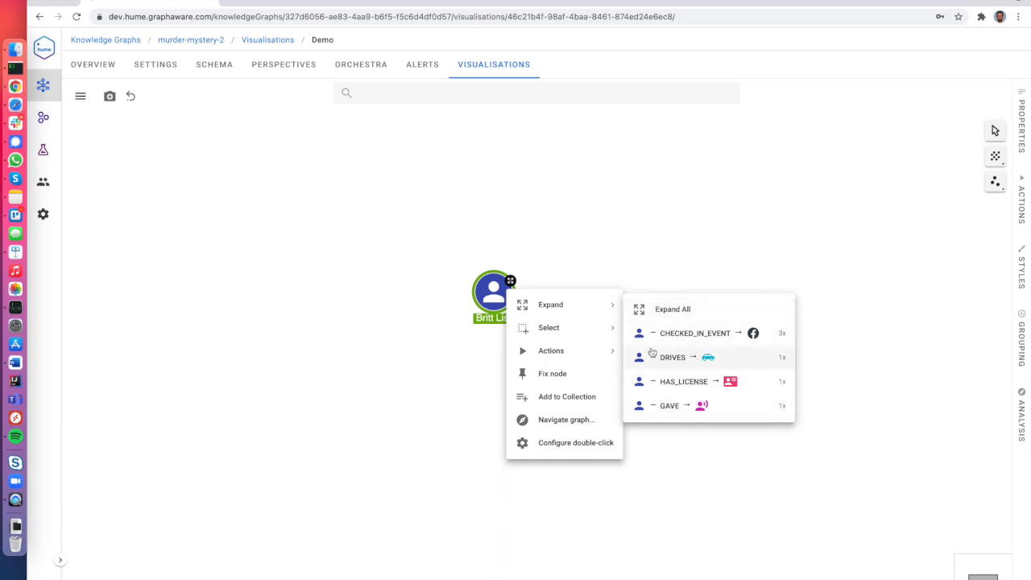
{"action": "left_click", "coordinate": [639, 277]}
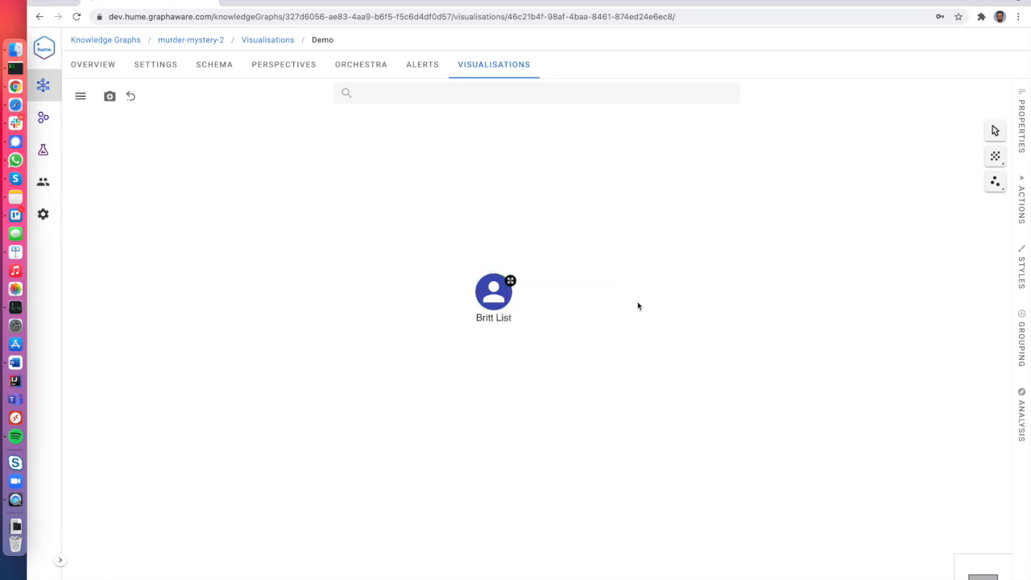
{"action": "left_click", "coordinate": [496, 295]}
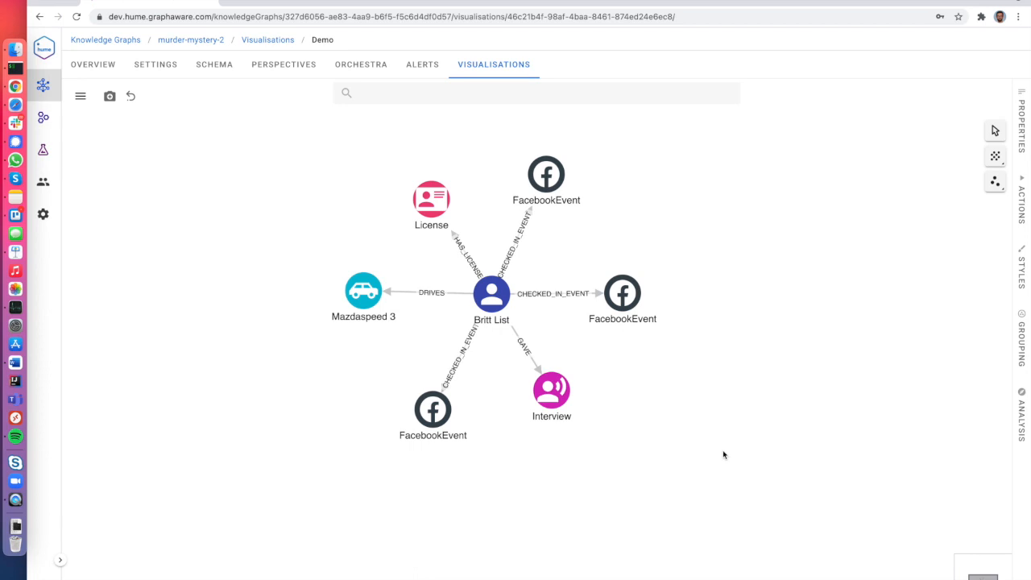
{"action": "left_click", "coordinate": [133, 100]}
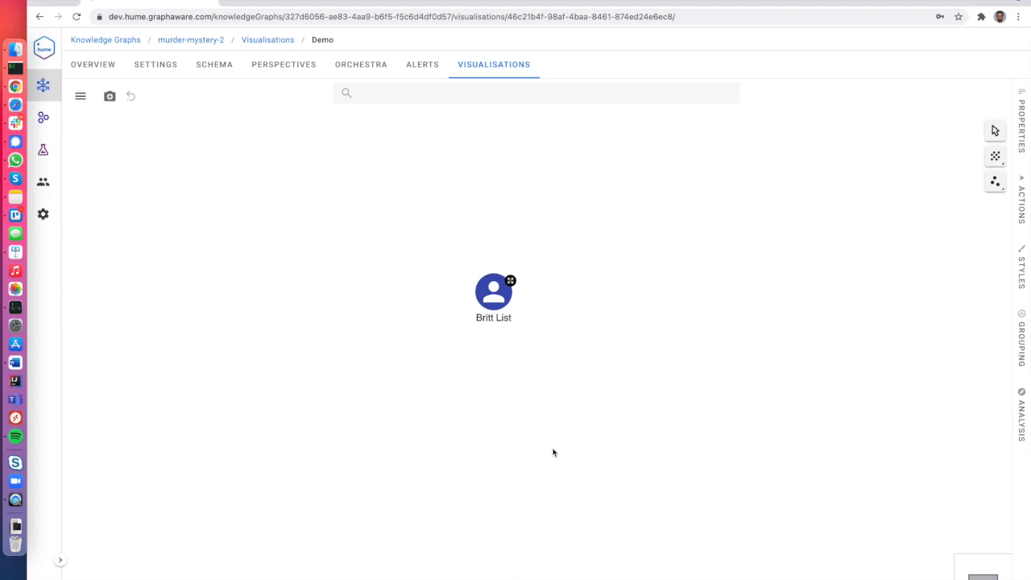
Review the Expand 2 hops action's apoc.path.expandConfig Cypher query and cancel unchanged.
{"action": "left_click", "coordinate": [1020, 193]}
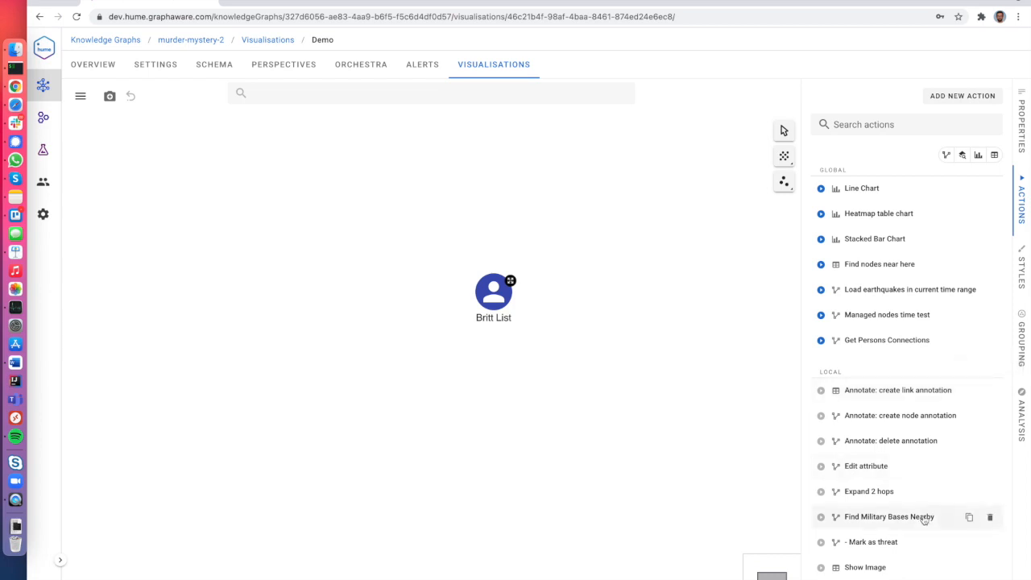
{"action": "scroll", "coordinate": [924, 520], "scroll_direction": "down", "scroll_amount": 2}
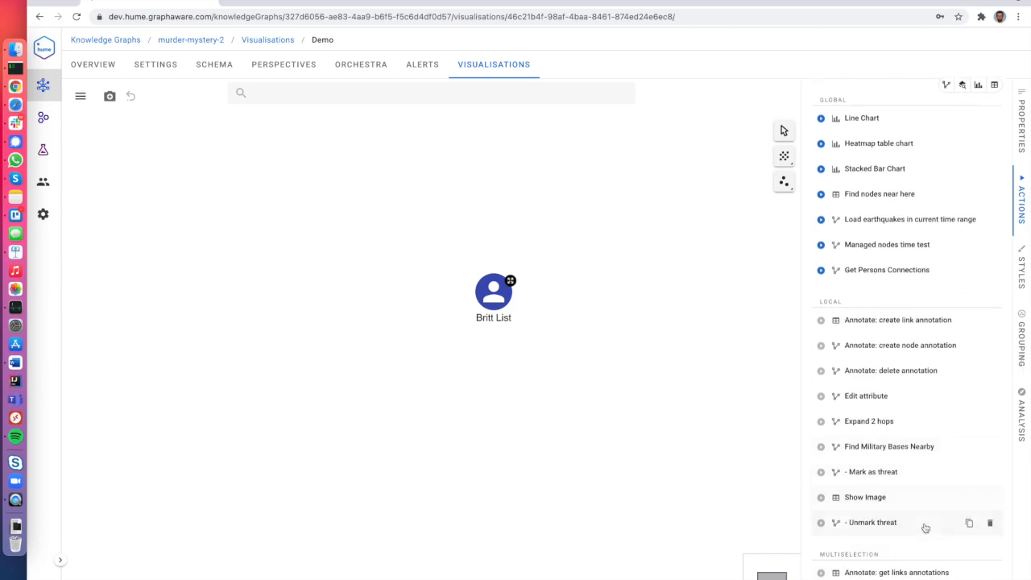
{"action": "left_click", "coordinate": [868, 422]}
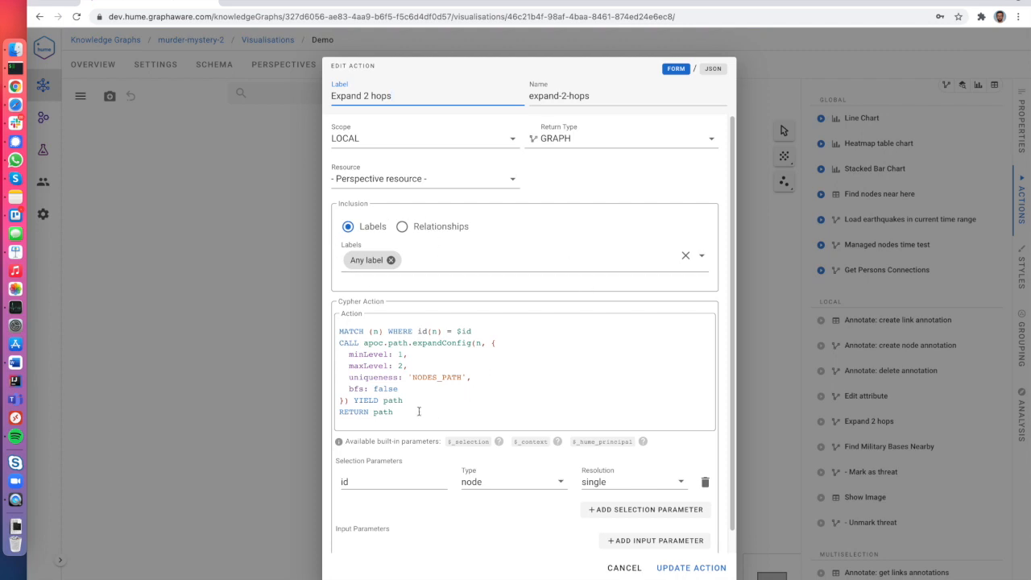
{"action": "left_click_drag", "start_coordinate": [396, 412], "coordinate": [334, 325]}
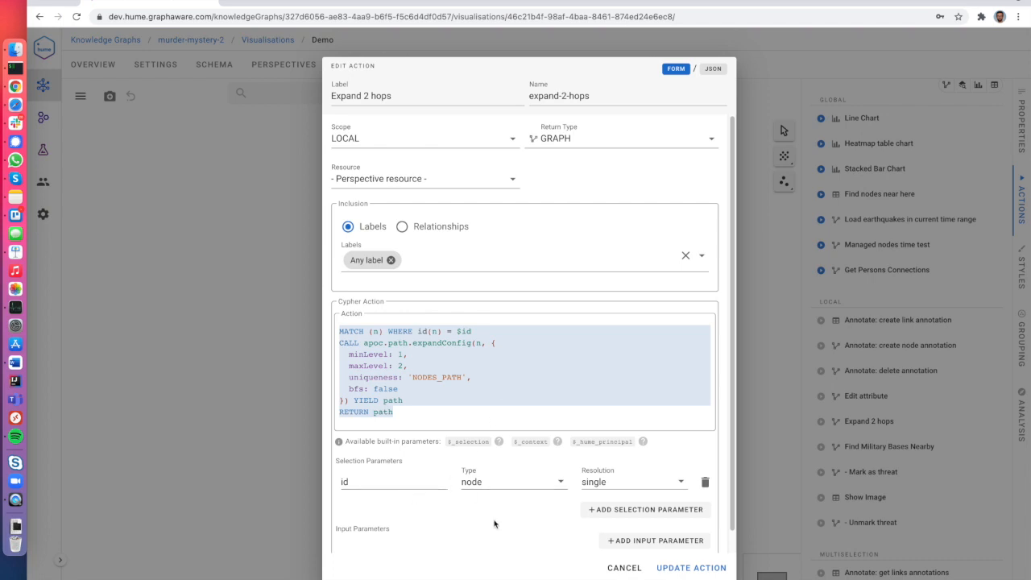
{"action": "scroll", "coordinate": [493, 522], "scroll_direction": "down", "scroll_amount": 2}
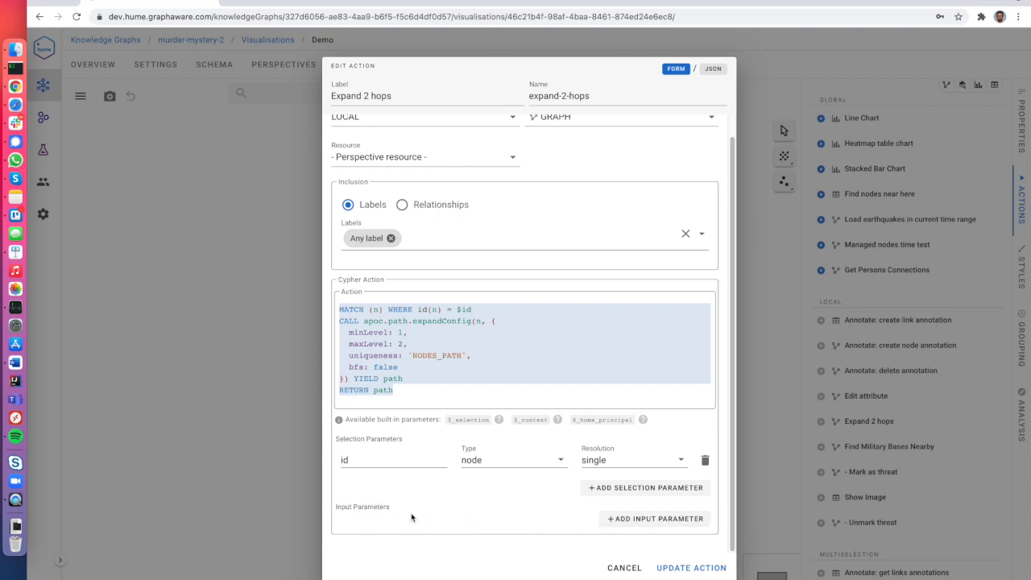
{"action": "left_click", "coordinate": [613, 567]}
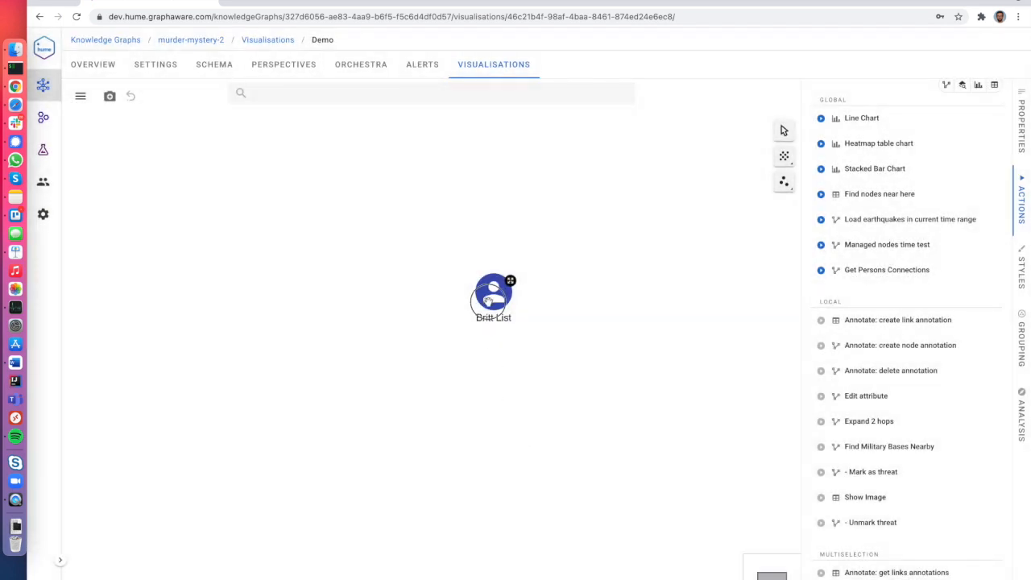
{"action": "left_click_drag", "start_coordinate": [490, 300], "coordinate": [461, 315]}
{"action": "left_click", "coordinate": [462, 313]}
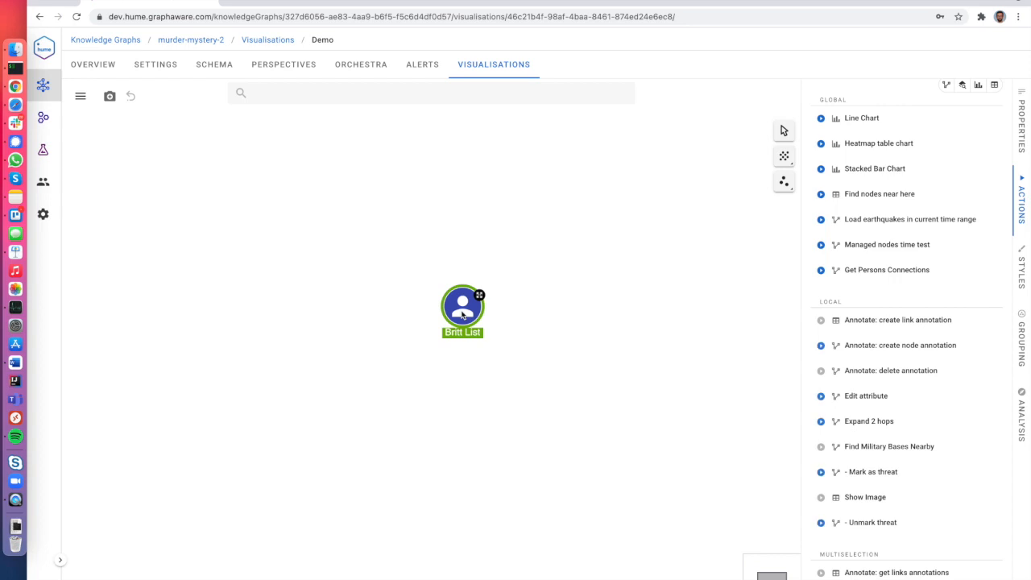
{"action": "key", "text": "Delete"}
{"action": "left_click", "coordinate": [402, 92]}
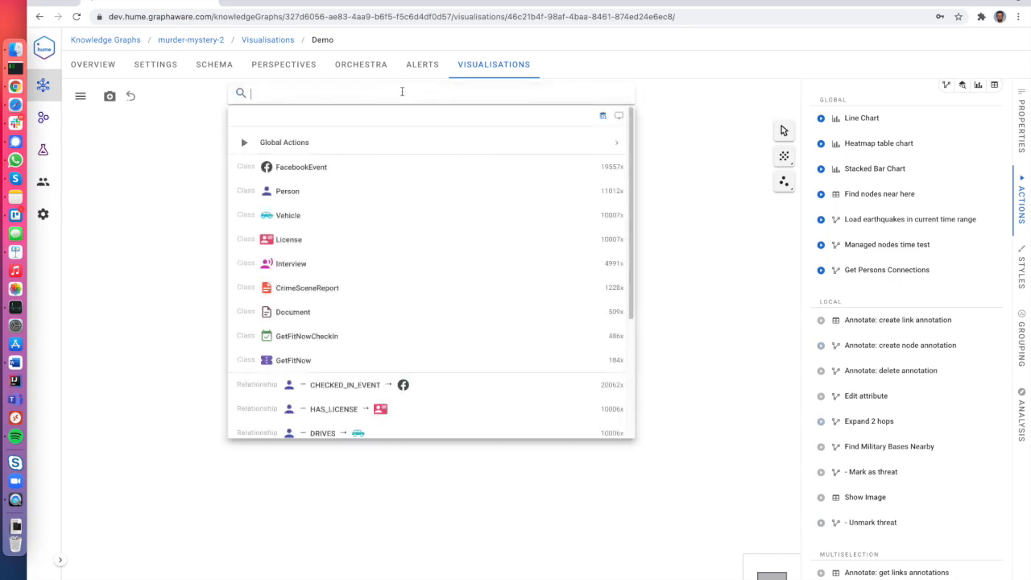
{"action": "type", "text": "Bry"}
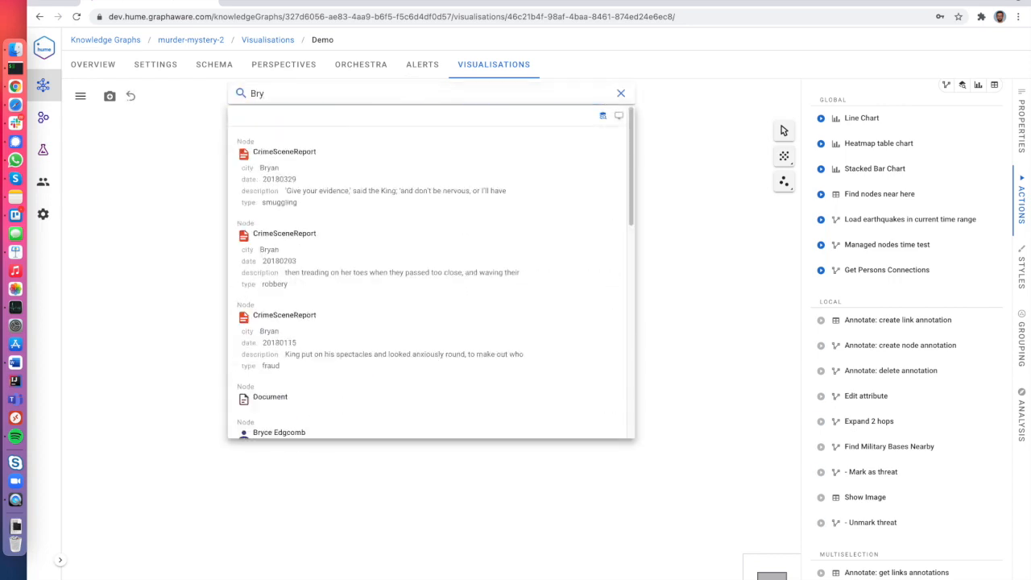
{"action": "type", "text": "on"}
{"action": "left_click", "coordinate": [367, 166]}
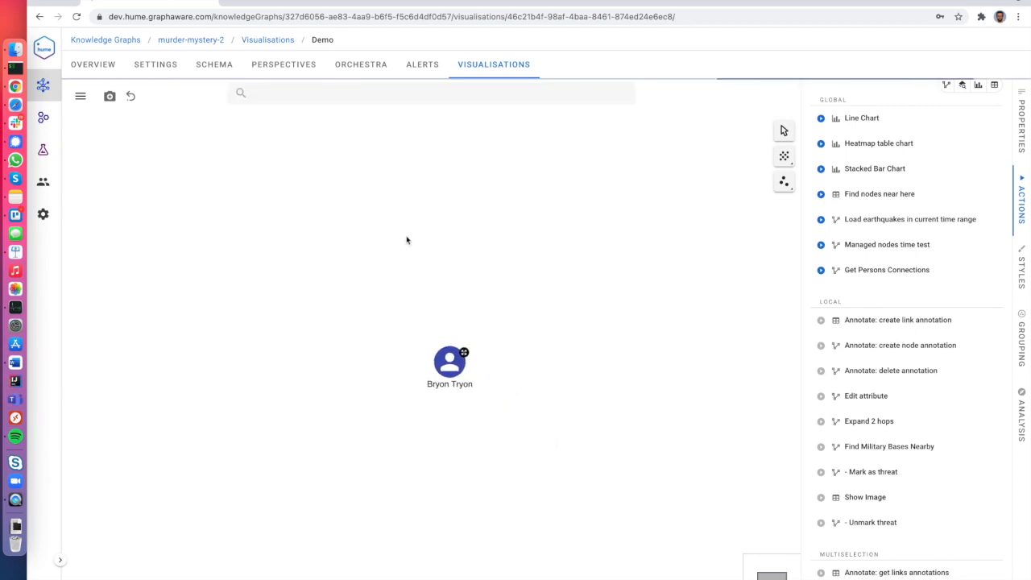
Run the Expand 2 hops action on Bryon Tryon.
{"action": "right_click", "coordinate": [427, 346]}
{"action": "mouse_move", "coordinate": [498, 405]}
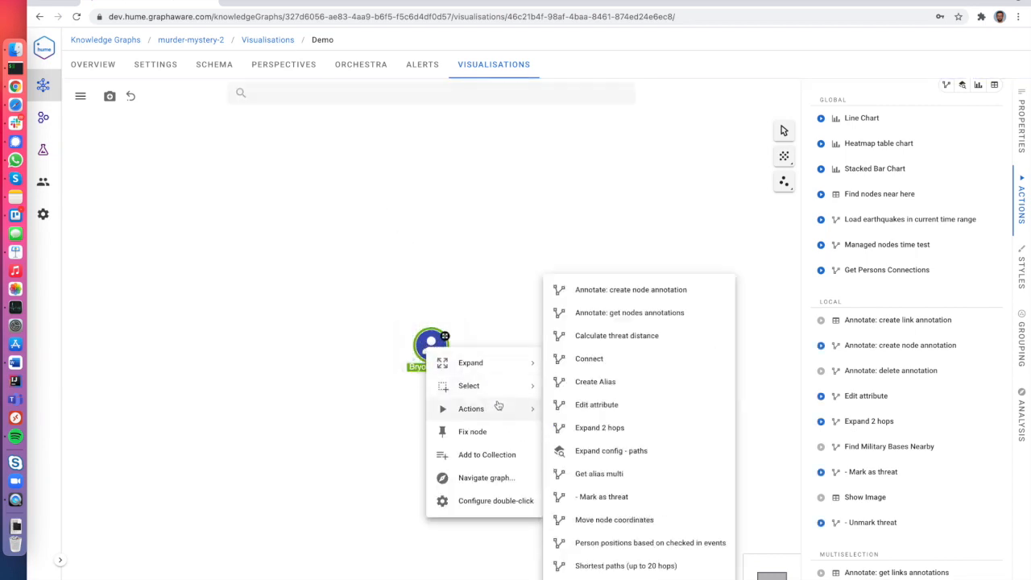
{"action": "left_click", "coordinate": [603, 427]}
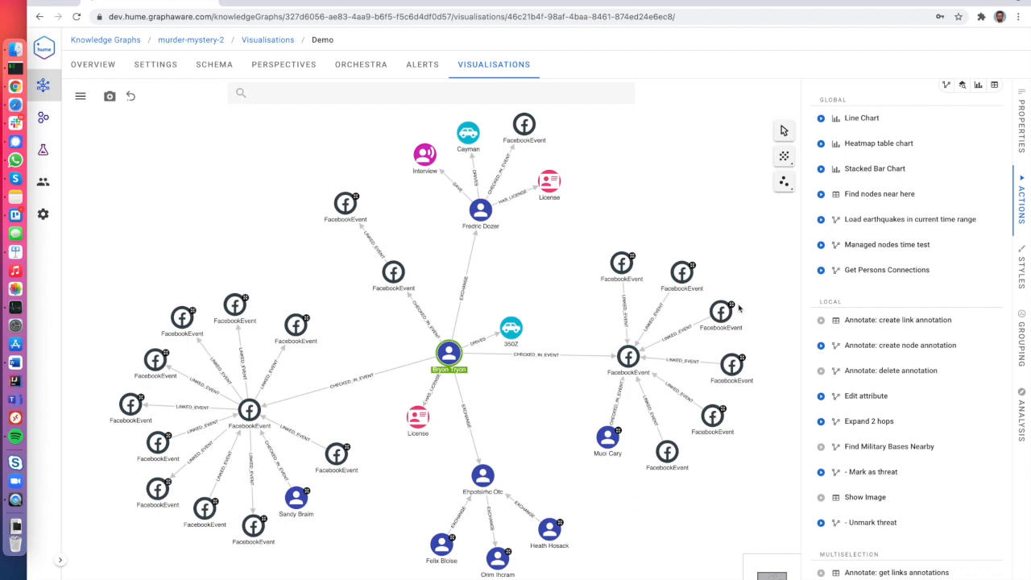
Try the Hierarchy Layout, then return the graph to the Force Layout.
{"action": "left_click", "coordinate": [787, 159]}
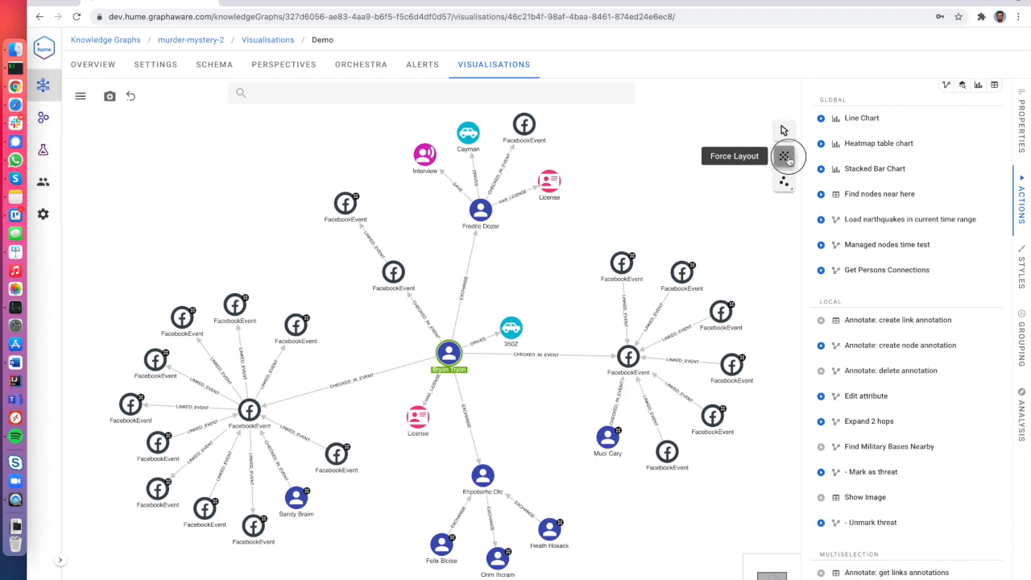
{"action": "left_click", "coordinate": [766, 205]}
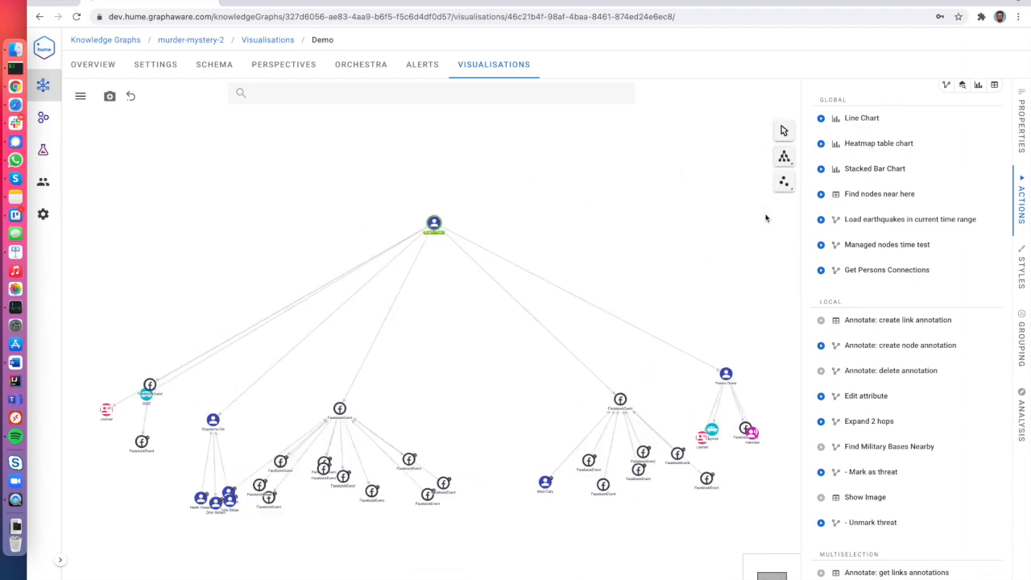
{"action": "left_click", "coordinate": [783, 157]}
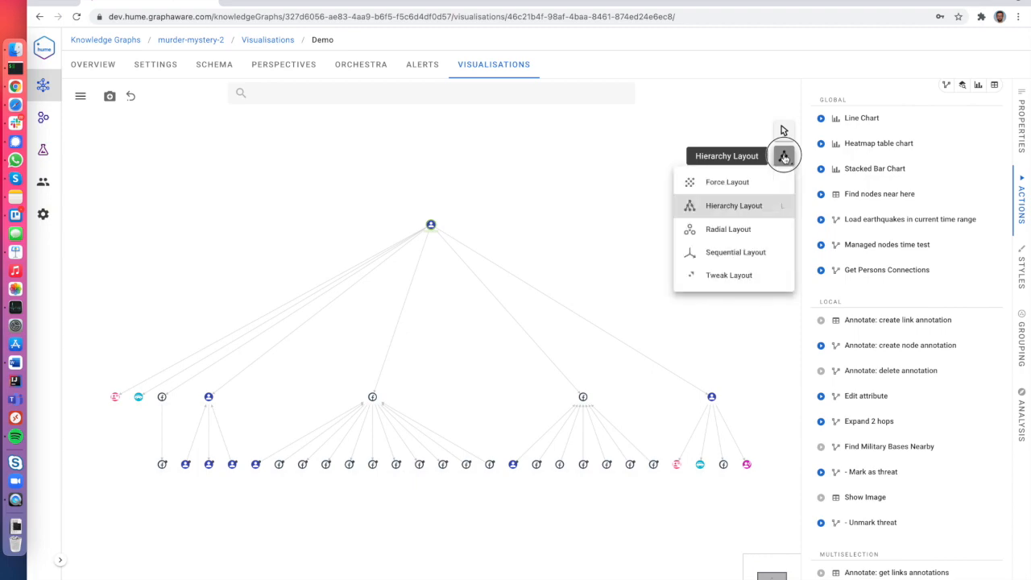
{"action": "left_click", "coordinate": [778, 182]}
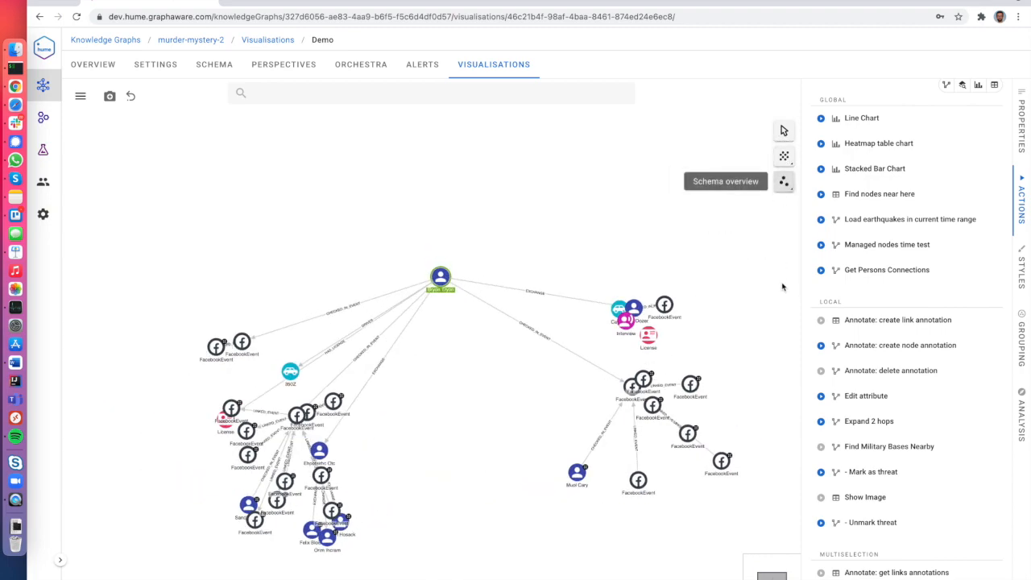
{"action": "left_click", "coordinate": [552, 302]}
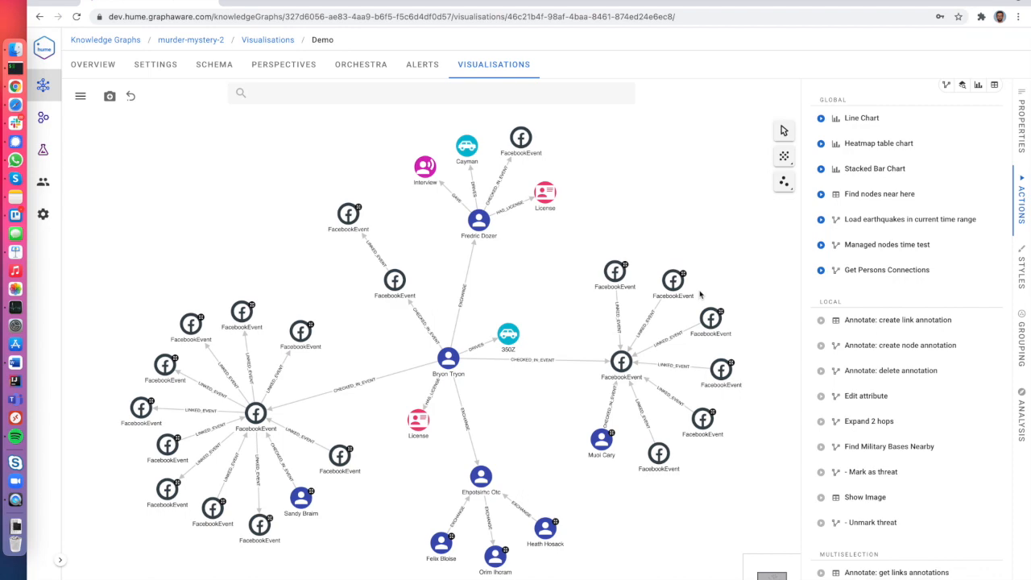
{"action": "left_click", "coordinate": [820, 118]}
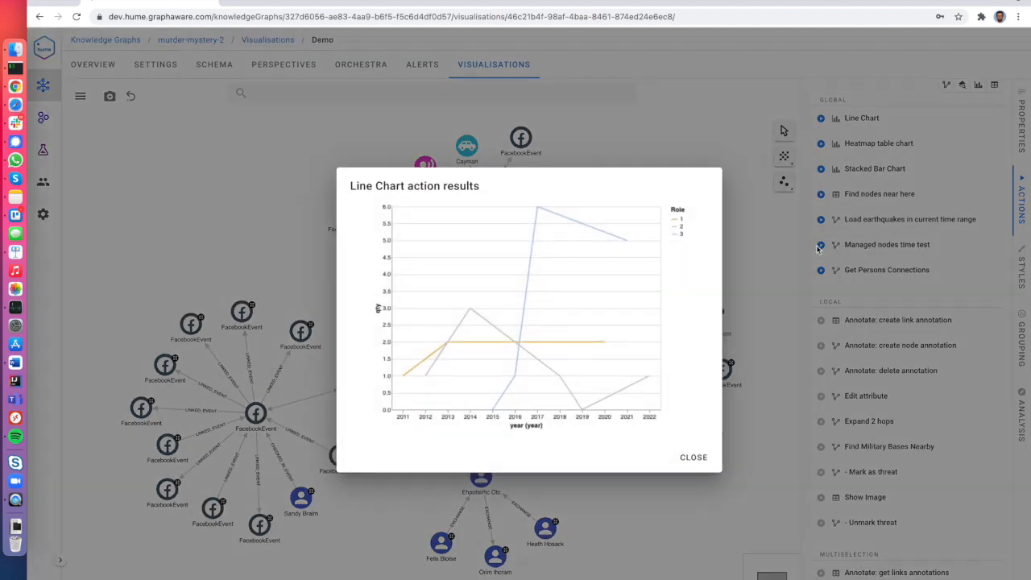
{"action": "left_click", "coordinate": [689, 456]}
{"action": "left_click", "coordinate": [820, 144]}
{"action": "left_click", "coordinate": [631, 495]}
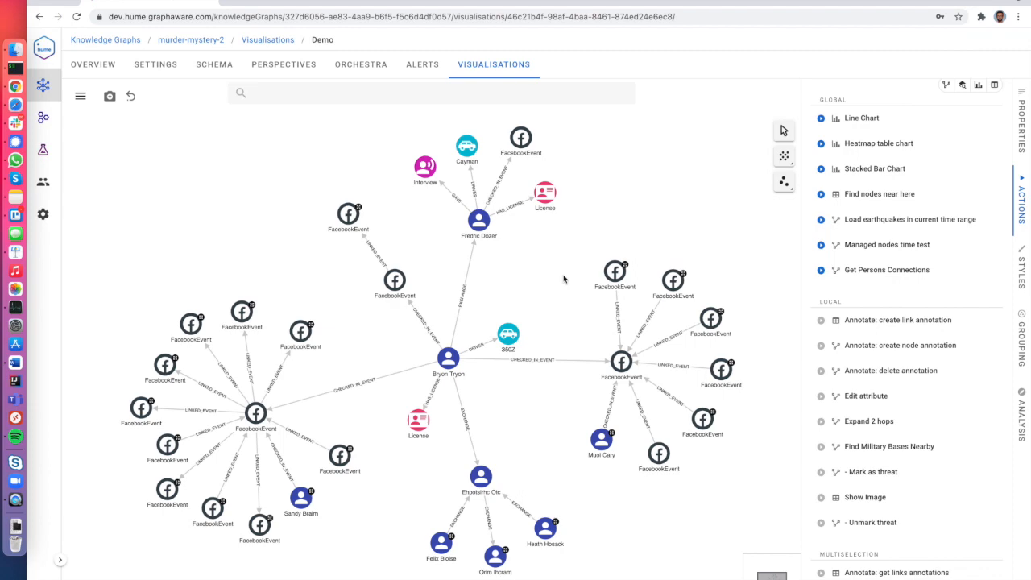
{"action": "scroll", "coordinate": [864, 451], "scroll_direction": "down", "scroll_amount": 4}
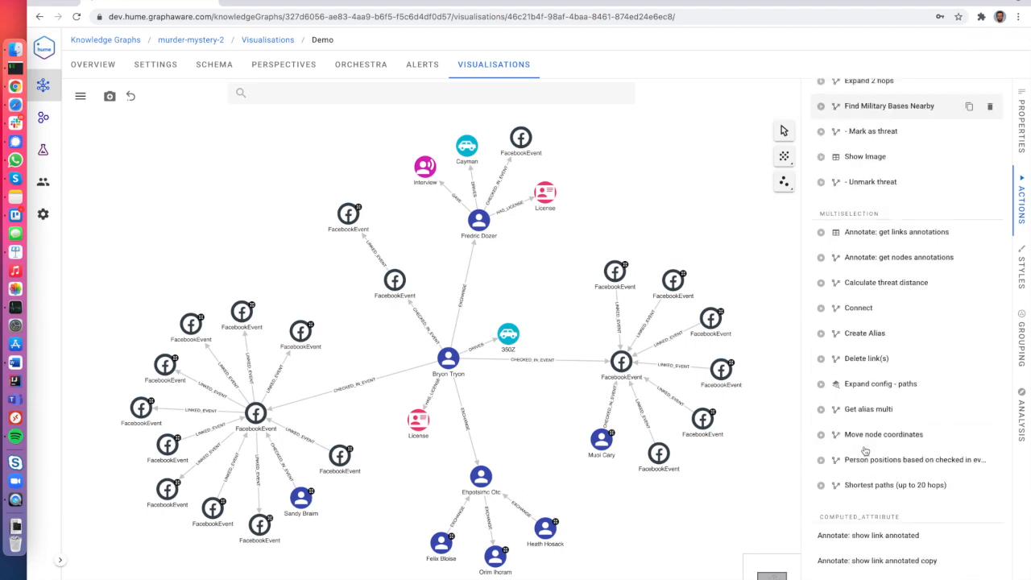
{"action": "left_click", "coordinate": [859, 387]}
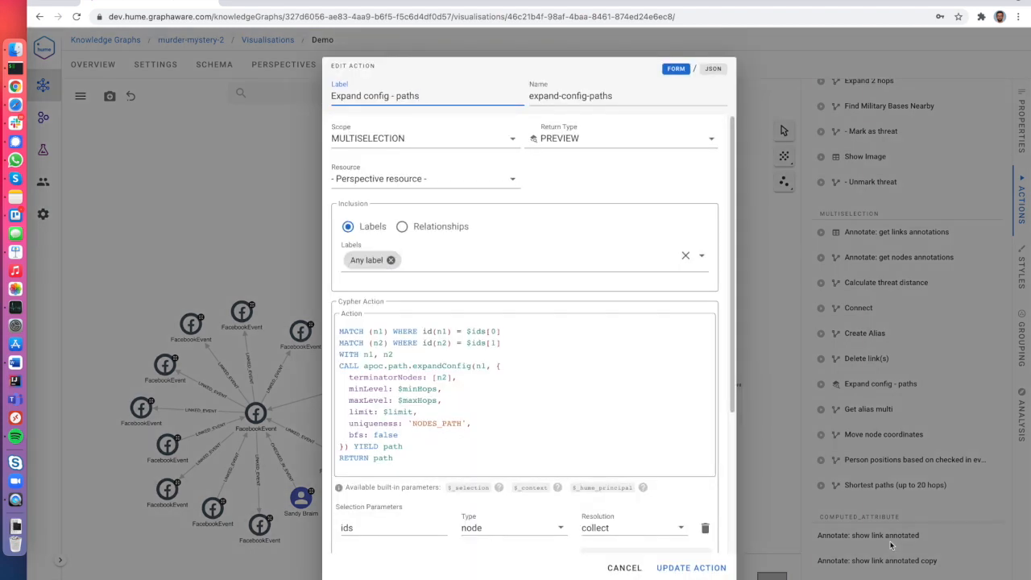
{"action": "left_click_drag", "start_coordinate": [394, 458], "coordinate": [336, 330]}
{"action": "left_click", "coordinate": [528, 482]}
{"action": "scroll", "coordinate": [540, 507], "scroll_direction": "down", "scroll_amount": 5}
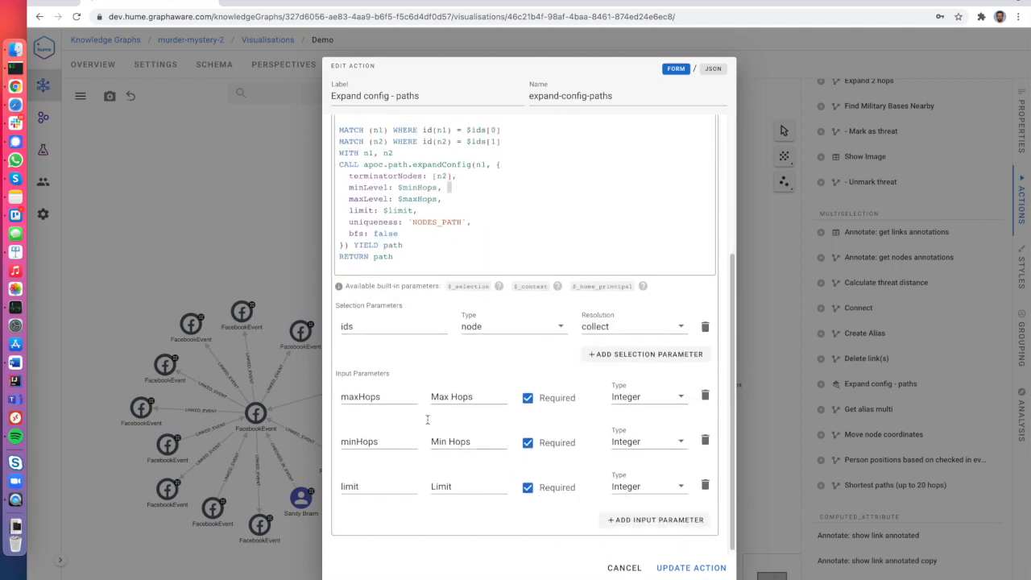
{"action": "scroll", "coordinate": [483, 386], "scroll_direction": "up", "scroll_amount": 5}
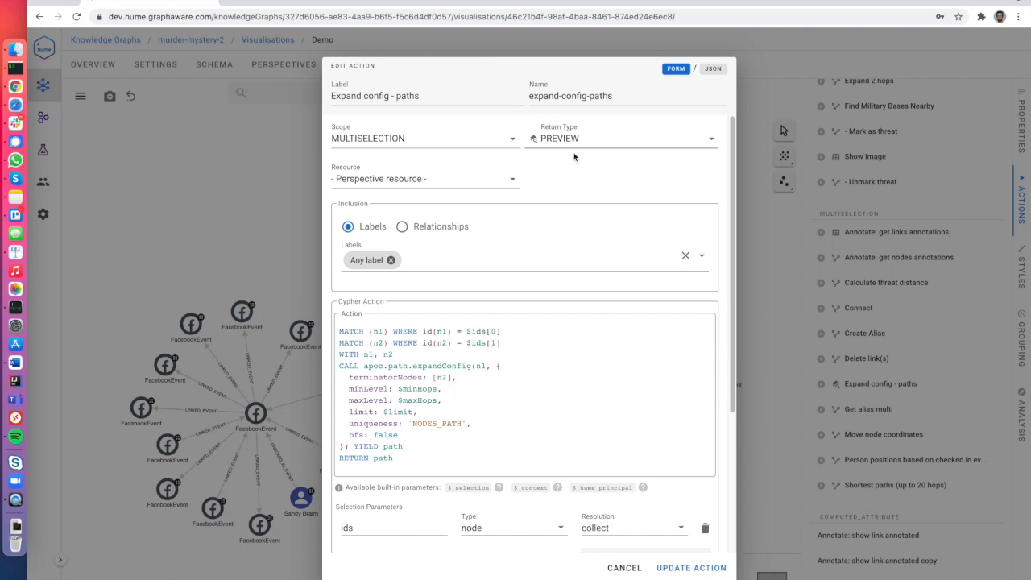
{"action": "left_click", "coordinate": [414, 138]}
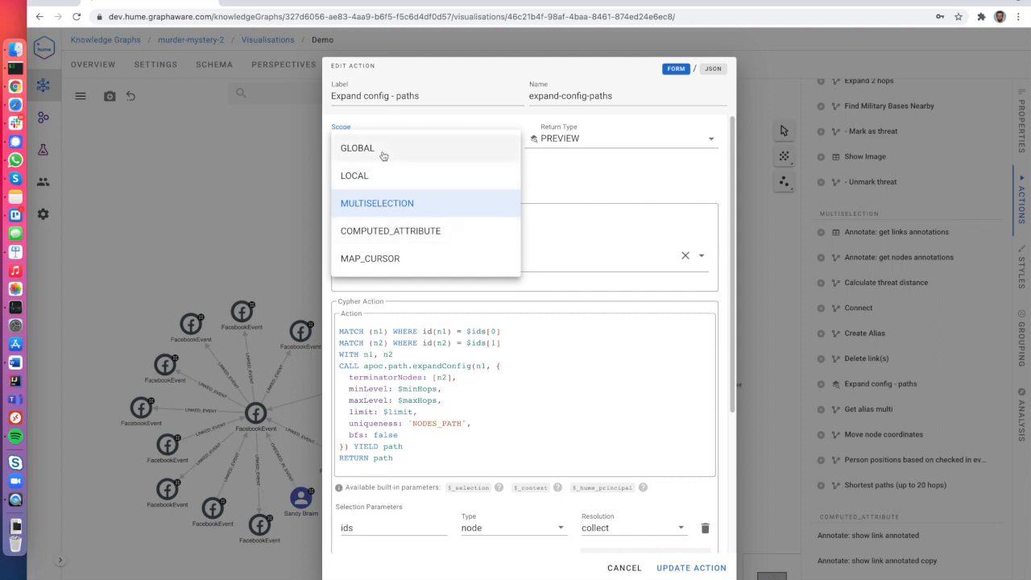
{"action": "left_click", "coordinate": [384, 206]}
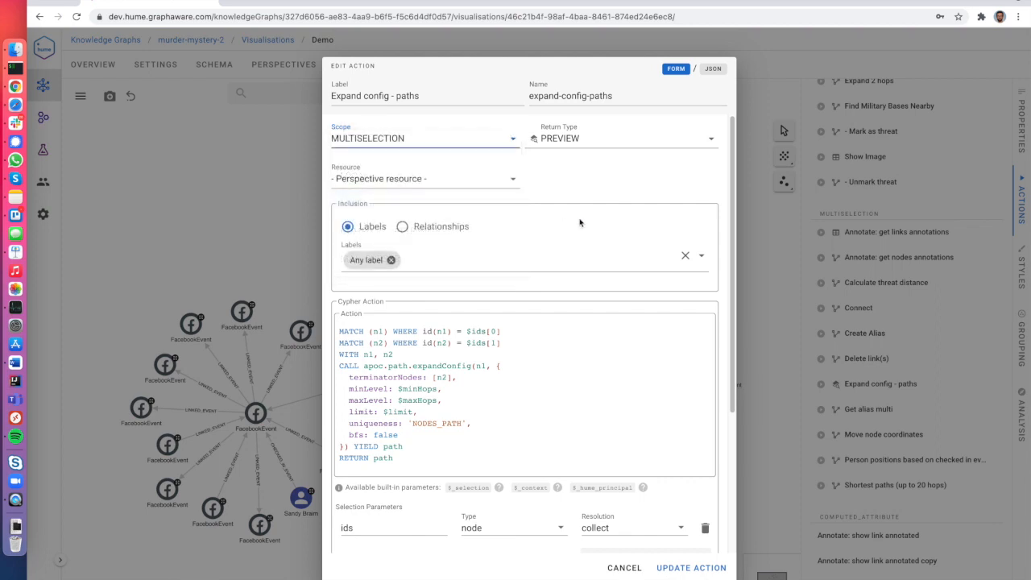
{"action": "left_click", "coordinate": [624, 567]}
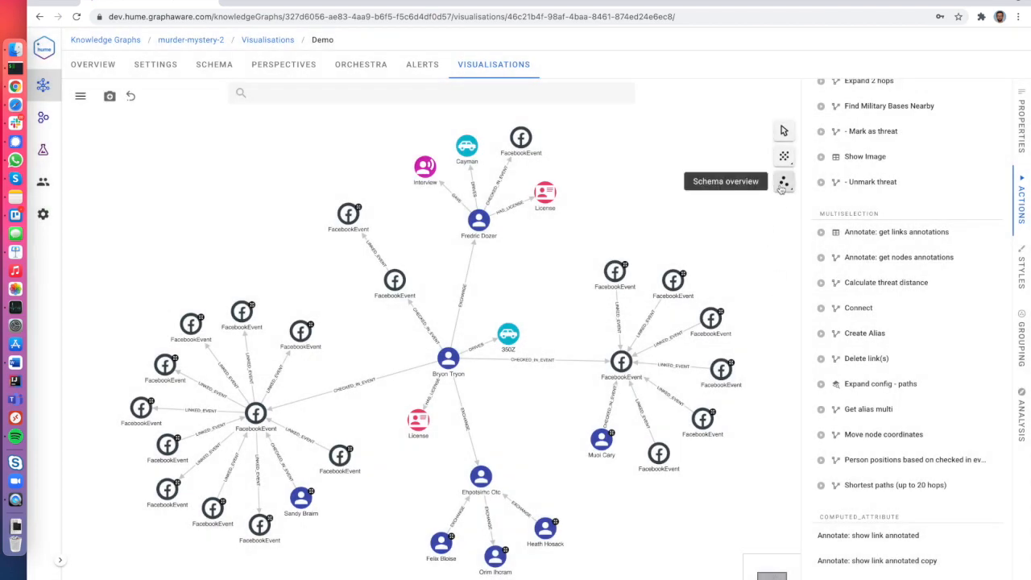
Switch to the schema overview and add Ninotna Dims found by searching 'Nin'.
{"action": "left_click", "coordinate": [782, 185]}
{"action": "left_click", "coordinate": [397, 95]}
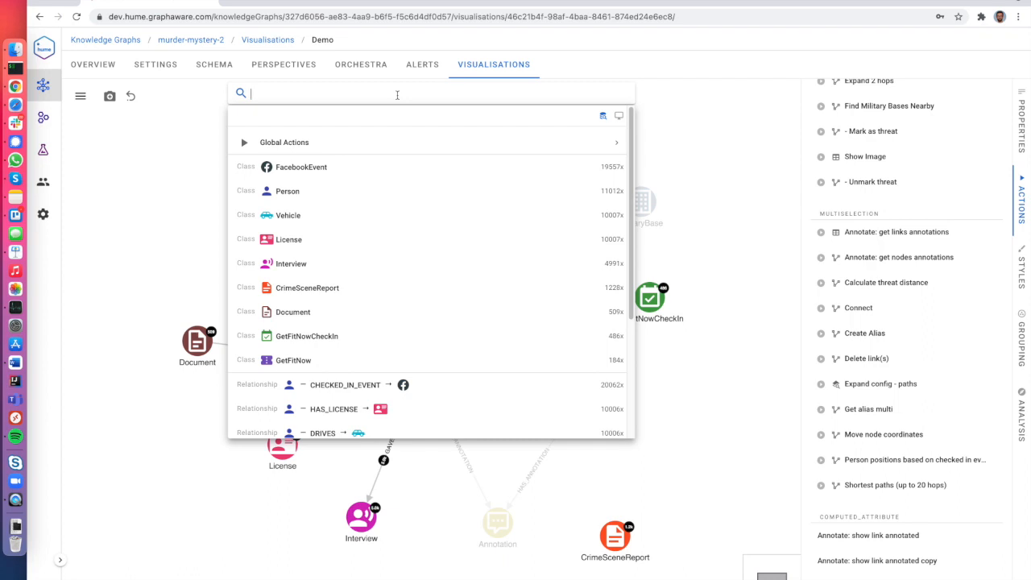
{"action": "type", "text": "Ninotna"}
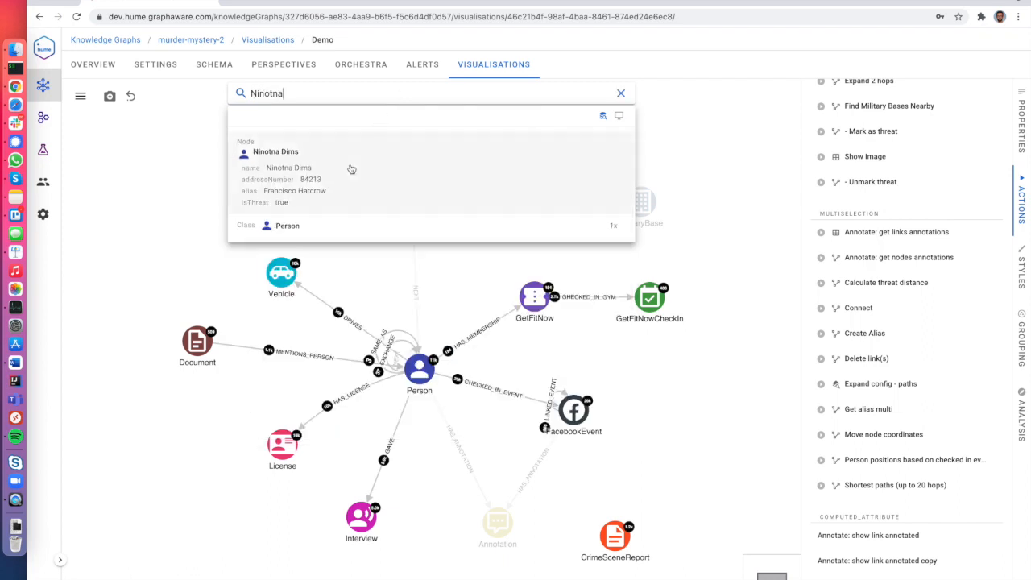
{"action": "left_click", "coordinate": [352, 168]}
{"action": "left_click", "coordinate": [326, 97]}
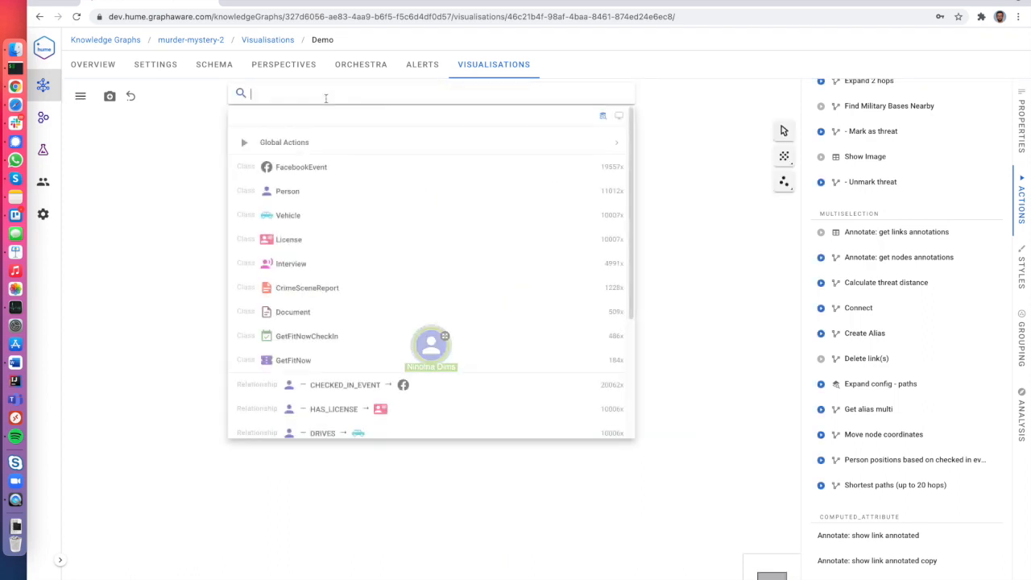
{"action": "type", "text": "Bryon"}
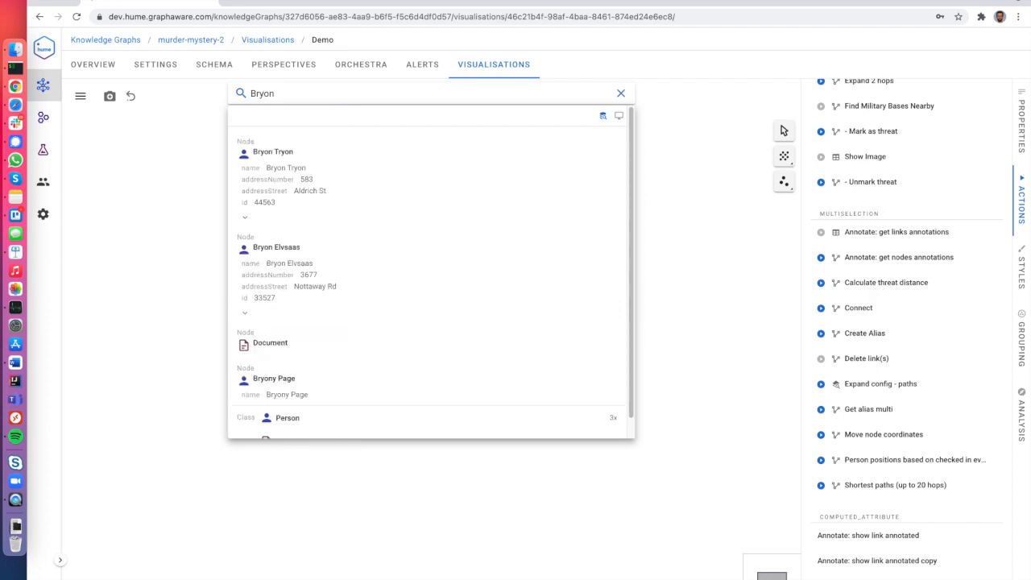
{"action": "left_click", "coordinate": [319, 152]}
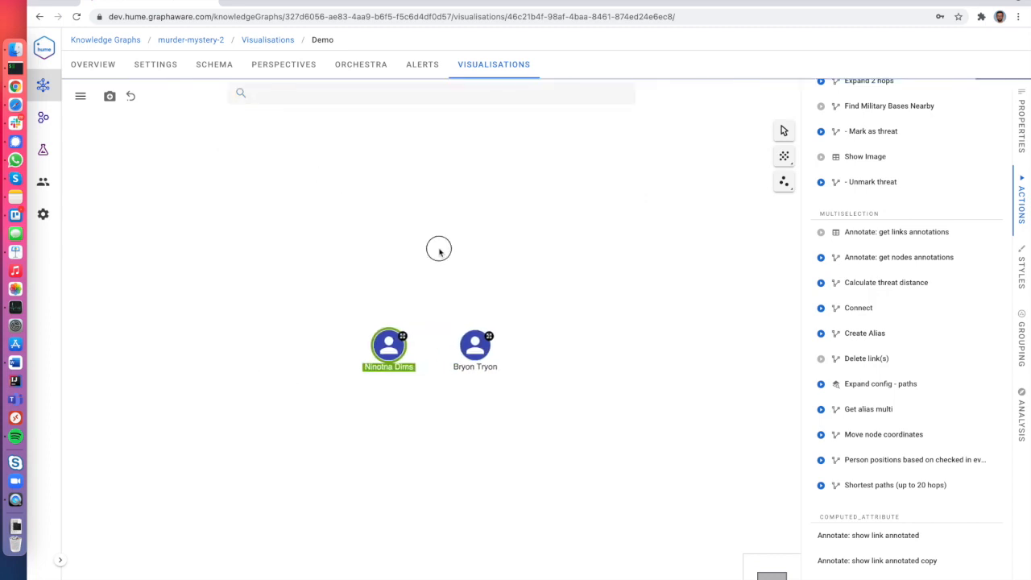
{"action": "left_click", "coordinate": [477, 346]}
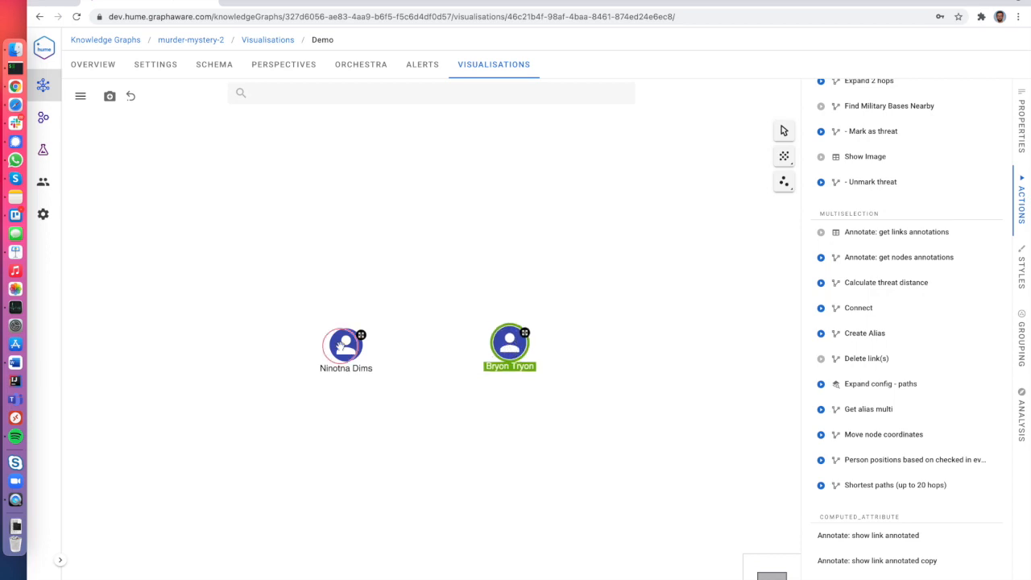
Run Expand config - paths on both people with Max Hops 5, Min Hops 1, Limit 1000.
{"action": "right_click", "coordinate": [342, 351]}
{"action": "mouse_move", "coordinate": [425, 409]}
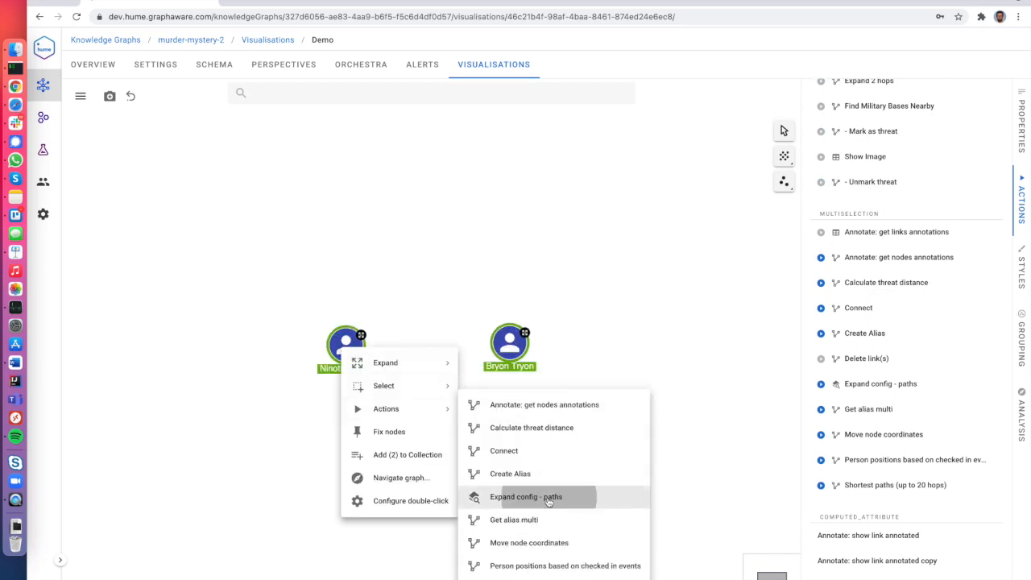
{"action": "left_click", "coordinate": [591, 494]}
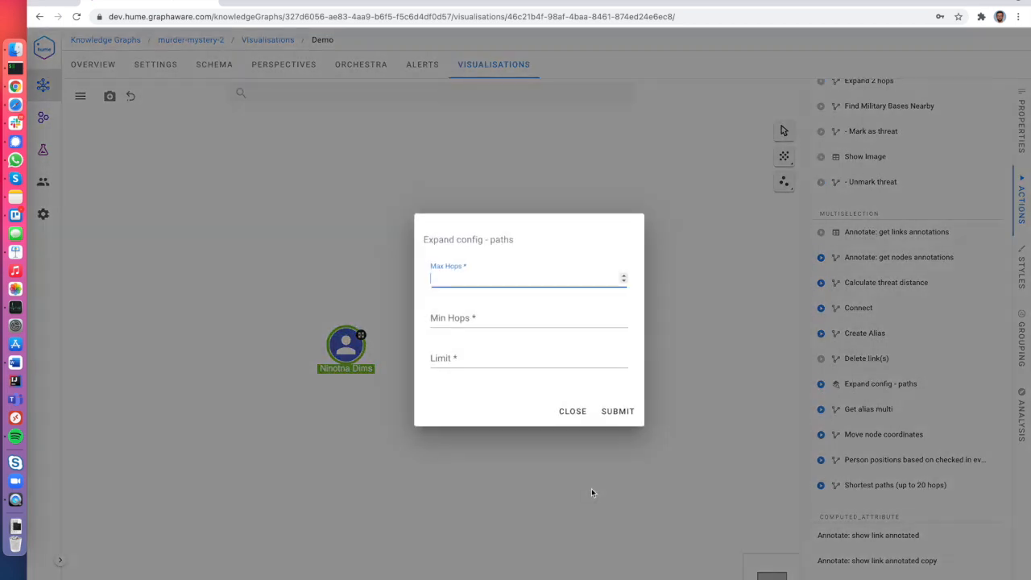
{"action": "left_click", "coordinate": [500, 321]}
{"action": "type", "text": "1"}
{"action": "left_click", "coordinate": [499, 350]}
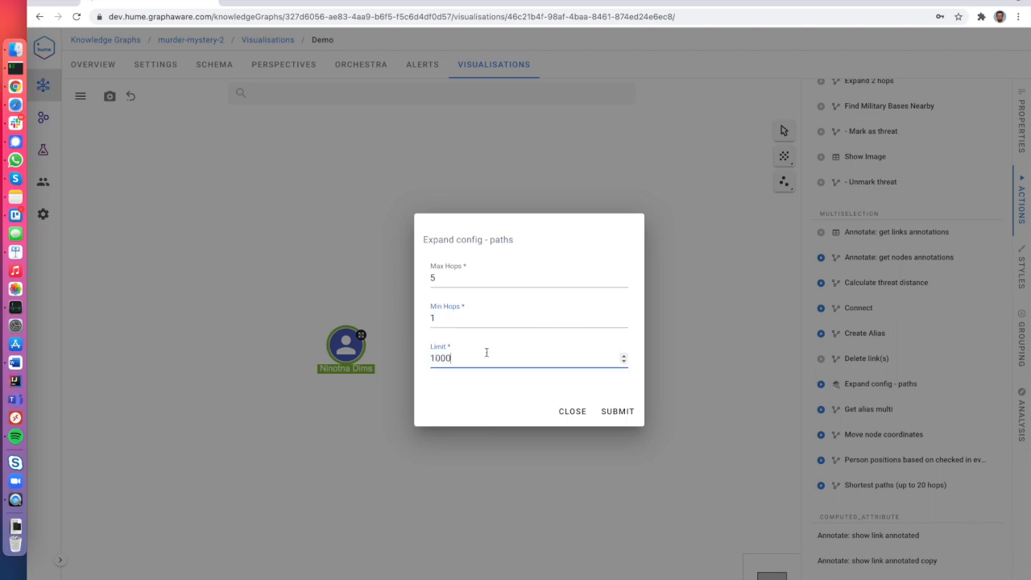
{"action": "left_click", "coordinate": [617, 411]}
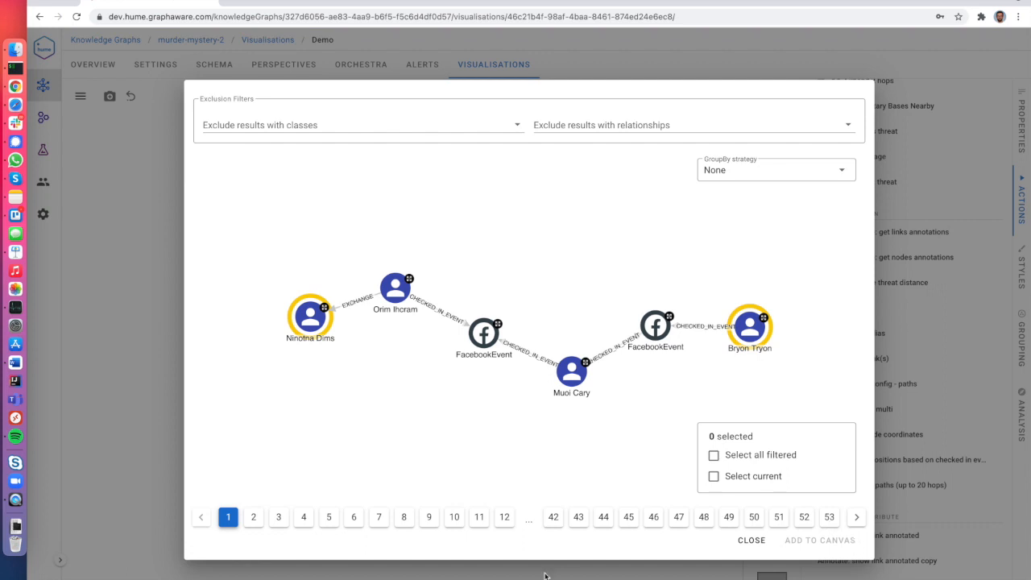
Page through the path results, try grouping all nodes as equal, and reposition Ninotna Dims.
{"action": "left_click", "coordinate": [255, 518]}
{"action": "left_click", "coordinate": [281, 519]}
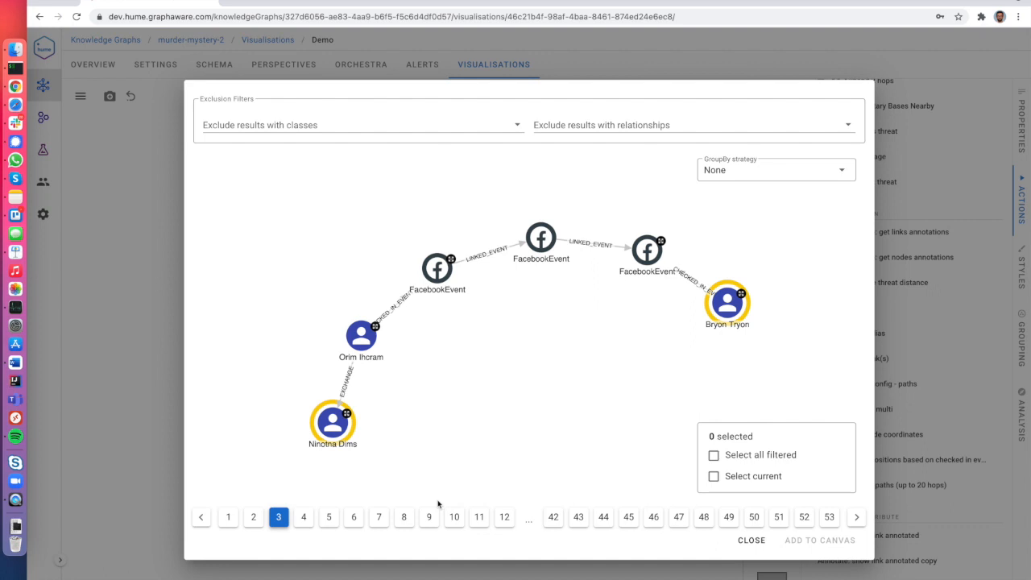
{"action": "left_click", "coordinate": [761, 182]}
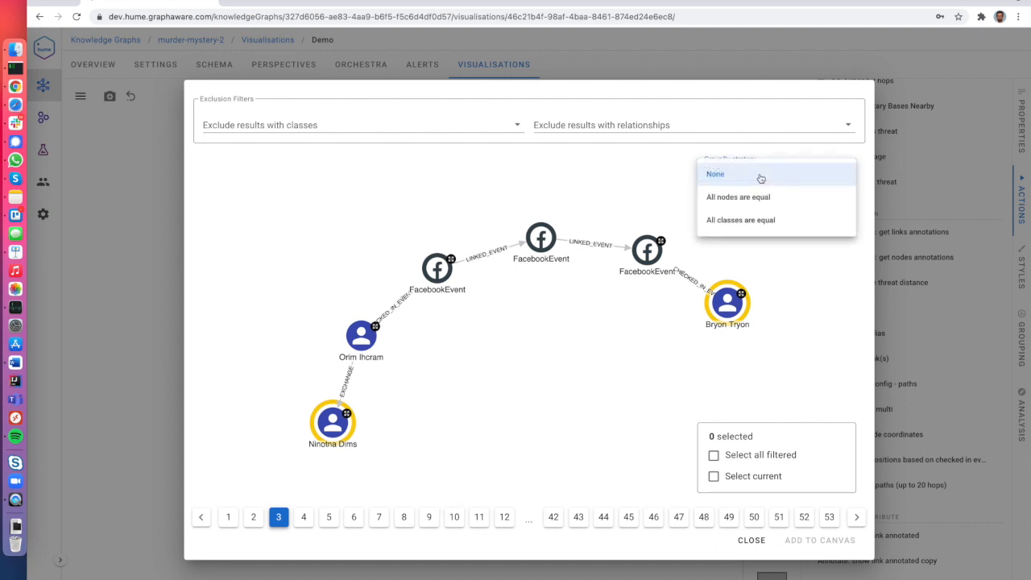
{"action": "left_click", "coordinate": [755, 198]}
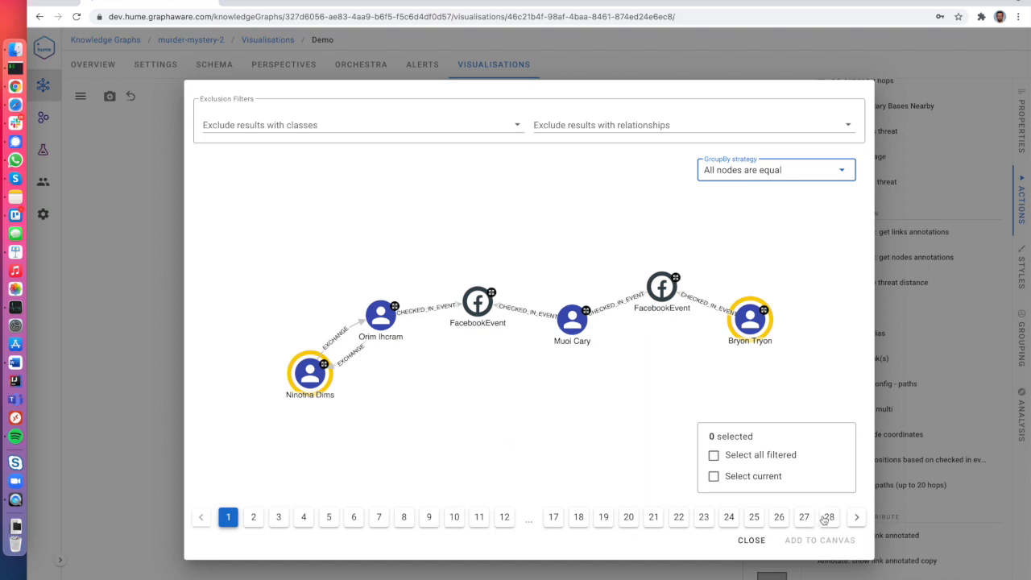
{"action": "left_click", "coordinate": [500, 345]}
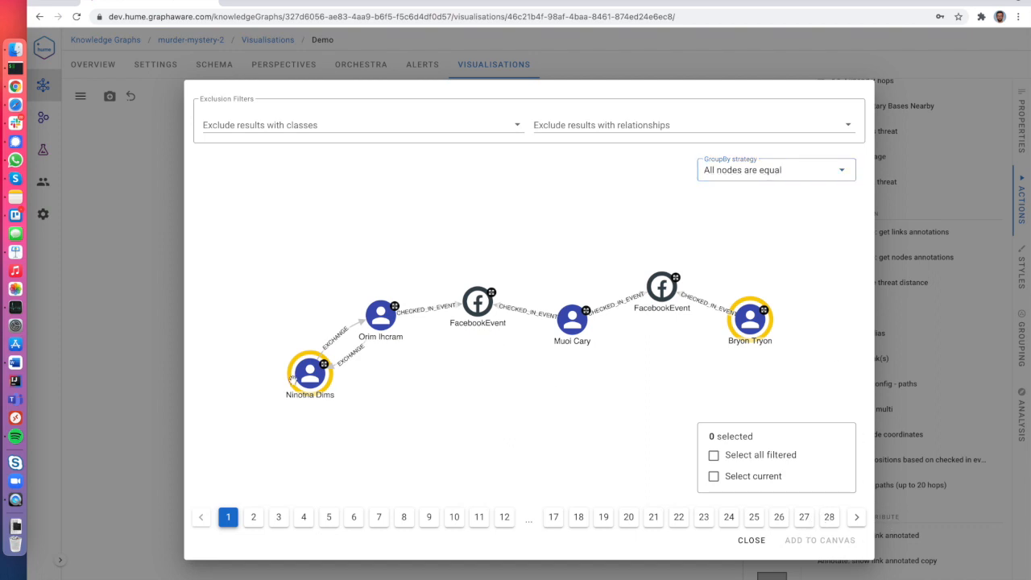
{"action": "left_click_drag", "start_coordinate": [304, 377], "coordinate": [278, 390]}
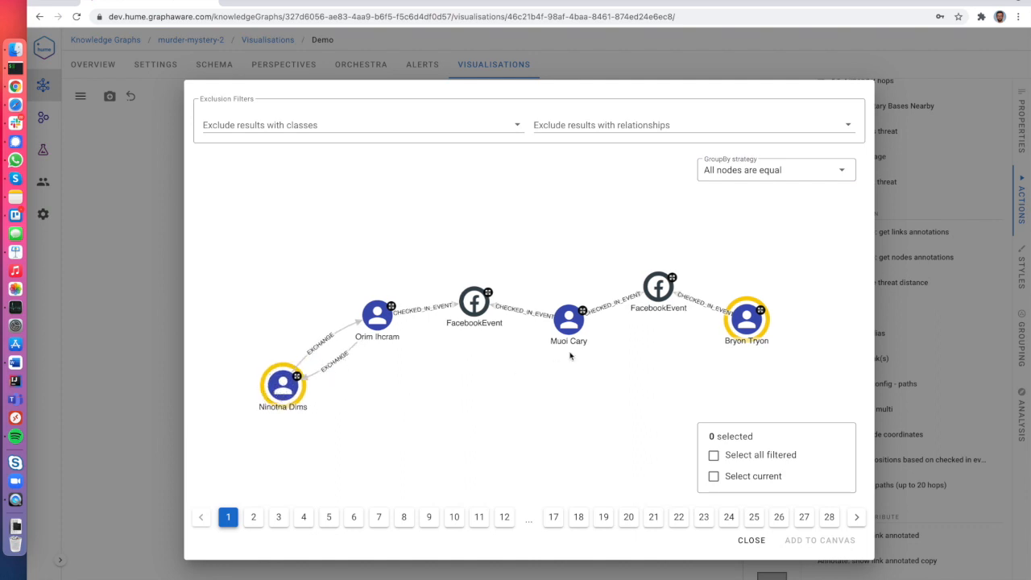
{"action": "left_click", "coordinate": [318, 345]}
{"action": "left_click", "coordinate": [337, 364]}
{"action": "left_click", "coordinate": [436, 451]}
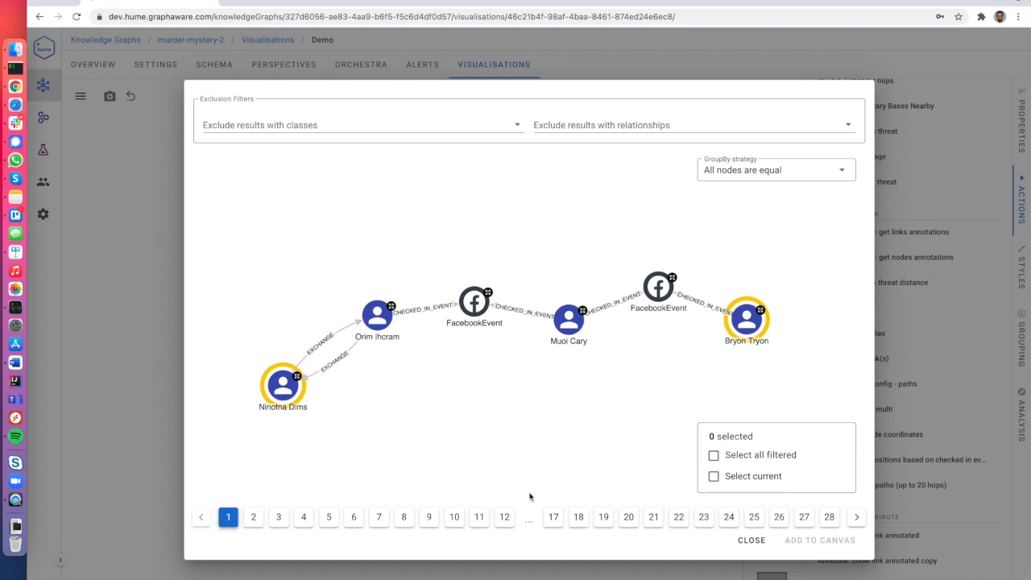
{"action": "left_click", "coordinate": [769, 186]}
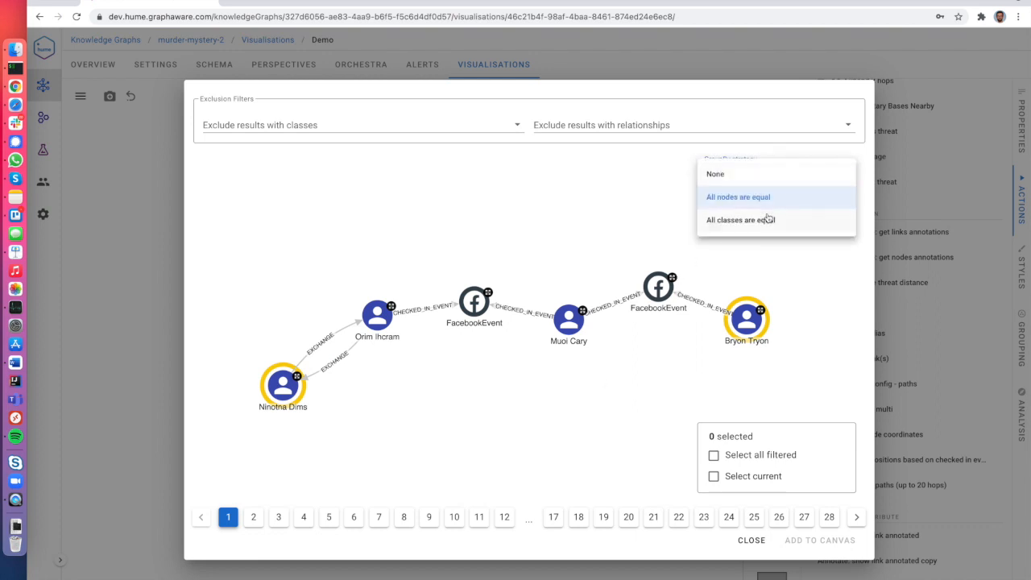
{"action": "left_click", "coordinate": [768, 220]}
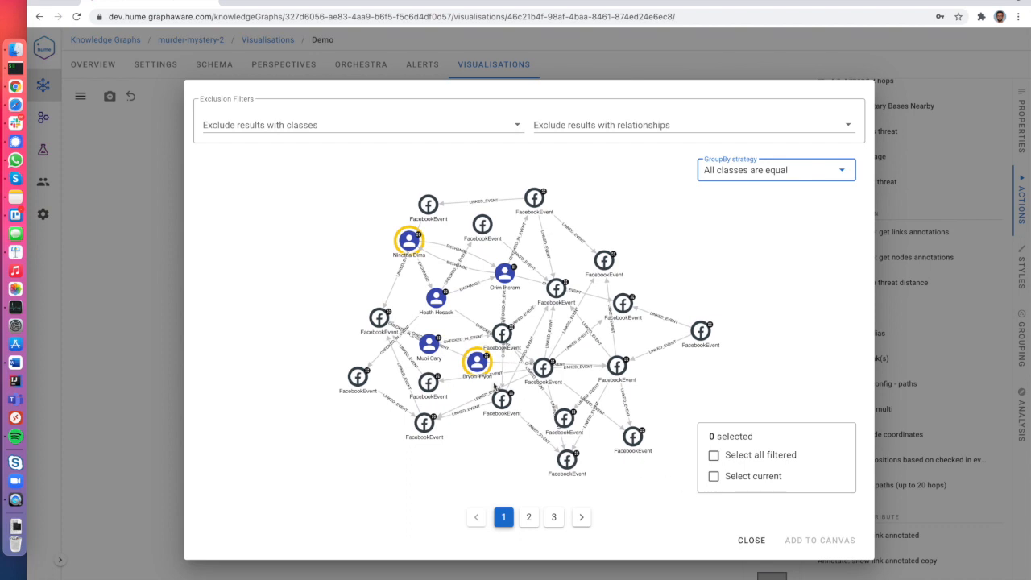
{"action": "left_click_drag", "start_coordinate": [480, 367], "coordinate": [735, 306]}
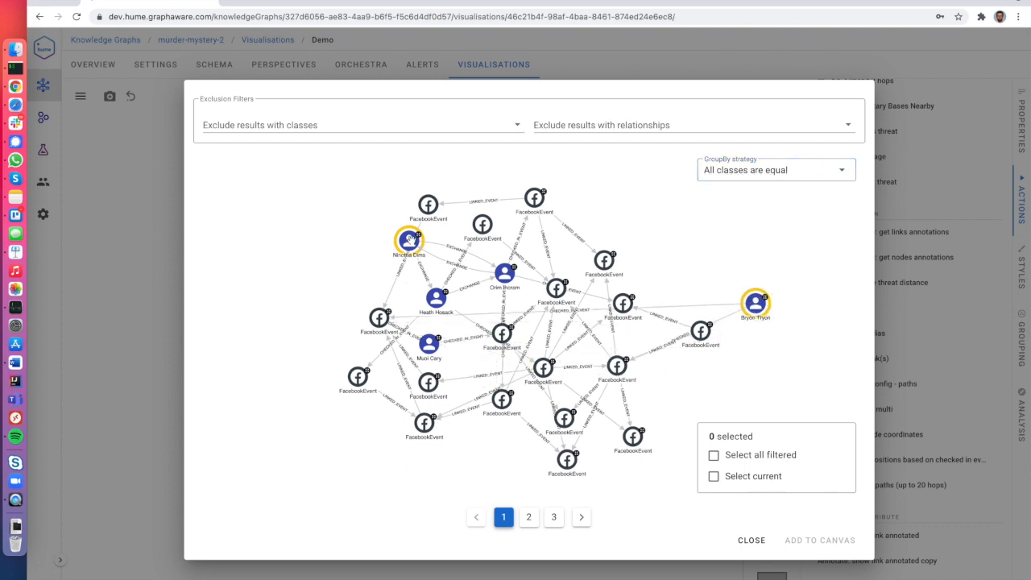
{"action": "left_click_drag", "start_coordinate": [409, 240], "coordinate": [323, 286]}
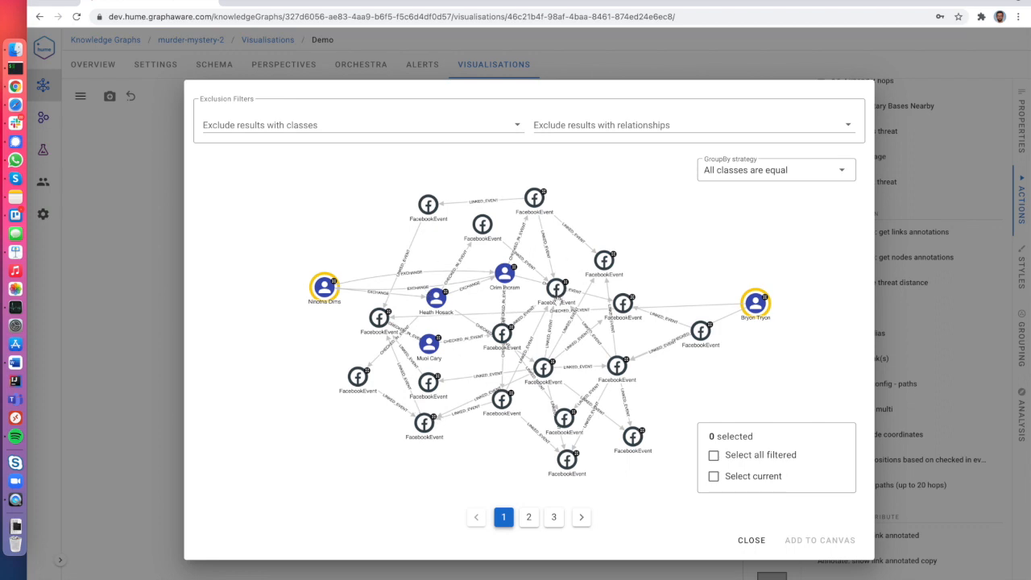
{"action": "left_click", "coordinate": [529, 516]}
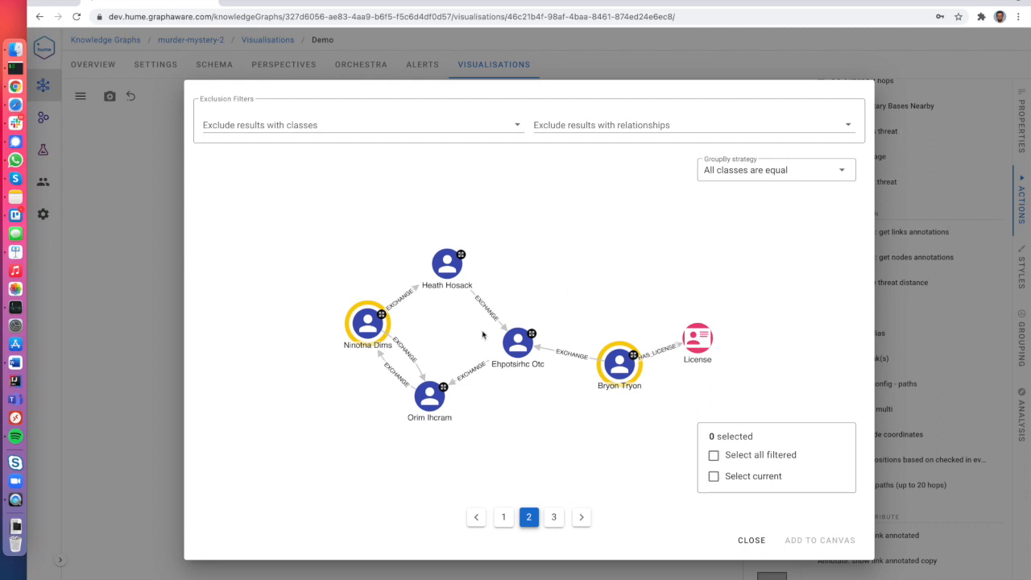
{"action": "left_click", "coordinate": [554, 517]}
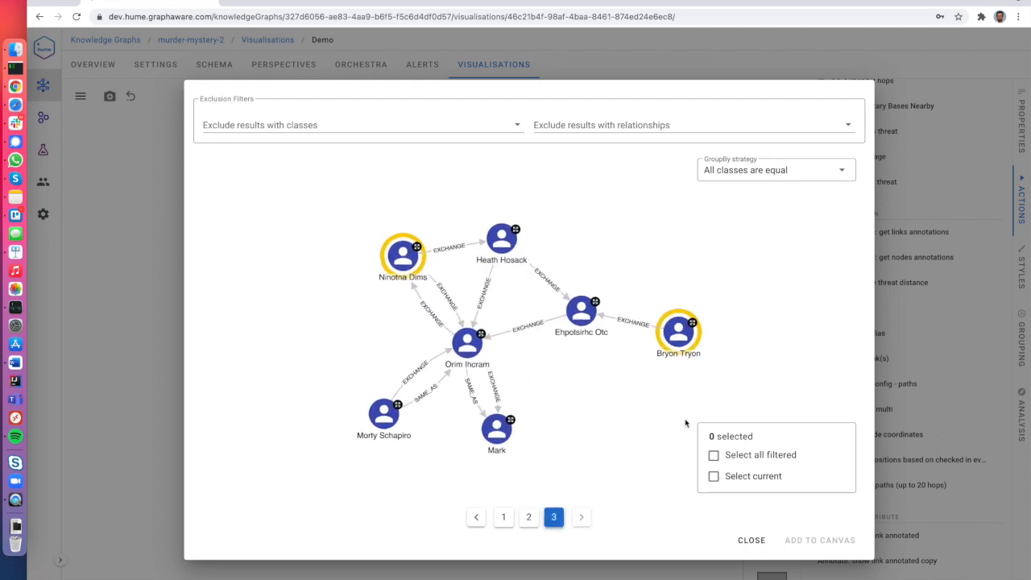
Check the class exclusion list, select the current page-3 result, and add it to the canvas.
{"action": "left_click", "coordinate": [570, 126]}
{"action": "left_click", "coordinate": [498, 129]}
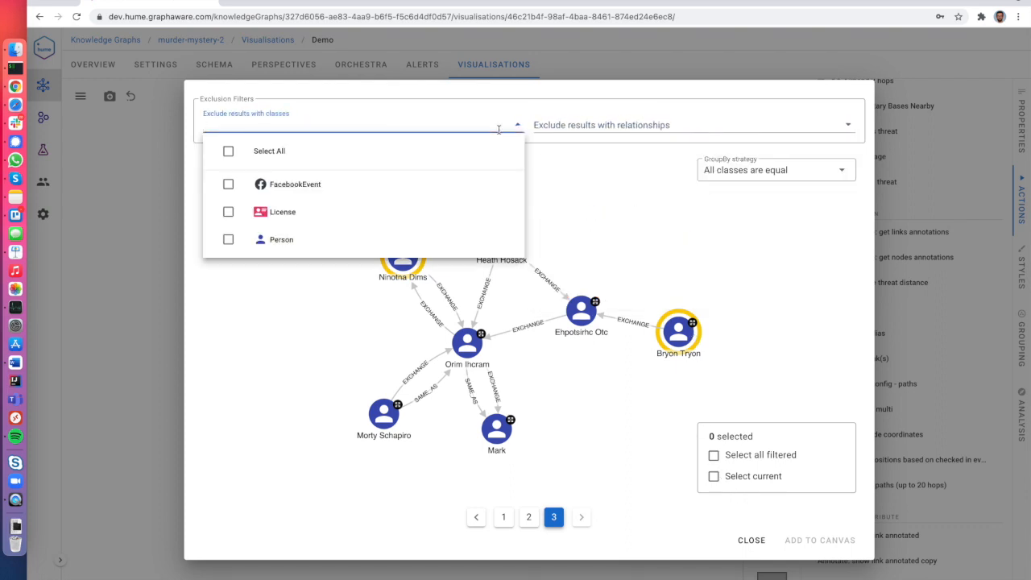
{"action": "left_click", "coordinate": [576, 194]}
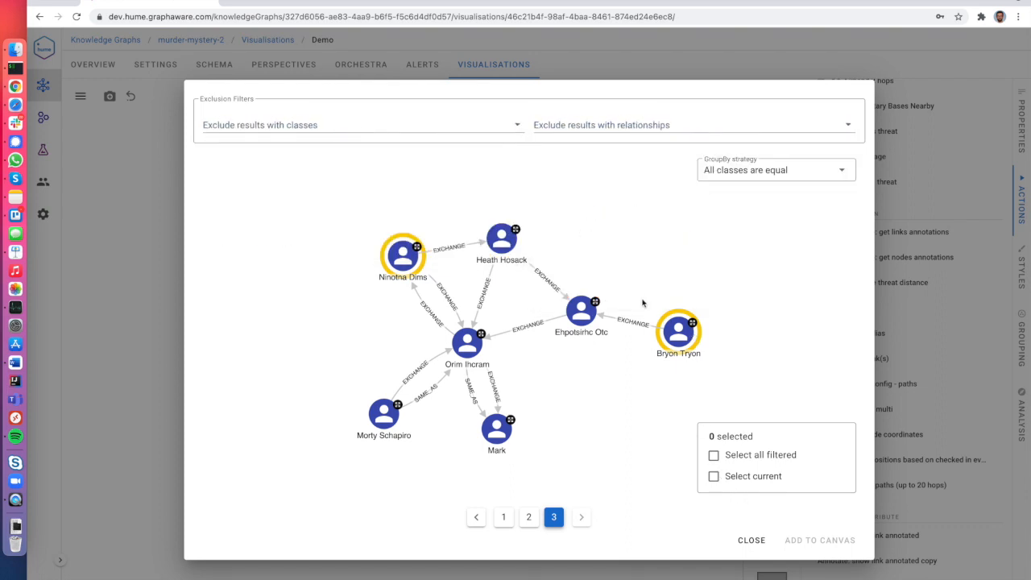
{"action": "left_click", "coordinate": [714, 476]}
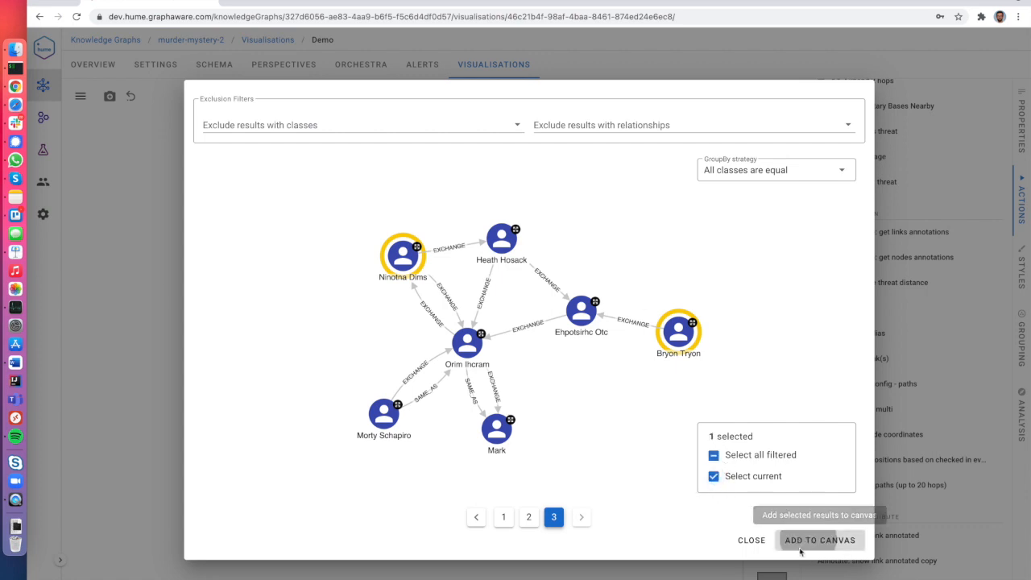
{"action": "left_click", "coordinate": [793, 538]}
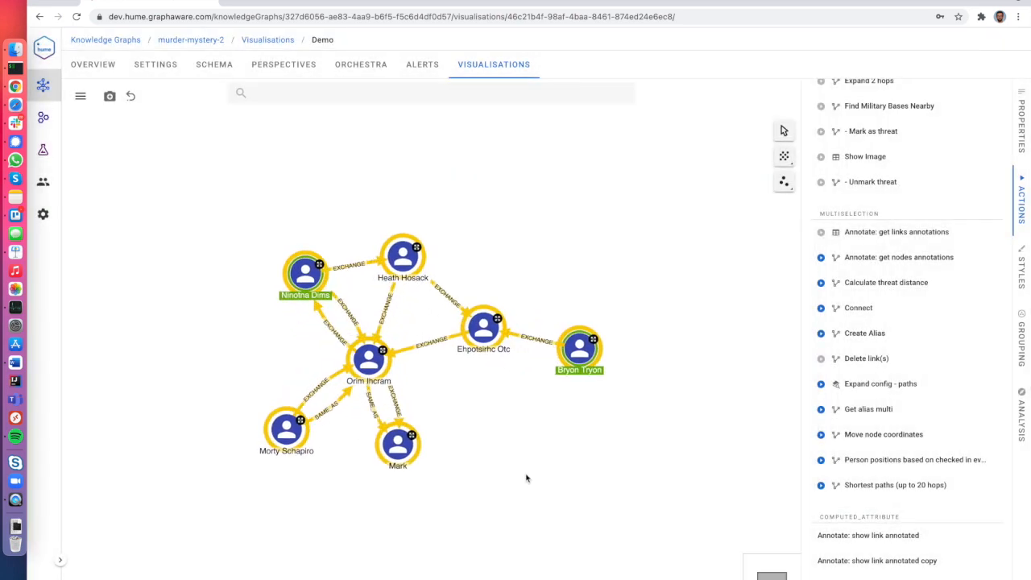
{"action": "left_click", "coordinate": [527, 477]}
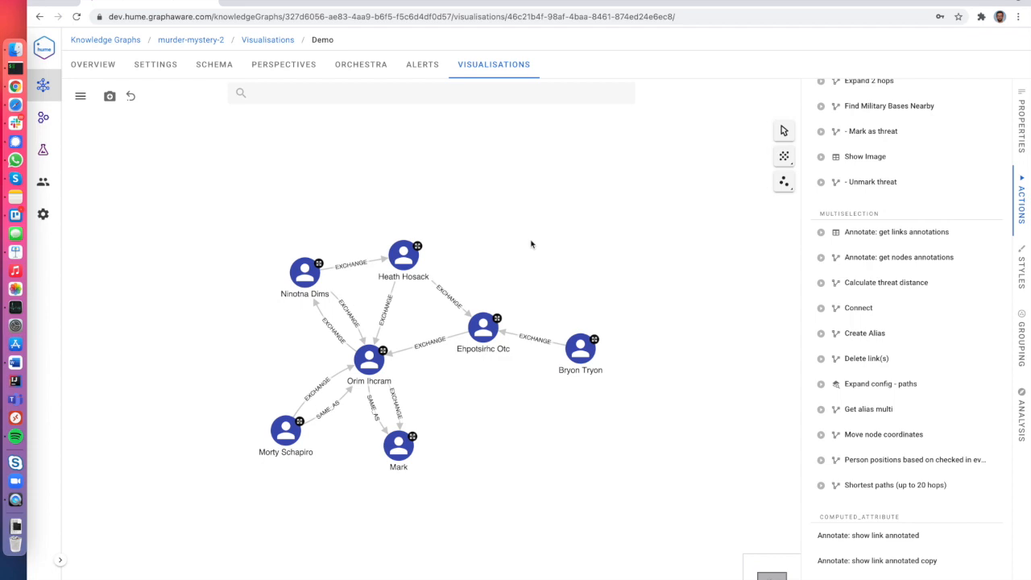
{"action": "left_click", "coordinate": [585, 353]}
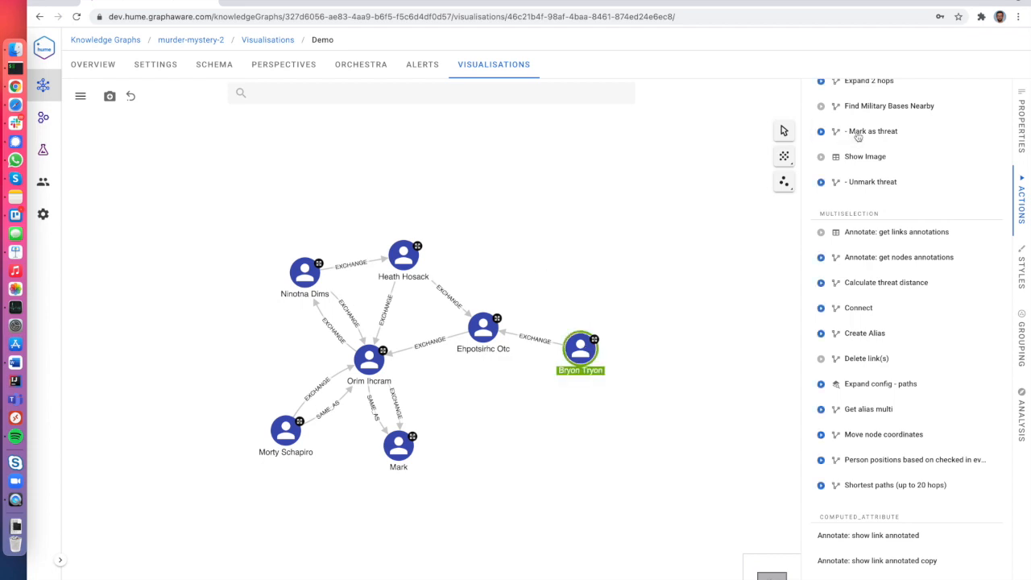
{"action": "left_click", "coordinate": [1021, 118]}
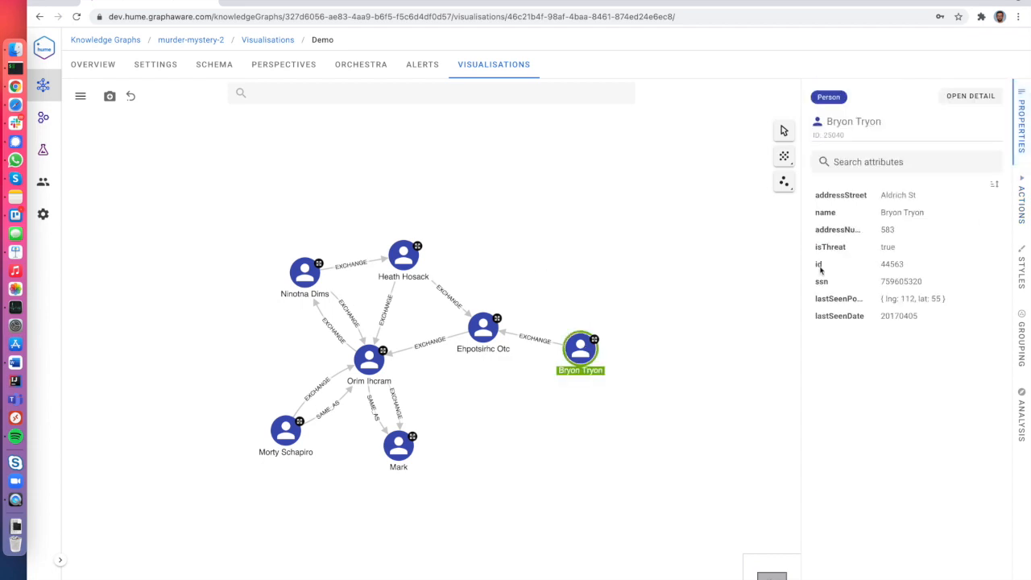
{"action": "left_click_drag", "start_coordinate": [800, 273], "coordinate": [721, 279]}
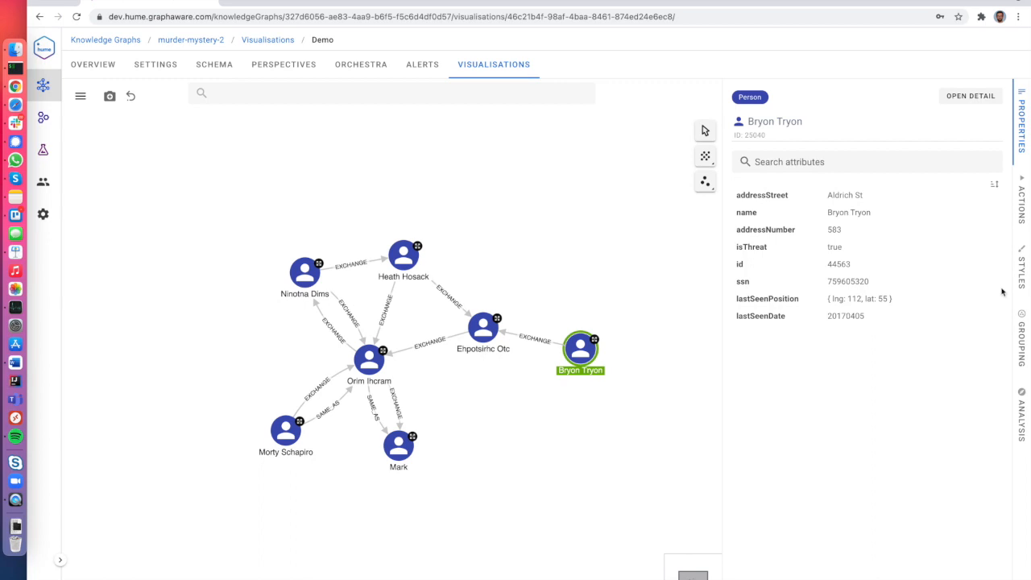
Create a Person badge rule: isThreat is true, red, animated.
{"action": "left_click", "coordinate": [1022, 274]}
{"action": "left_click", "coordinate": [785, 325]}
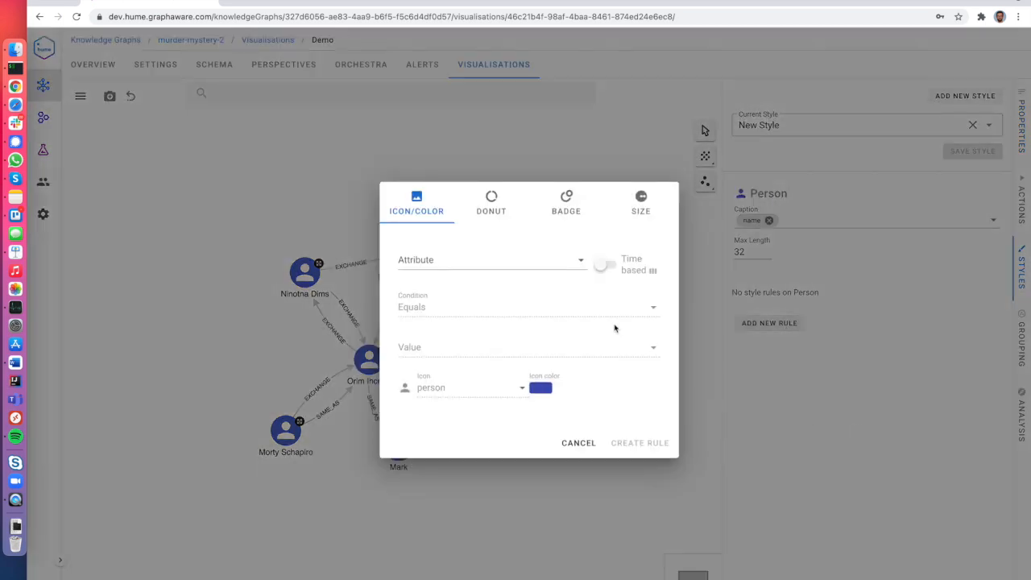
{"action": "left_click", "coordinate": [566, 206]}
{"action": "left_click", "coordinate": [456, 260]}
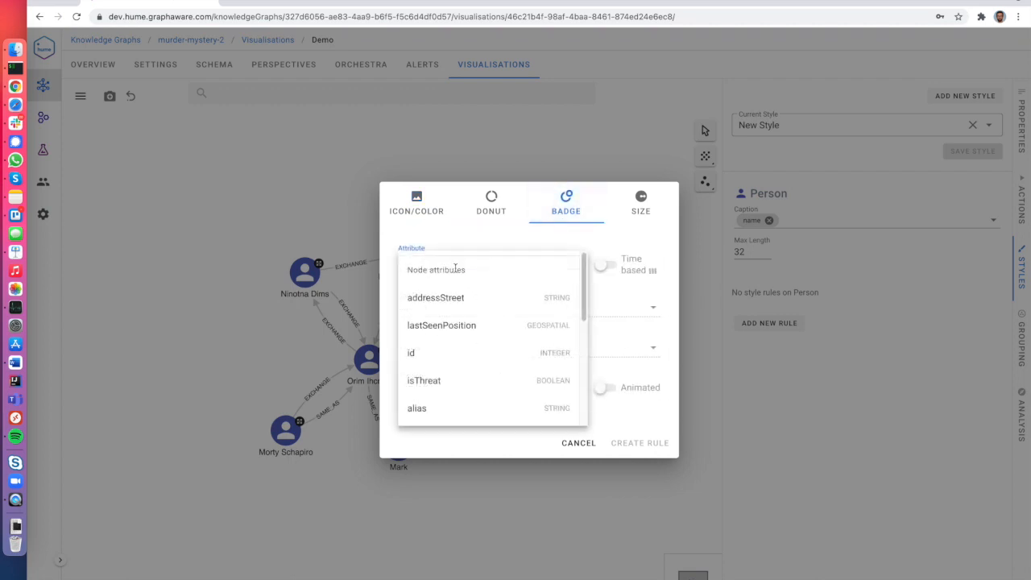
{"action": "left_click", "coordinate": [464, 379]}
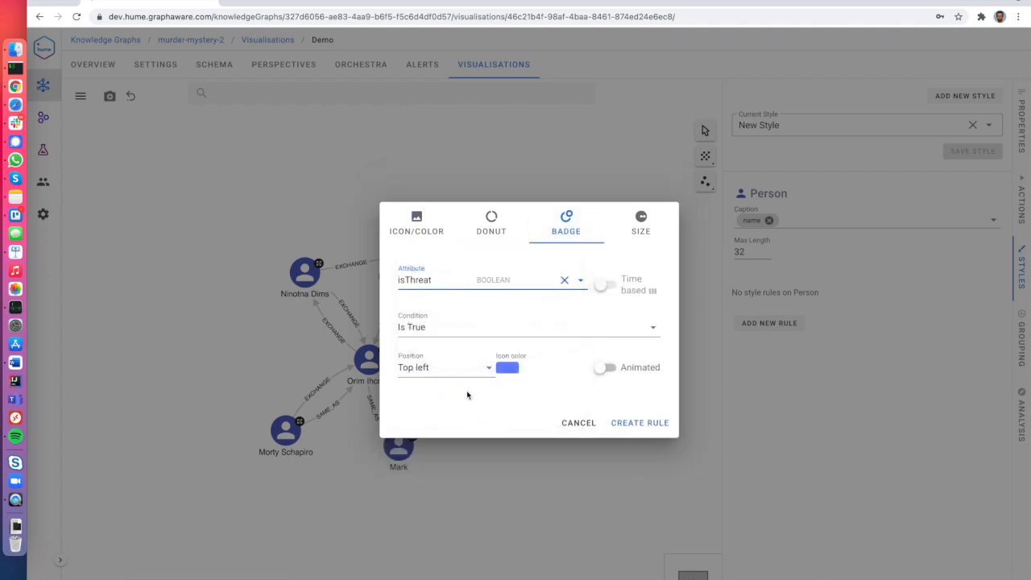
{"action": "left_click", "coordinate": [507, 367]}
{"action": "left_click", "coordinate": [545, 403]}
{"action": "left_click", "coordinate": [640, 370]}
{"action": "left_click", "coordinate": [640, 423]}
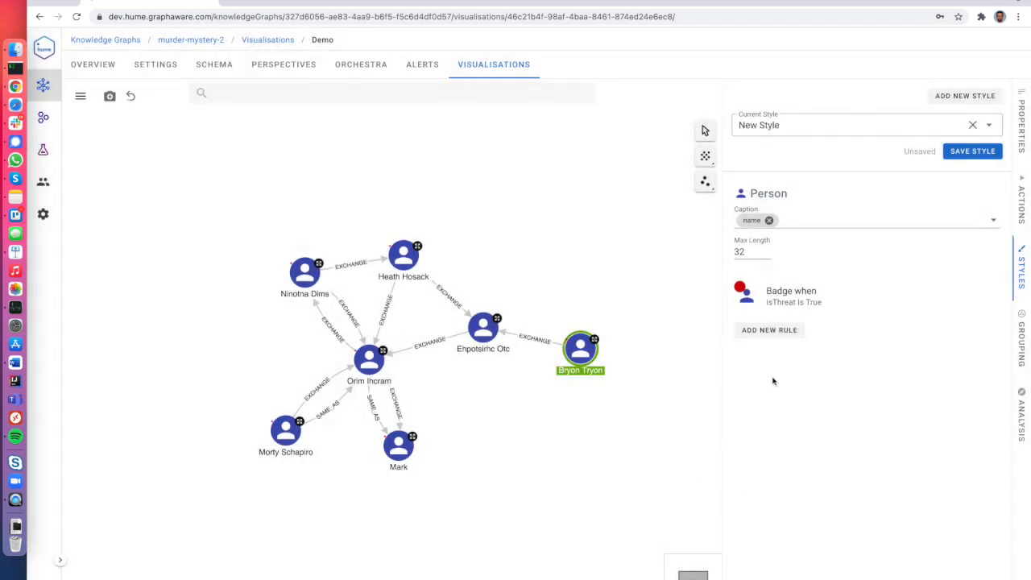
Save the current styling as 'Demo Style'.
{"action": "left_click", "coordinate": [974, 151]}
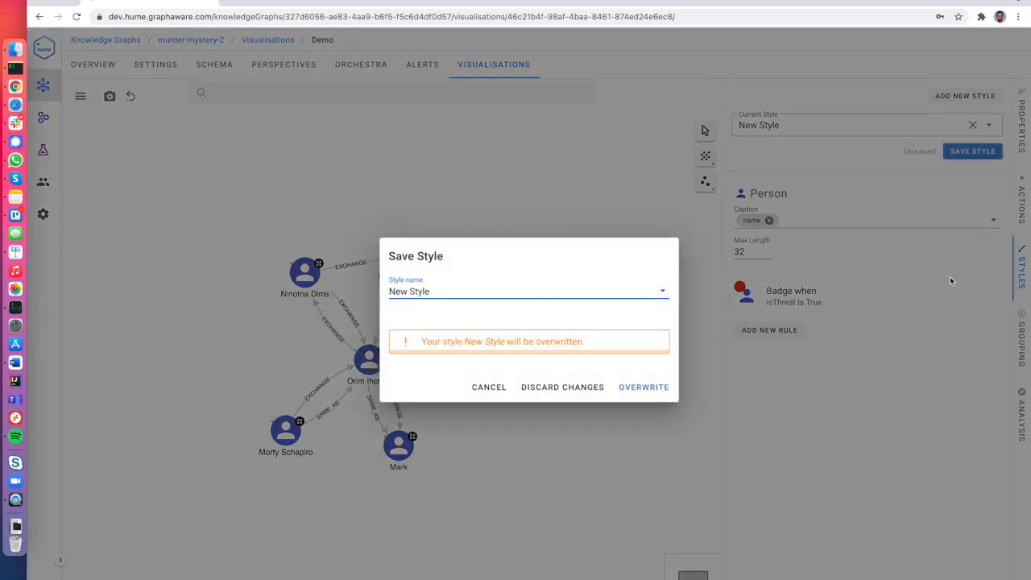
{"action": "left_click", "coordinate": [413, 291]}
{"action": "double_click", "coordinate": [397, 291]}
{"action": "type", "text": "Den"}
{"action": "key", "text": "BackSpace"}
{"action": "type", "text": "mo"}
{"action": "left_click", "coordinate": [656, 363]}
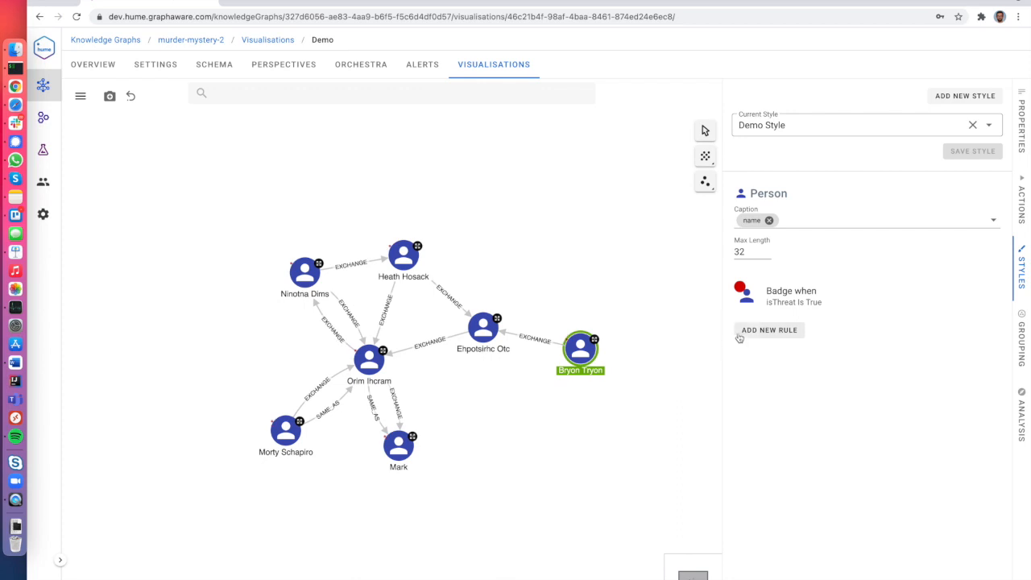
Add a Person style rule that sizes nodes by their Degree.
{"action": "left_click", "coordinate": [769, 330]}
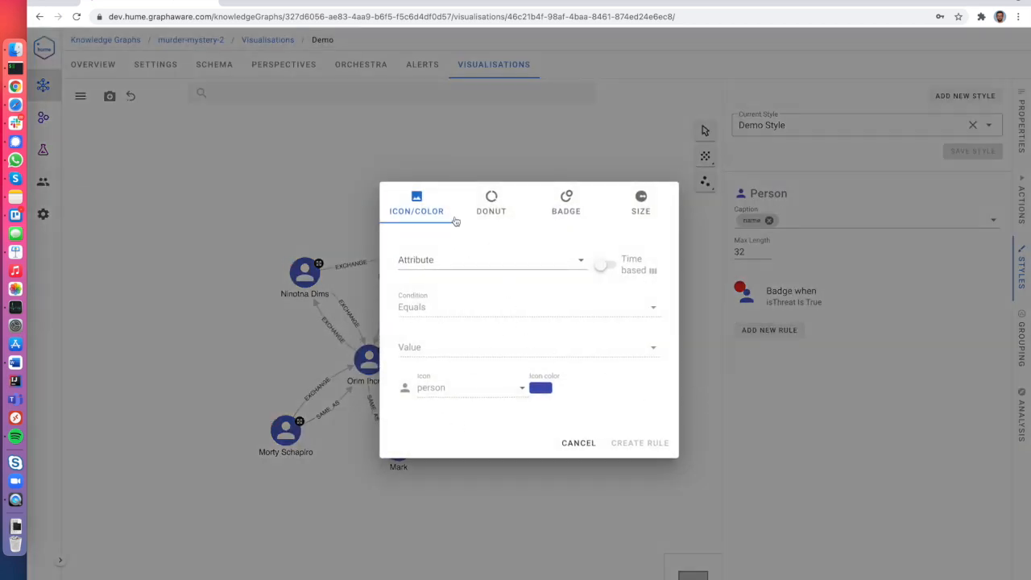
{"action": "left_click", "coordinate": [485, 209]}
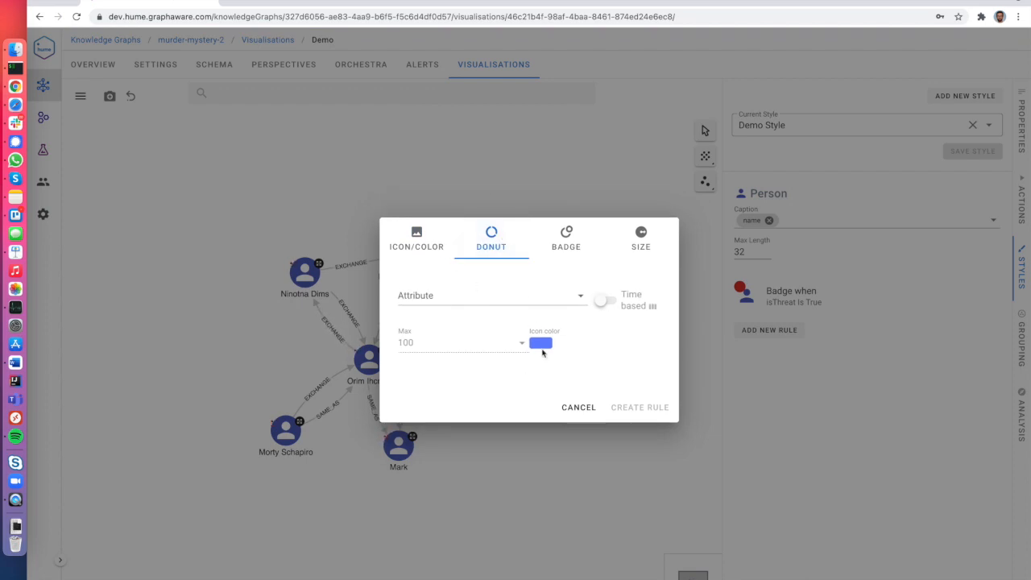
{"action": "left_click", "coordinate": [641, 242]}
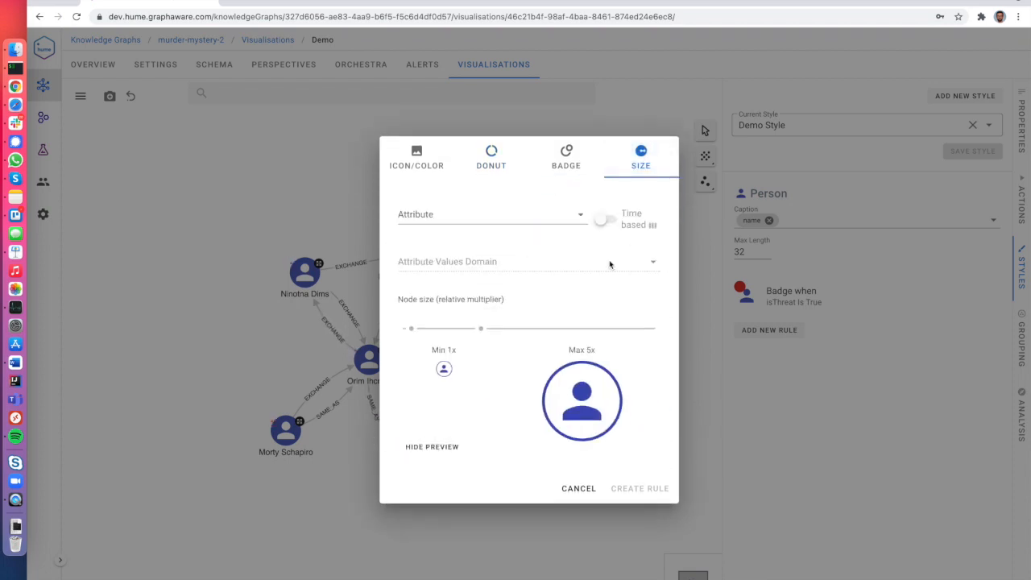
{"action": "left_click", "coordinate": [575, 220]}
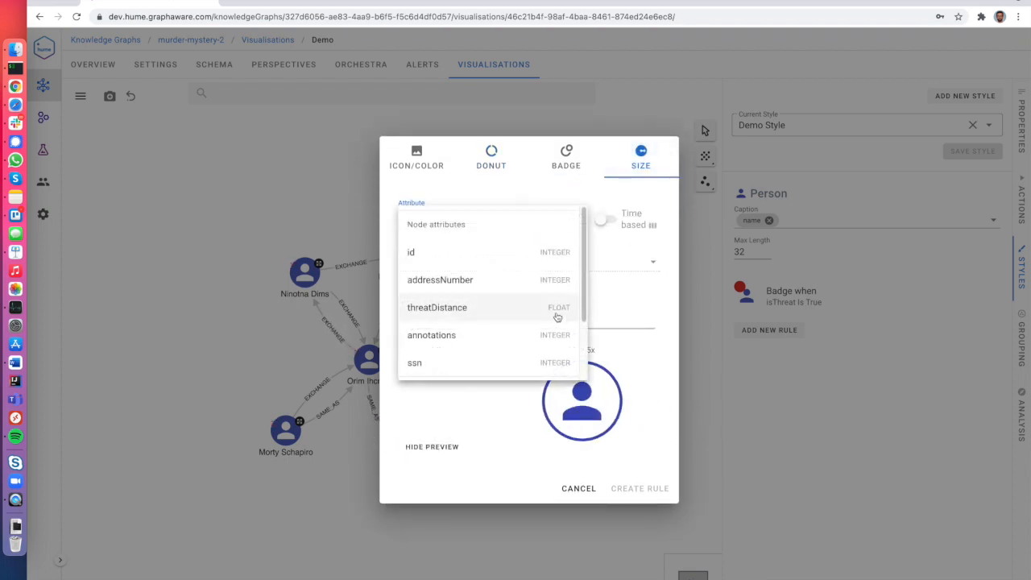
{"action": "scroll", "coordinate": [554, 318], "scroll_direction": "down", "scroll_amount": 2}
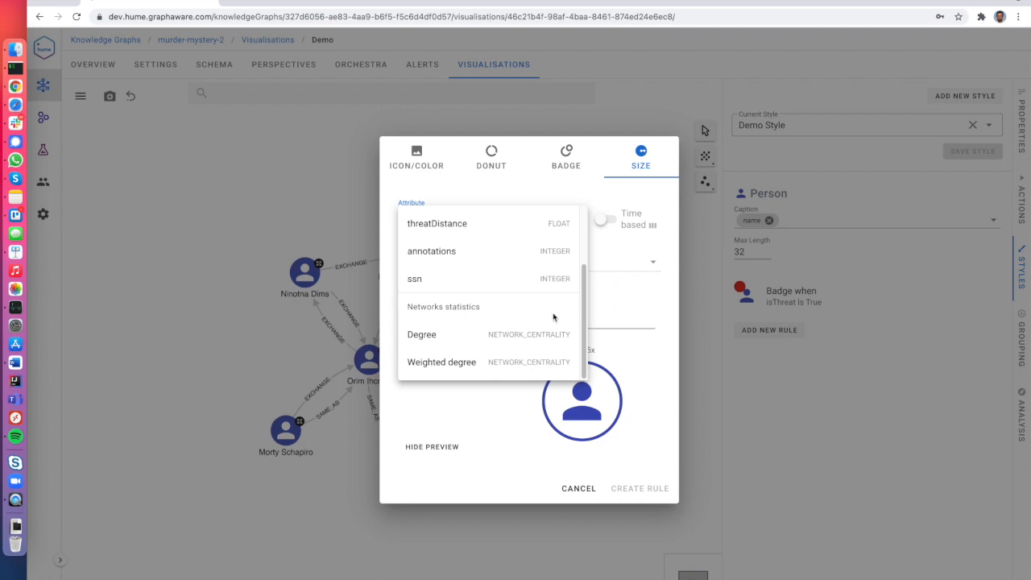
{"action": "left_click", "coordinate": [485, 335]}
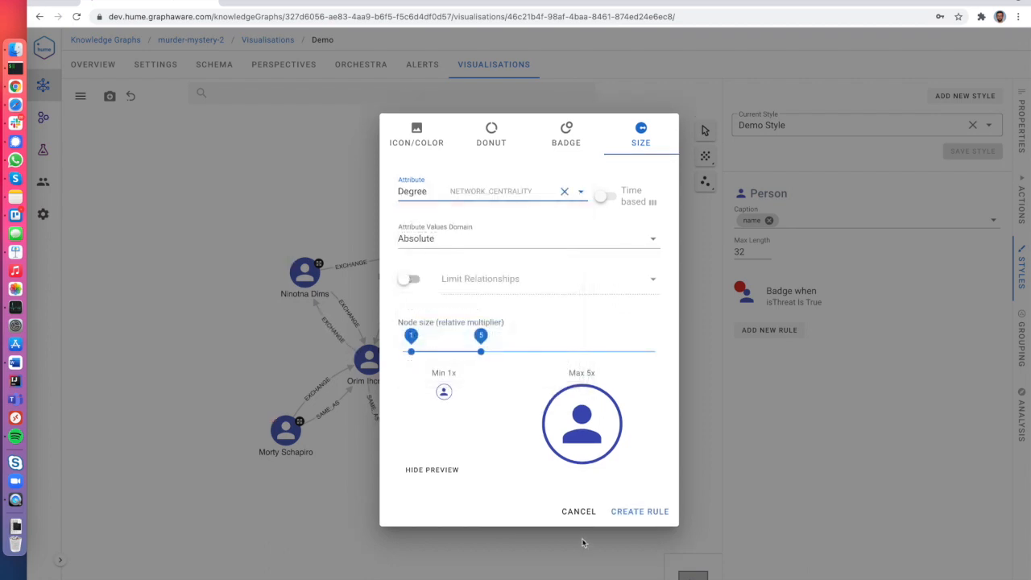
{"action": "left_click", "coordinate": [655, 511]}
Save the updated Demo Style, confirming the overwrite.
{"action": "left_click", "coordinate": [612, 545]}
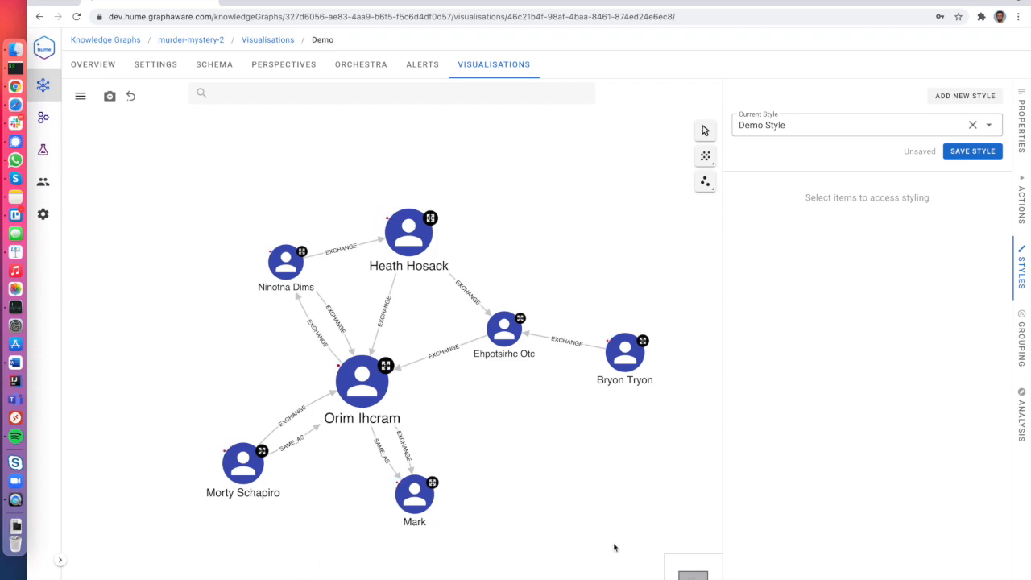
{"action": "left_click", "coordinate": [969, 152]}
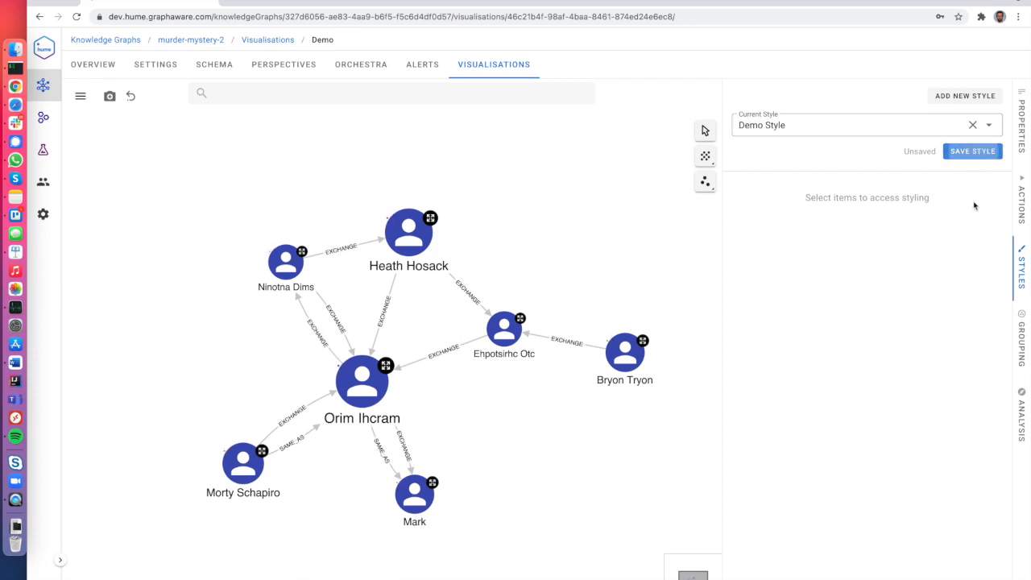
{"action": "left_click", "coordinate": [656, 388]}
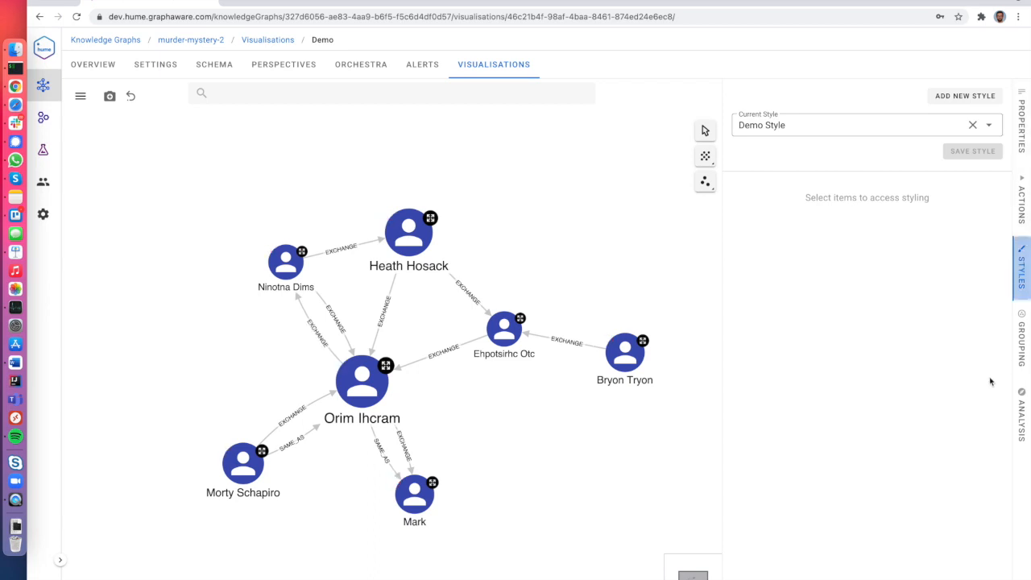
Close the styling settings, pan the graph, and briefly check the grouping settings.
{"action": "left_click", "coordinate": [1020, 267]}
{"action": "mouse_move", "coordinate": [642, 298]}
{"action": "left_mouse_down"}
{"action": "mouse_move", "coordinate": [695, 279]}
{"action": "mouse_move", "coordinate": [657, 285]}
{"action": "left_mouse_up"}
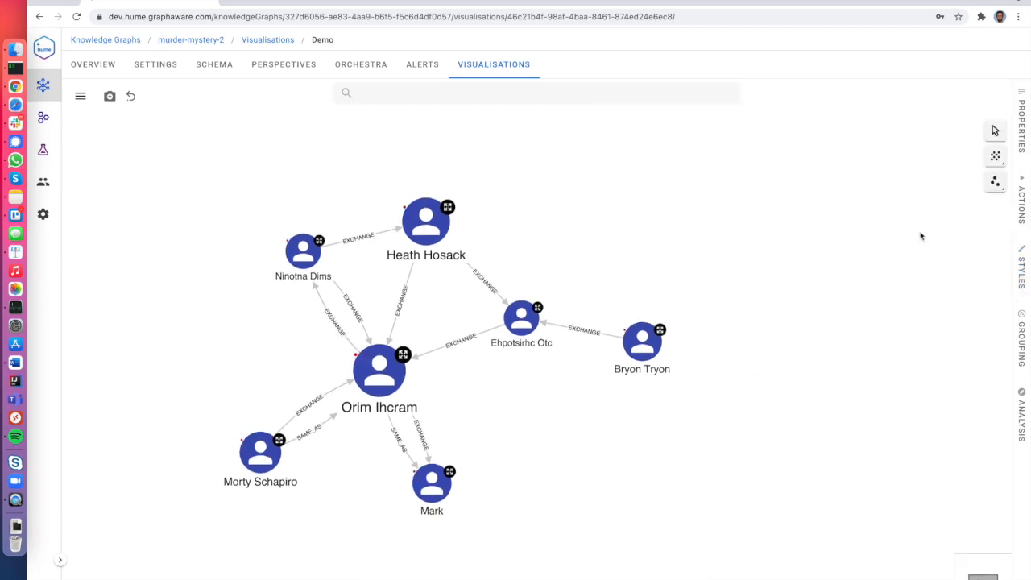
{"action": "left_click", "coordinate": [1025, 348]}
{"action": "left_click", "coordinate": [1025, 348]}
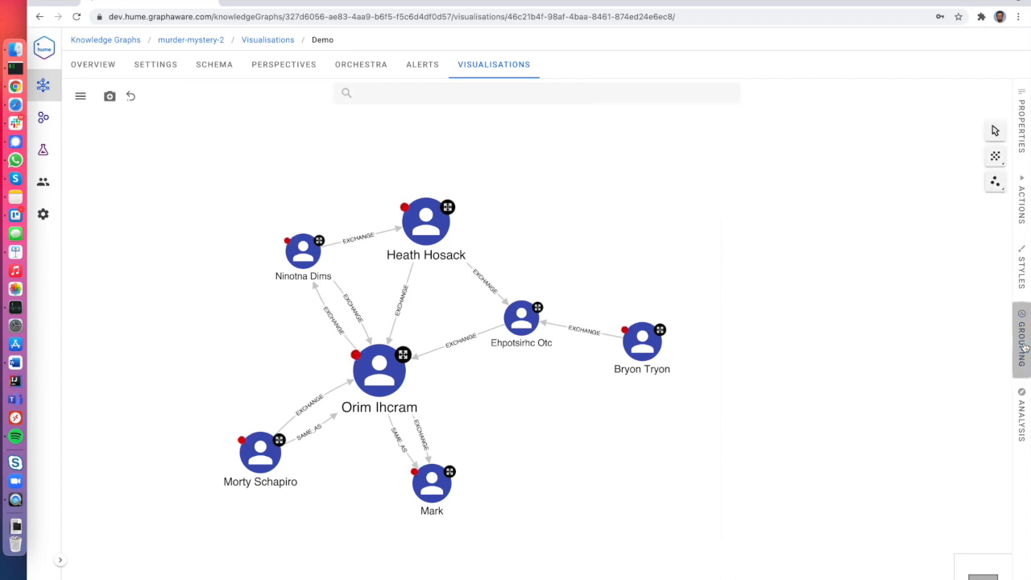
Apply the third layout and run the global action Get Persons Connections.
{"action": "left_click", "coordinate": [995, 182]}
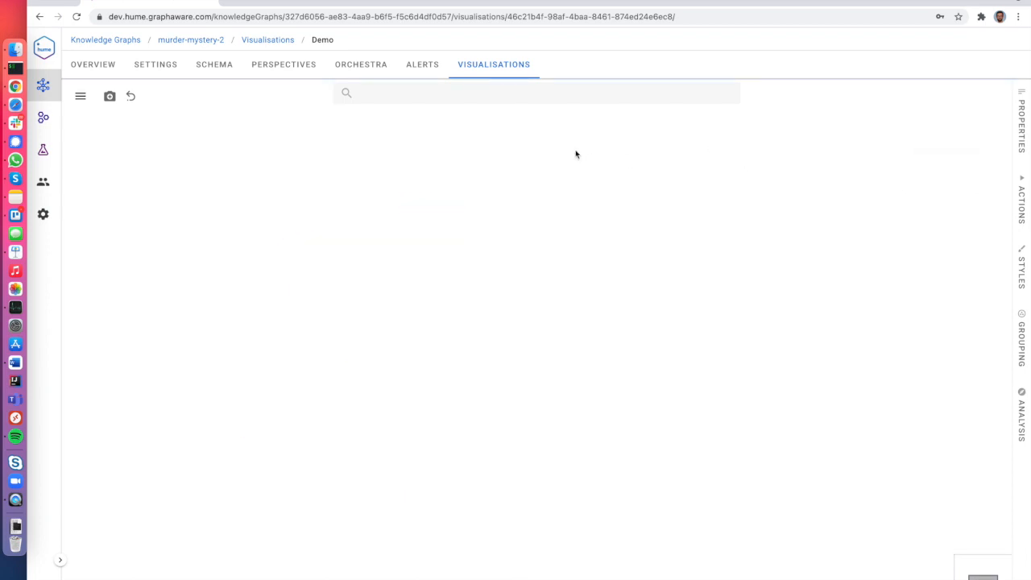
{"action": "left_click", "coordinate": [506, 98]}
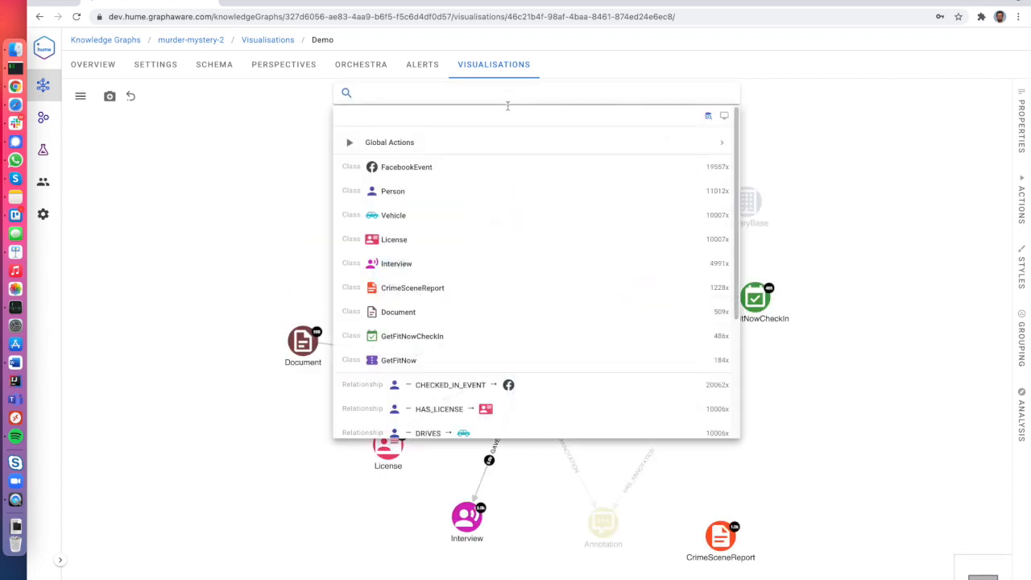
{"action": "left_click", "coordinate": [508, 149]}
{"action": "left_click", "coordinate": [503, 301]}
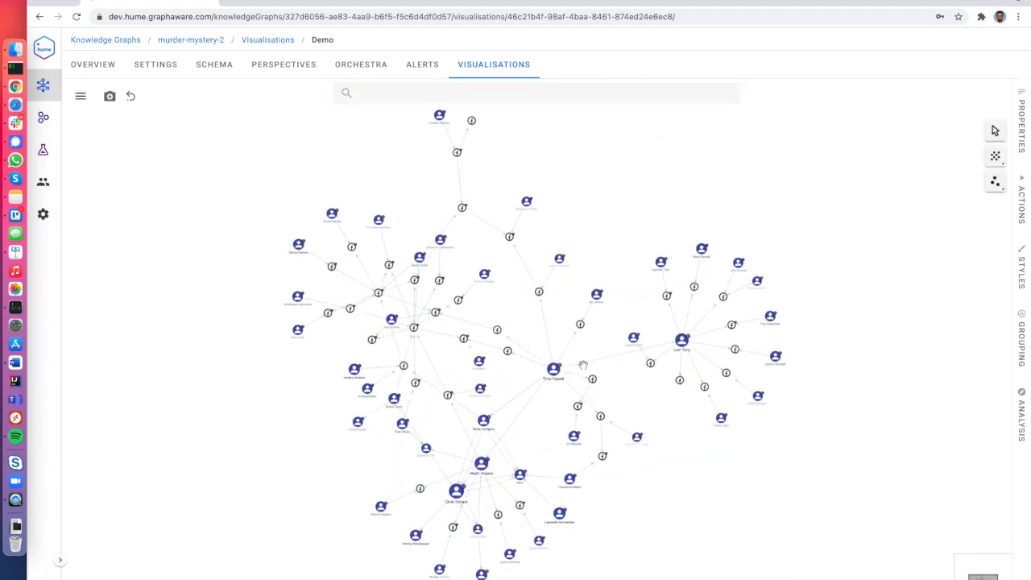
{"action": "scroll", "coordinate": [584, 370], "scroll_direction": "up", "scroll_amount": 5}
{"action": "scroll", "coordinate": [585, 370], "scroll_direction": "down", "scroll_amount": 4}
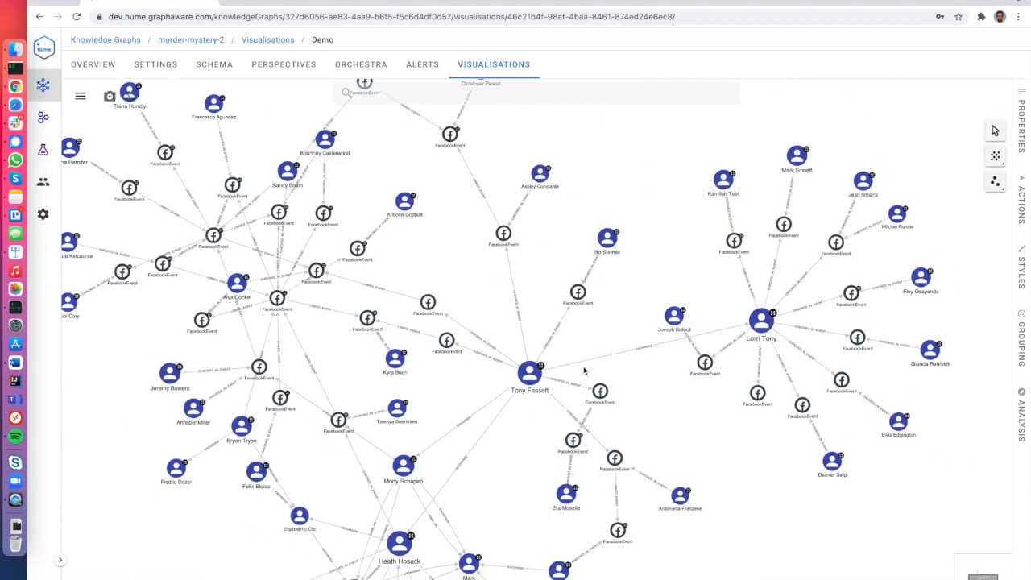
{"action": "scroll", "coordinate": [585, 370], "scroll_direction": "down", "scroll_amount": 2}
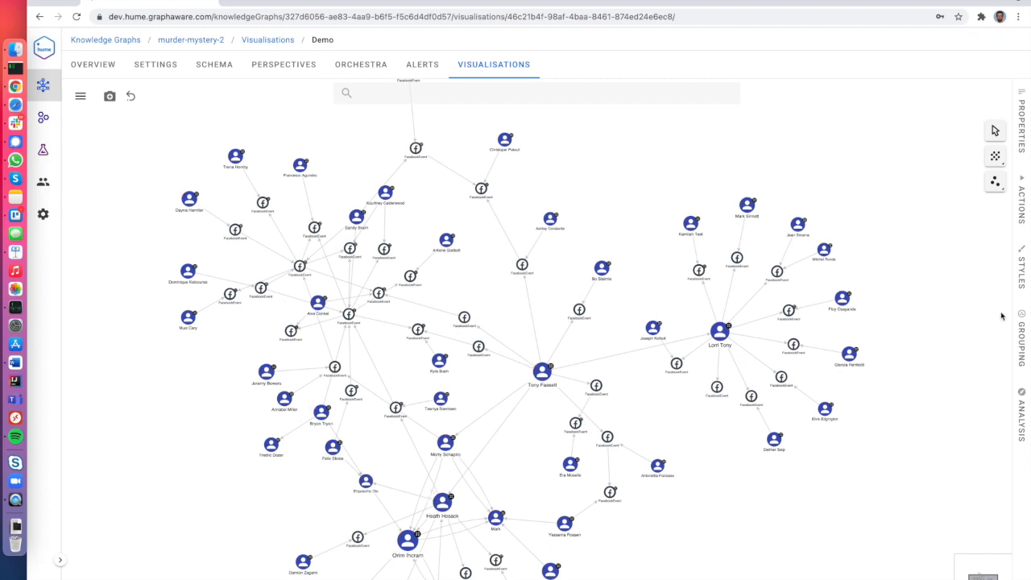
Review the by alias grouping strategy without changes and turn Enable Grouping on.
{"action": "left_click", "coordinate": [1018, 331]}
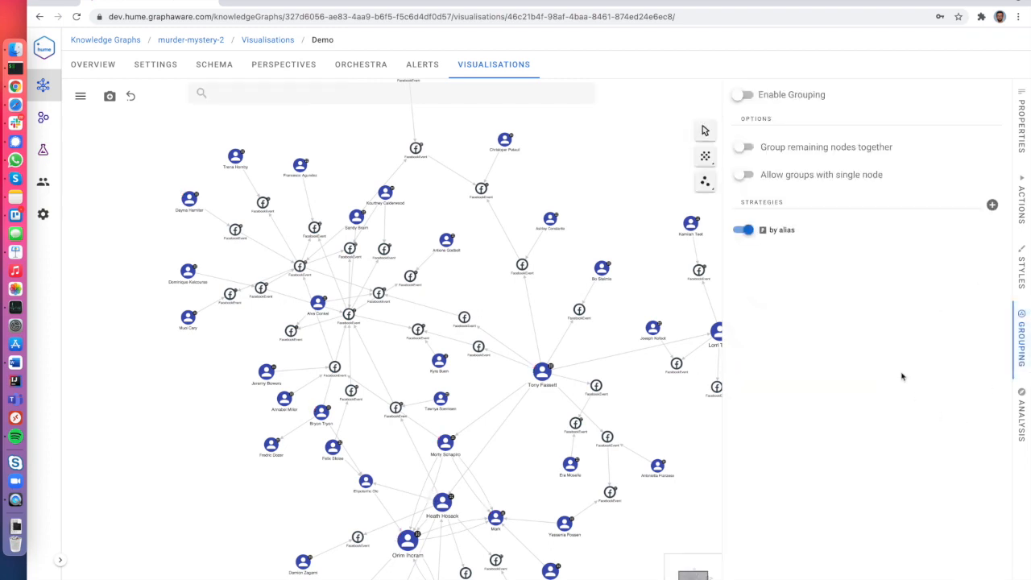
{"action": "mouse_move", "coordinate": [808, 242]}
{"action": "left_click", "coordinate": [978, 231]}
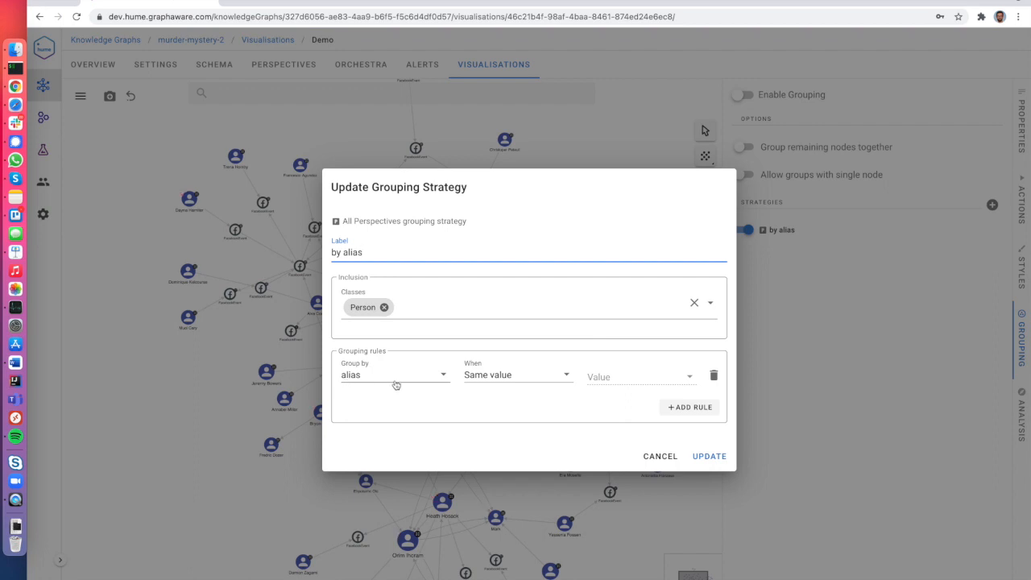
{"action": "left_click", "coordinate": [659, 459]}
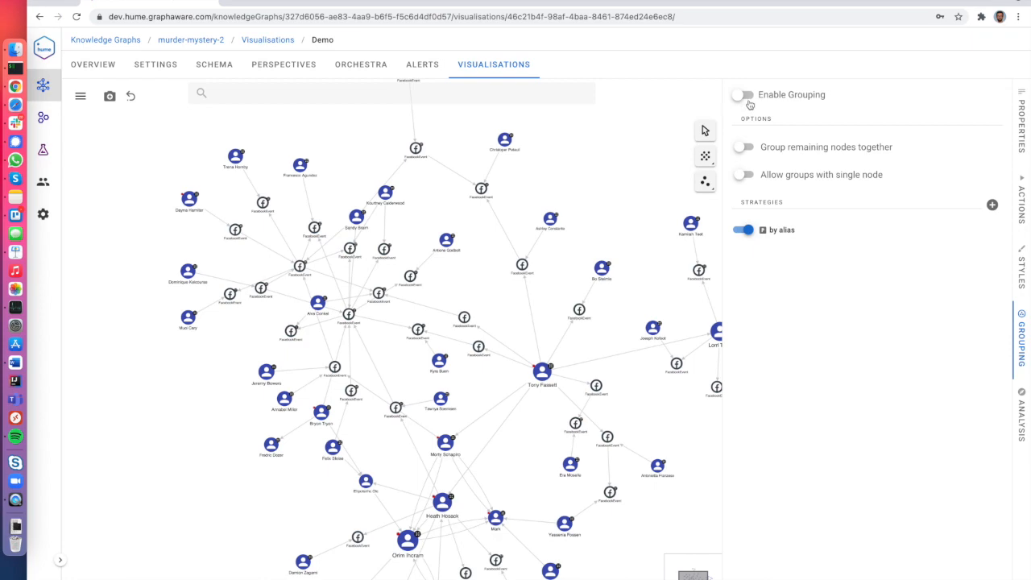
{"action": "left_click", "coordinate": [746, 97]}
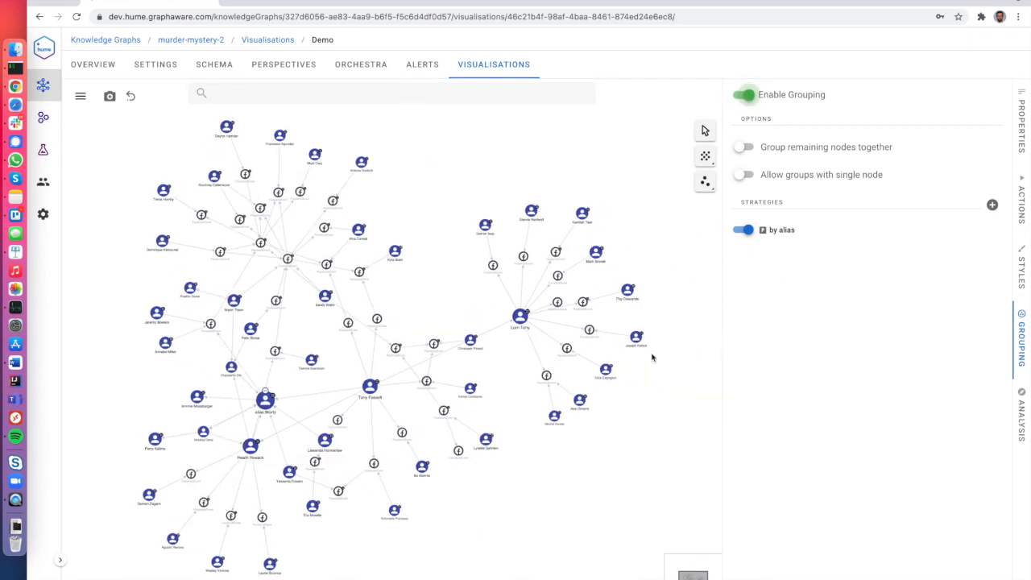
{"action": "scroll", "coordinate": [249, 409], "scroll_direction": "up", "scroll_amount": 5}
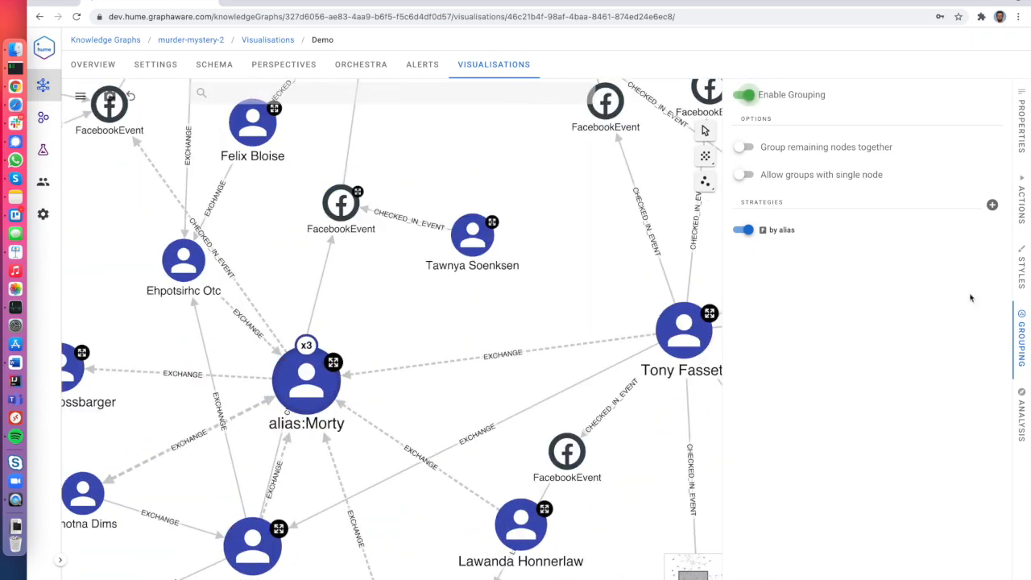
{"action": "left_click", "coordinate": [1021, 341]}
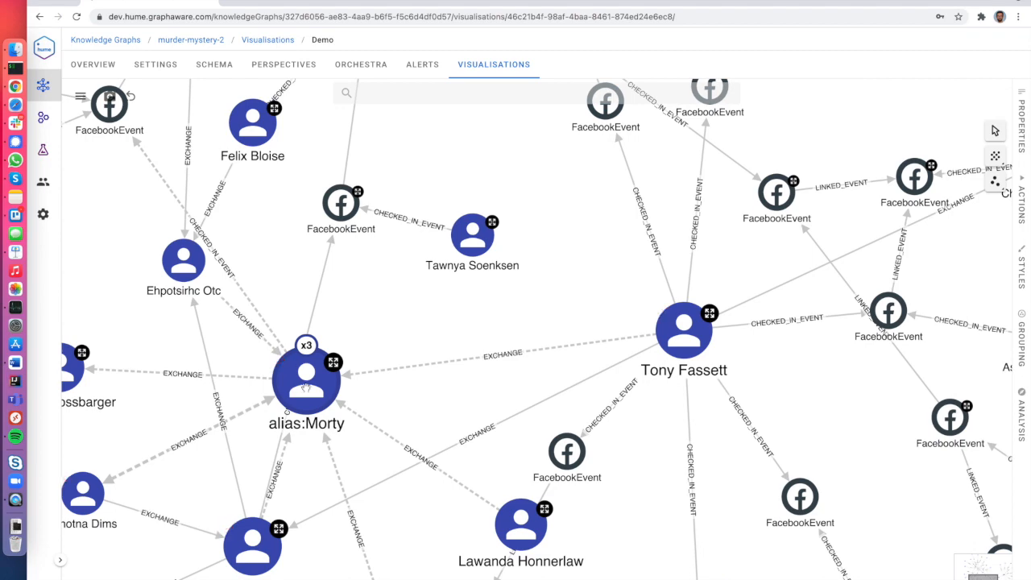
Expand and collapse the alias:Morty group, then turn on Group remaining nodes together.
{"action": "double_click", "coordinate": [316, 400]}
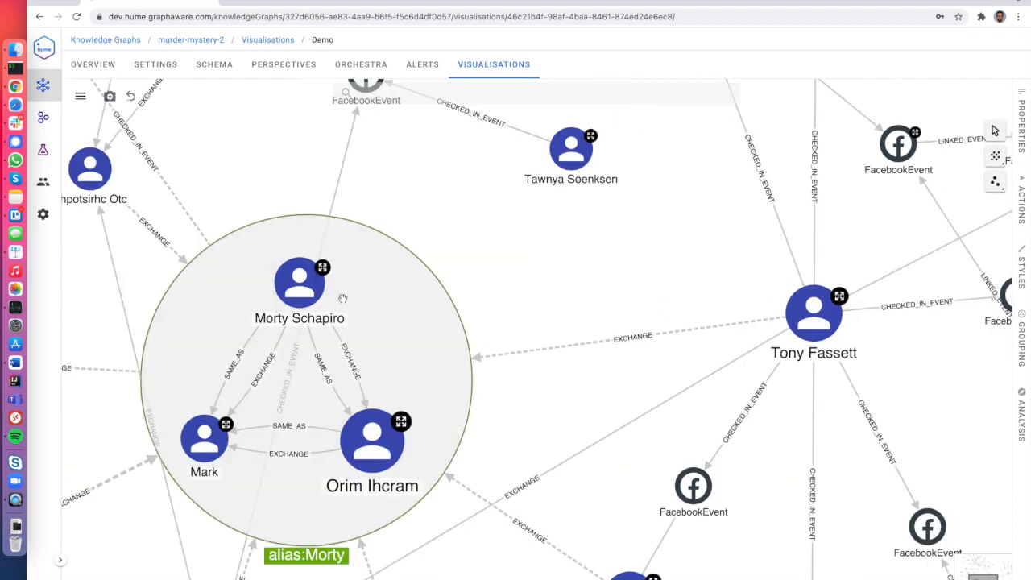
{"action": "left_click", "coordinate": [385, 431]}
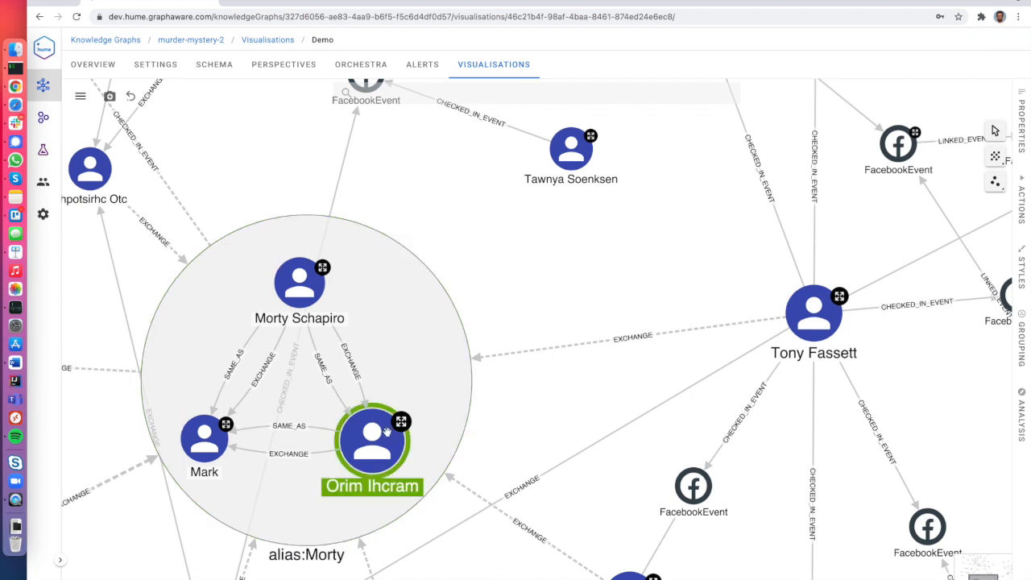
{"action": "left_click", "coordinate": [299, 283]}
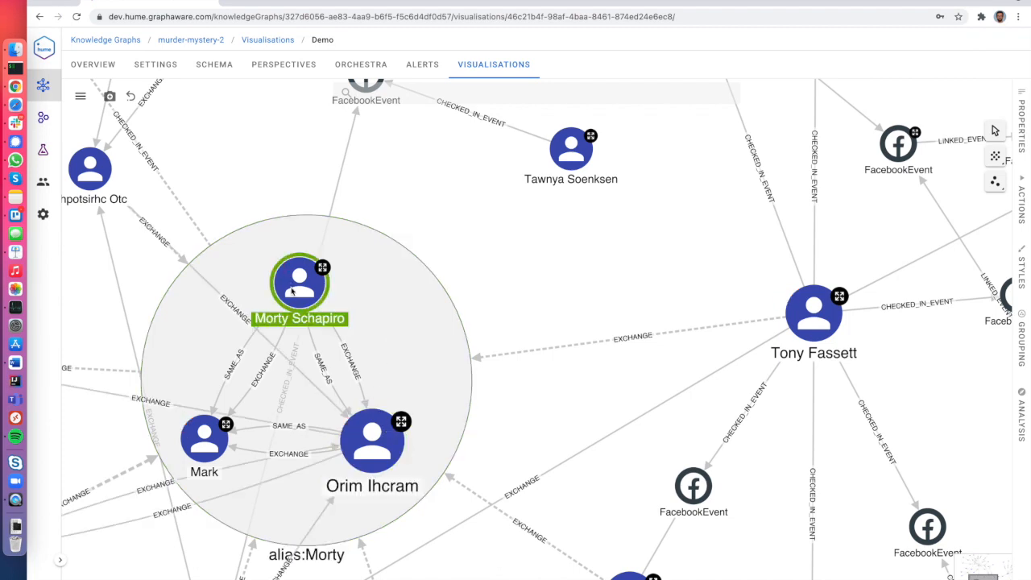
{"action": "double_click", "coordinate": [396, 344]}
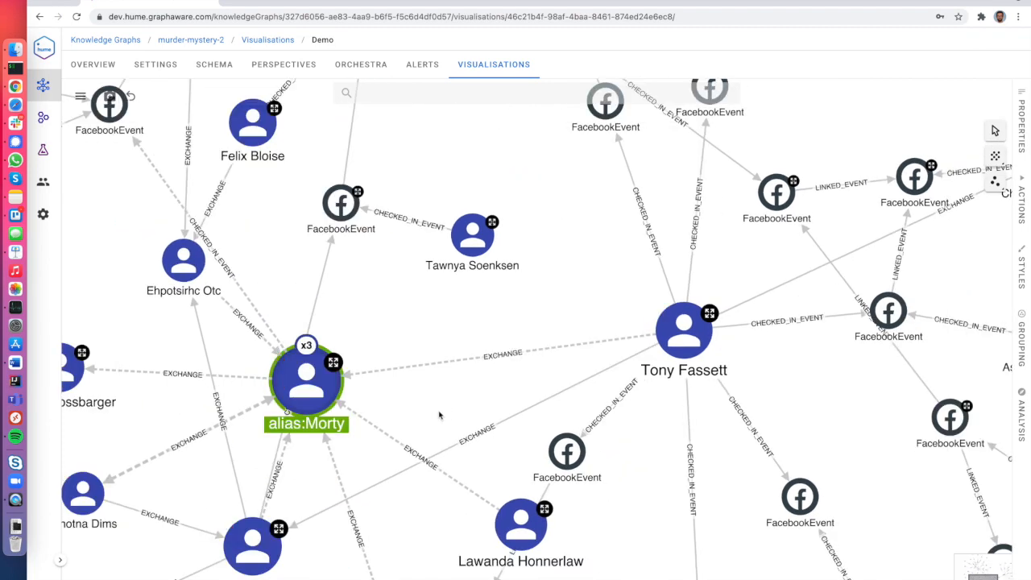
{"action": "scroll", "coordinate": [441, 464], "scroll_direction": "down", "scroll_amount": 5}
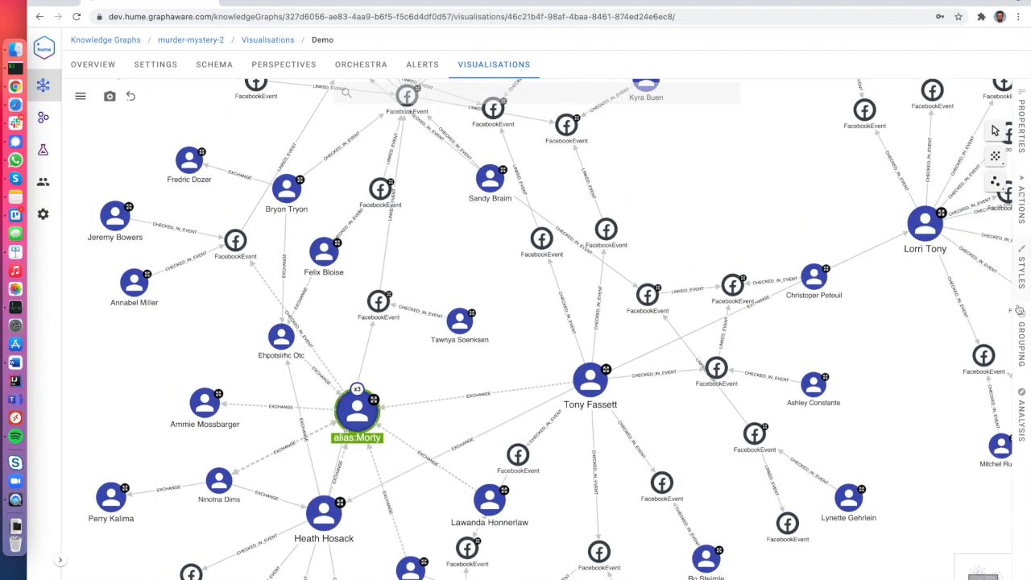
{"action": "left_click", "coordinate": [1021, 331]}
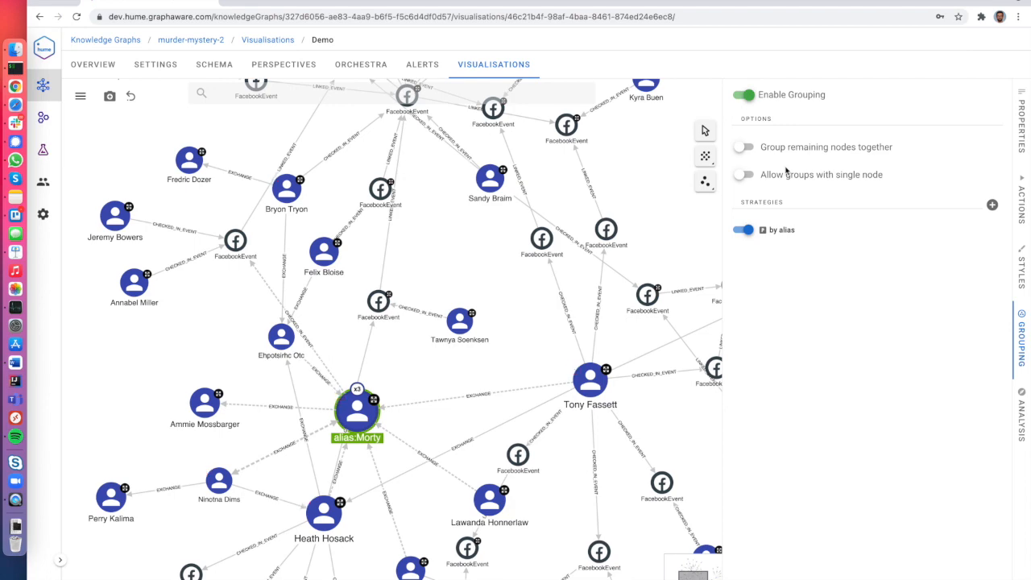
{"action": "left_click", "coordinate": [745, 147]}
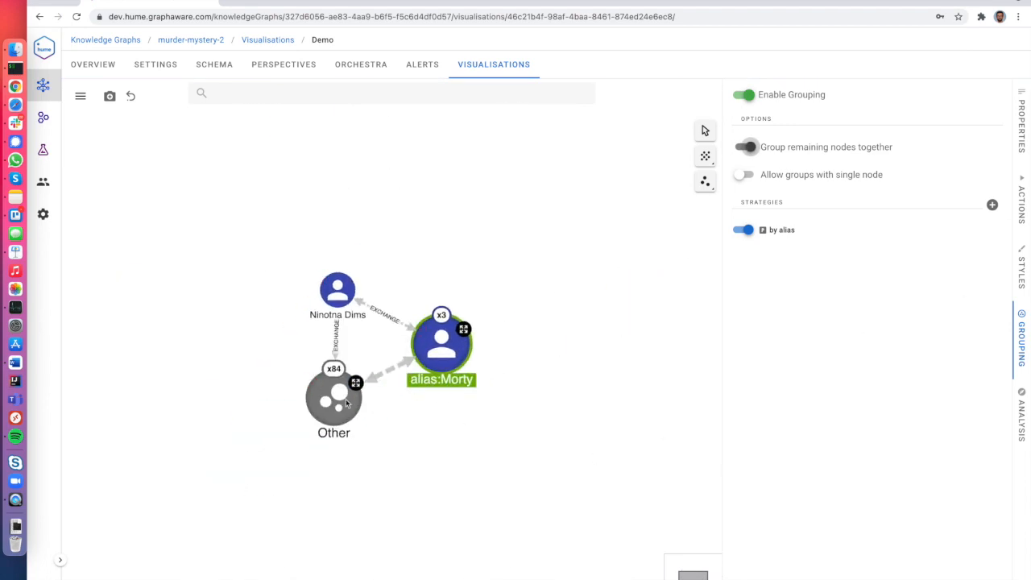
Reposition the Other and Ninotna Dims nodes and allow groups with a single node.
{"action": "left_click_drag", "start_coordinate": [317, 406], "coordinate": [310, 421]}
{"action": "left_click_drag", "start_coordinate": [336, 291], "coordinate": [321, 279]}
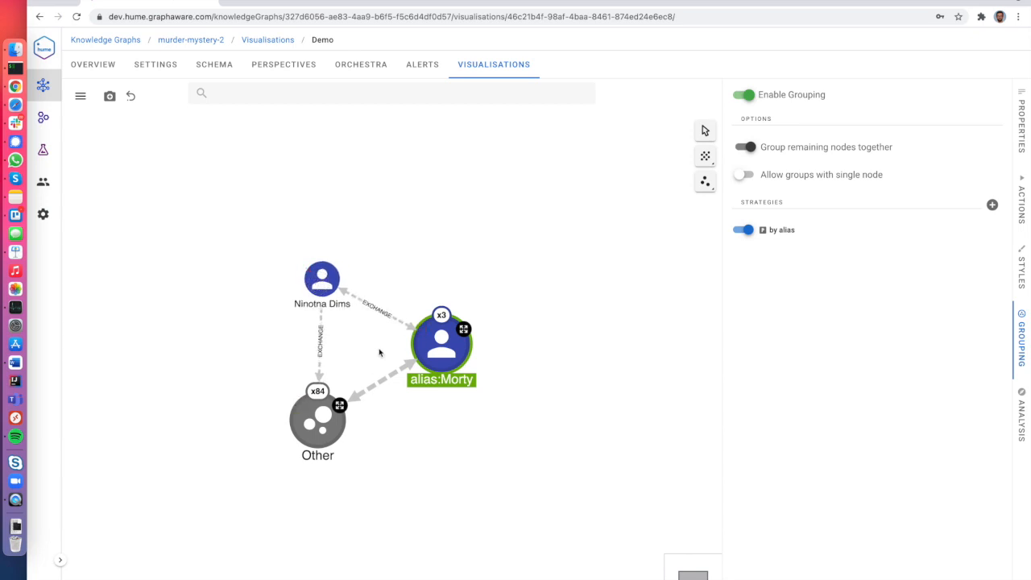
{"action": "left_click", "coordinate": [744, 174]}
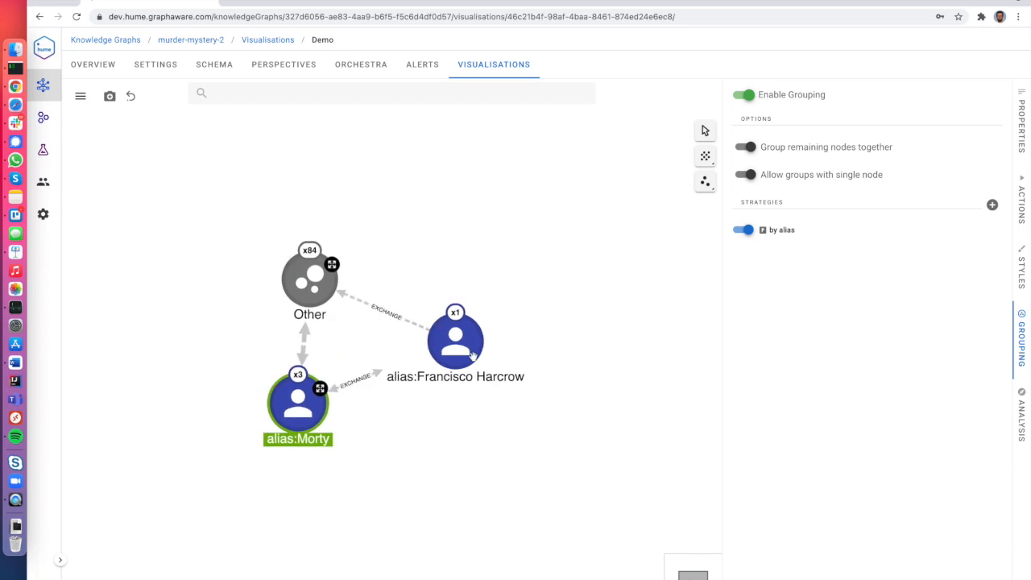
{"action": "left_click_drag", "start_coordinate": [462, 343], "coordinate": [483, 334]}
{"action": "double_click", "coordinate": [483, 334]}
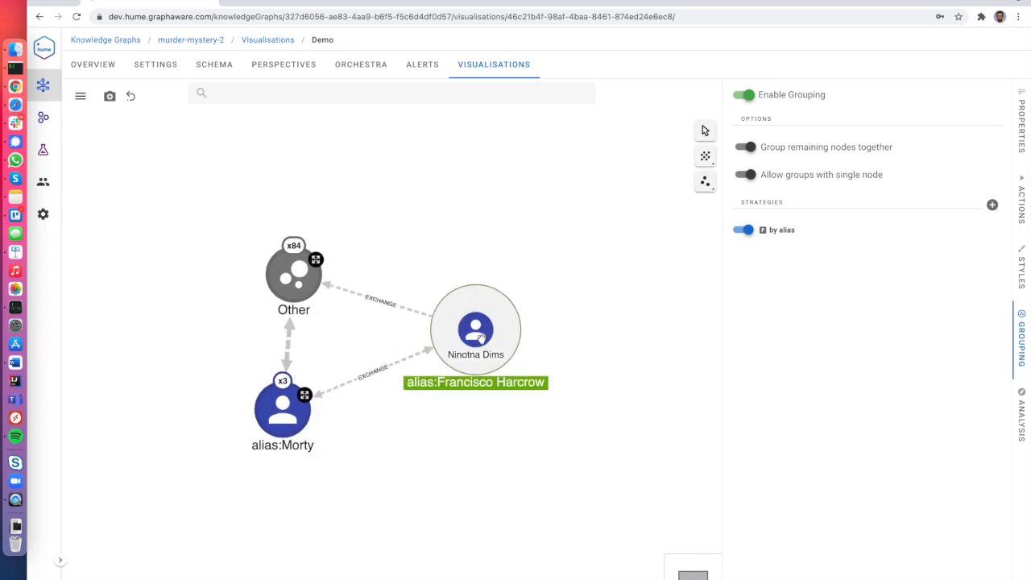
{"action": "double_click", "coordinate": [282, 408]}
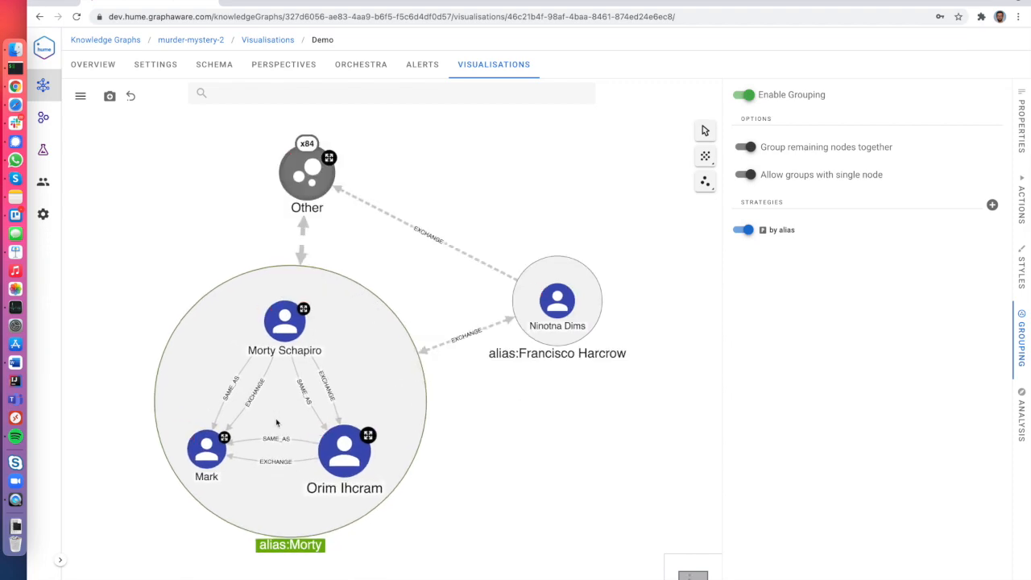
{"action": "double_click", "coordinate": [286, 411]}
{"action": "double_click", "coordinate": [300, 286]}
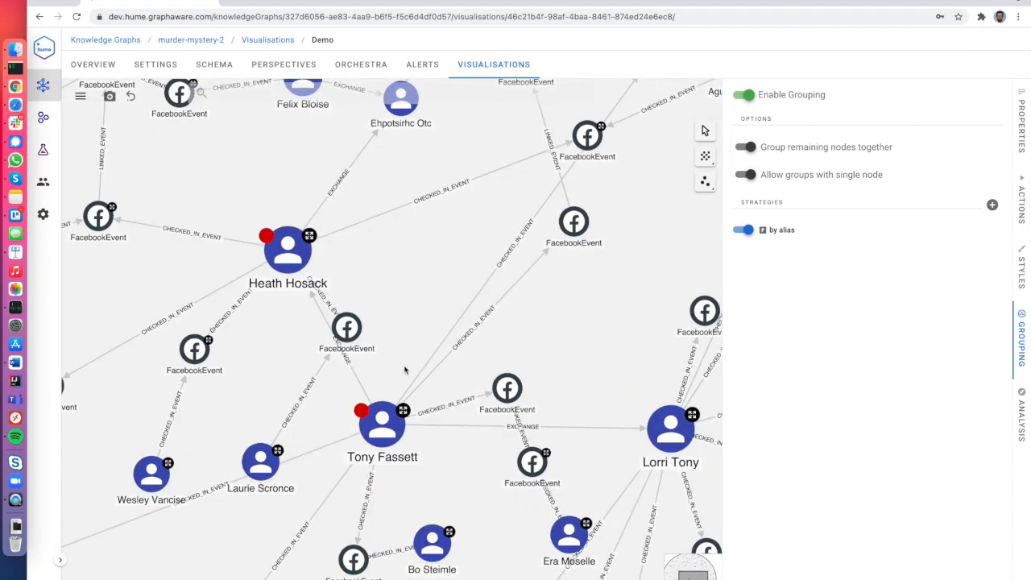
{"action": "double_click", "coordinate": [406, 478]}
{"action": "left_click", "coordinate": [488, 478]}
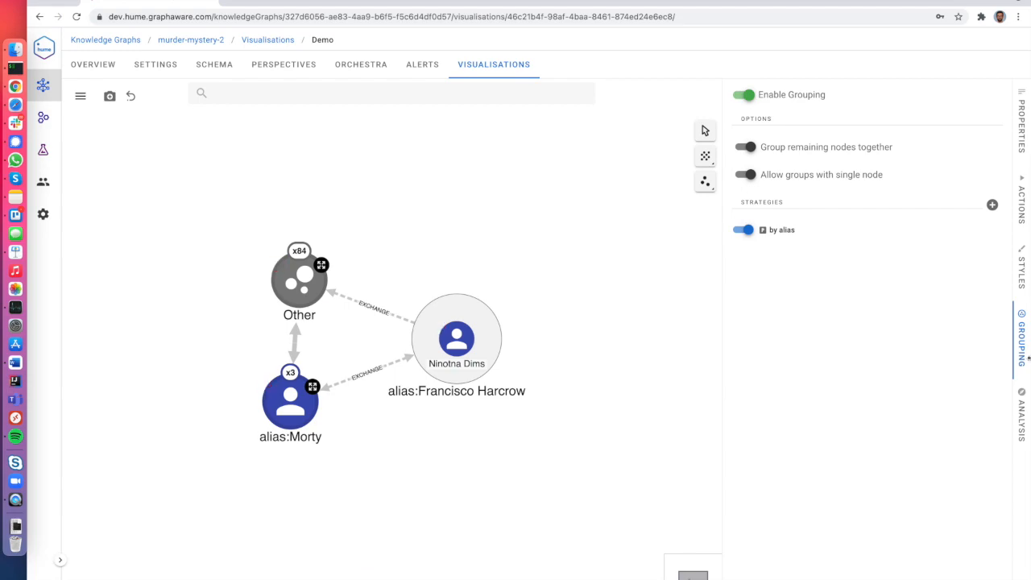
{"action": "left_click", "coordinate": [744, 94]}
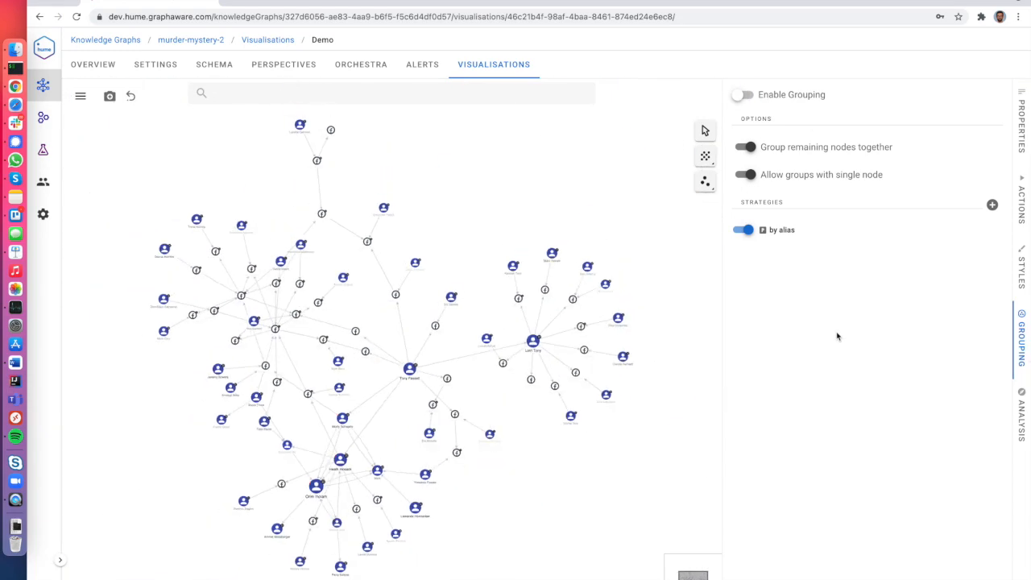
{"action": "left_click", "coordinate": [1016, 346]}
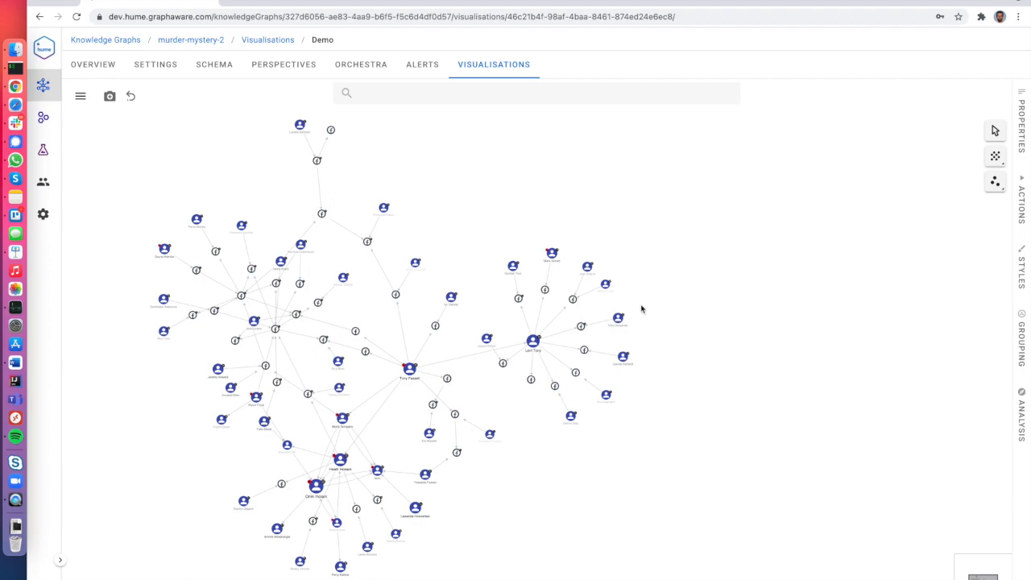
{"action": "scroll", "coordinate": [641, 308], "scroll_direction": "up", "scroll_amount": 10}
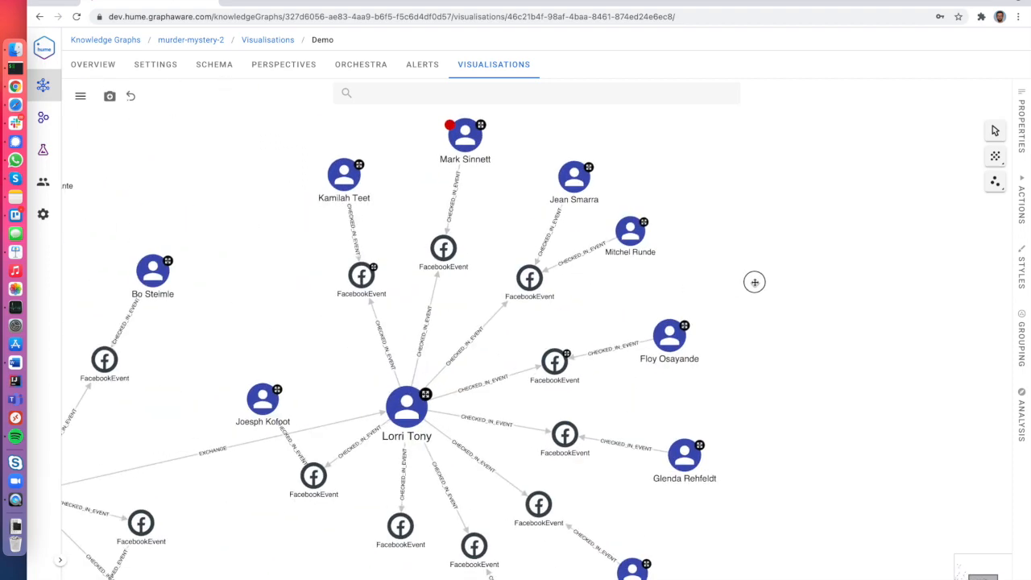
{"action": "scroll", "coordinate": [667, 295], "scroll_direction": "up", "scroll_amount": 2}
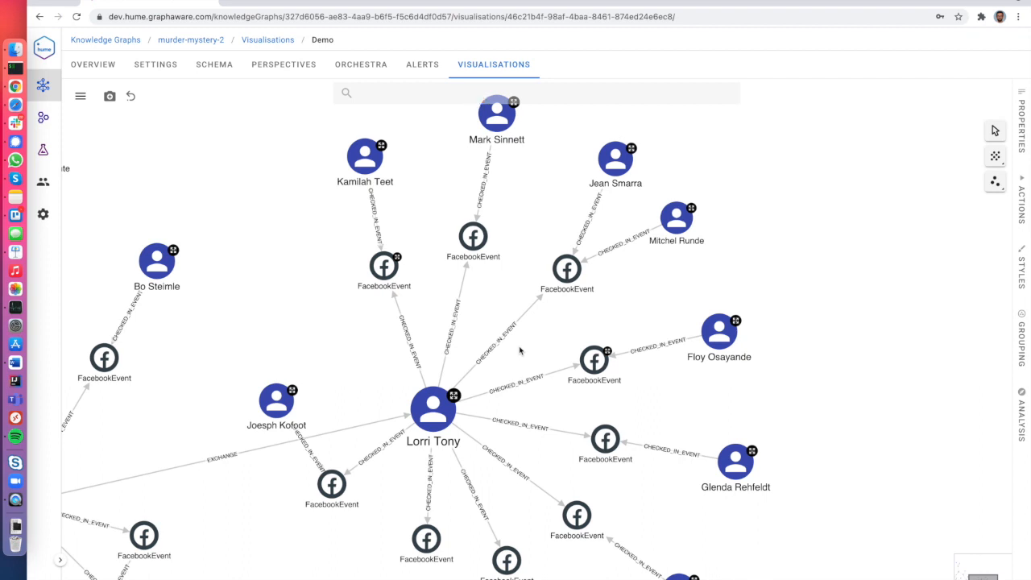
{"action": "left_click_drag", "start_coordinate": [520, 349], "coordinate": [524, 383]}
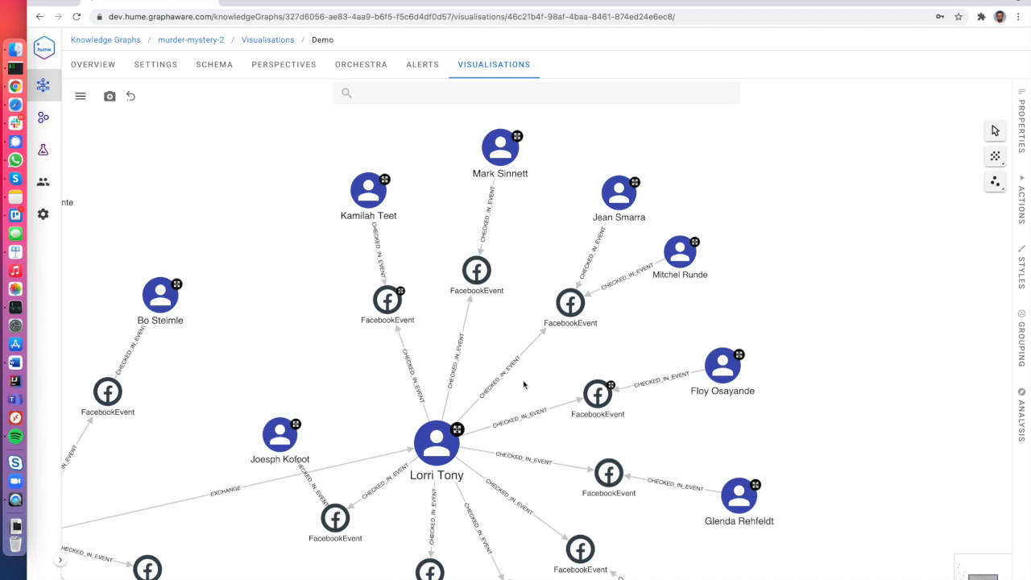
{"action": "left_click", "coordinate": [438, 437]}
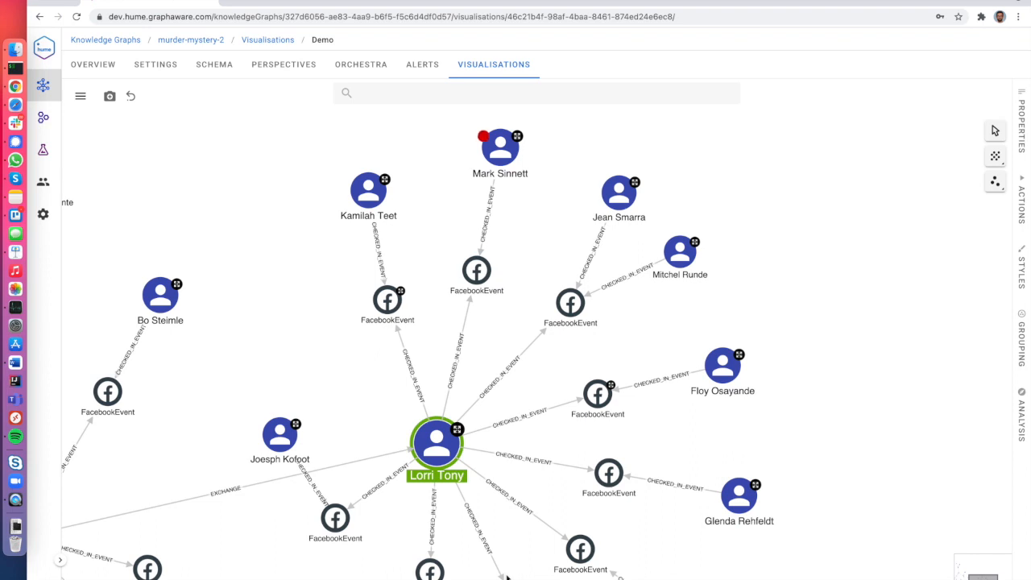
{"action": "left_click", "coordinate": [387, 299]}
{"action": "left_click", "coordinate": [476, 271]}
{"action": "left_click", "coordinate": [570, 303]}
{"action": "left_click", "coordinate": [555, 482]}
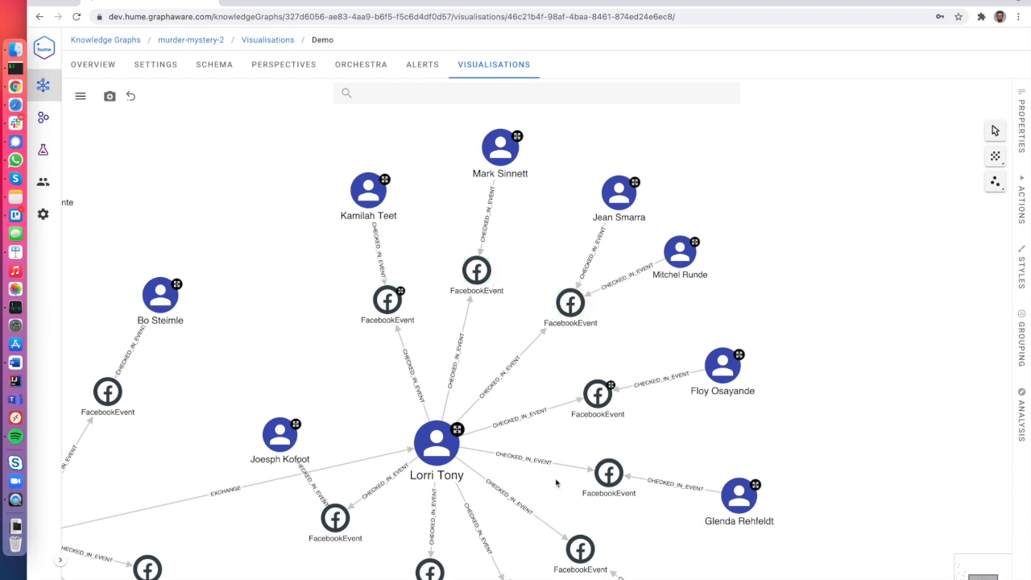
{"action": "left_click", "coordinate": [433, 468]}
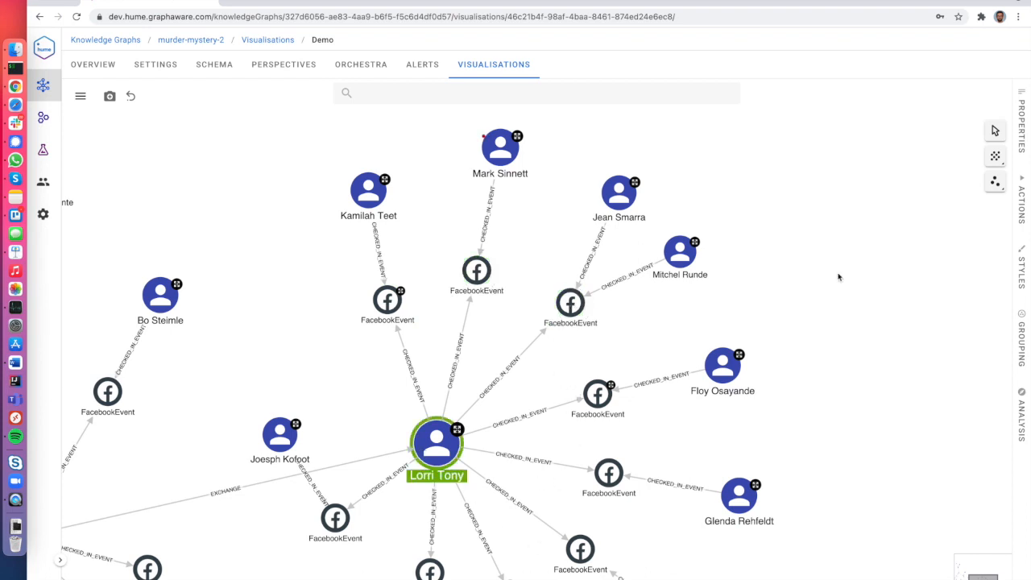
Open the 'Last seen date for person' COMPUTED_ATTRIBUTE from the Actions list.
{"action": "left_click", "coordinate": [1017, 203]}
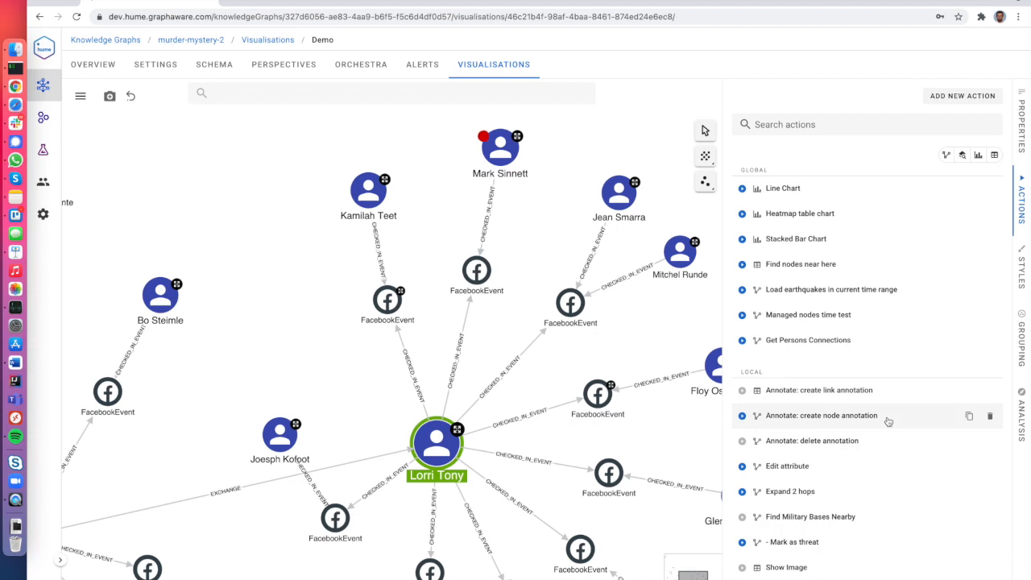
{"action": "scroll", "coordinate": [884, 426], "scroll_direction": "down", "scroll_amount": 5}
{"action": "scroll", "coordinate": [884, 426], "scroll_direction": "down", "scroll_amount": 2}
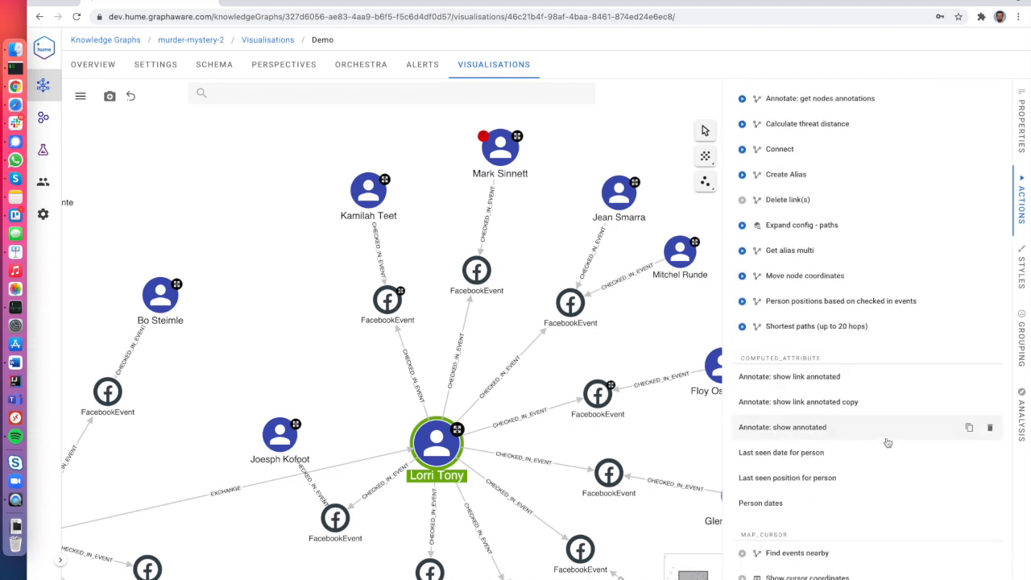
{"action": "left_click", "coordinate": [804, 456]}
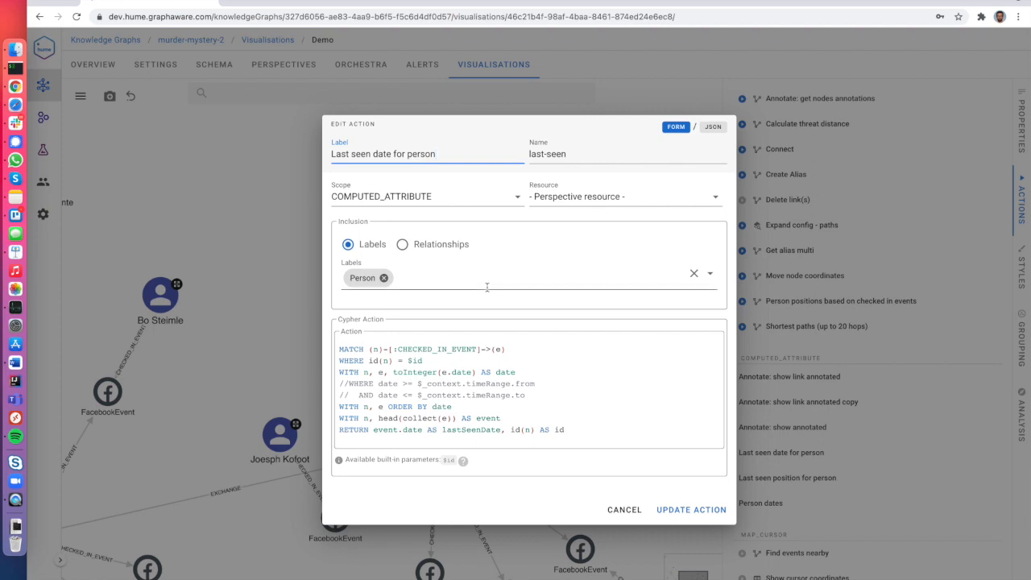
Highlight parts of its Cypher query, including the CHECKED_IN_EVENT pattern and lastSeenDate.
{"action": "left_click_drag", "start_coordinate": [338, 347], "coordinate": [575, 448]}
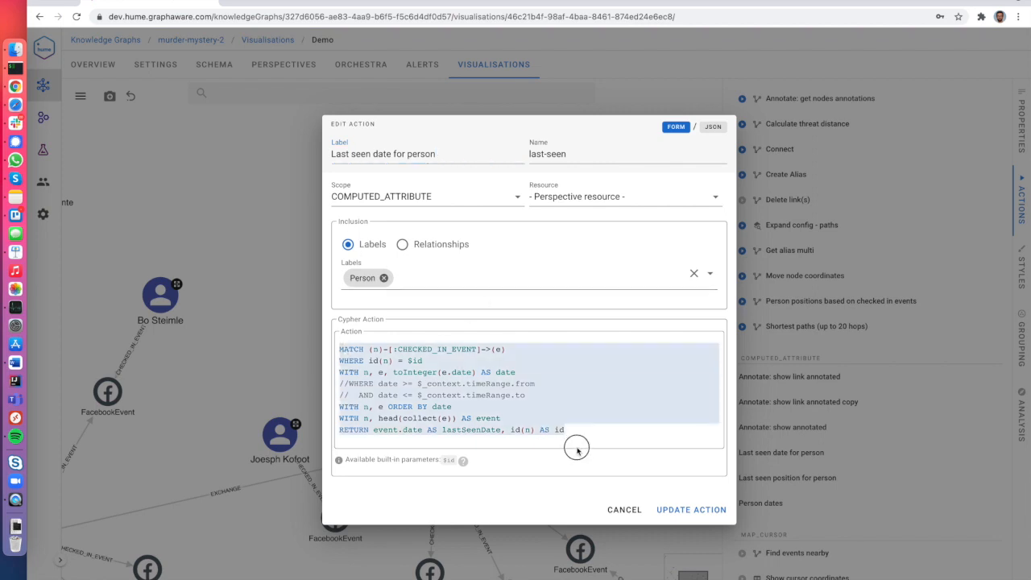
{"action": "left_click", "coordinate": [575, 444]}
{"action": "left_click_drag", "start_coordinate": [369, 348], "coordinate": [548, 350]}
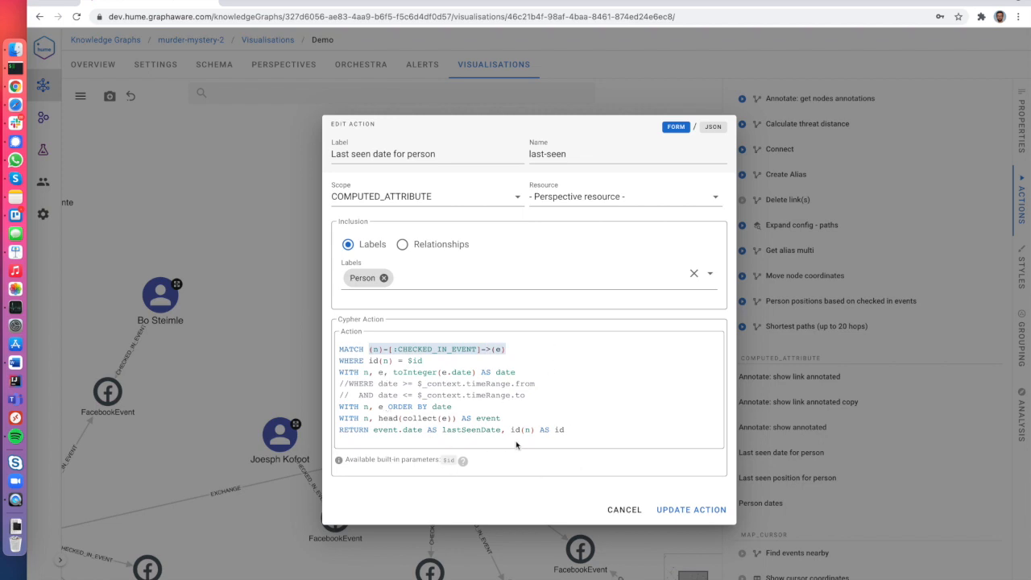
{"action": "double_click", "coordinate": [453, 429]}
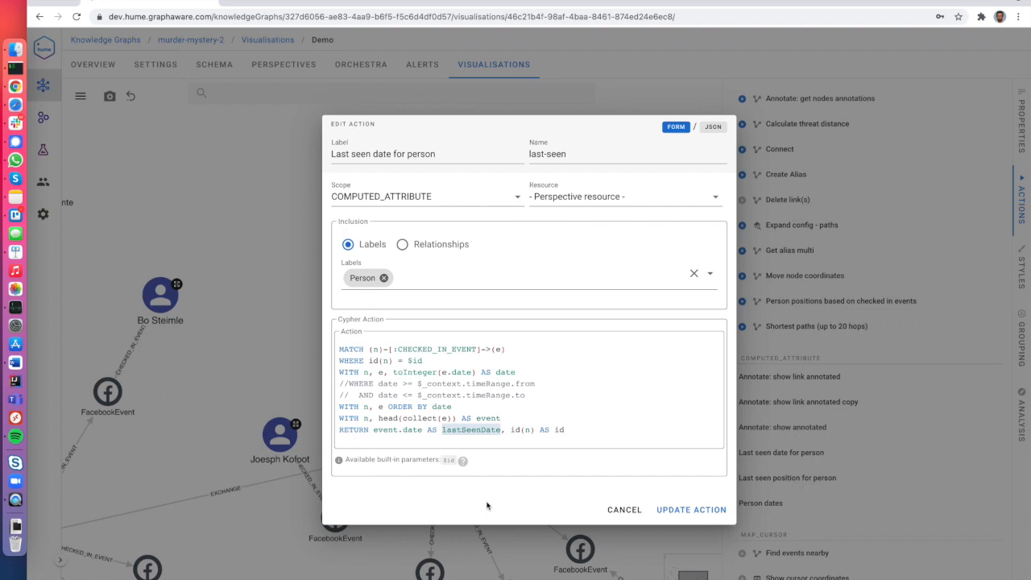
Confirm in the schema that Person has a lastSeenDate DATE attribute, then return to Visualisations.
{"action": "left_click", "coordinate": [622, 510]}
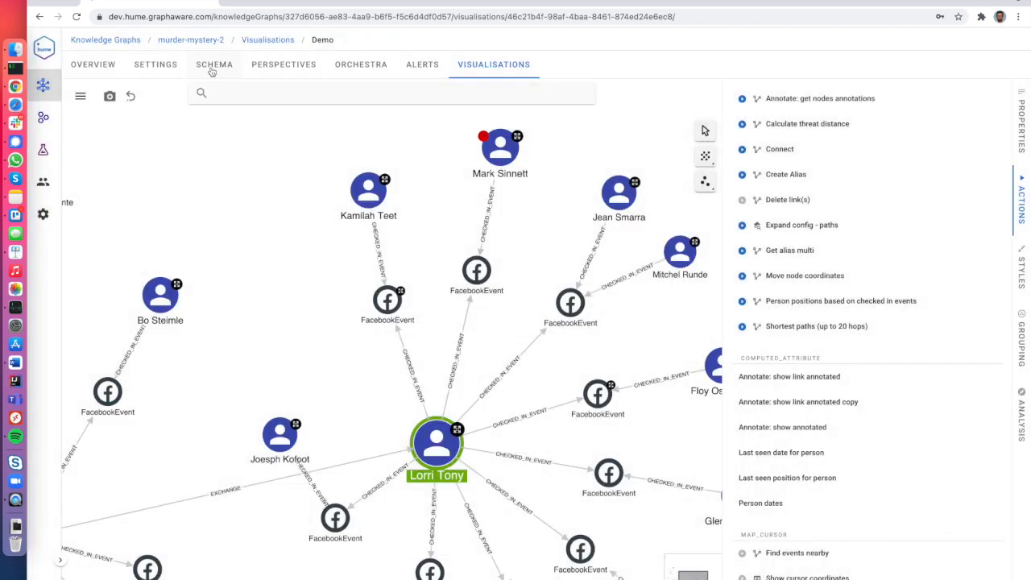
{"action": "left_click", "coordinate": [212, 65]}
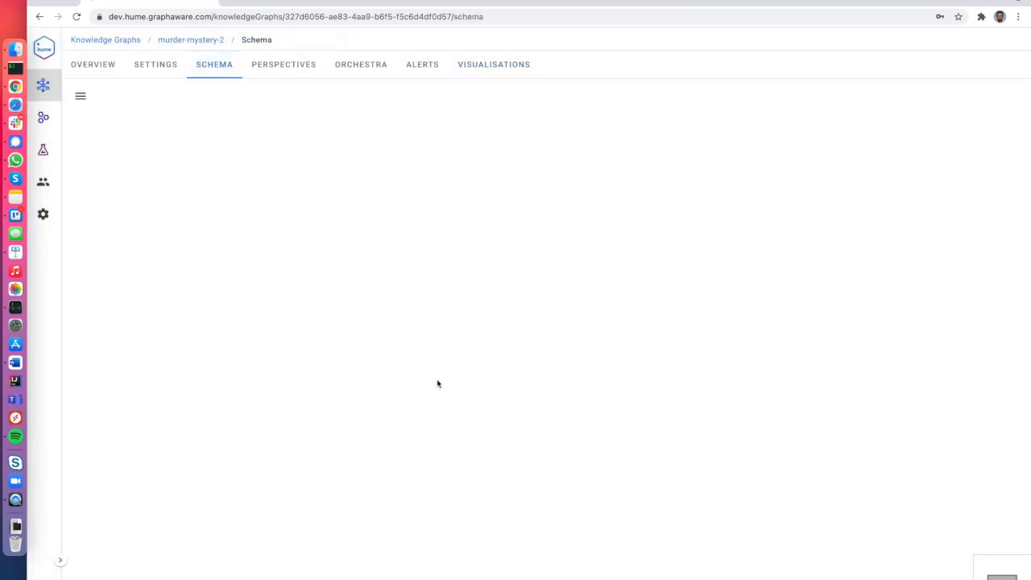
{"action": "left_click", "coordinate": [534, 372]}
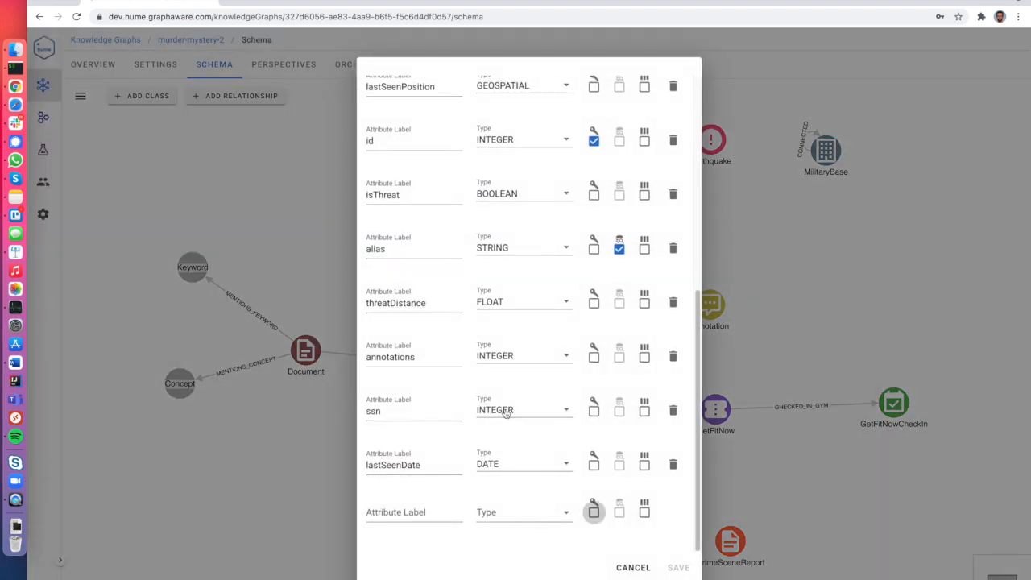
{"action": "left_click_drag", "start_coordinate": [434, 464], "coordinate": [366, 465]}
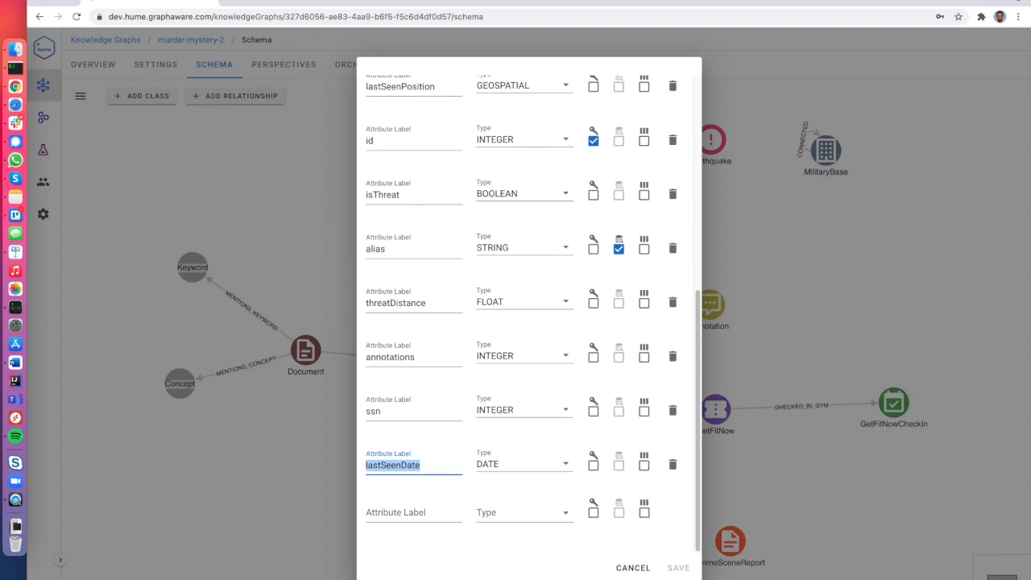
{"action": "left_click", "coordinate": [641, 568]}
{"action": "left_click", "coordinate": [523, 71]}
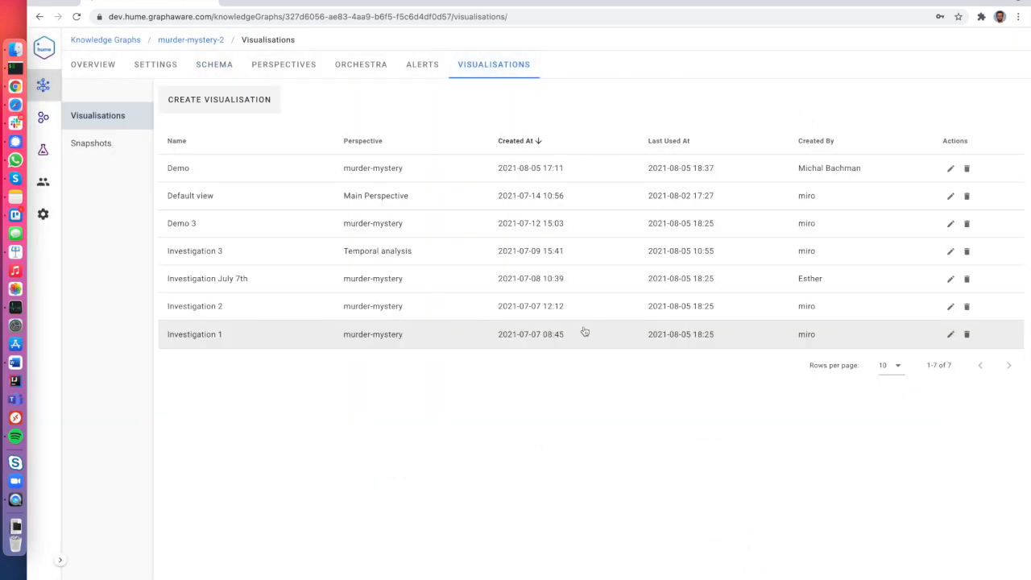
Reopen Demo and view a person's properties, including lastSeenDate 20170711, in a widened panel.
{"action": "left_click", "coordinate": [271, 177]}
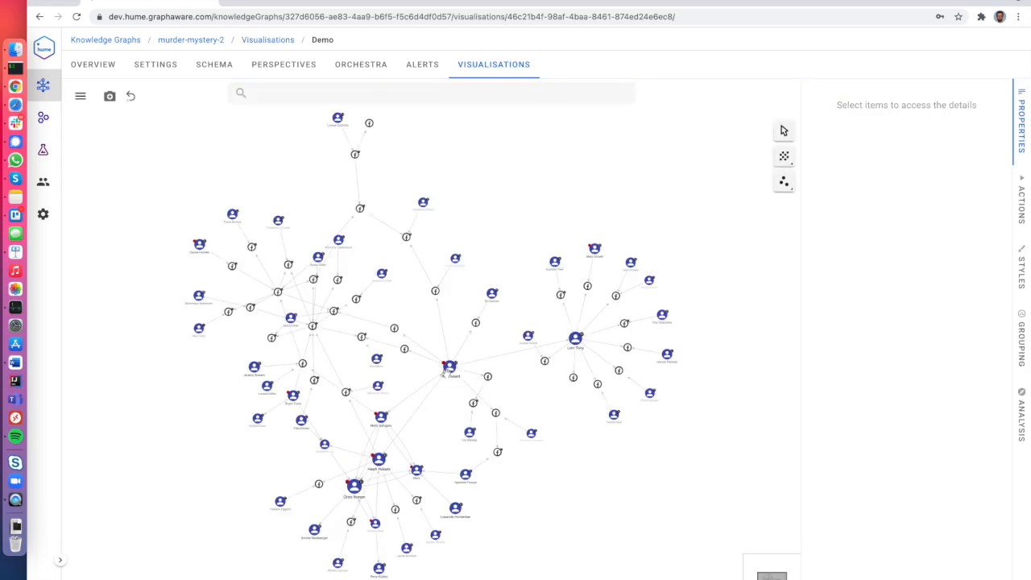
{"action": "scroll", "coordinate": [447, 373], "scroll_direction": "up", "scroll_amount": 10}
{"action": "left_click", "coordinate": [473, 361]}
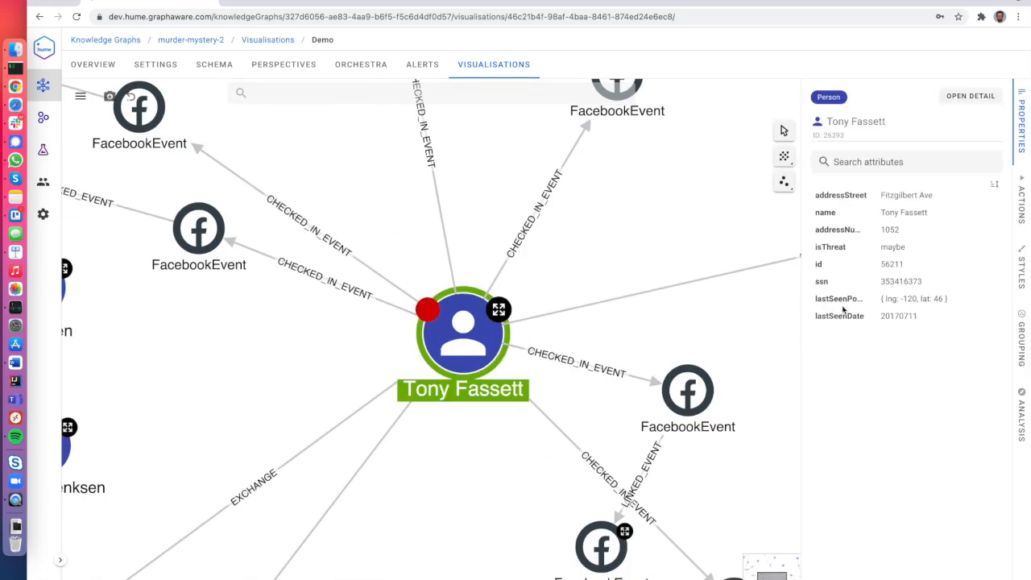
{"action": "left_click_drag", "start_coordinate": [802, 213], "coordinate": [720, 212]}
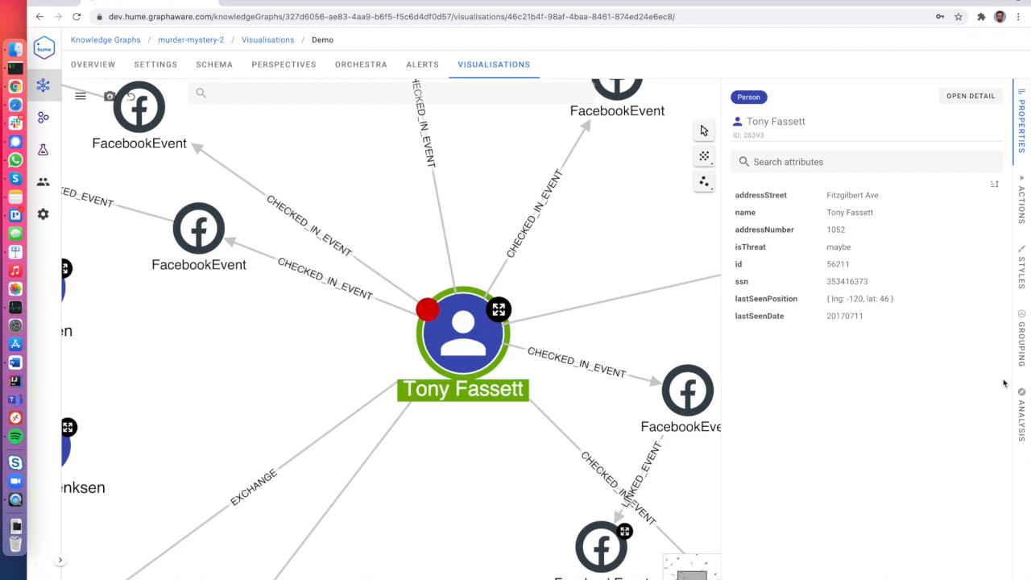
{"action": "left_click", "coordinate": [1021, 141]}
{"action": "left_click", "coordinate": [704, 257]}
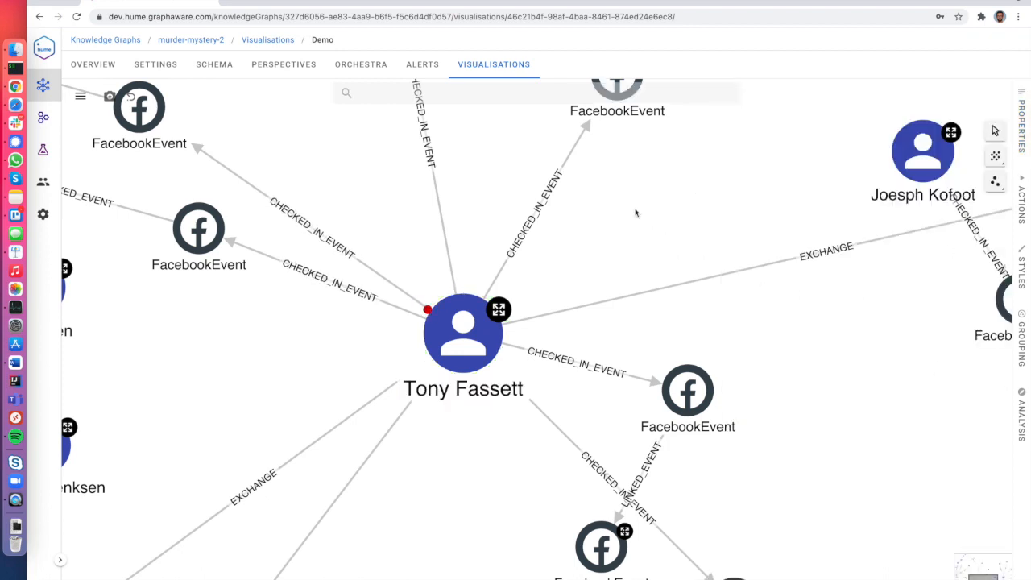
Delete all FacebookEvent nodes using Select > Same class.
{"action": "left_click", "coordinate": [690, 392]}
{"action": "right_click", "coordinate": [690, 398]}
{"action": "mouse_move", "coordinate": [721, 413]}
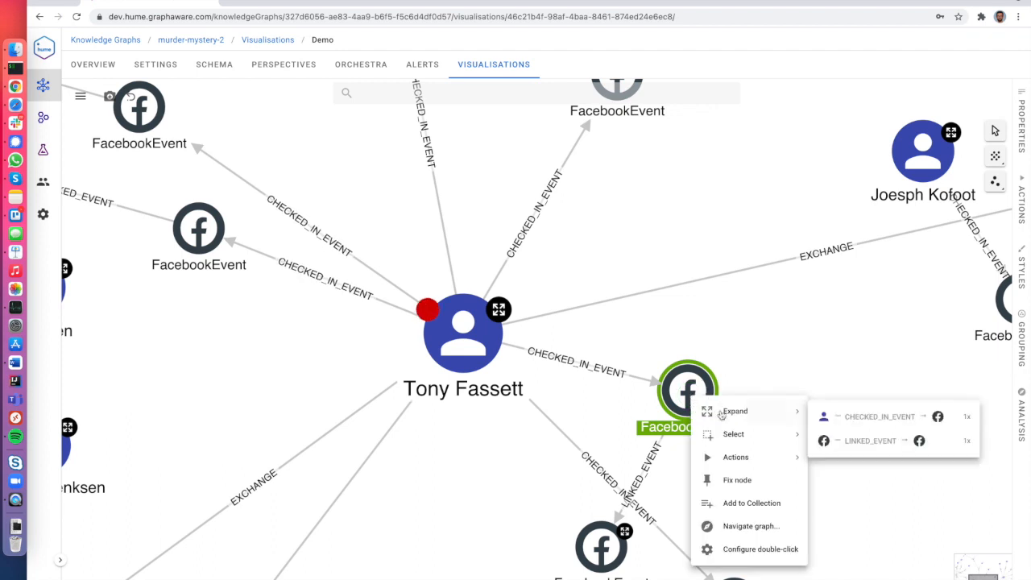
{"action": "mouse_move", "coordinate": [725, 443]}
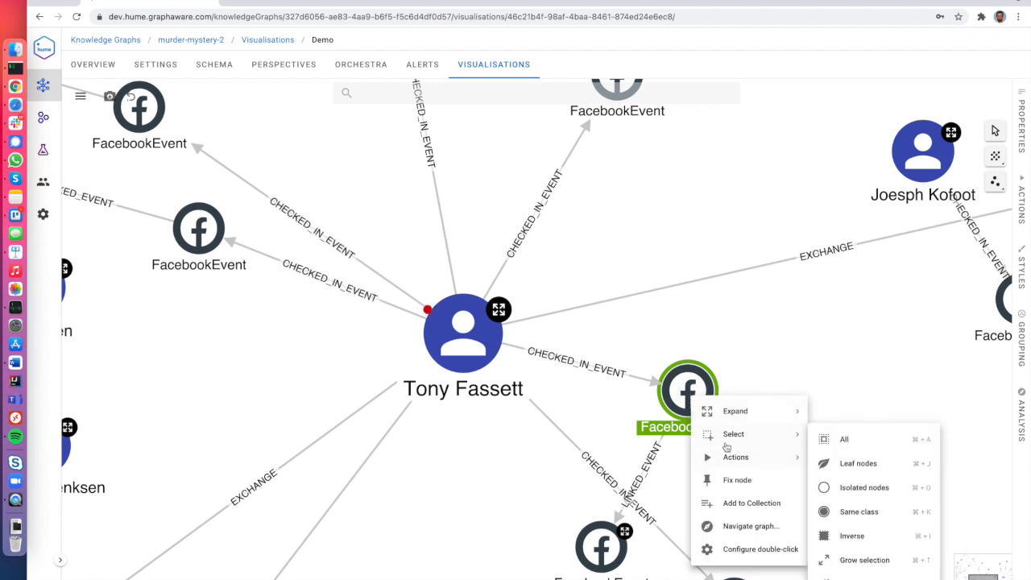
{"action": "left_click", "coordinate": [885, 514]}
{"action": "key", "text": "Delete"}
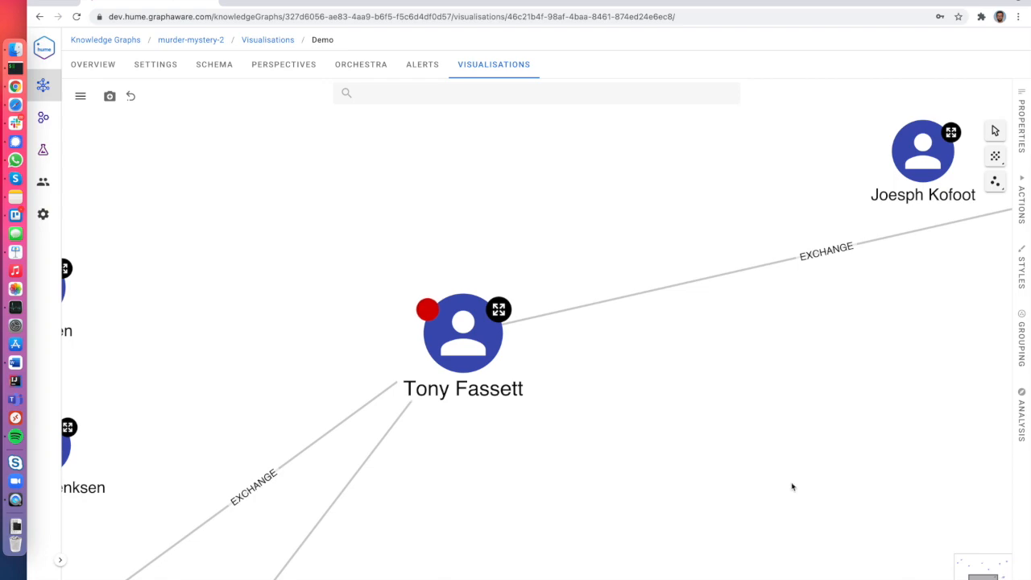
Re-lay out the remaining Person nodes with Force Layout and bring up the analysis settings.
{"action": "scroll", "coordinate": [596, 478], "scroll_direction": "down", "scroll_amount": 10}
{"action": "left_click_drag", "start_coordinate": [565, 407], "coordinate": [549, 345]}
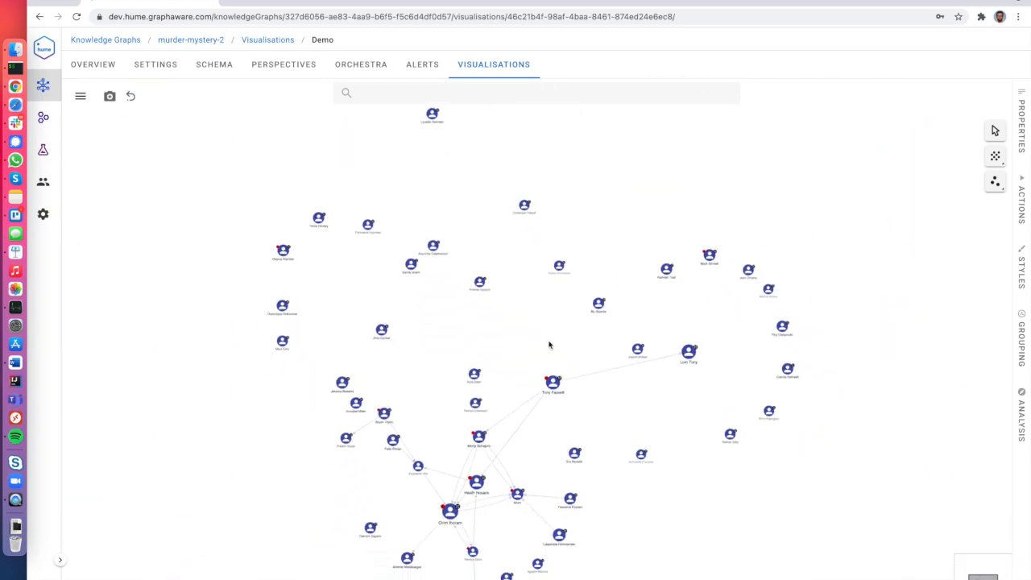
{"action": "left_click", "coordinate": [994, 155]}
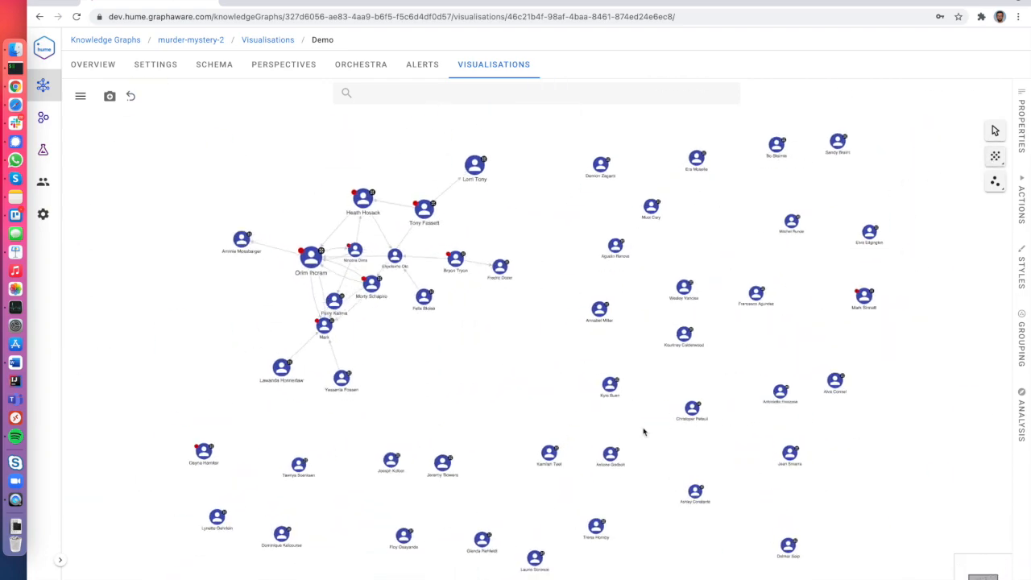
{"action": "scroll", "coordinate": [287, 278], "scroll_direction": "up", "scroll_amount": 1}
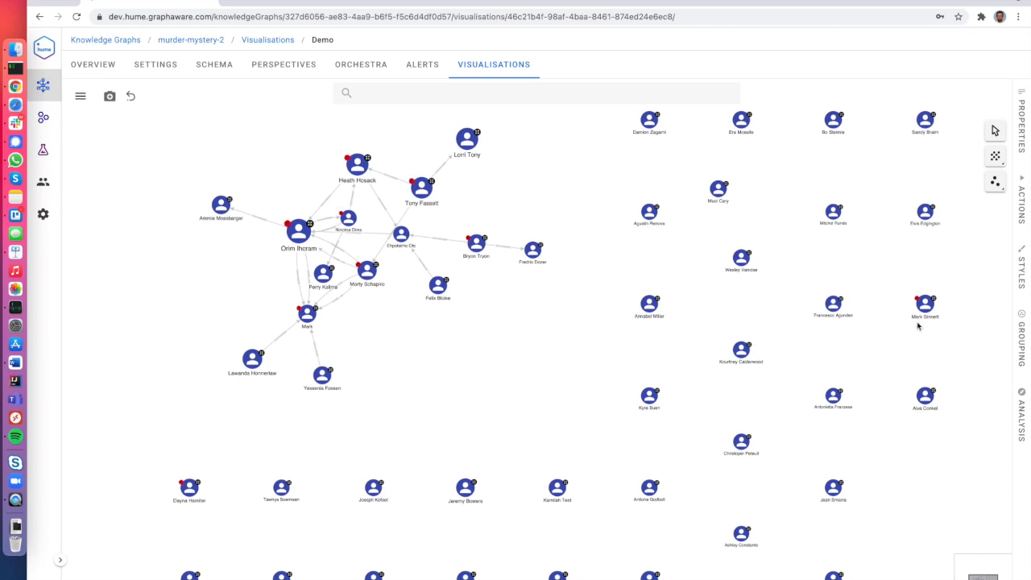
{"action": "left_click", "coordinate": [1021, 415]}
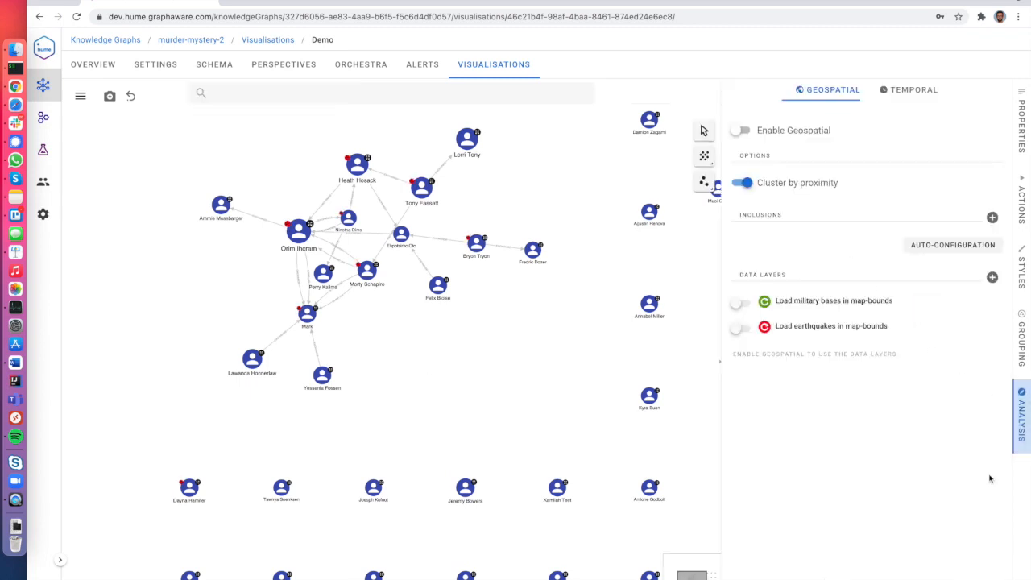
Enable the temporal timebar and adjust its visible time range.
{"action": "left_click", "coordinate": [906, 96]}
{"action": "left_click", "coordinate": [740, 130]}
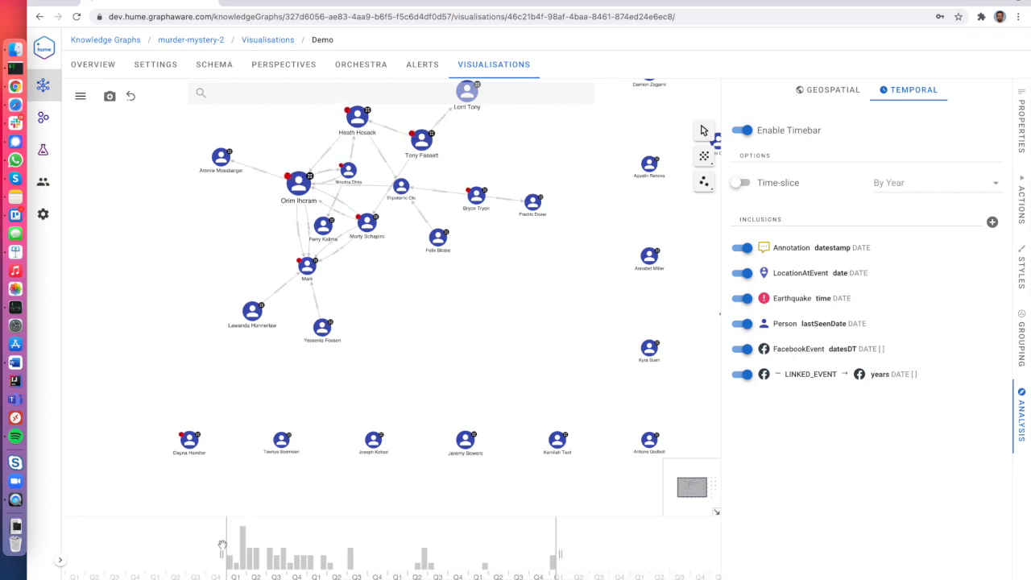
{"action": "left_click_drag", "start_coordinate": [223, 549], "coordinate": [366, 553]}
{"action": "left_click_drag", "start_coordinate": [214, 548], "coordinate": [174, 551]}
{"action": "left_click_drag", "start_coordinate": [259, 555], "coordinate": [449, 574]}
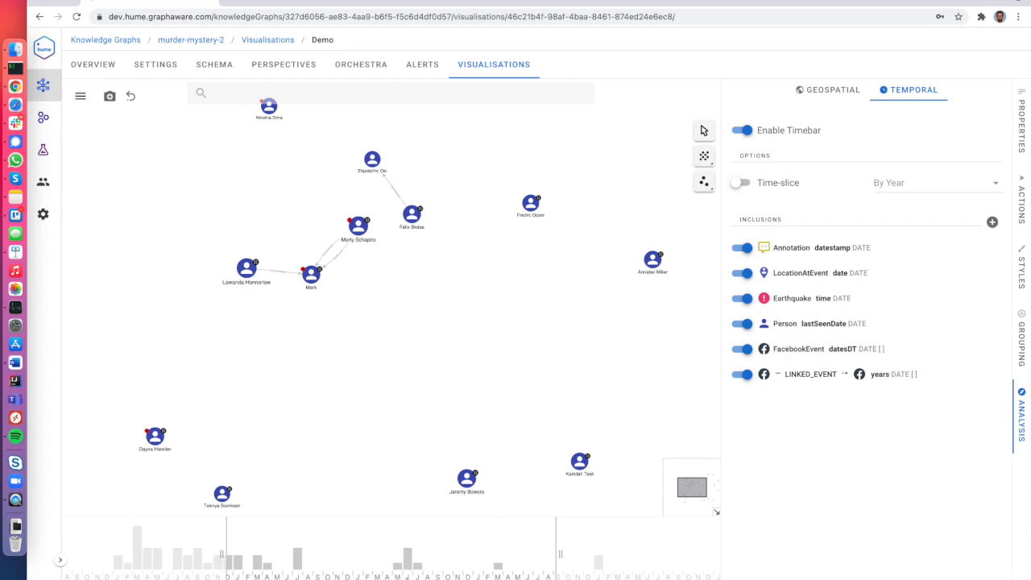
Select clusters of linked people to chart their activity on the timebar, then clear the selection.
{"action": "left_click_drag", "start_coordinate": [422, 365], "coordinate": [246, 175]}
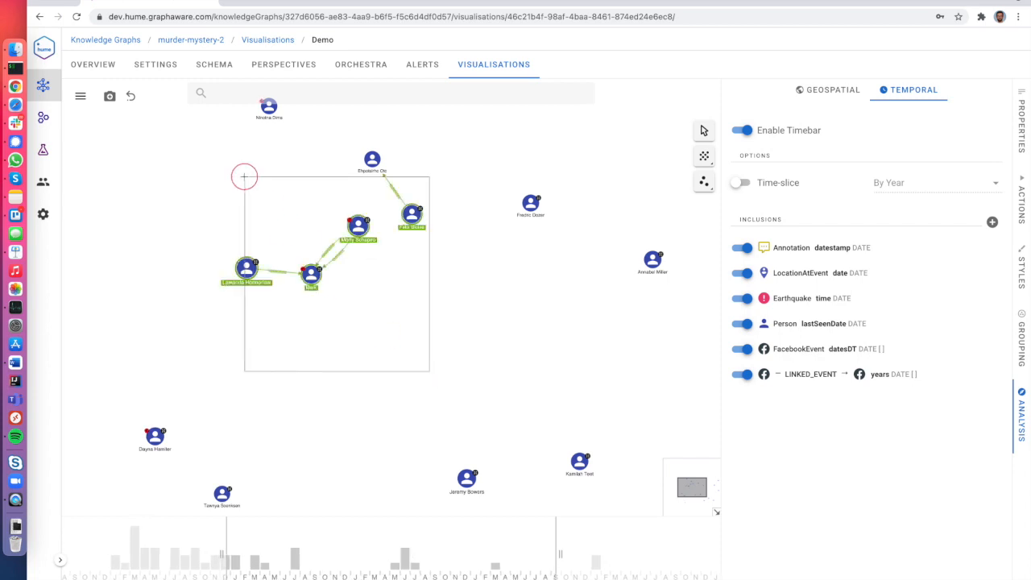
{"action": "left_click_drag", "start_coordinate": [274, 563], "coordinate": [472, 557]}
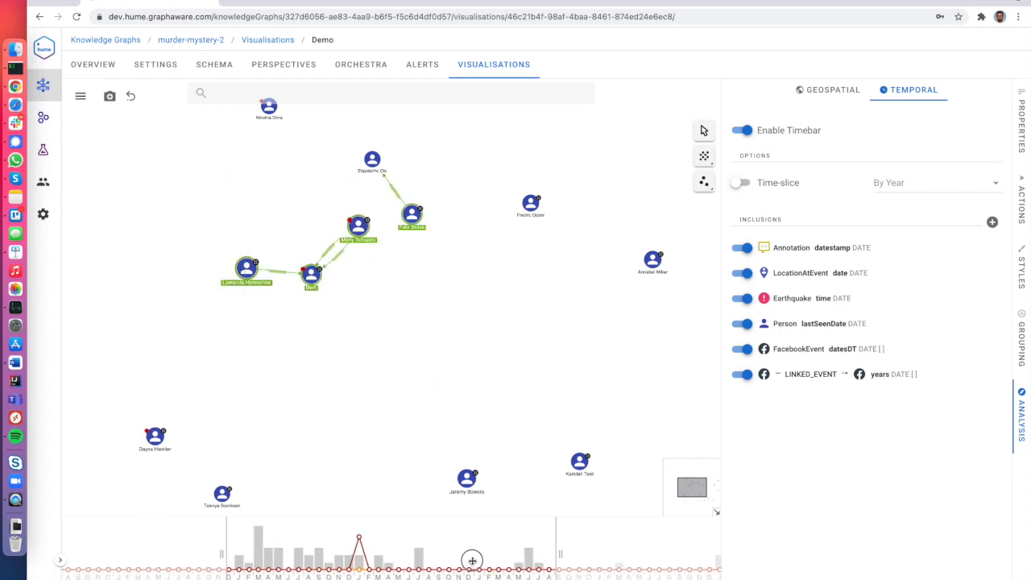
{"action": "left_click_drag", "start_coordinate": [443, 395], "coordinate": [236, 154]}
{"action": "left_click_drag", "start_coordinate": [401, 353], "coordinate": [608, 500]}
{"action": "left_click", "coordinate": [453, 409]}
{"action": "left_click", "coordinate": [535, 380]}
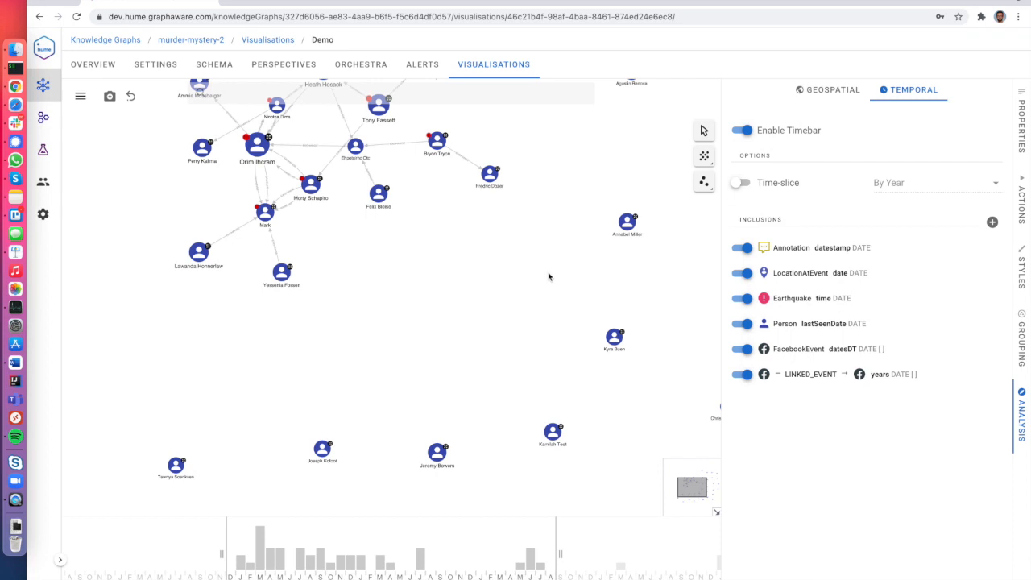
Turn on Enable Geospatial to plot the people on a world map.
{"action": "left_click", "coordinate": [845, 90]}
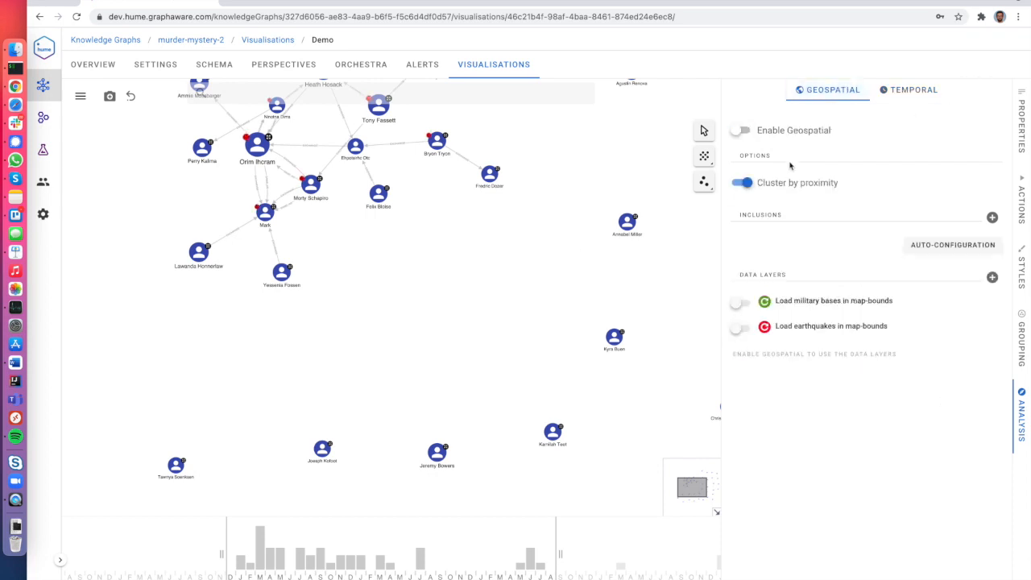
{"action": "left_click_drag", "start_coordinate": [526, 225], "coordinate": [586, 379]}
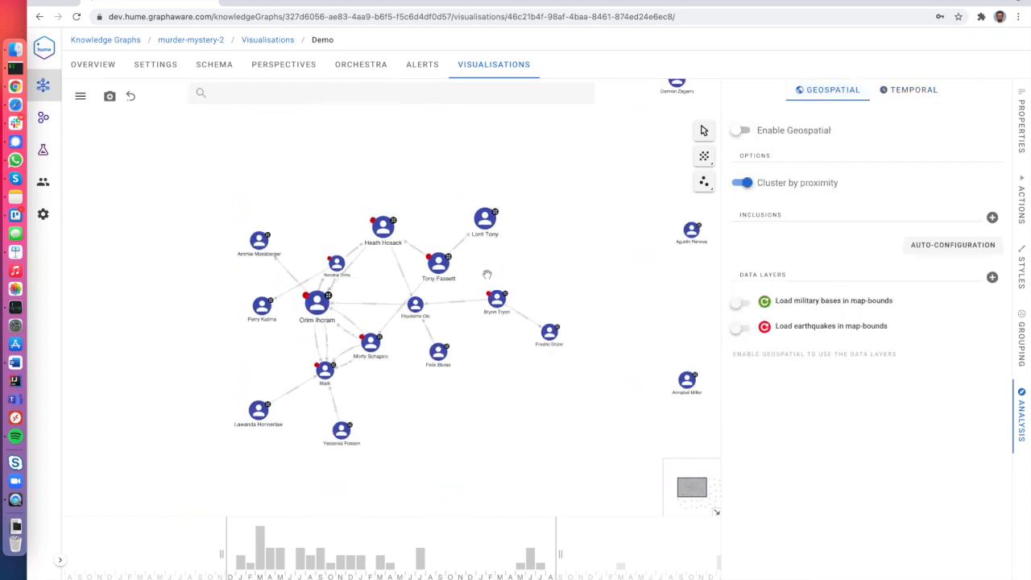
{"action": "left_click", "coordinate": [739, 130]}
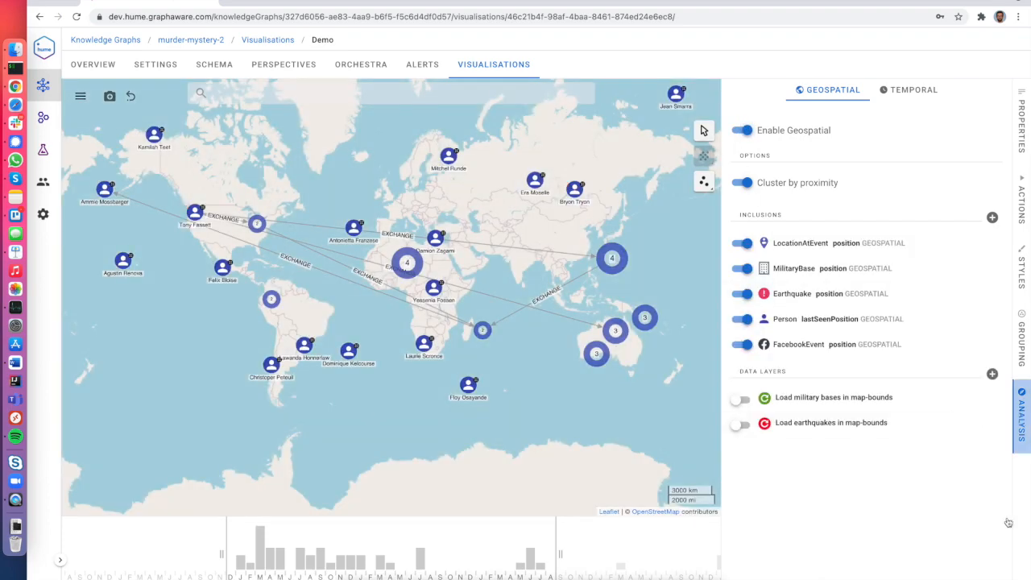
{"action": "left_click", "coordinate": [1021, 417]}
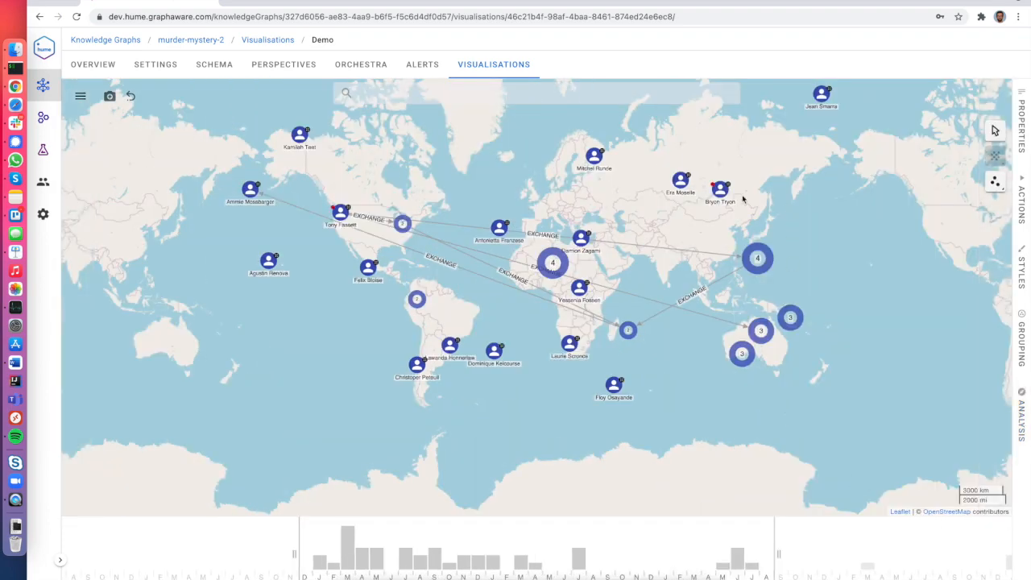
{"action": "scroll", "coordinate": [739, 191], "scroll_direction": "up", "scroll_amount": 5}
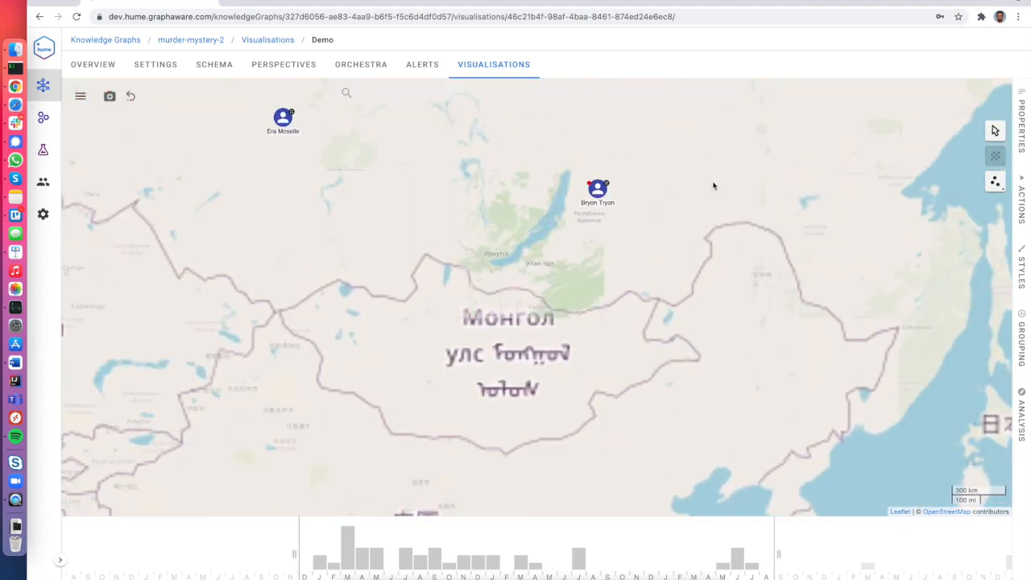
Expand the chosen person by 2 hops to reveal his located Facebook events.
{"action": "right_click", "coordinate": [605, 186]}
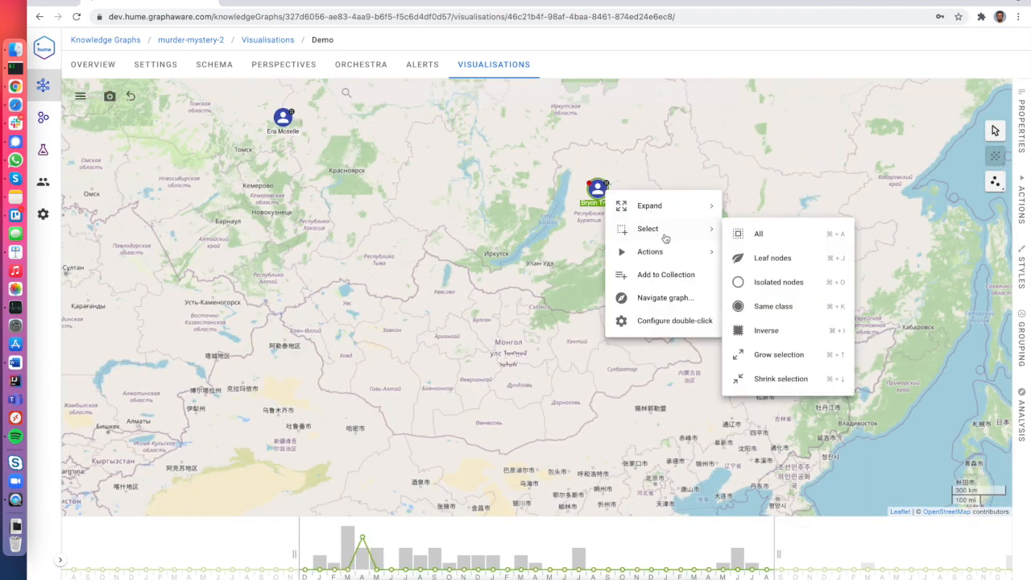
{"action": "mouse_move", "coordinate": [665, 259]}
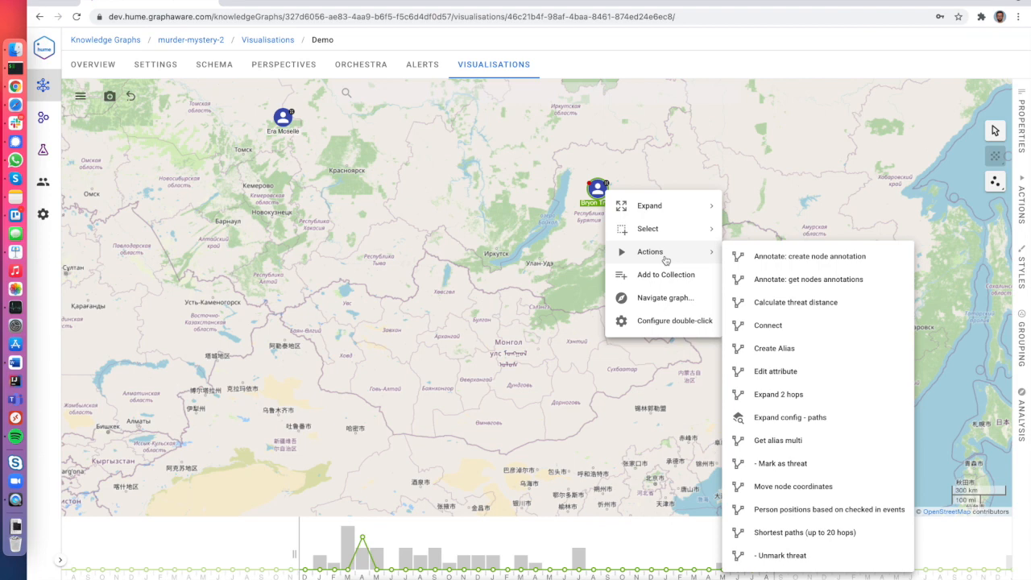
{"action": "left_click", "coordinate": [810, 395]}
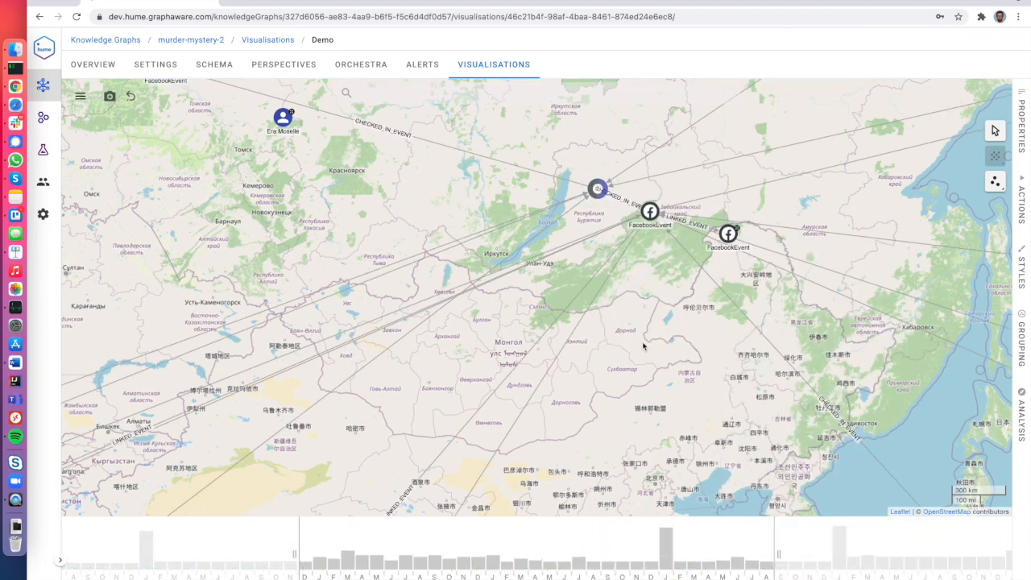
{"action": "scroll", "coordinate": [715, 419], "scroll_direction": "down", "scroll_amount": 3}
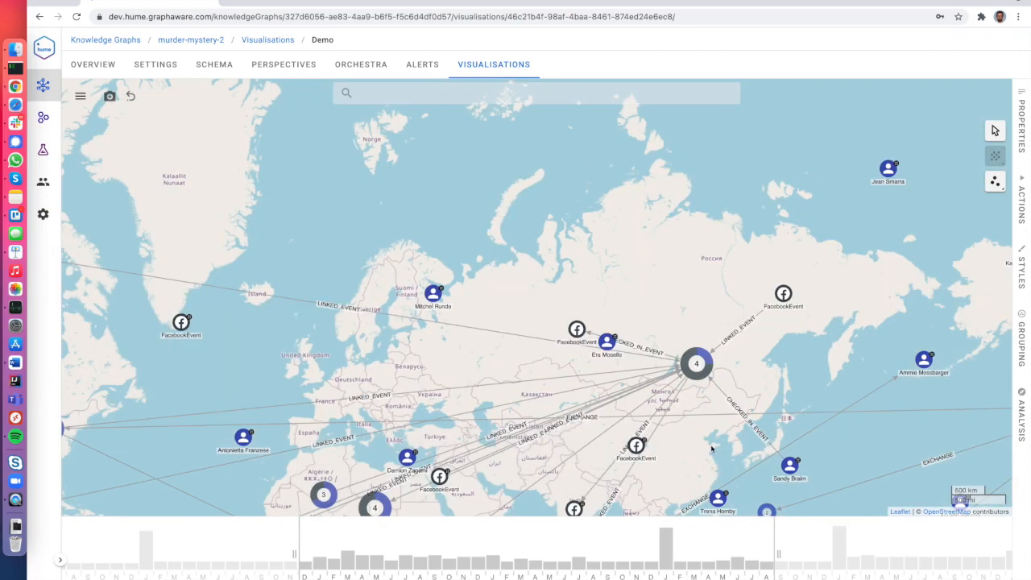
{"action": "left_click_drag", "start_coordinate": [693, 411], "coordinate": [661, 371]}
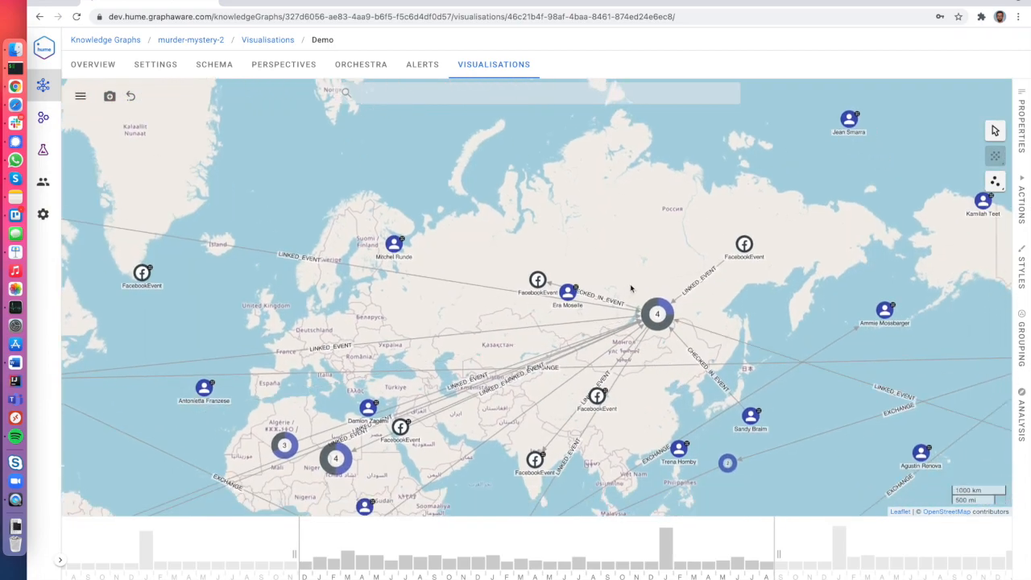
{"action": "scroll", "coordinate": [636, 281], "scroll_direction": "up", "scroll_amount": 2}
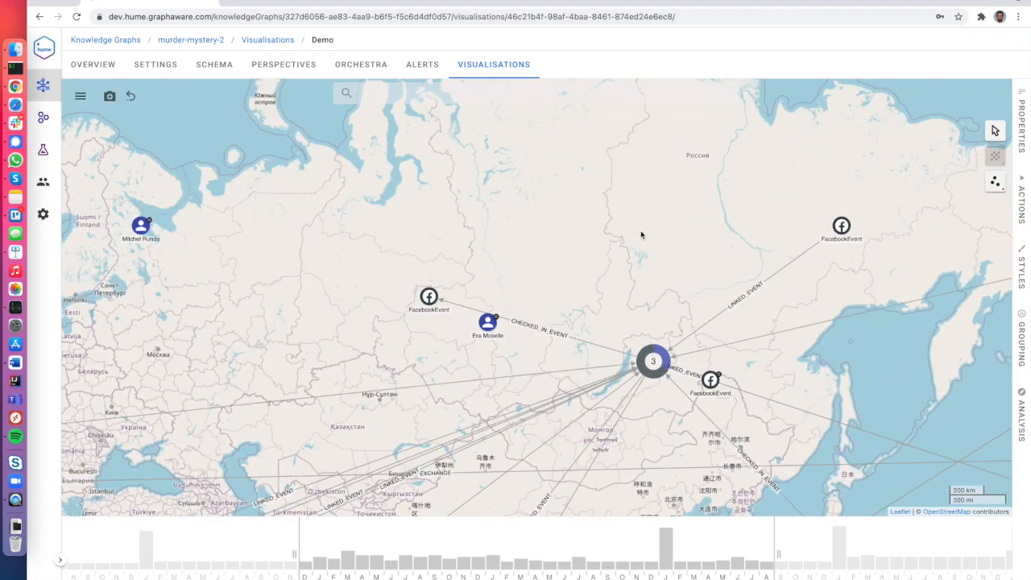
{"action": "right_click", "coordinate": [641, 234]}
{"action": "mouse_move", "coordinate": [667, 276]}
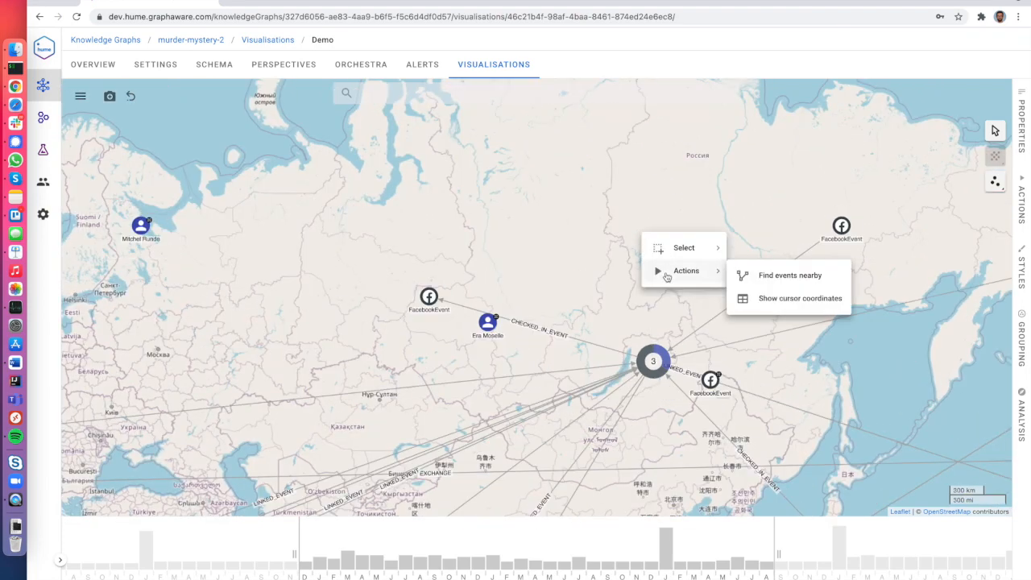
{"action": "left_click", "coordinate": [779, 301]}
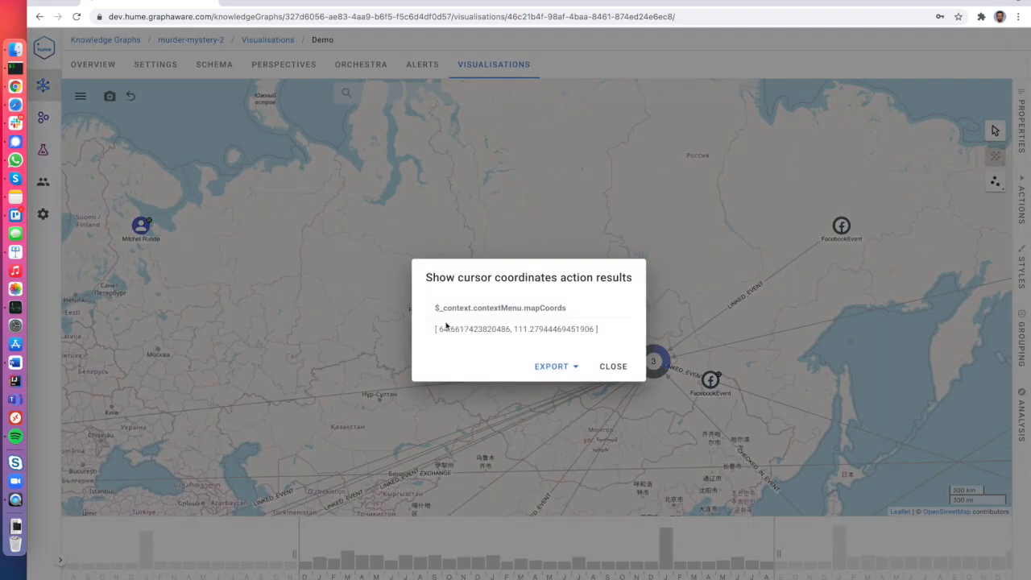
{"action": "triple_click", "coordinate": [598, 326]}
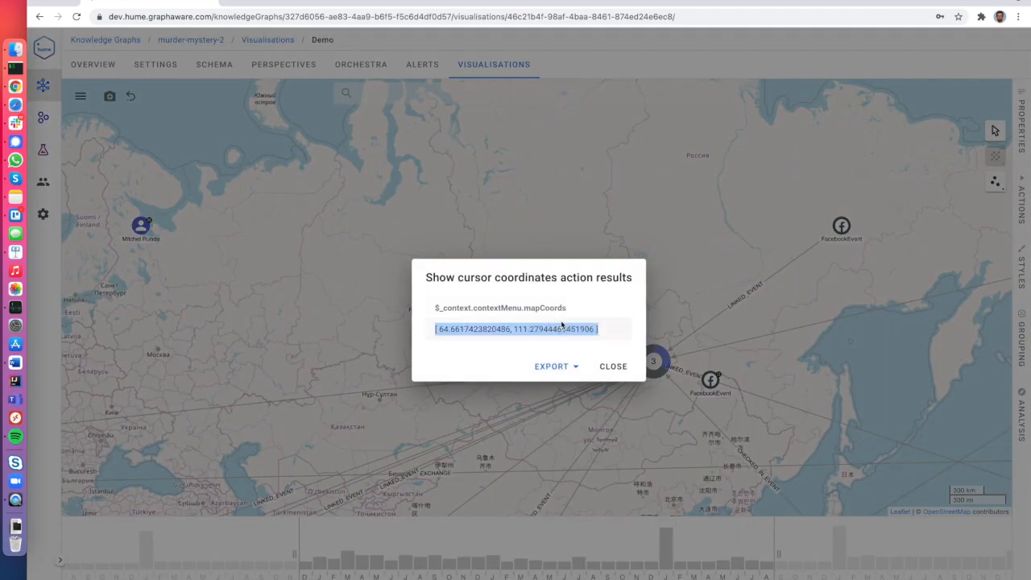
{"action": "left_click", "coordinate": [576, 378]}
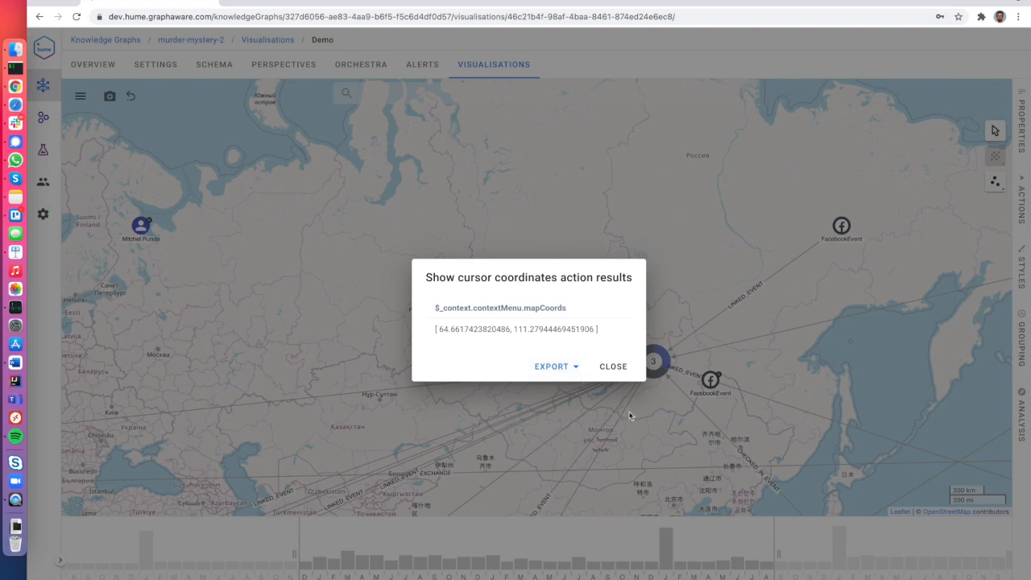
{"action": "left_click", "coordinate": [625, 367]}
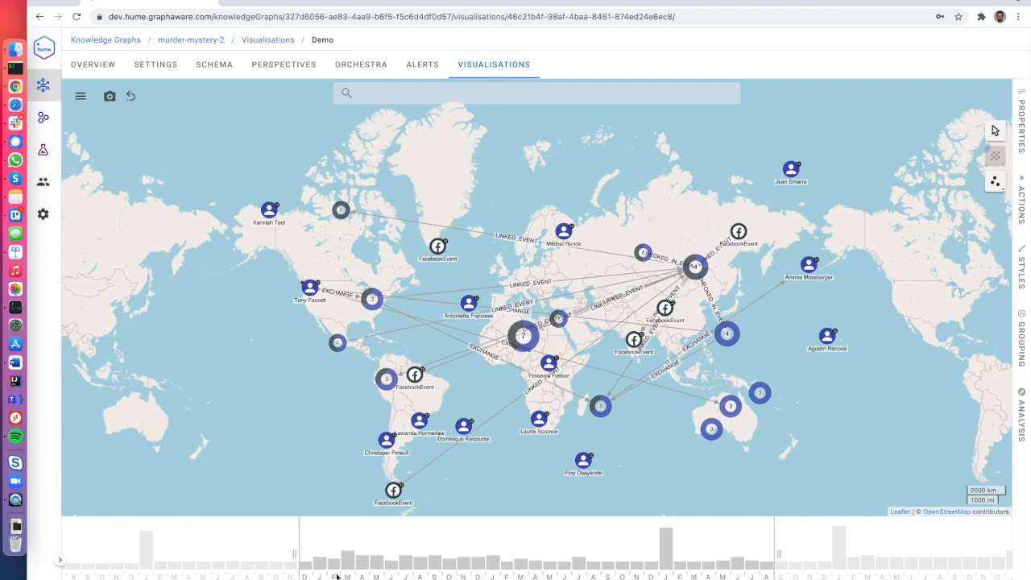
Narrow the timeline to a Dec–Aug window and turn on Load earthquakes in map-bounds.
{"action": "left_click_drag", "start_coordinate": [296, 555], "coordinate": [478, 556]}
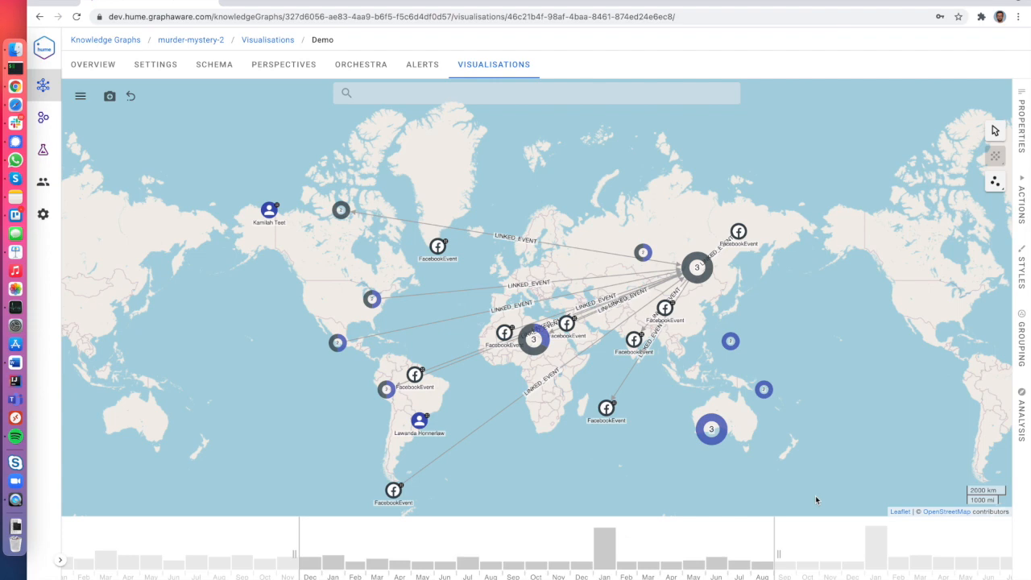
{"action": "left_click", "coordinate": [1023, 412]}
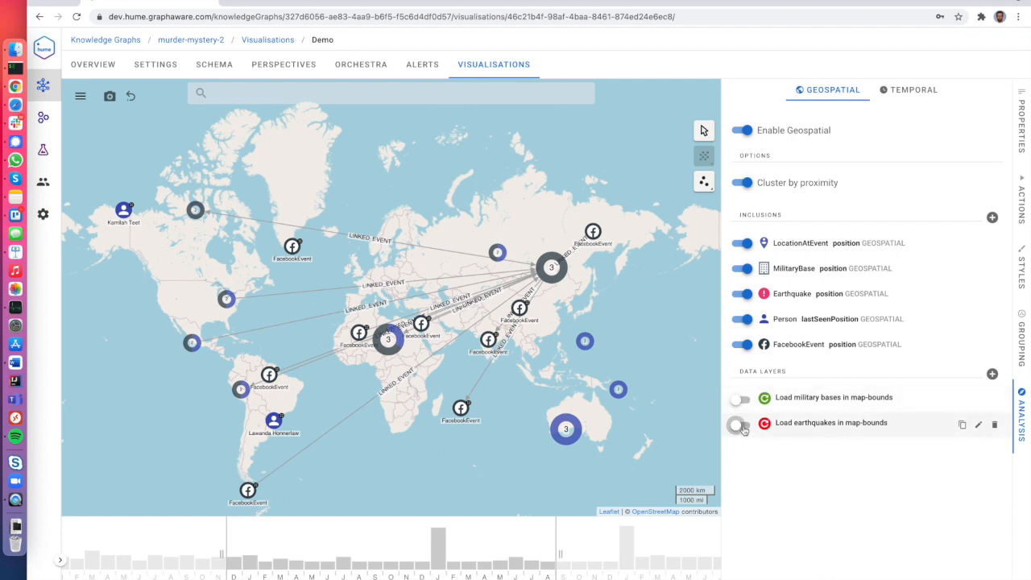
{"action": "left_click", "coordinate": [738, 425]}
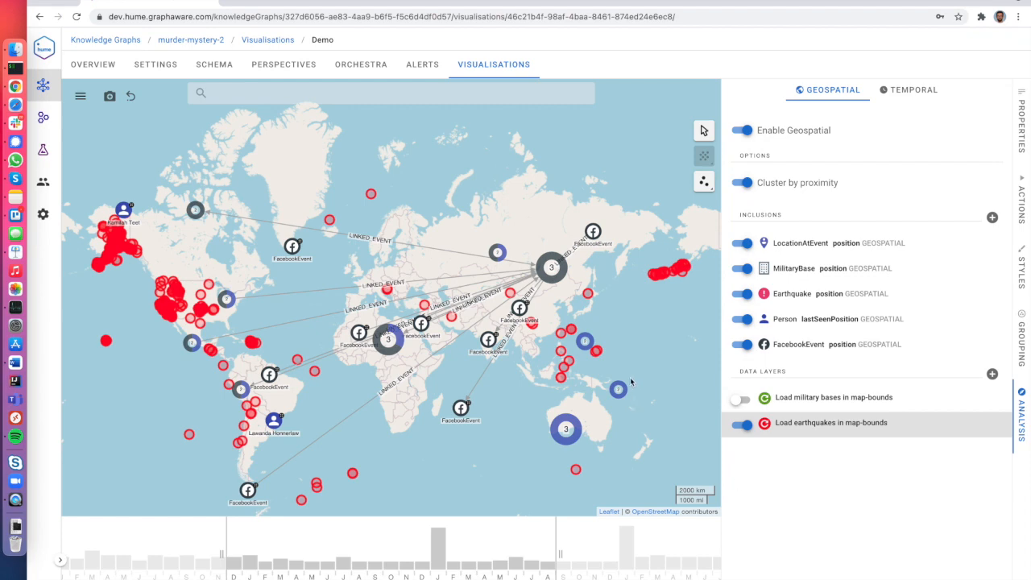
{"action": "left_click", "coordinate": [1021, 435]}
Zoom into Sumatra to see earthquakes clustered along its western coast and Java.
{"action": "scroll", "coordinate": [685, 379], "scroll_direction": "up", "scroll_amount": 2}
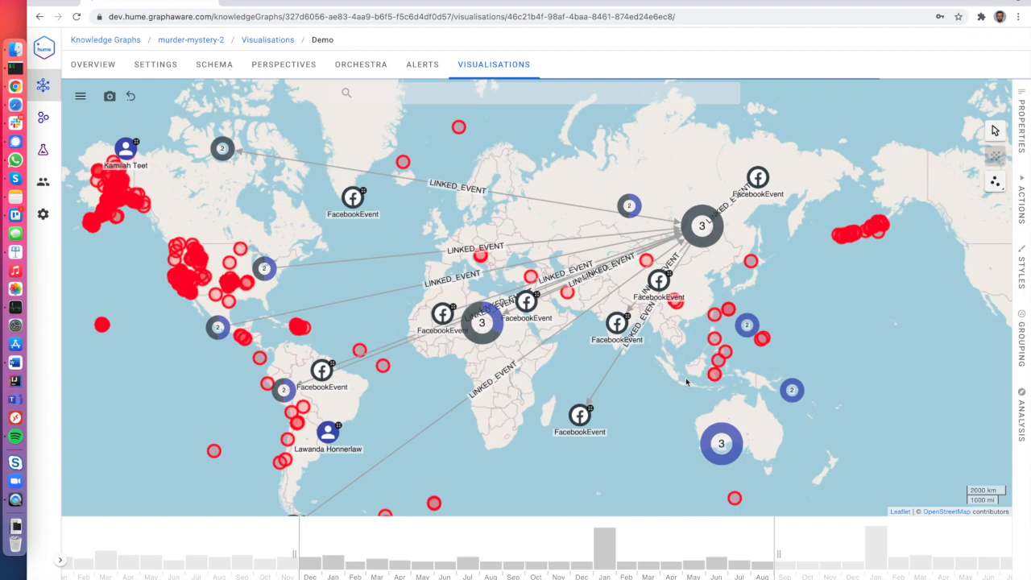
{"action": "scroll", "coordinate": [767, 331], "scroll_direction": "up", "scroll_amount": 3}
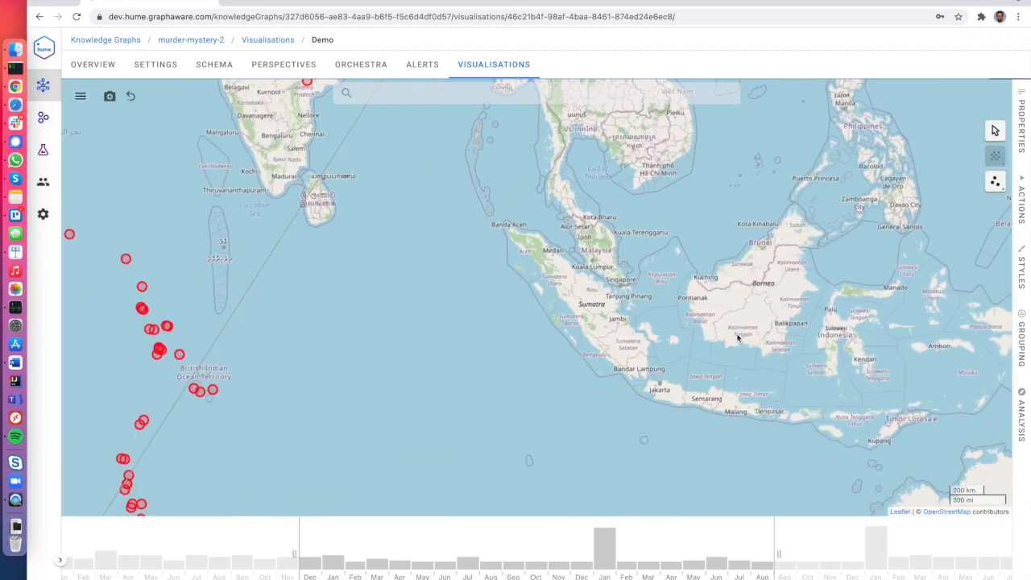
{"action": "scroll", "coordinate": [644, 348], "scroll_direction": "up", "scroll_amount": 2}
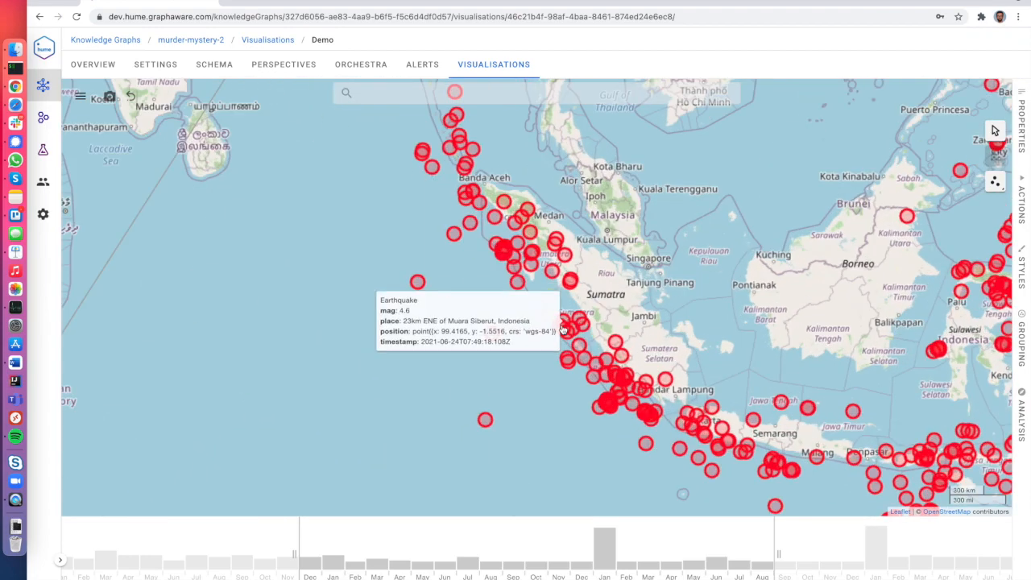
{"action": "scroll", "coordinate": [623, 361], "scroll_direction": "up", "scroll_amount": 2}
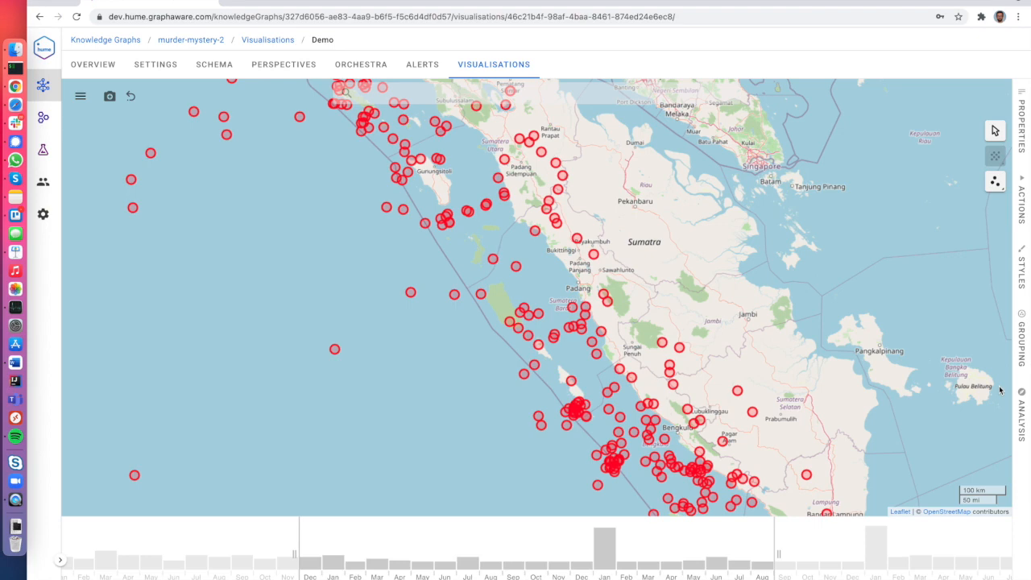
Turn off Enable Geospatial to leave the map view.
{"action": "left_click", "coordinate": [1021, 414]}
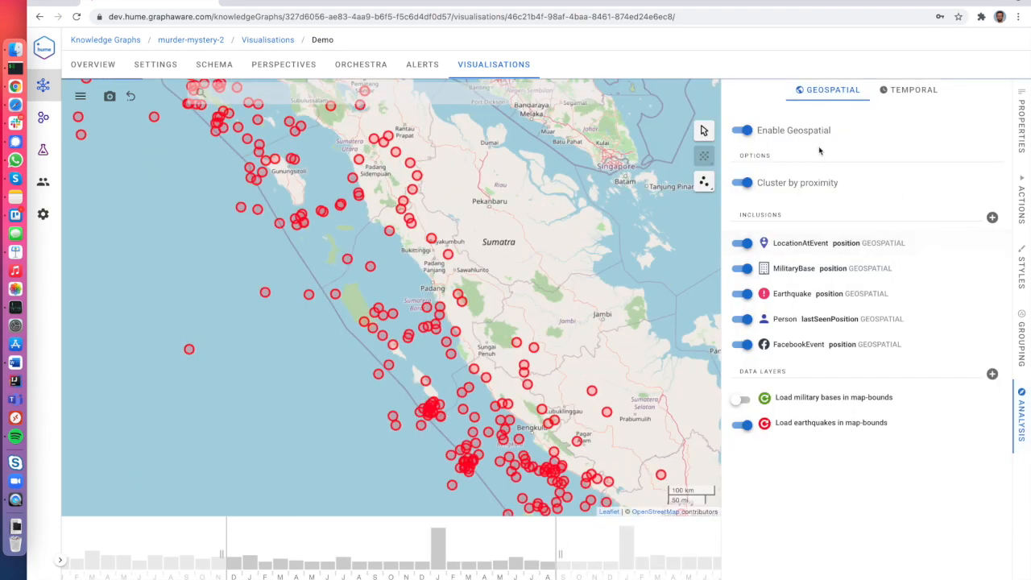
{"action": "left_click", "coordinate": [744, 131]}
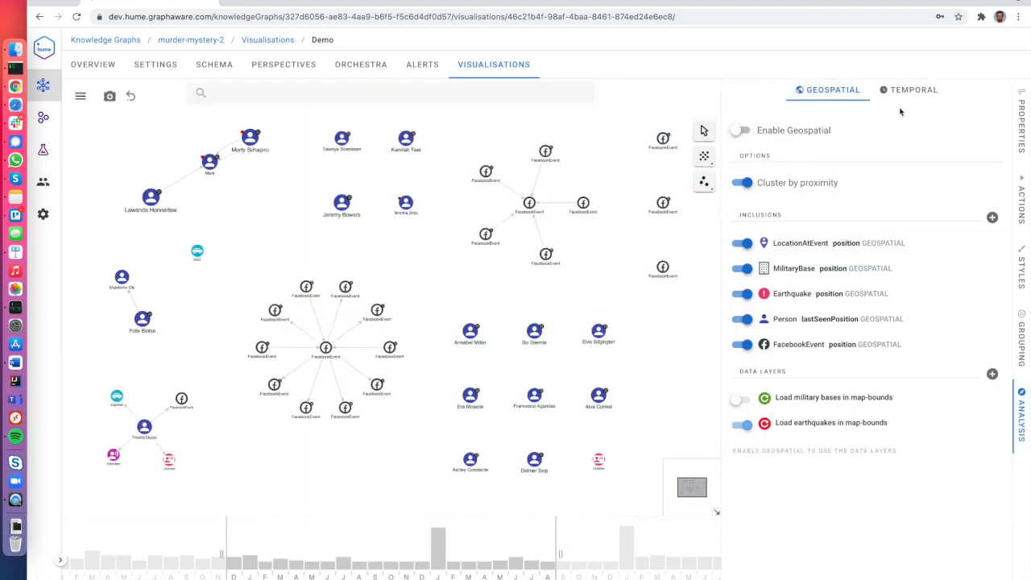
{"action": "left_click", "coordinate": [1021, 413]}
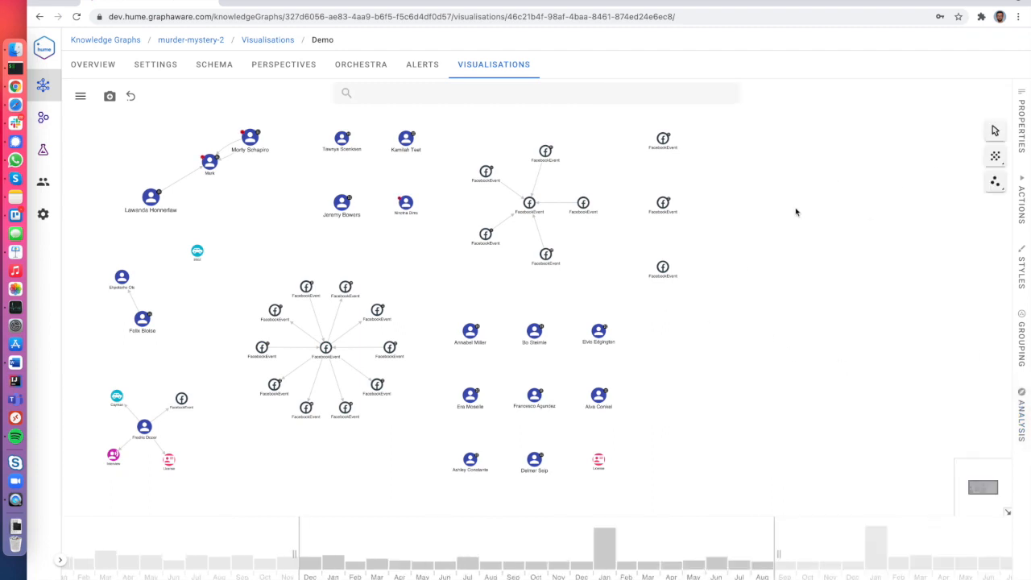
Turn off Enable Timebar and re-lay out the graph, grouping connected nodes and gridding isolated ones.
{"action": "left_click", "coordinate": [1021, 413]}
{"action": "left_click", "coordinate": [904, 90]}
{"action": "left_click", "coordinate": [739, 131]}
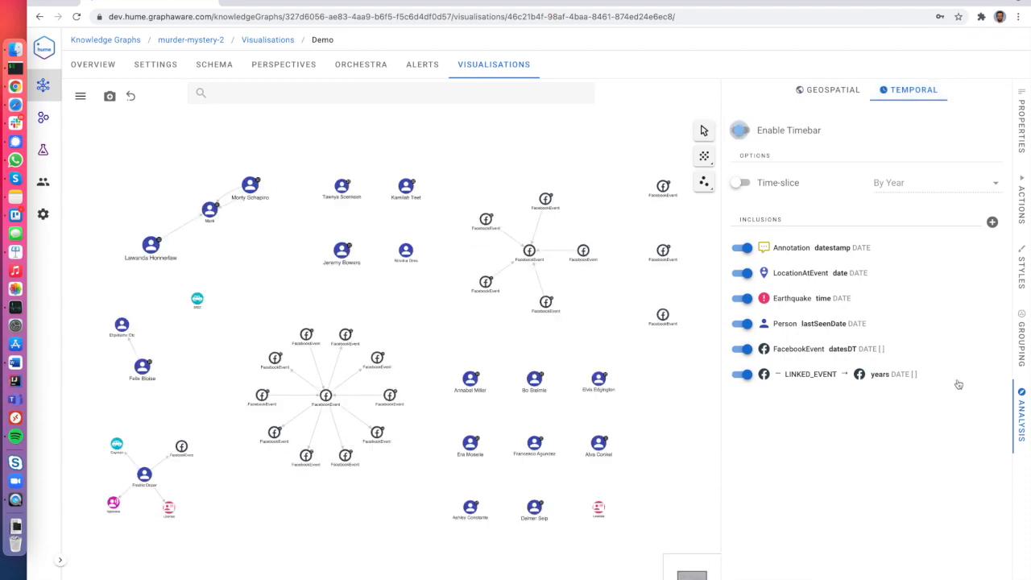
{"action": "left_click", "coordinate": [1021, 413]}
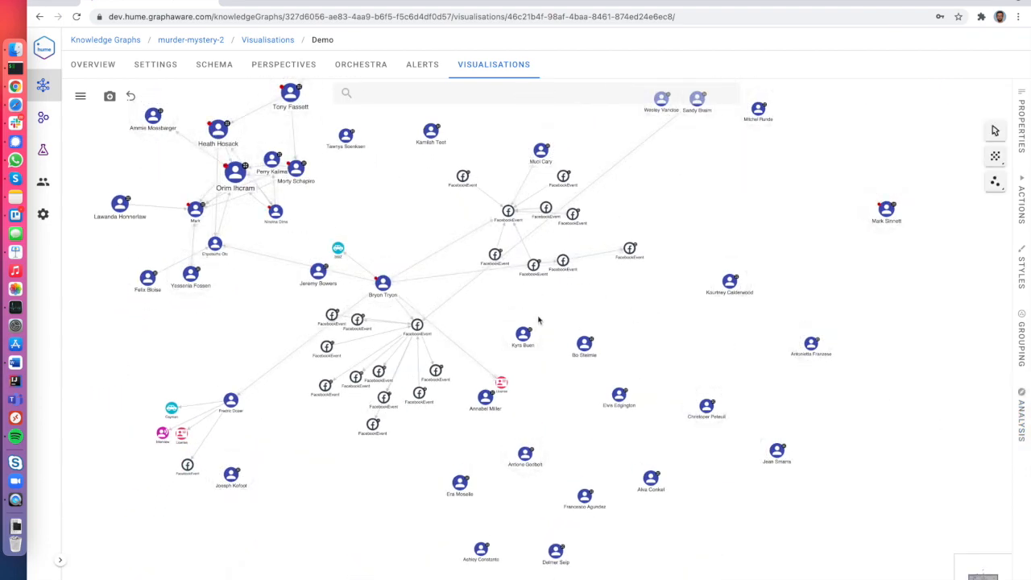
{"action": "left_click", "coordinate": [994, 178]}
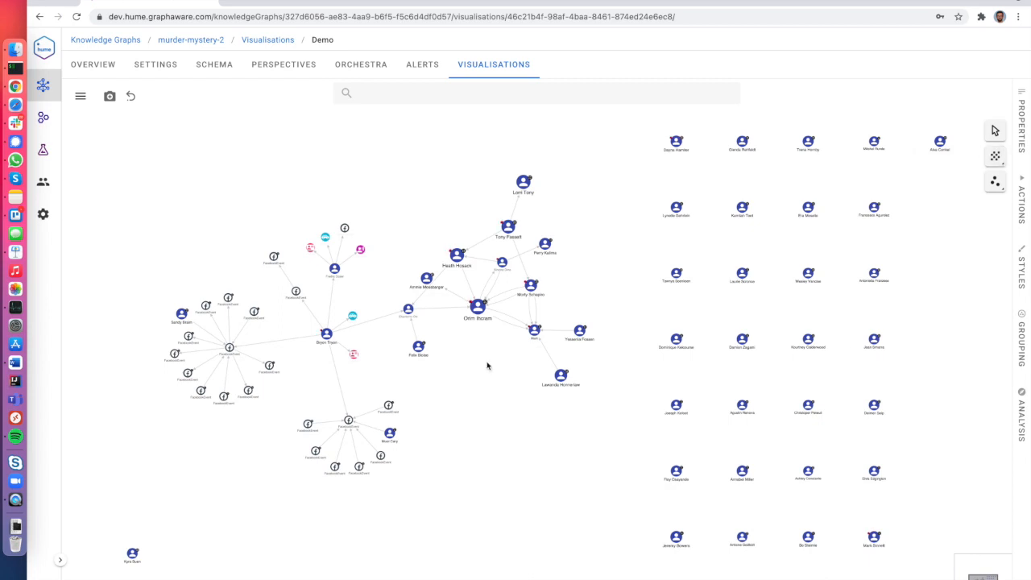
{"action": "left_click", "coordinate": [994, 182]}
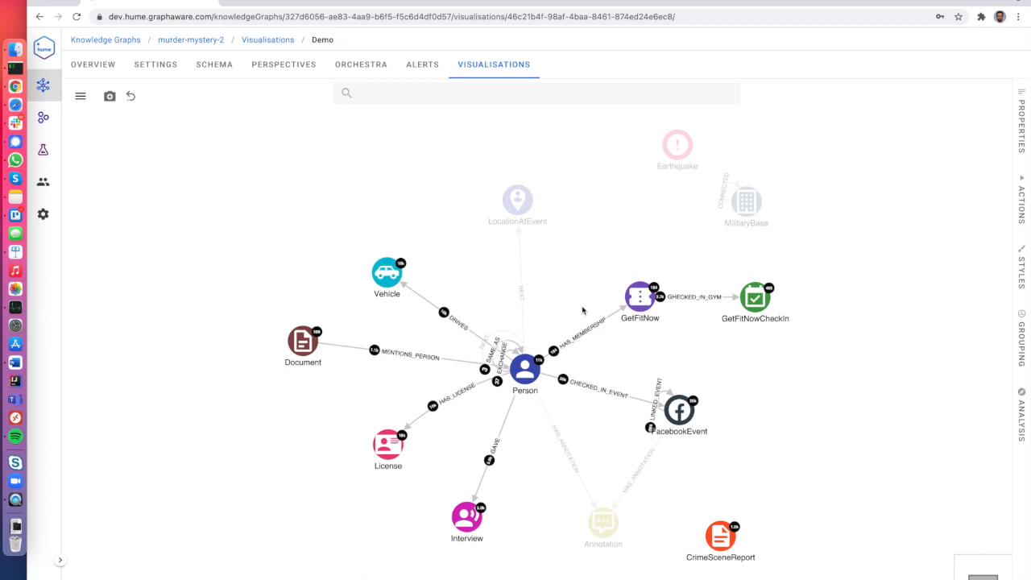
Go from the perspective schema to the Visualisations list and reopen Demo.
{"action": "left_click", "coordinate": [259, 69]}
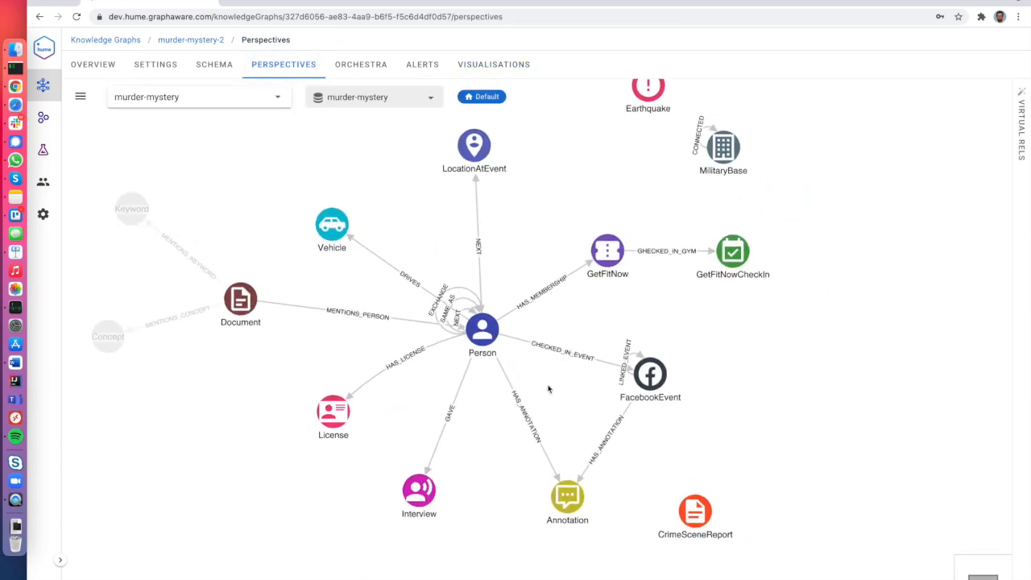
{"action": "left_click_drag", "start_coordinate": [548, 389], "coordinate": [562, 428]}
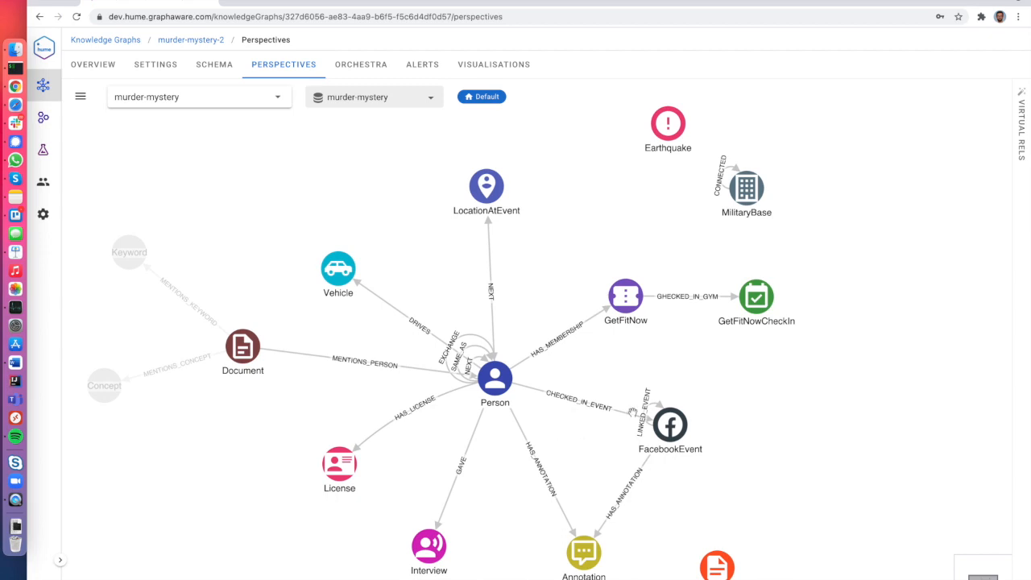
{"action": "mouse_move", "coordinate": [509, 370]}
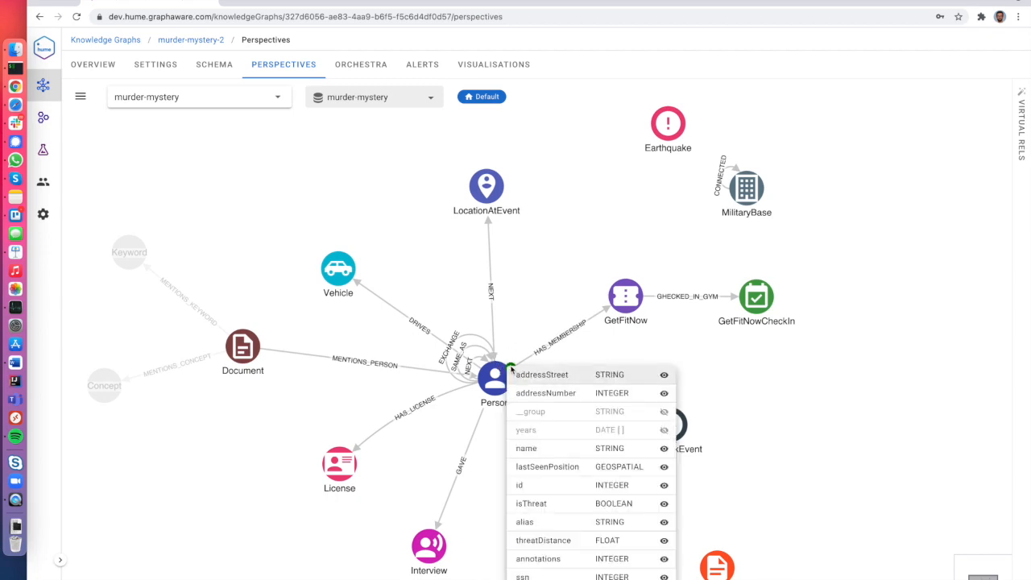
{"action": "left_click", "coordinate": [489, 69]}
{"action": "left_click", "coordinate": [295, 176]}
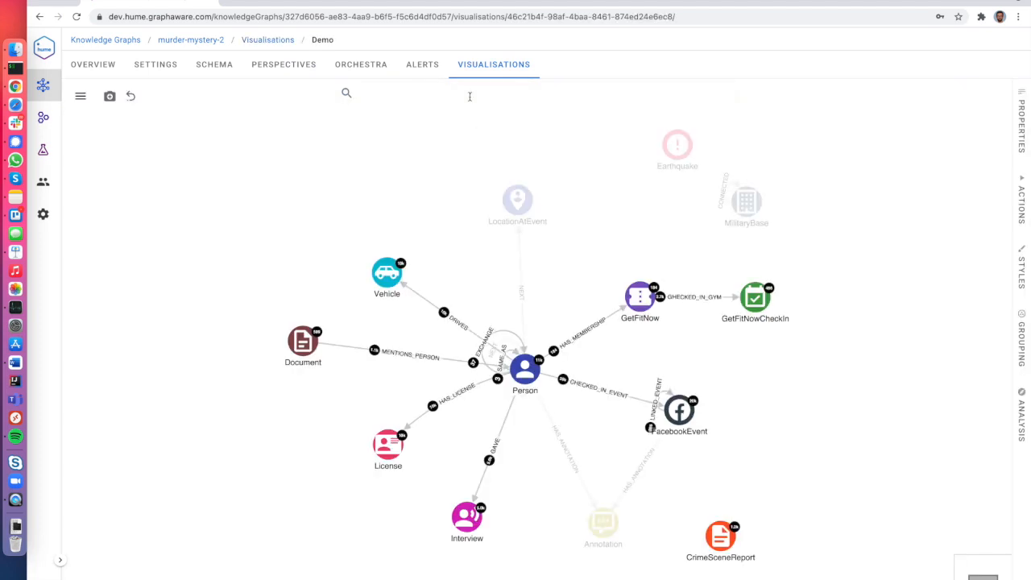
Search for the person by name and load him onto the Demo canvas.
{"action": "left_click", "coordinate": [472, 95]}
{"action": "type", "text": "BVr"}
{"action": "key", "text": "BackSpace"}
{"action": "key", "text": "BackSpace"}
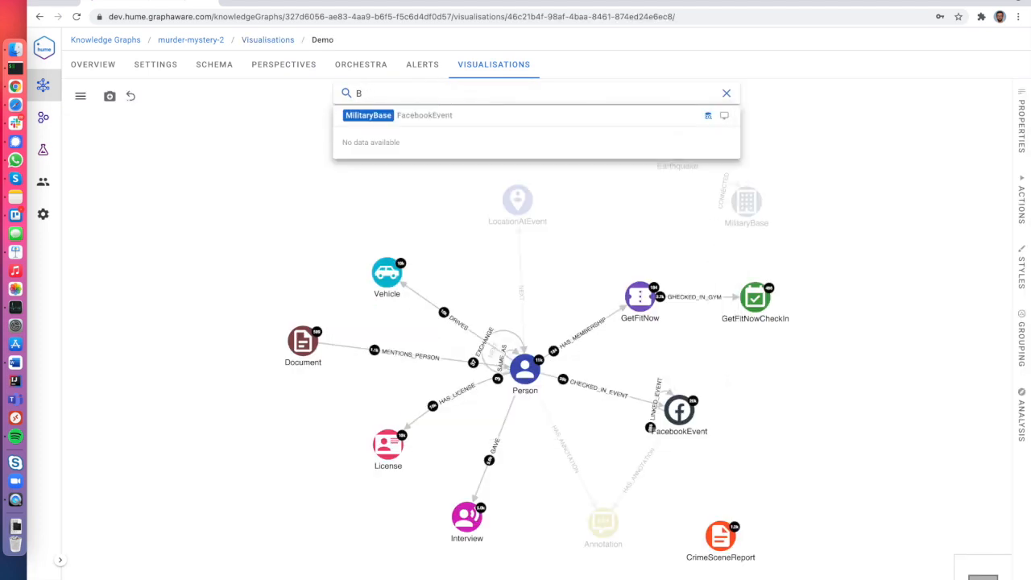
{"action": "type", "text": "ryon"}
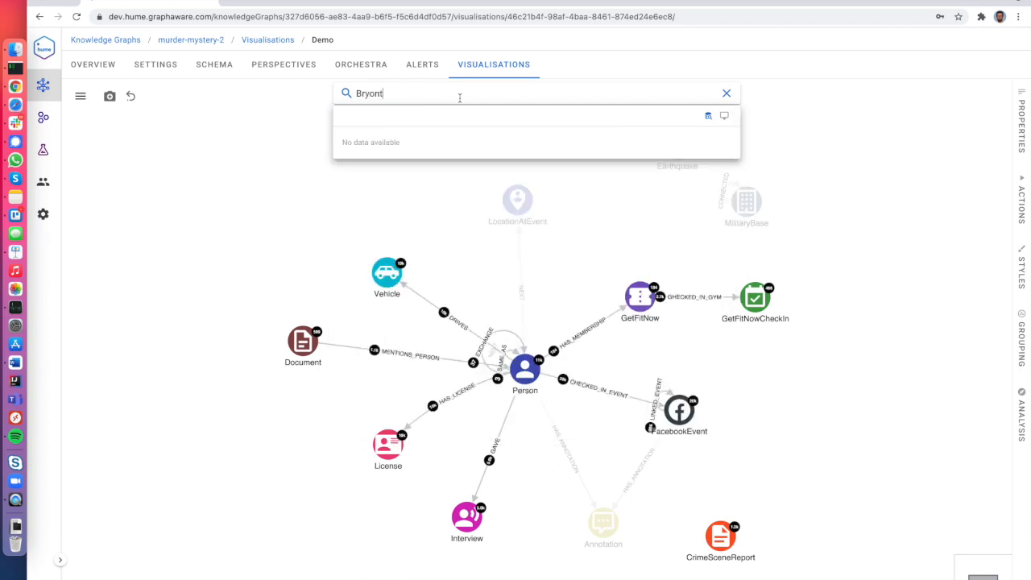
{"action": "left_click", "coordinate": [434, 163]}
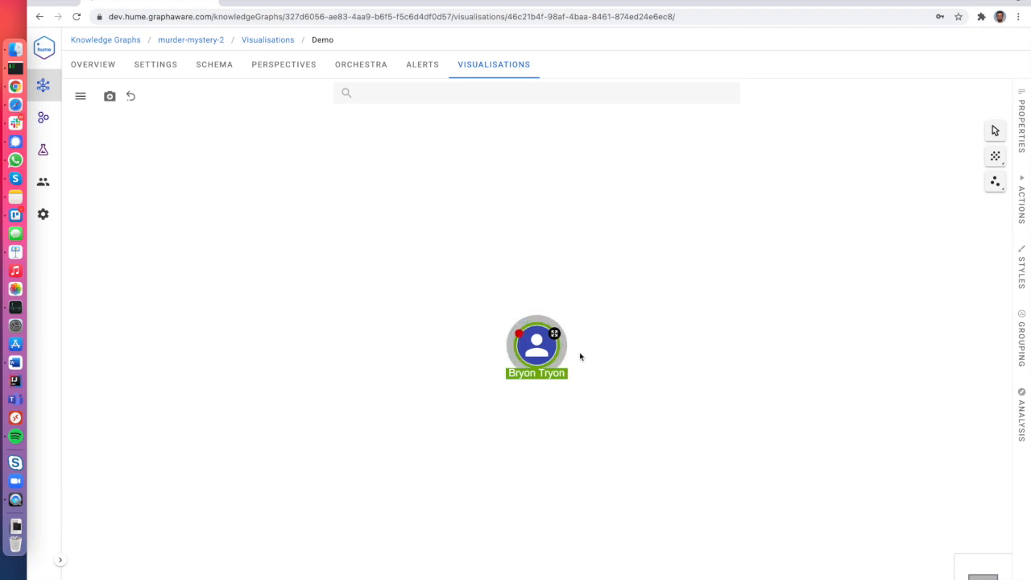
Expand the person's CHECKED_IN_EVENT Facebook check-ins.
{"action": "left_click_drag", "start_coordinate": [561, 354], "coordinate": [479, 319]}
{"action": "right_click", "coordinate": [479, 319]}
{"action": "mouse_move", "coordinate": [510, 320]}
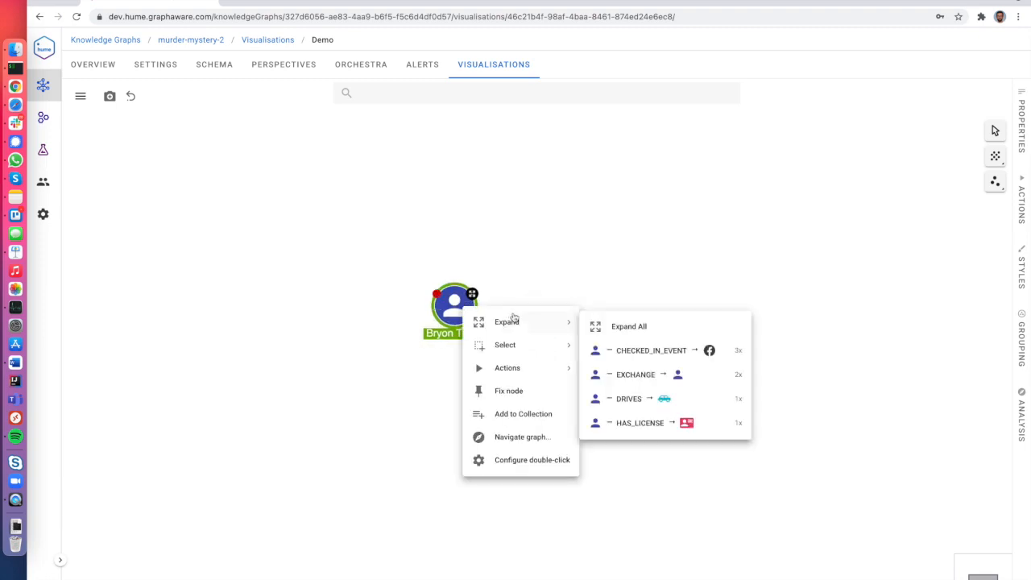
{"action": "left_click", "coordinate": [679, 349]}
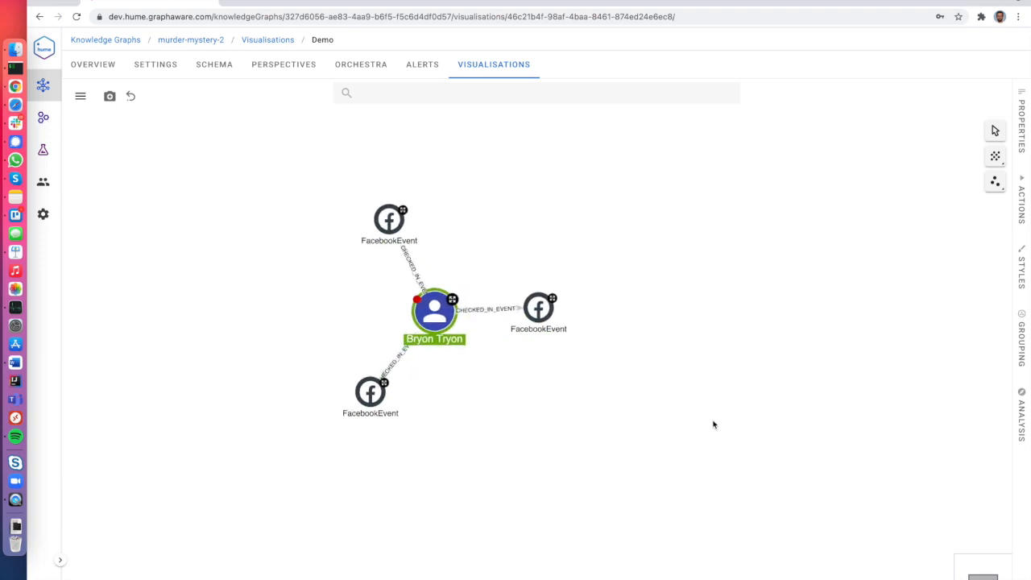
Expand the three Facebook events to reveal the other people checked in to them.
{"action": "left_click", "coordinate": [541, 309]}
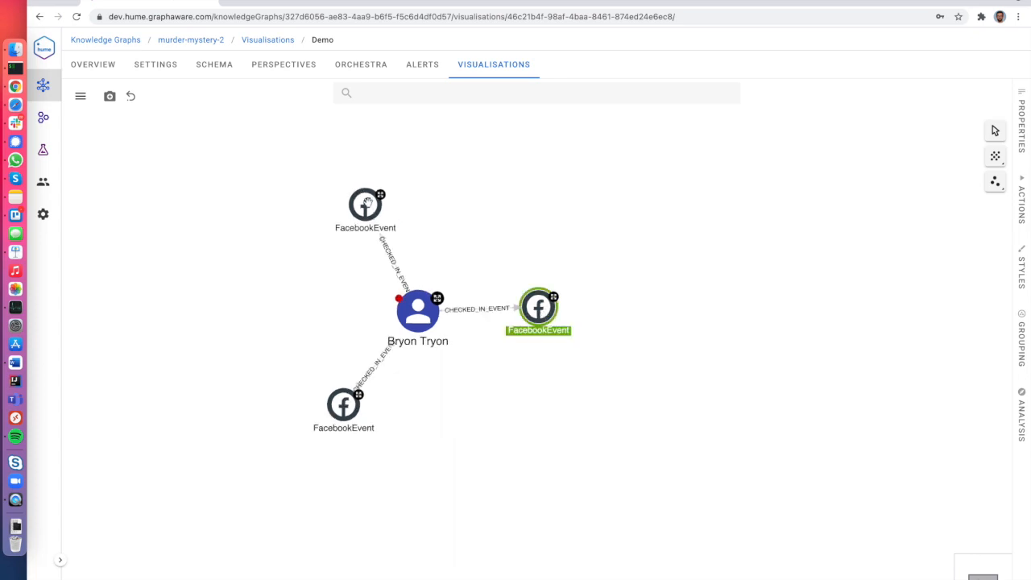
{"action": "left_click", "coordinate": [362, 207], "text": "shift"}
{"action": "left_click", "coordinate": [344, 406], "text": "shift"}
{"action": "right_click", "coordinate": [347, 412]}
{"action": "mouse_move", "coordinate": [385, 427]}
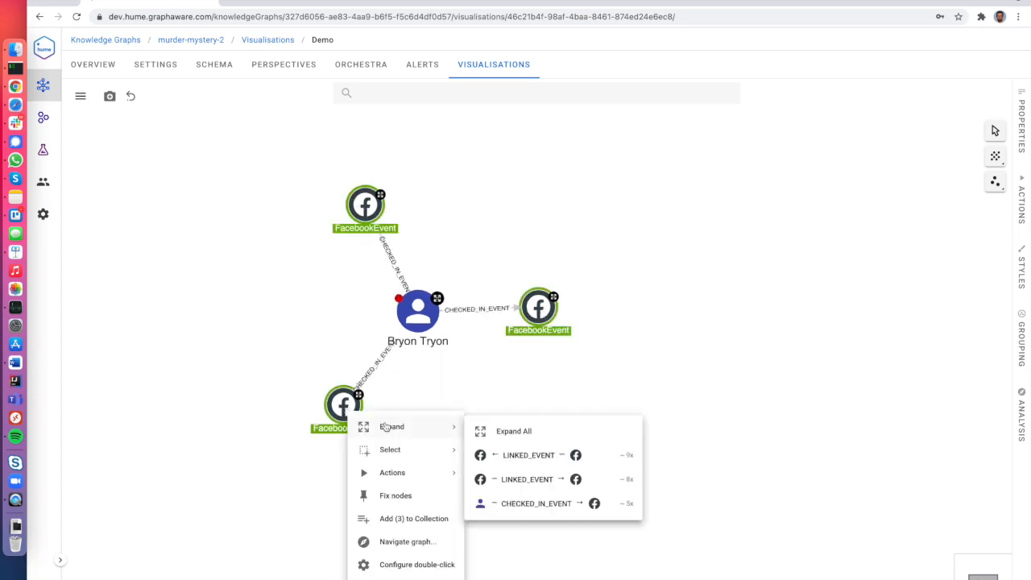
{"action": "left_click", "coordinate": [577, 502]}
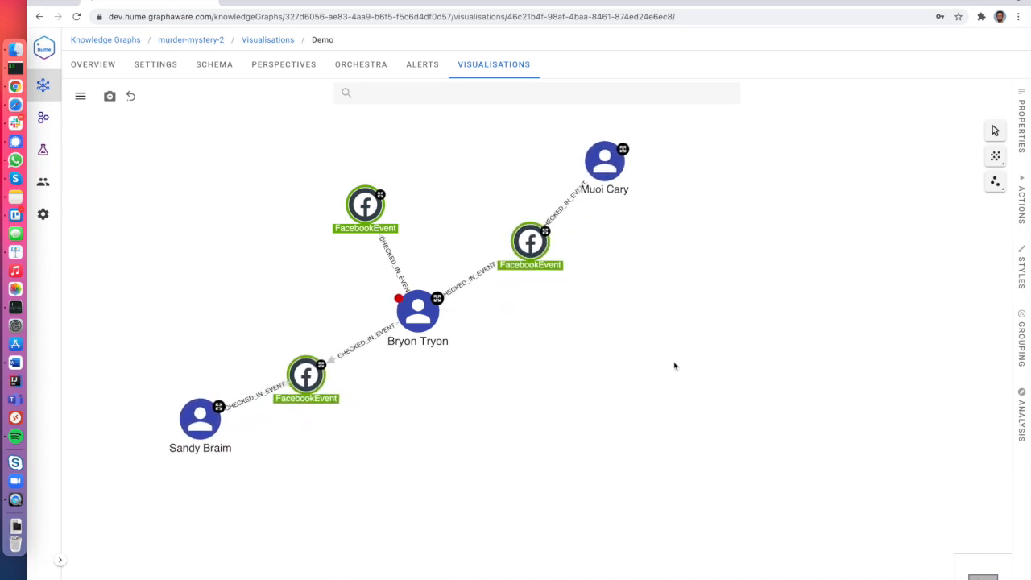
{"action": "left_click", "coordinate": [579, 356]}
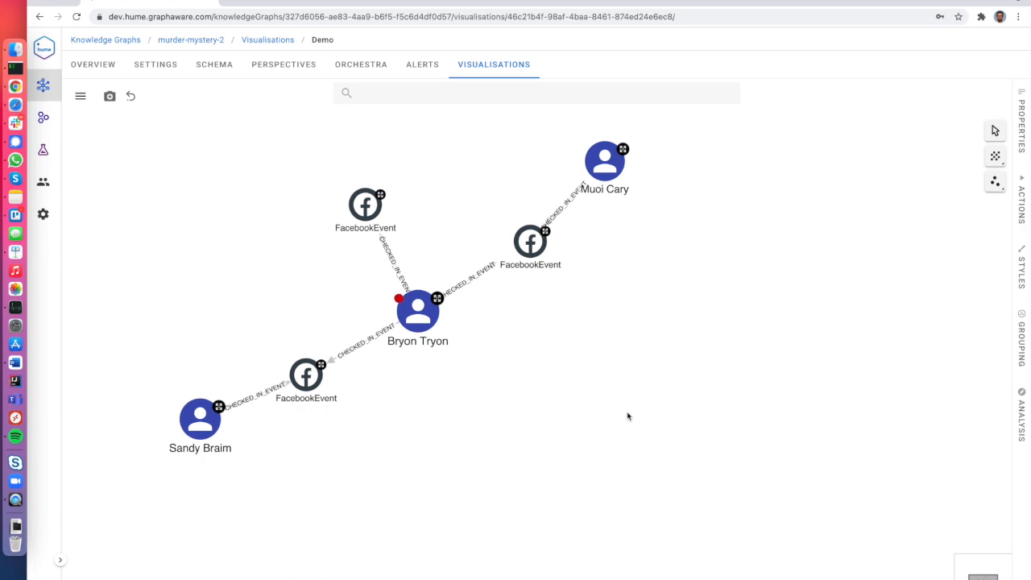
Delete every node except the person by selecting him and inverting the selection.
{"action": "left_click", "coordinate": [426, 317]}
{"action": "key", "text": "ctrl+i"}
{"action": "key", "text": "Delete"}
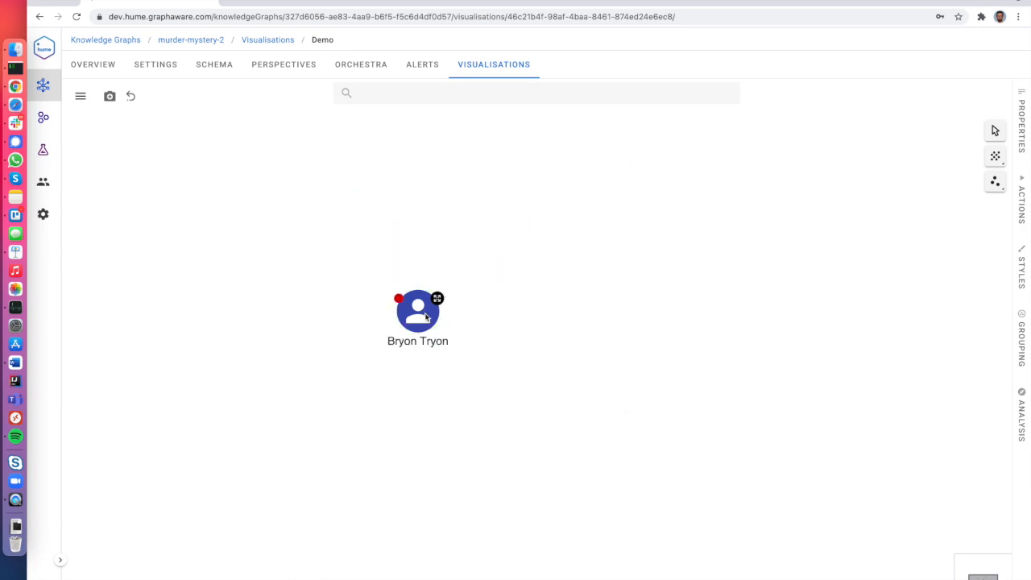
Back in the perspective schema, create a Person-to-Person relationship named MET_PERSON.
{"action": "left_click", "coordinate": [277, 66]}
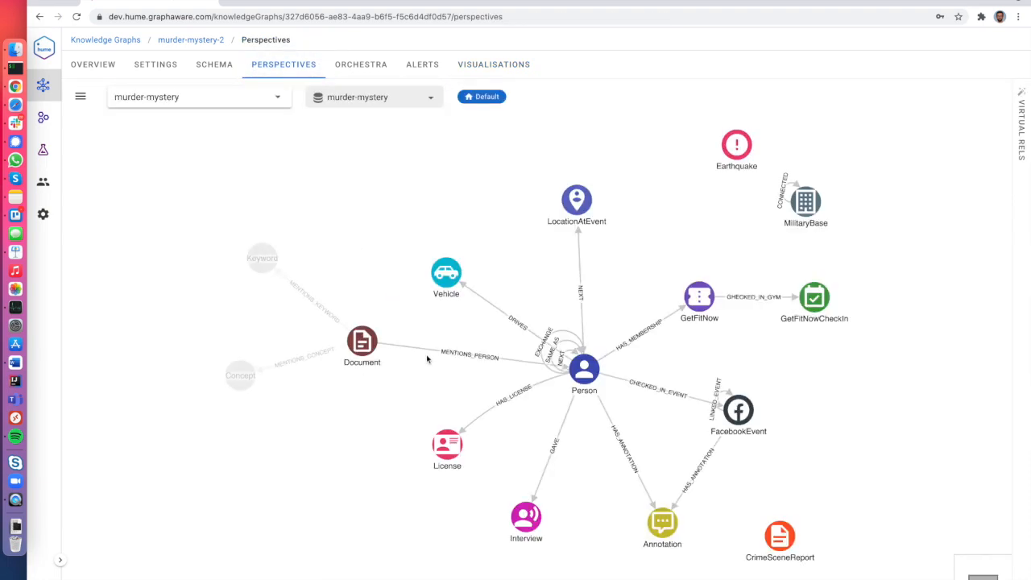
{"action": "left_click_drag", "start_coordinate": [636, 304], "coordinate": [584, 369]}
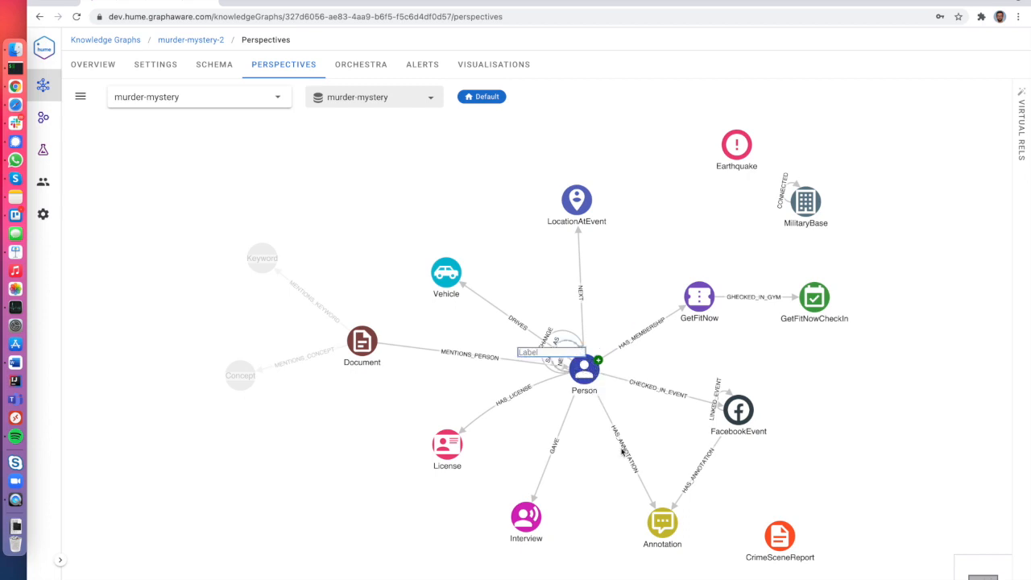
{"action": "type", "text": "MET_PERSON"}
{"action": "key", "text": "Return"}
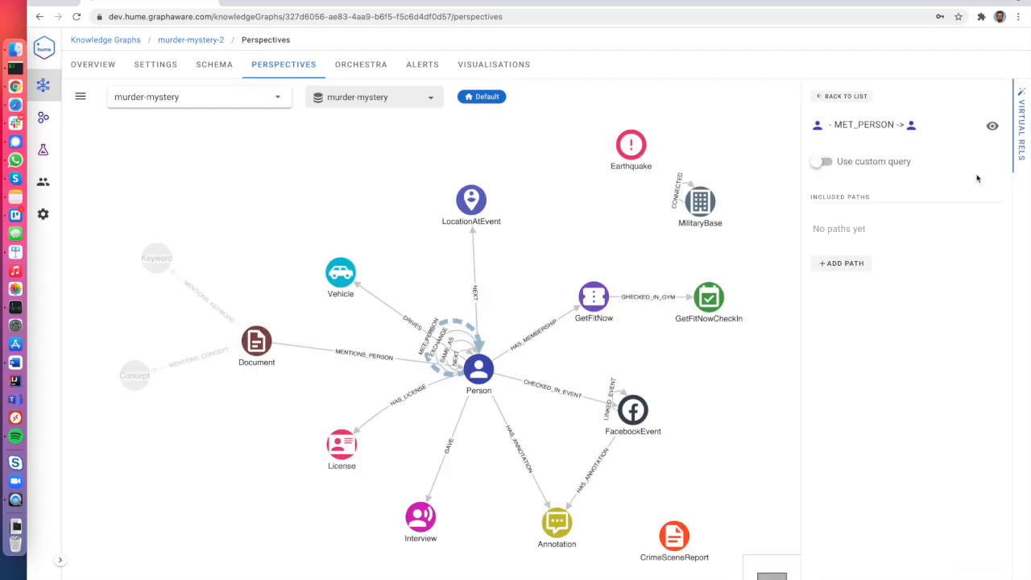
Give MET_PERSON the path Person -CHECKED_IN_EVENT-> FacebookEvent <-CHECKED_IN_EVENT- Person and create it.
{"action": "left_click", "coordinate": [842, 263]}
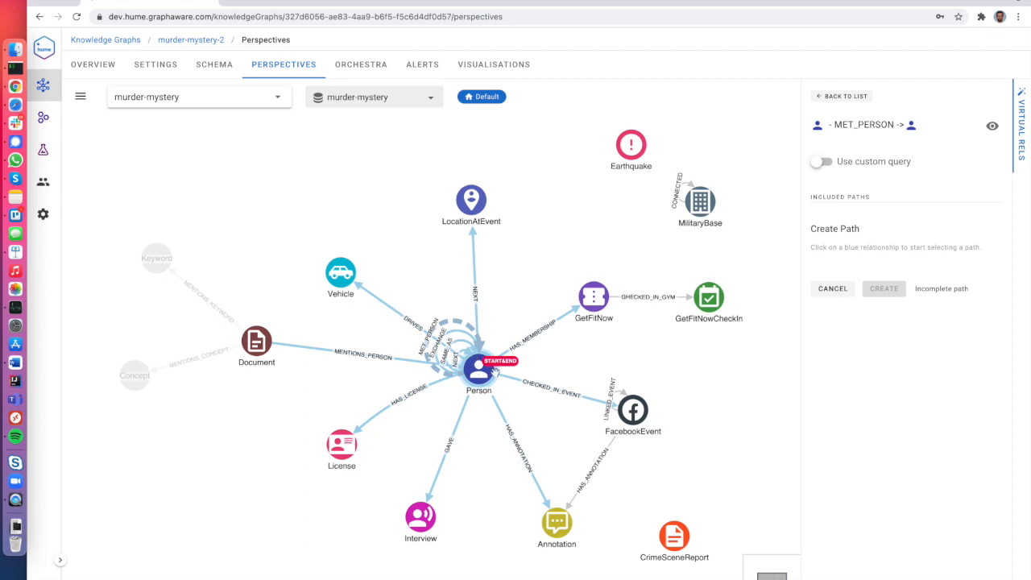
{"action": "left_click", "coordinate": [545, 387]}
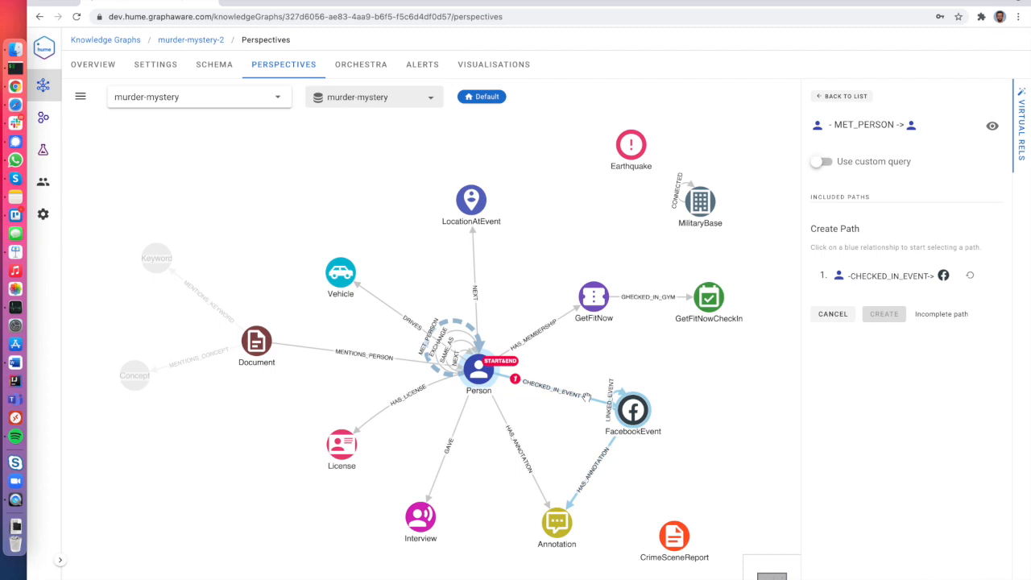
{"action": "left_click", "coordinate": [586, 397]}
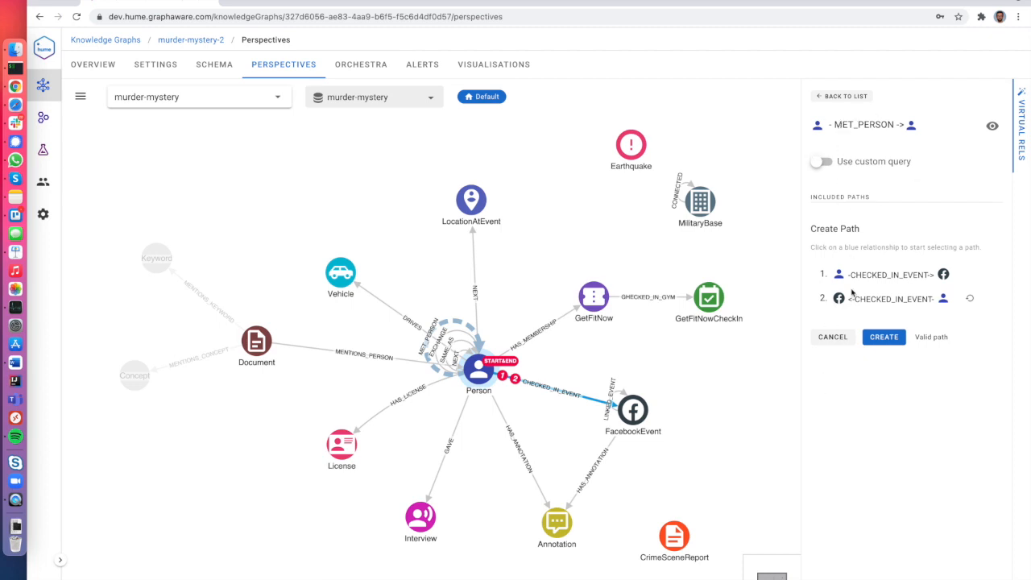
{"action": "left_click", "coordinate": [878, 336]}
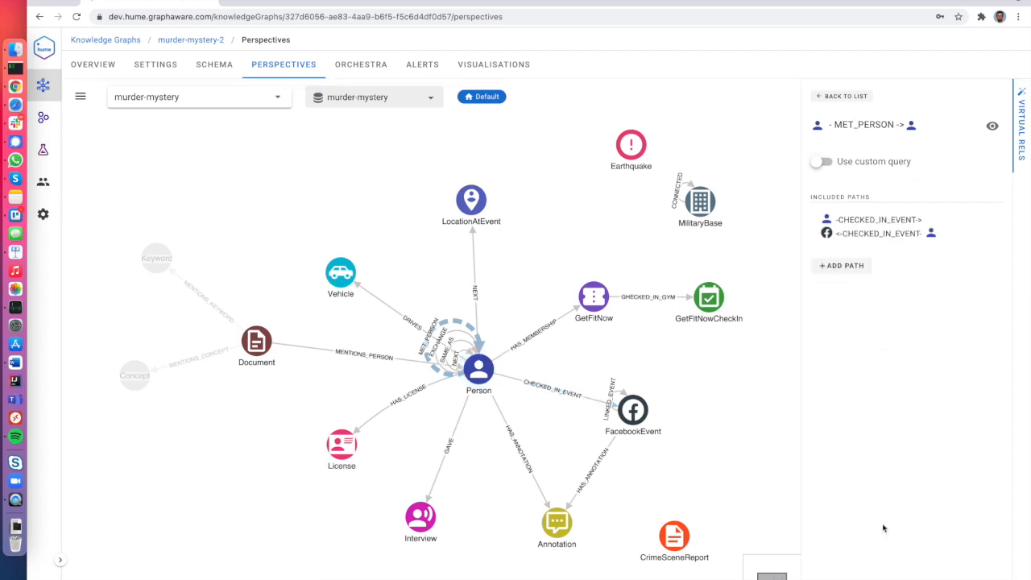
{"action": "mouse_move", "coordinate": [822, 222]}
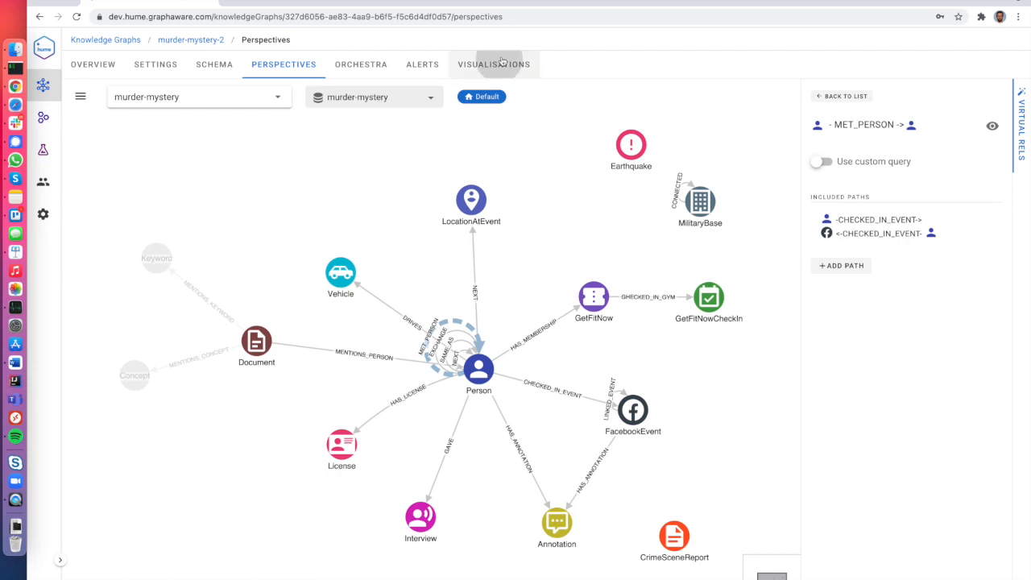
In the Demo visualisation, expand the person's MET_PERSON links to the two people he met.
{"action": "left_click", "coordinate": [490, 65]}
{"action": "left_click", "coordinate": [281, 177]}
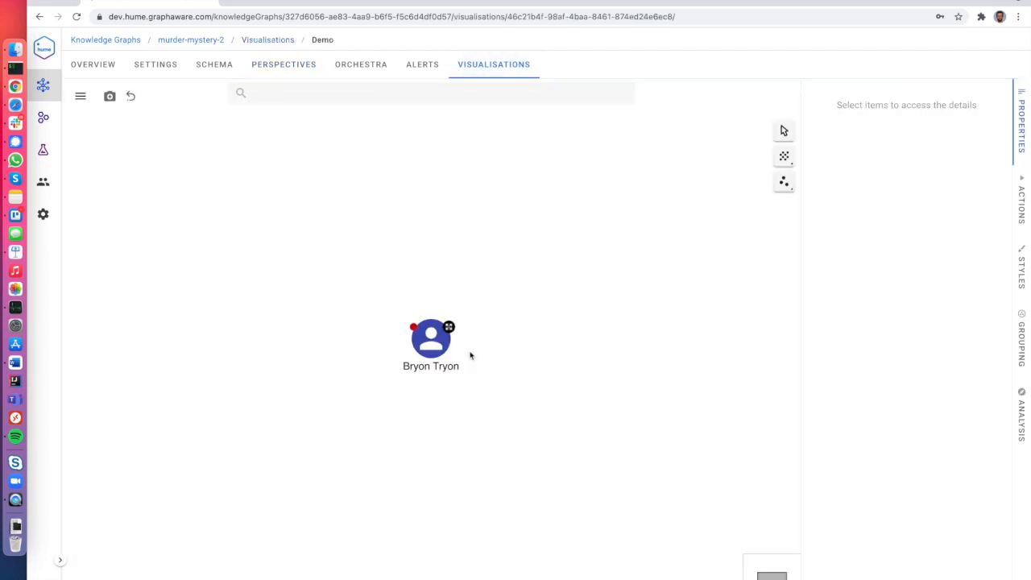
{"action": "right_click", "coordinate": [425, 335]}
{"action": "mouse_move", "coordinate": [471, 353]}
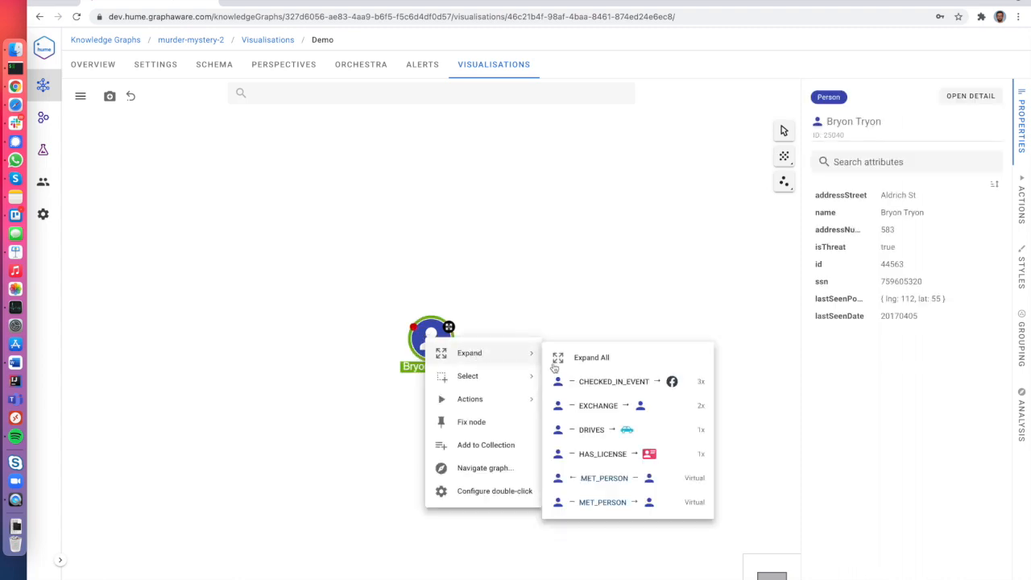
{"action": "left_click", "coordinate": [633, 481]}
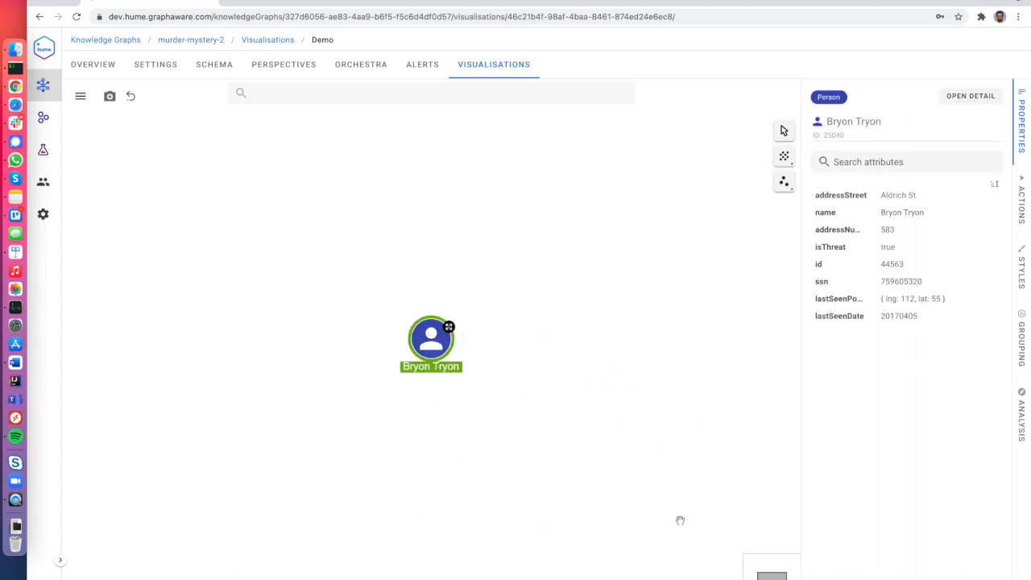
{"action": "left_click", "coordinate": [538, 432]}
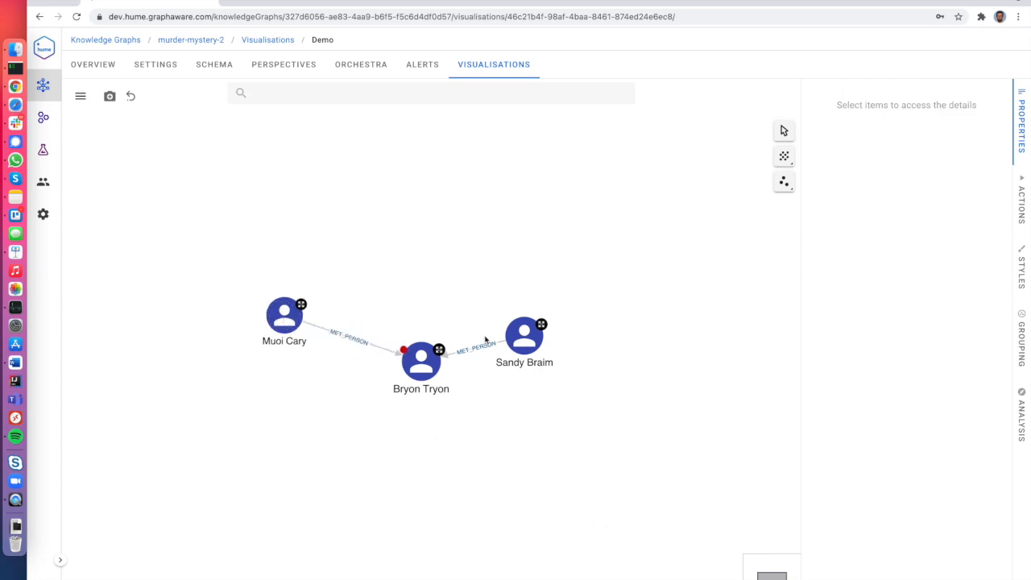
Reveal the FacebookEvent check-in path behind one MET_PERSON link.
{"action": "right_click", "coordinate": [530, 343]}
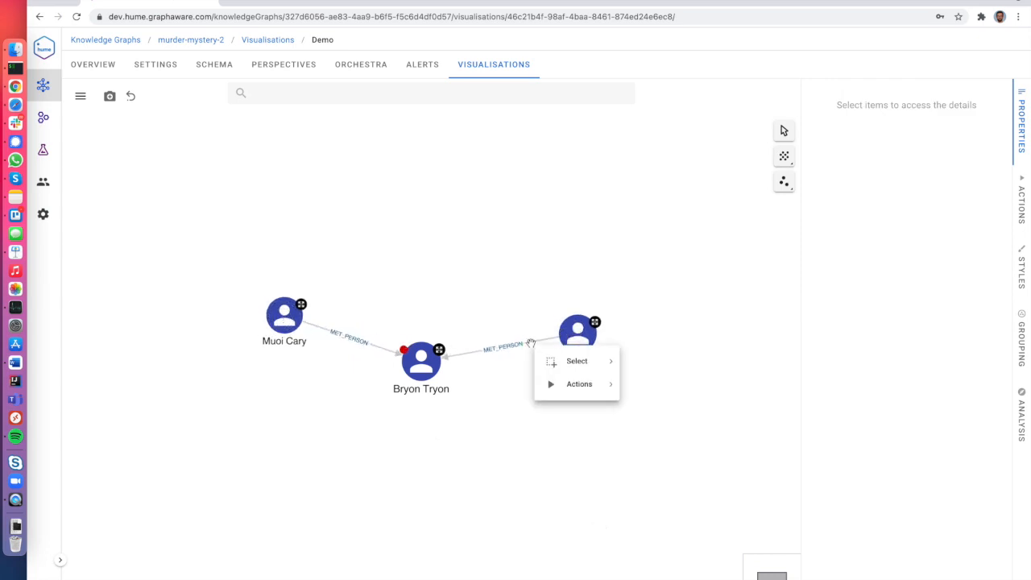
{"action": "right_click", "coordinate": [528, 344]}
{"action": "left_click", "coordinate": [570, 381]}
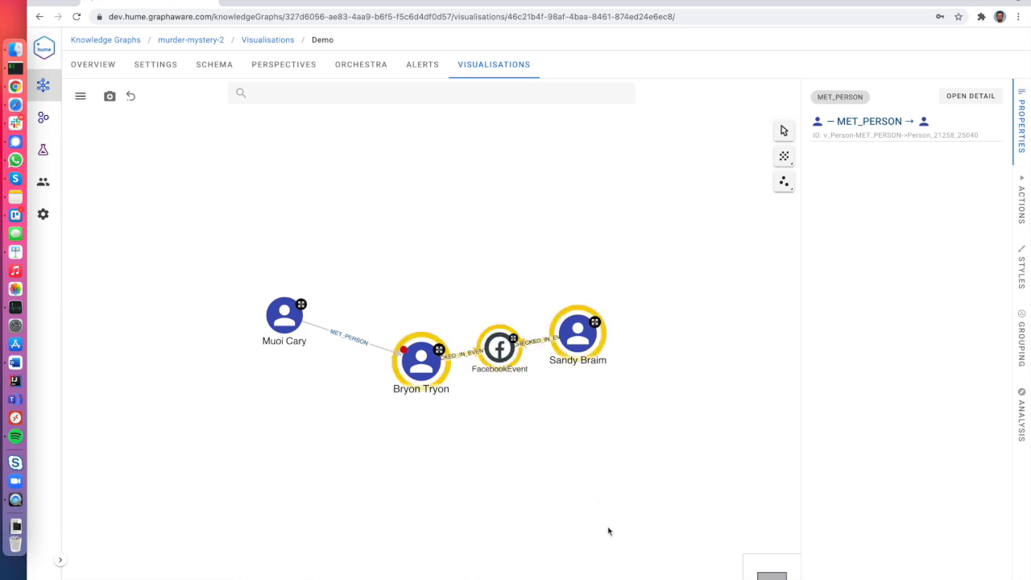
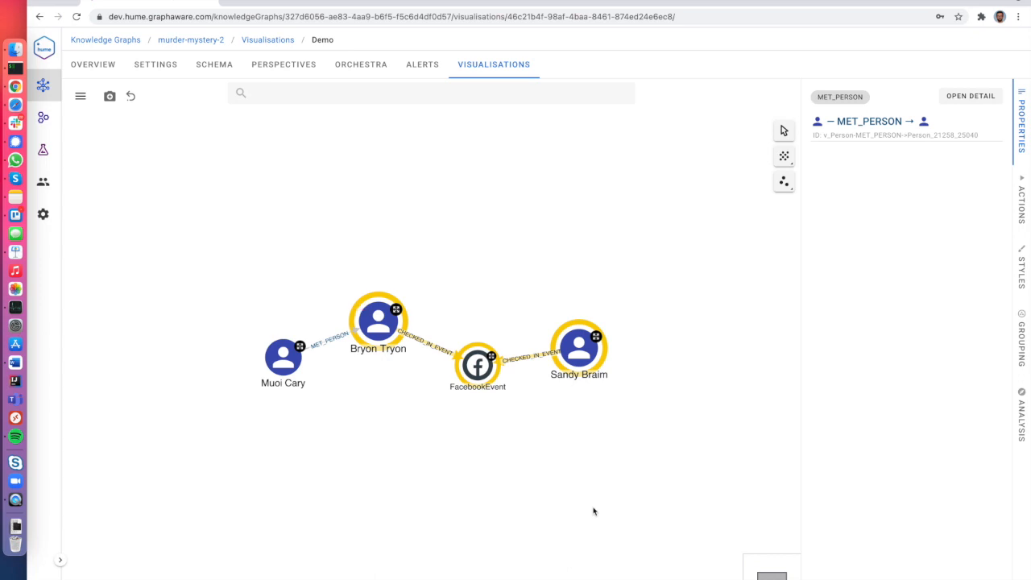
Save the Demo graph as a snapshot named 'My investigation', then return to the Visualisations list.
{"action": "left_click", "coordinate": [1020, 124]}
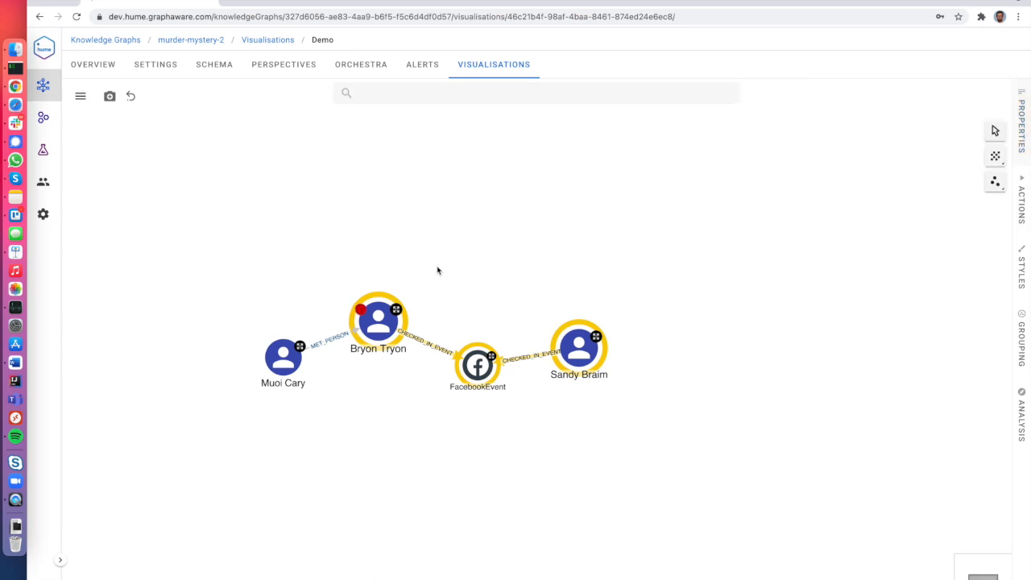
{"action": "left_click", "coordinate": [109, 96]}
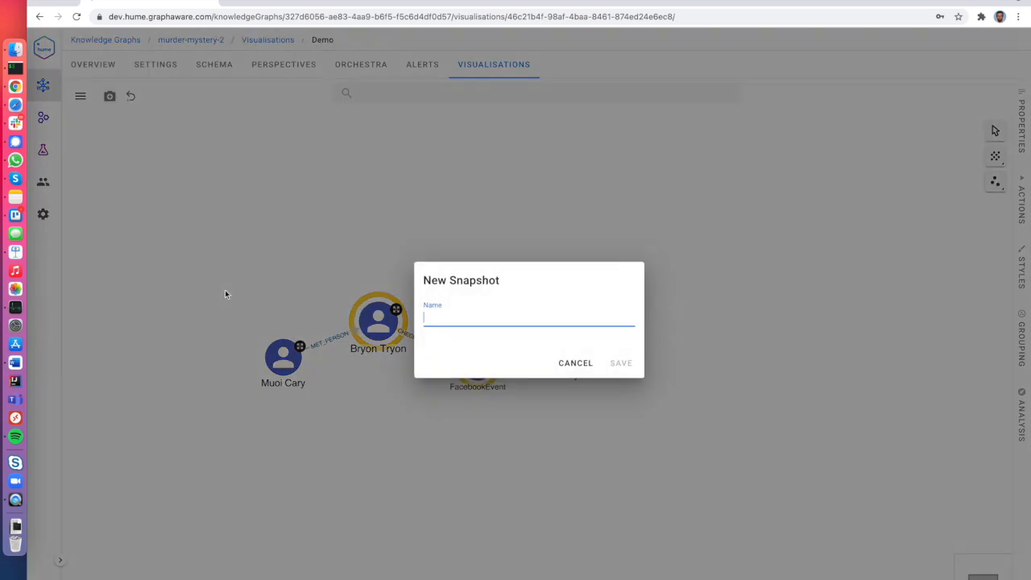
{"action": "type", "text": "My investigation"}
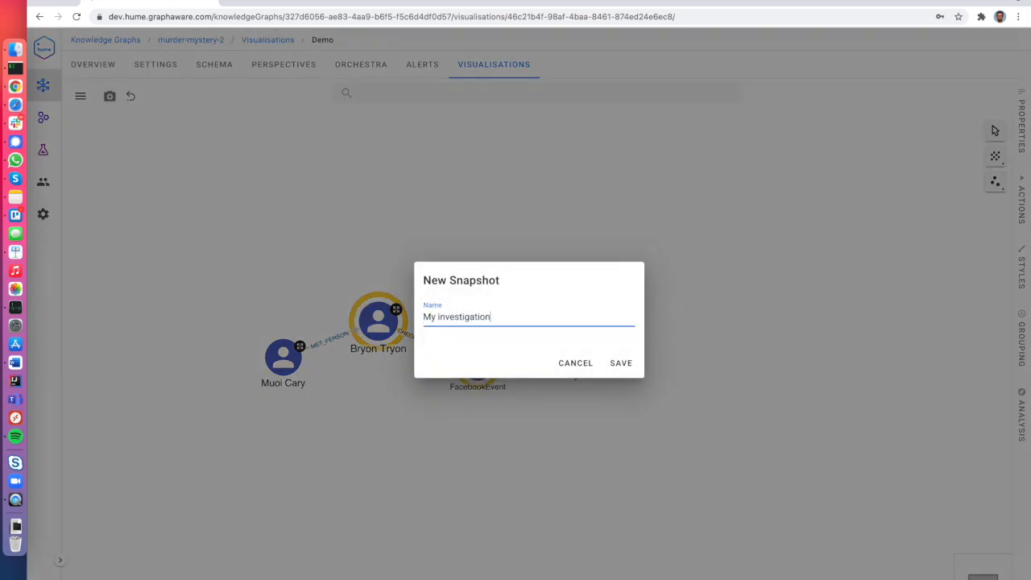
{"action": "key", "text": "Return"}
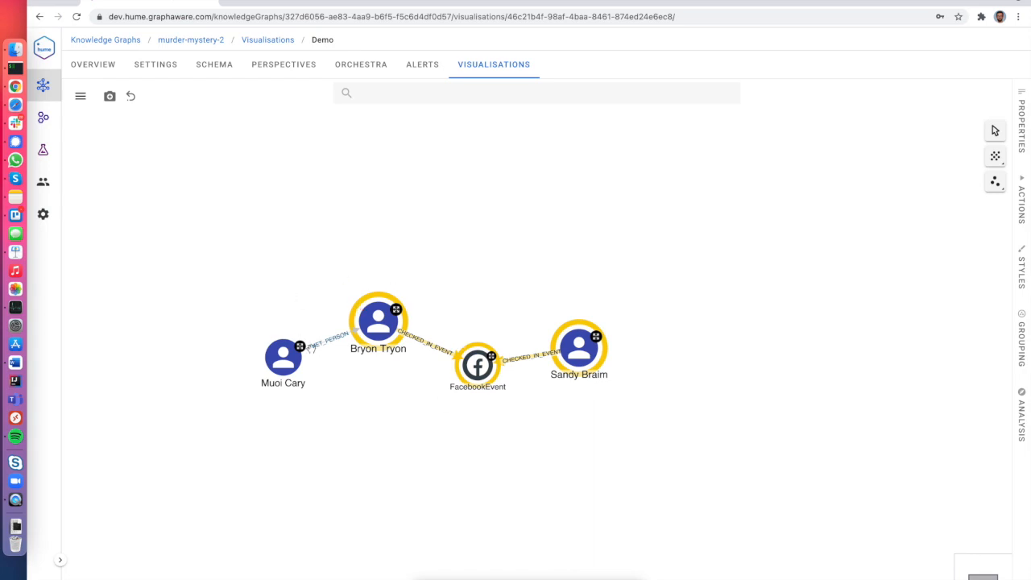
{"action": "left_click", "coordinate": [475, 74]}
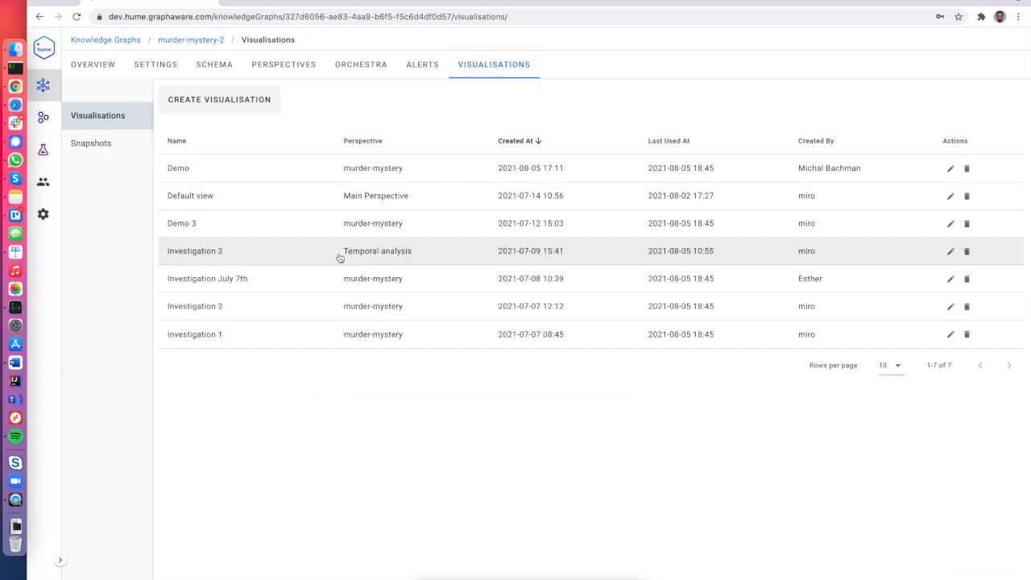
{"action": "left_click", "coordinate": [92, 142]}
{"action": "left_click", "coordinate": [232, 169]}
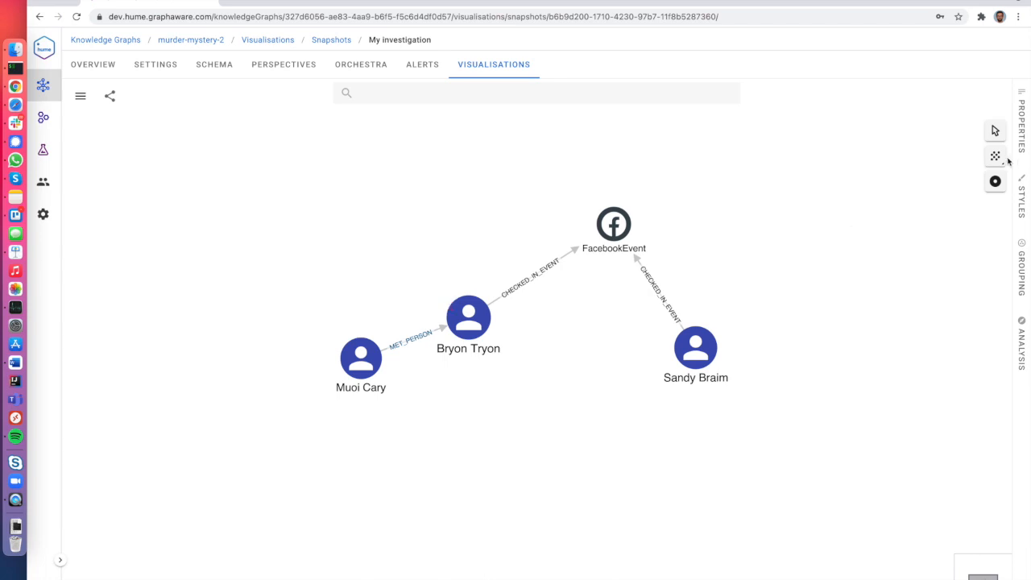
{"action": "left_click", "coordinate": [995, 156]}
{"action": "left_click_drag", "start_coordinate": [683, 360], "coordinate": [705, 351]}
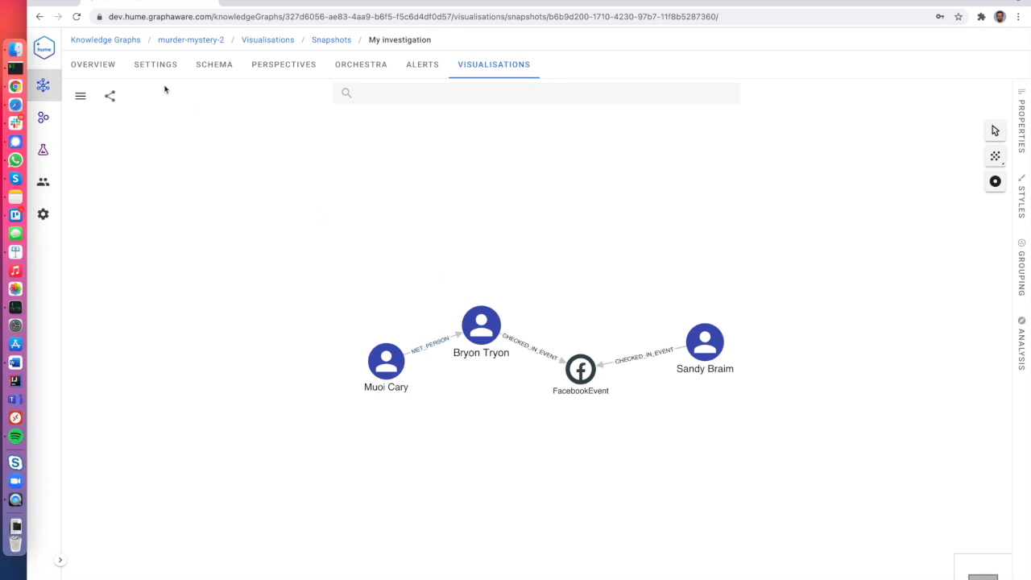
Share the snapshot, then reopen the Demo visualisation.
{"action": "left_click", "coordinate": [111, 96]}
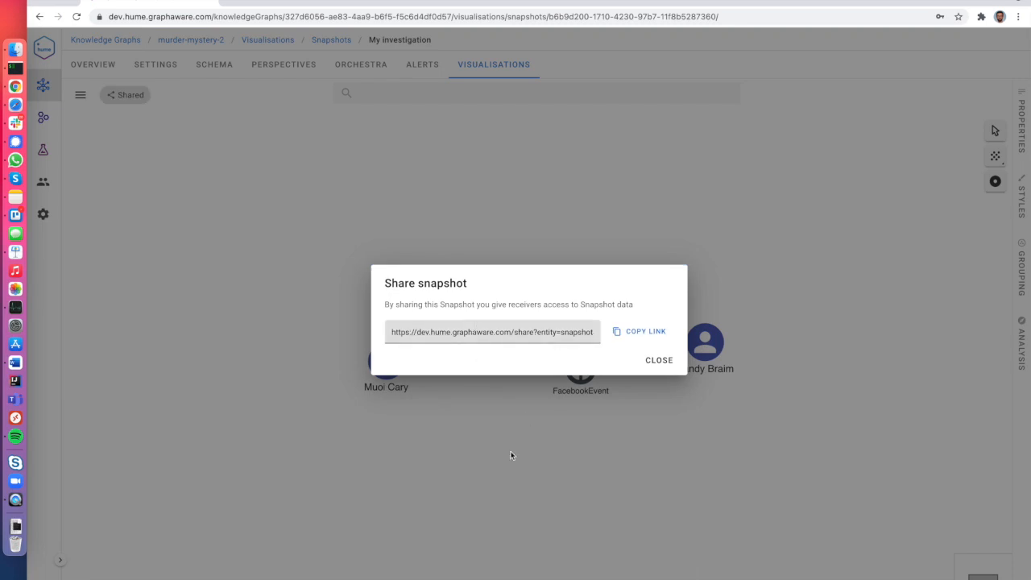
{"action": "left_click", "coordinate": [659, 359]}
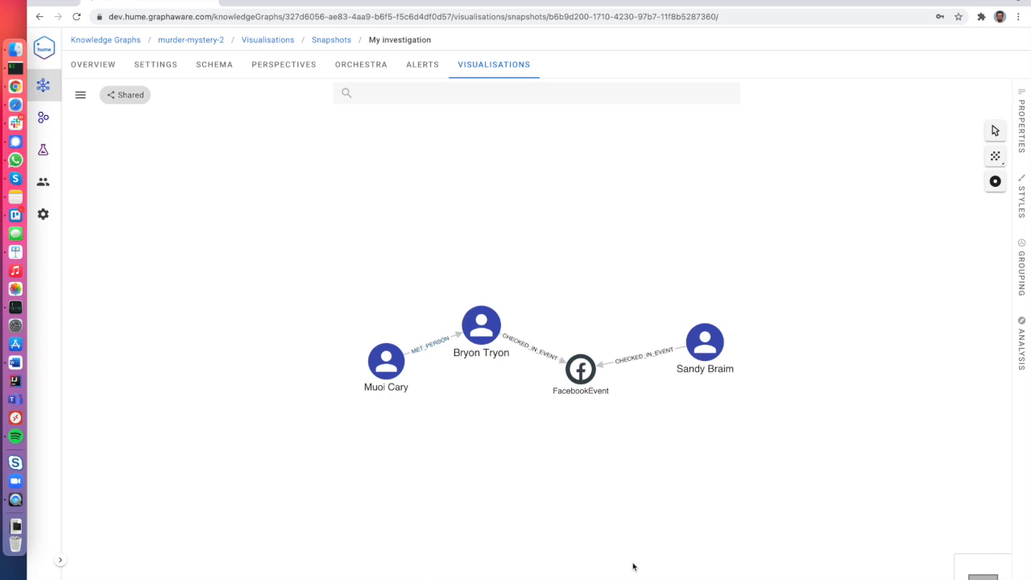
{"action": "left_click", "coordinate": [496, 65]}
{"action": "left_click", "coordinate": [104, 116]}
{"action": "left_click", "coordinate": [248, 159]}
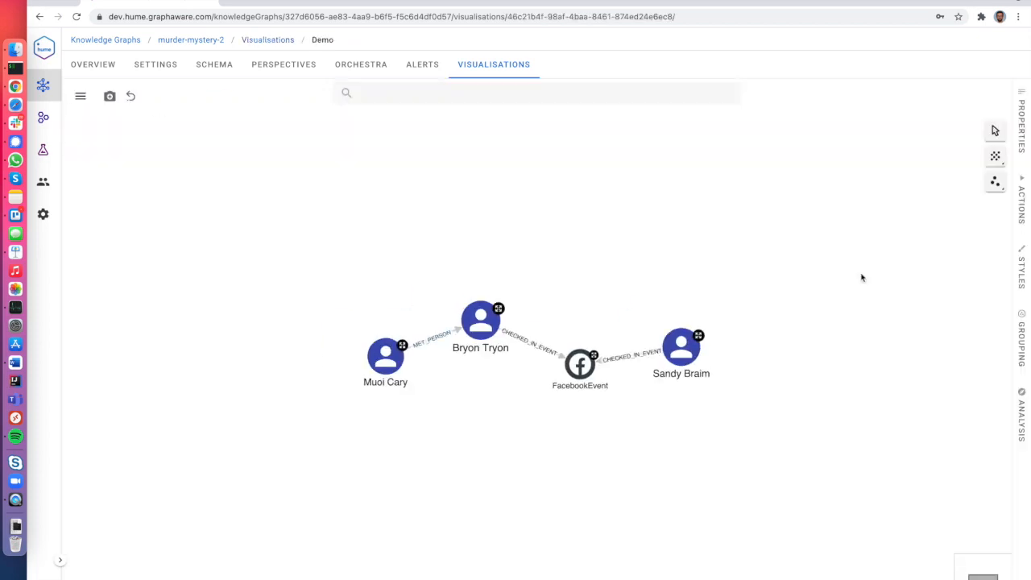
Switch to the schema overview, browse the results of an 'Az' node search, then clear it.
{"action": "left_click", "coordinate": [991, 184]}
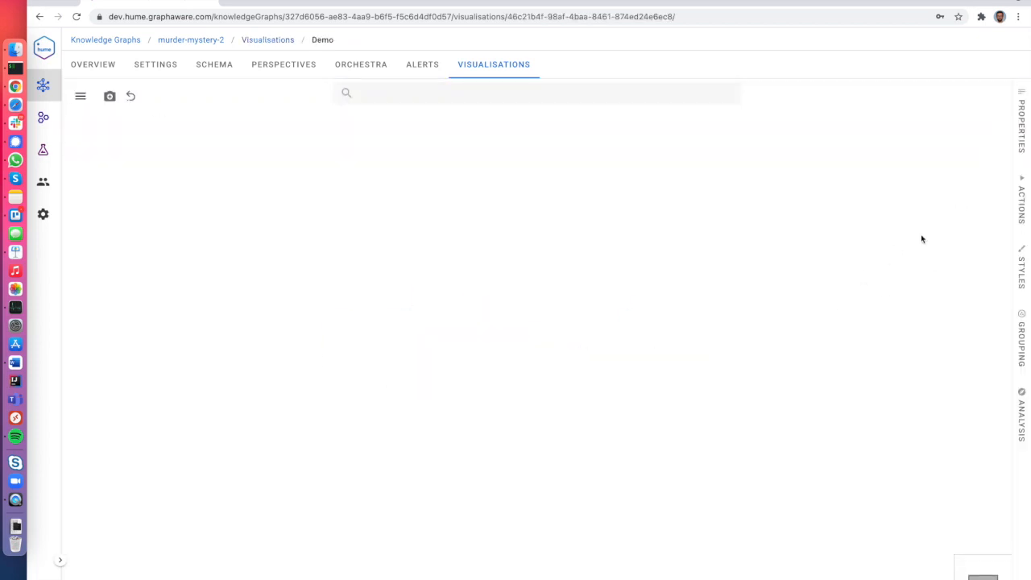
{"action": "left_click", "coordinate": [414, 95]}
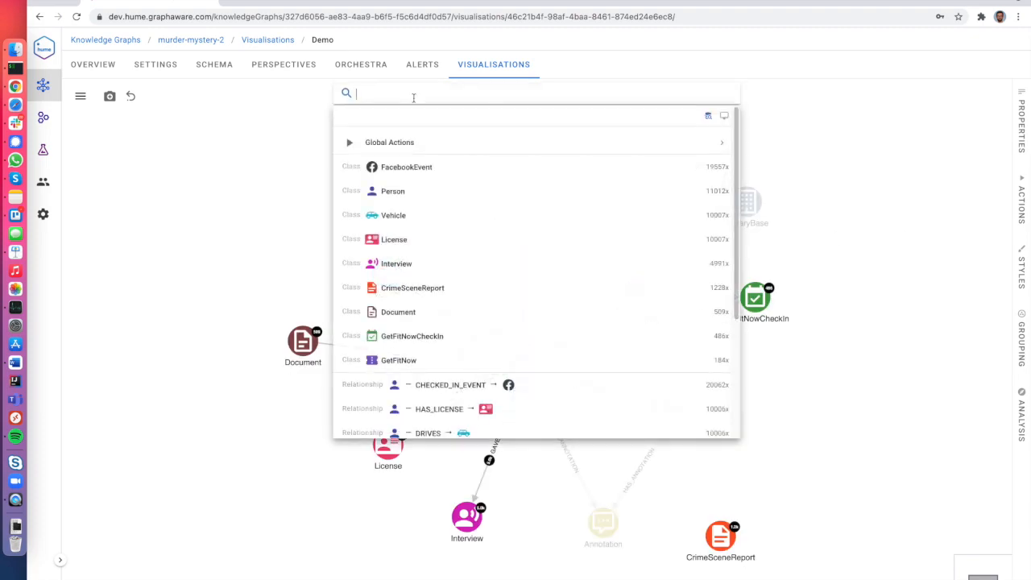
{"action": "type", "text": "Az"}
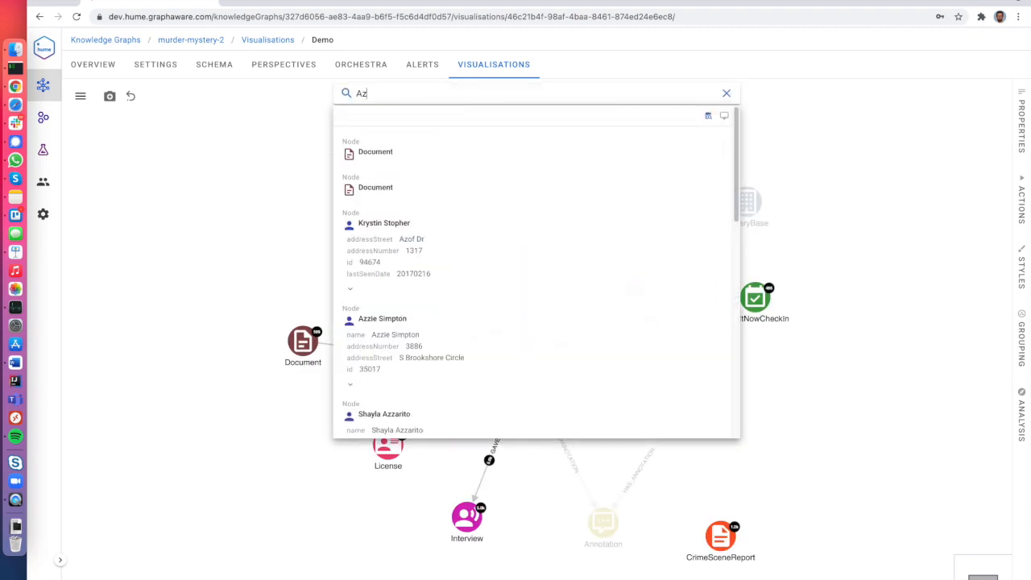
{"action": "scroll", "coordinate": [485, 331], "scroll_direction": "down", "scroll_amount": 5}
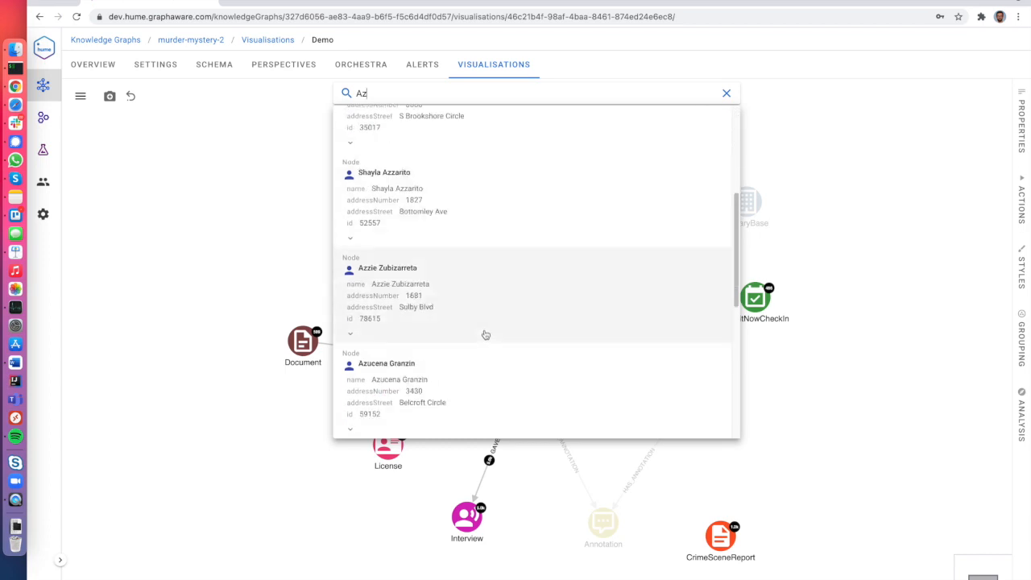
{"action": "scroll", "coordinate": [486, 335], "scroll_direction": "up", "scroll_amount": 2}
{"action": "scroll", "coordinate": [486, 335], "scroll_direction": "down", "scroll_amount": 3}
{"action": "scroll", "coordinate": [486, 331], "scroll_direction": "up", "scroll_amount": 6}
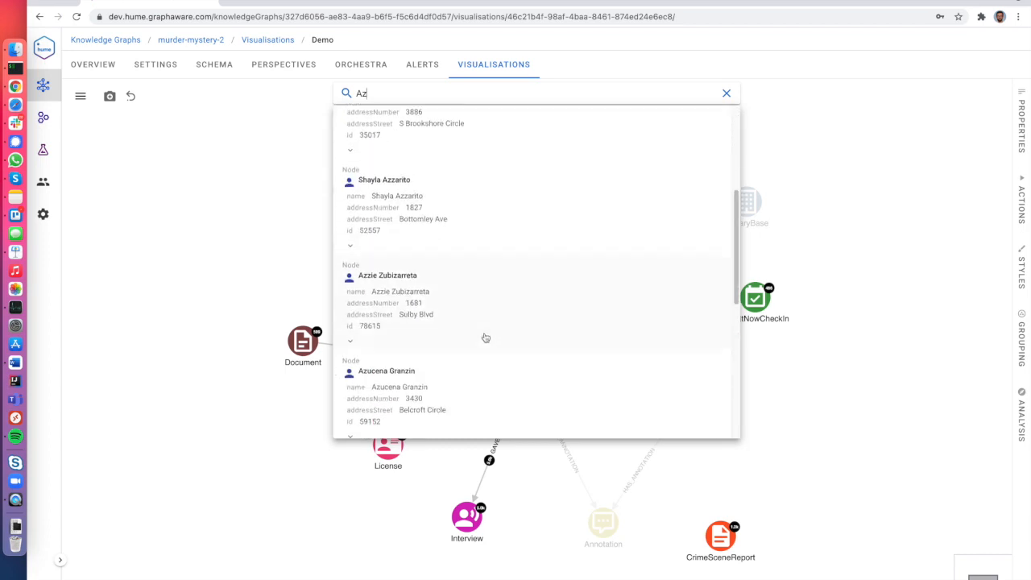
{"action": "key", "text": "BackSpace"}
{"action": "key", "text": "BackSpace"}
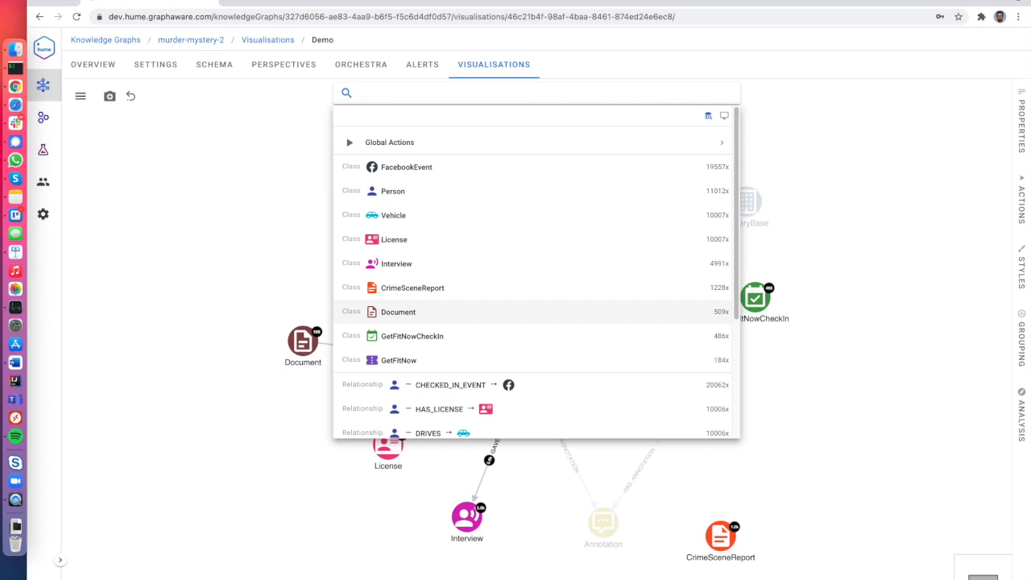
{"action": "type", "text": "Per"}
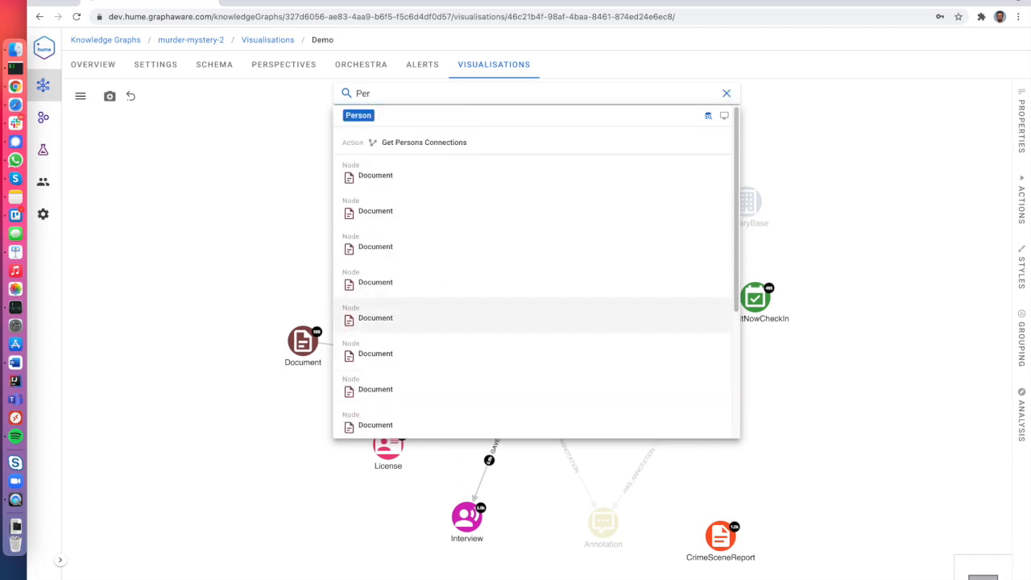
{"action": "type", "text": "son."}
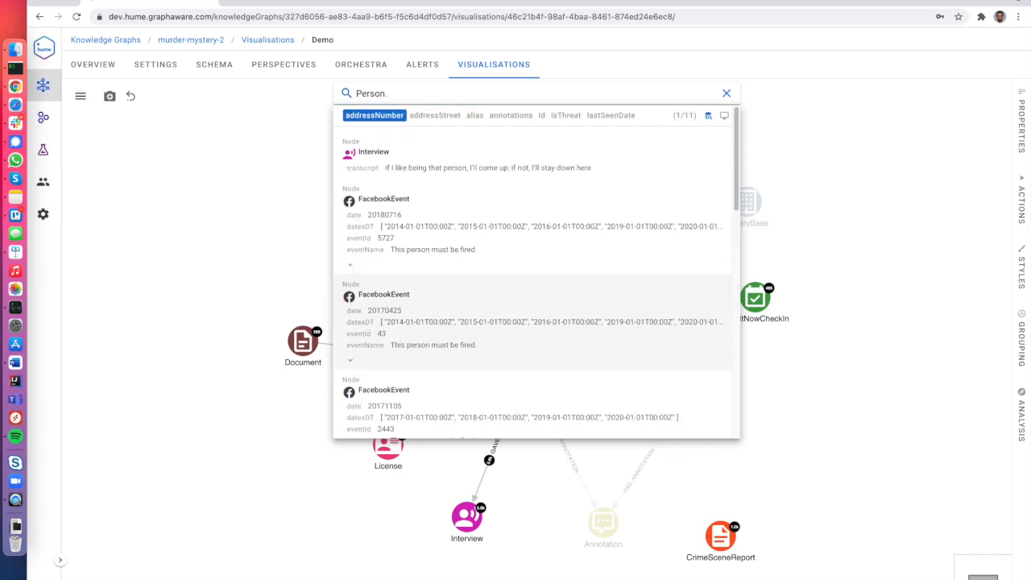
{"action": "type", "text": "name ~ Nin"}
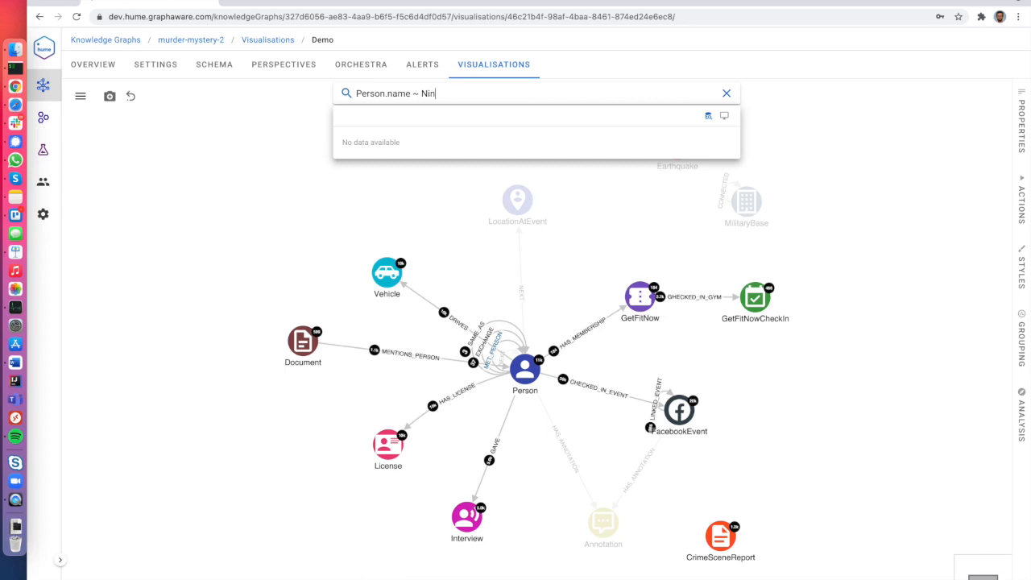
{"action": "left_click", "coordinate": [465, 201]}
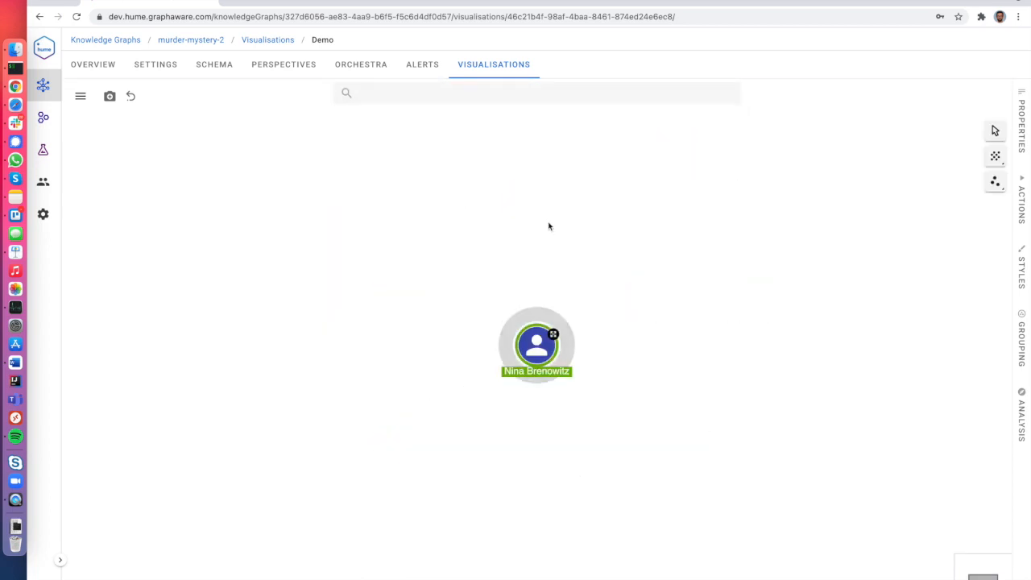
{"action": "left_click", "coordinate": [461, 99]}
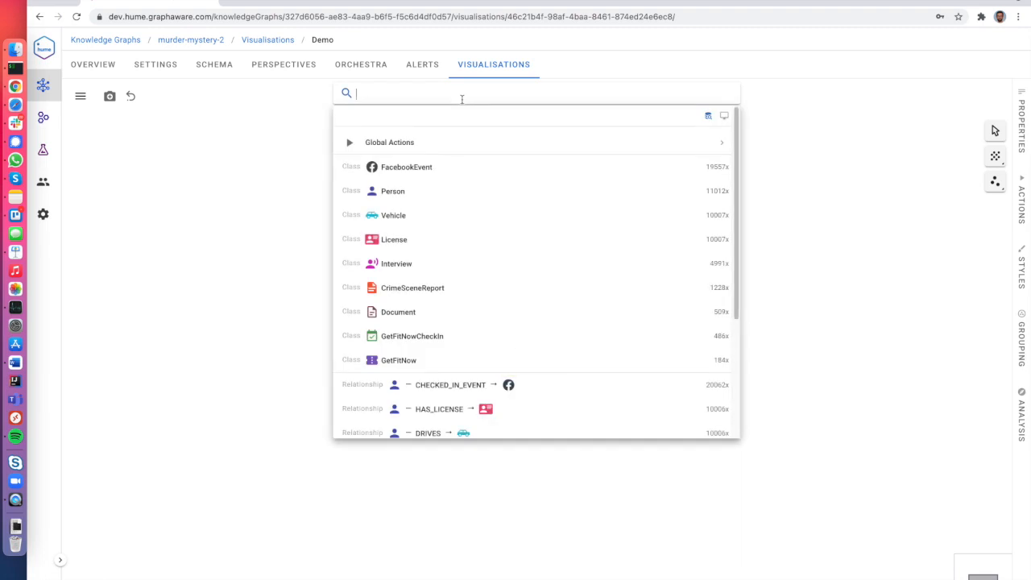
Glance at Perspectives, then reopen Demo and clear its canvas.
{"action": "left_click", "coordinate": [281, 66]}
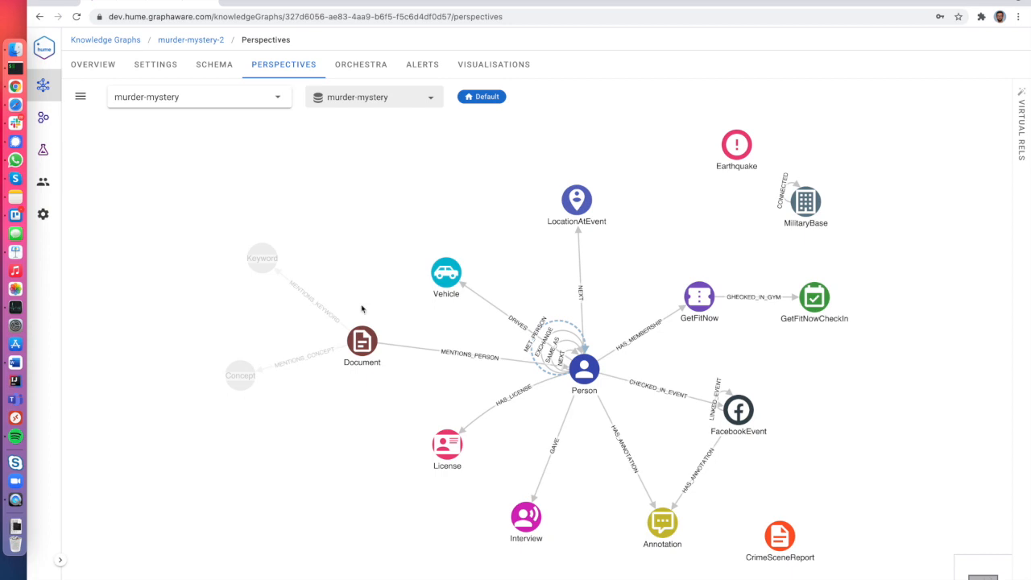
{"action": "left_click", "coordinate": [471, 65]}
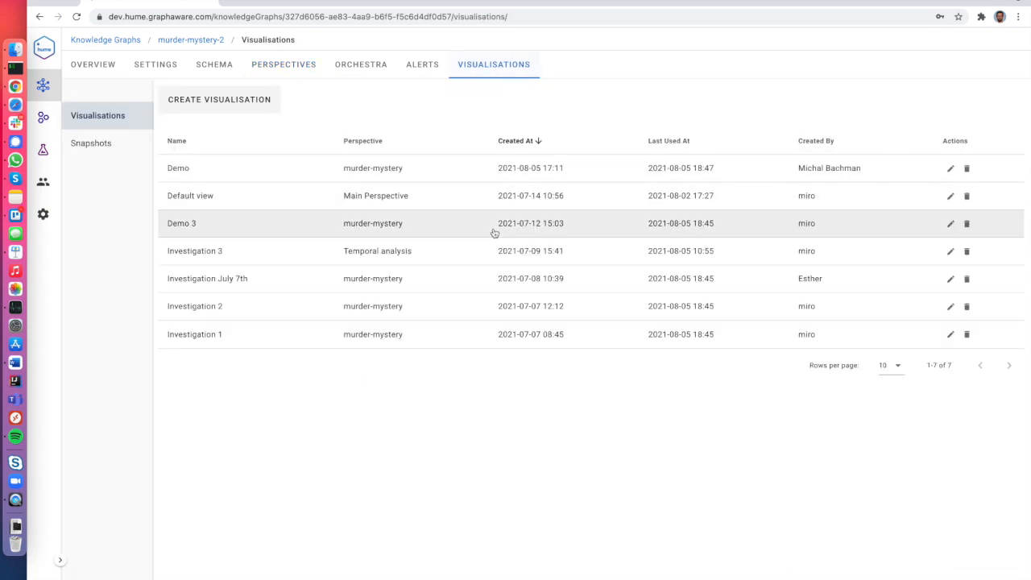
{"action": "left_click", "coordinate": [423, 182]}
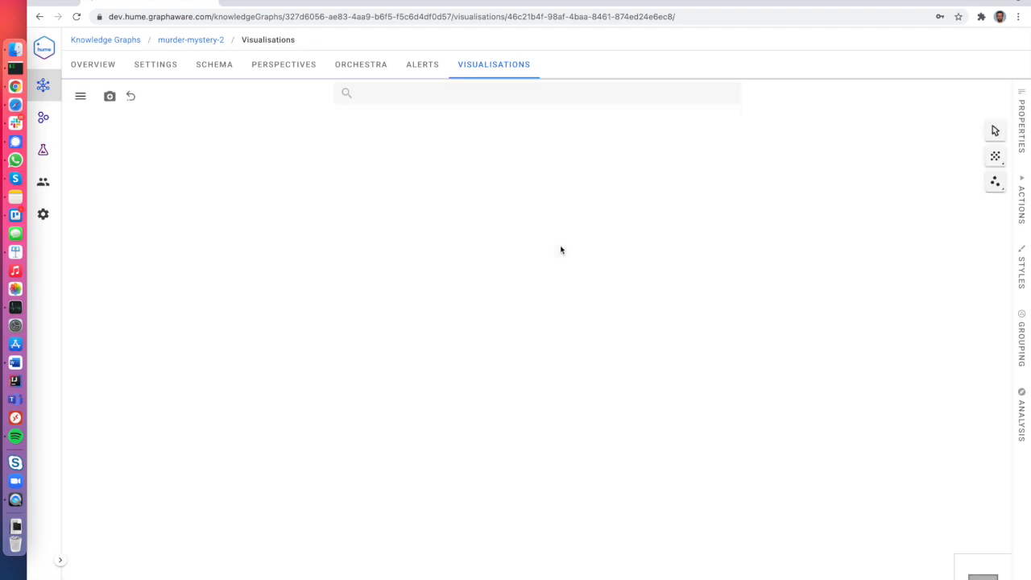
{"action": "left_click", "coordinate": [995, 182]}
{"action": "left_click", "coordinate": [958, 254]}
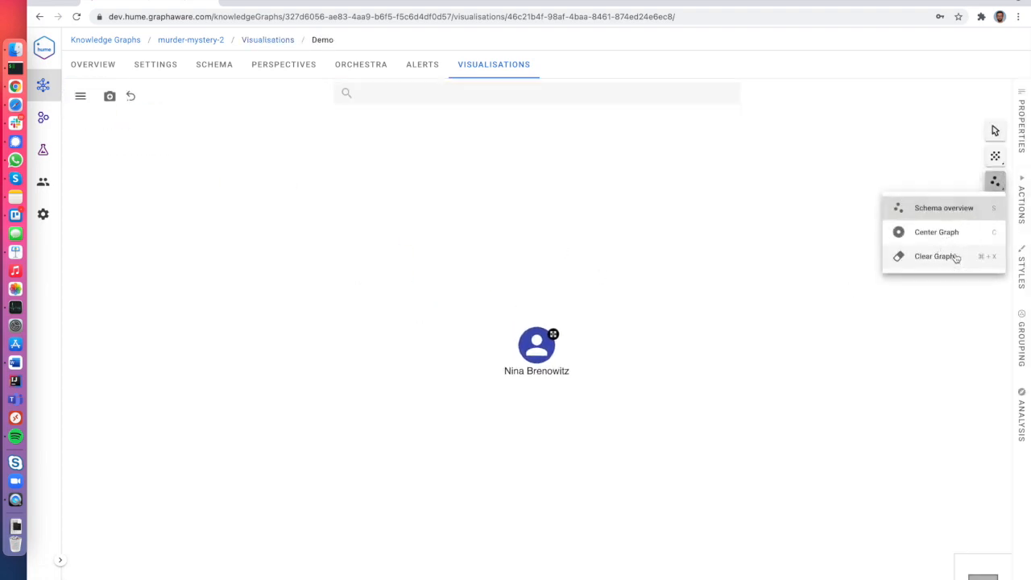
{"action": "left_click", "coordinate": [386, 91]}
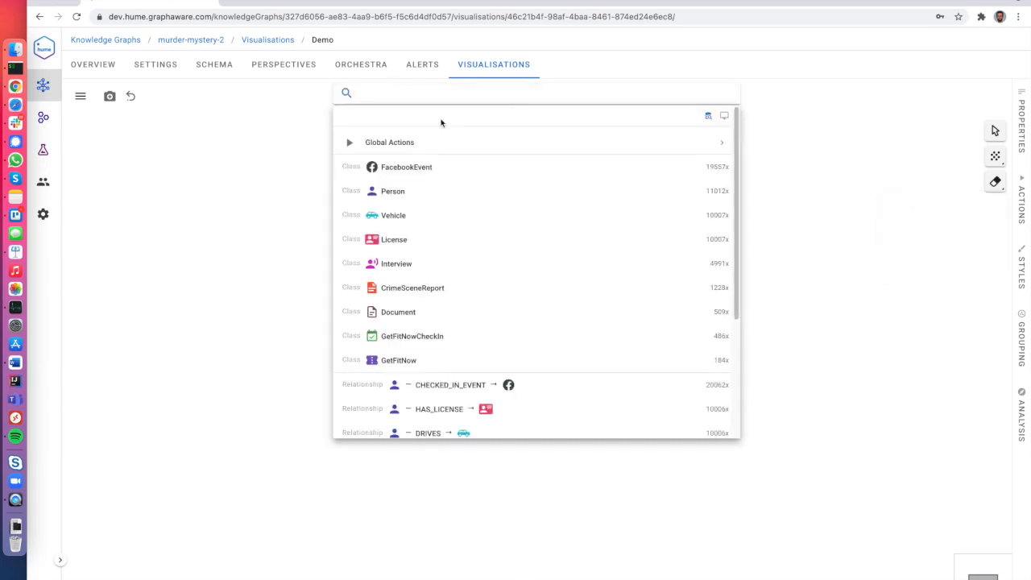
Load all vehicles matching 'Az' onto the canvas, clear them, and go to Perspectives.
{"action": "type", "text": "Az"}
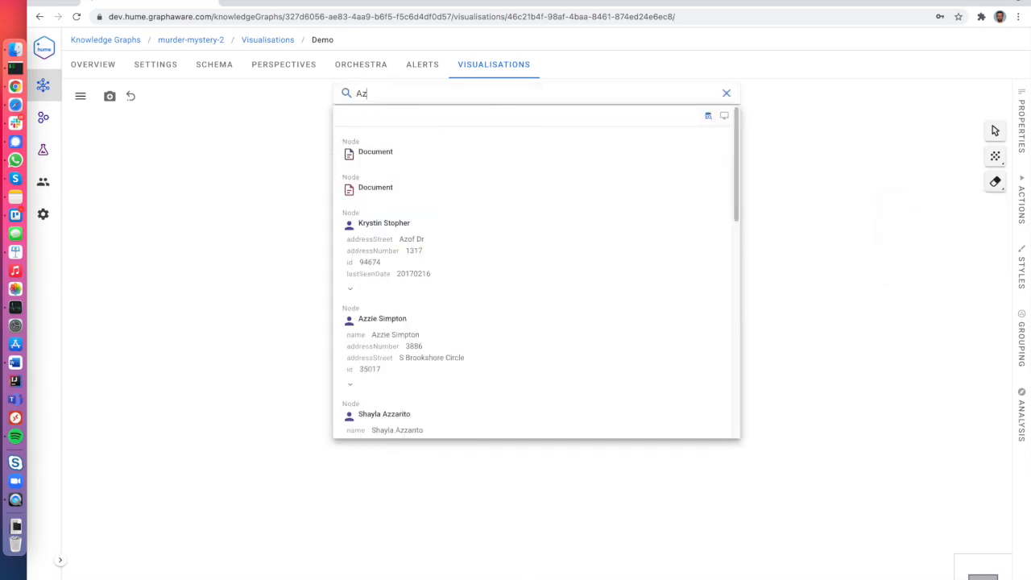
{"action": "scroll", "coordinate": [415, 360], "scroll_direction": "down", "scroll_amount": 2}
{"action": "scroll", "coordinate": [417, 361], "scroll_direction": "up", "scroll_amount": 2}
{"action": "scroll", "coordinate": [452, 340], "scroll_direction": "down", "scroll_amount": 10}
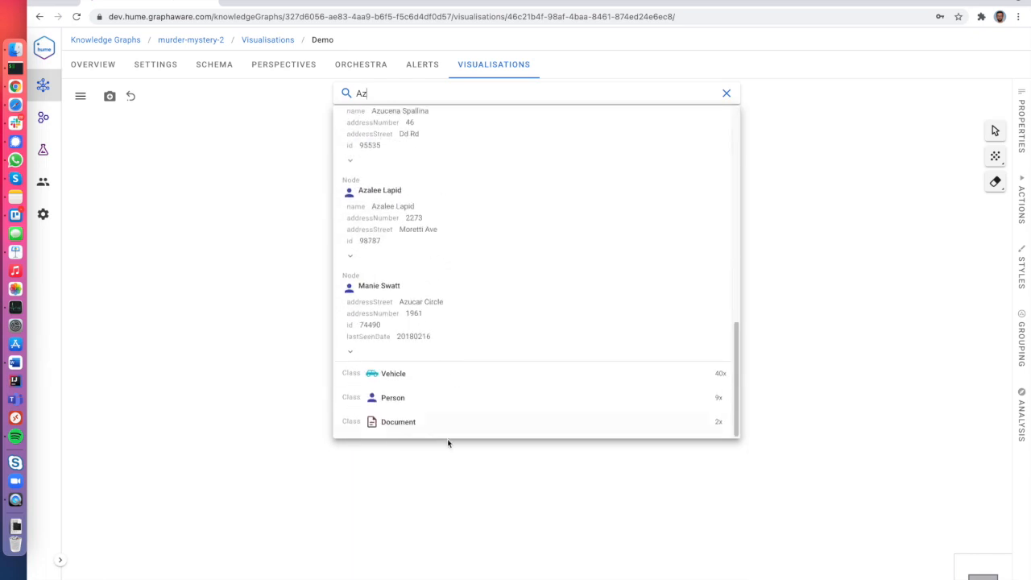
{"action": "left_click", "coordinate": [412, 372]}
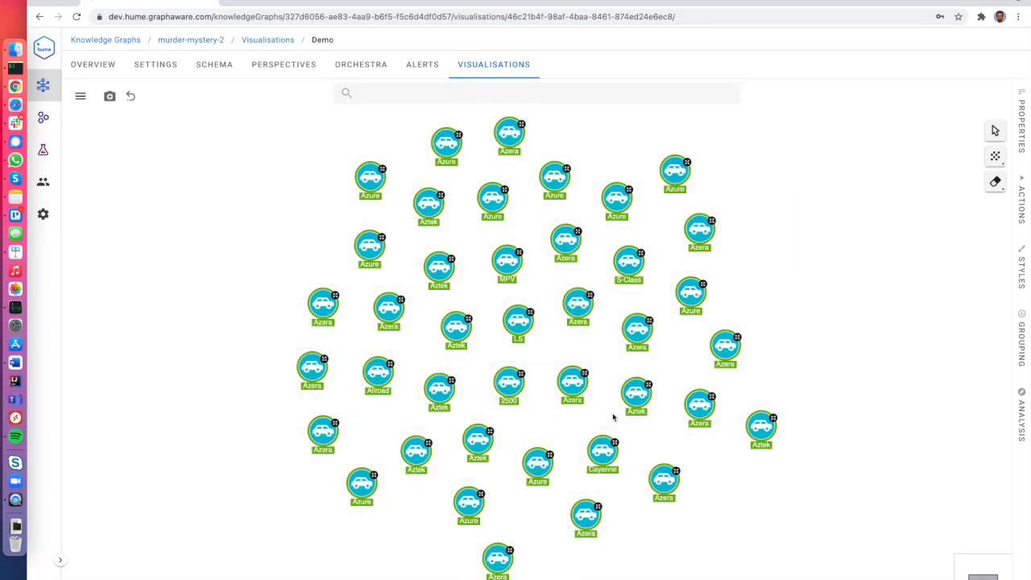
{"action": "left_click", "coordinate": [995, 181]}
{"action": "left_click", "coordinate": [281, 66]}
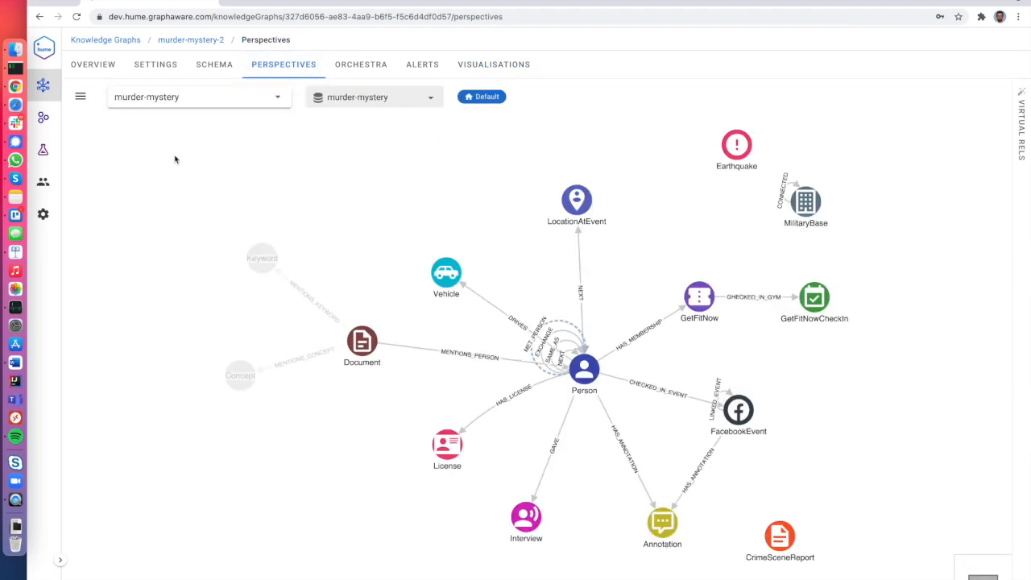
In Search Relevance, change Vehicle's carModel from 1 to 3 and save.
{"action": "left_click", "coordinate": [80, 97]}
{"action": "left_click", "coordinate": [106, 189]}
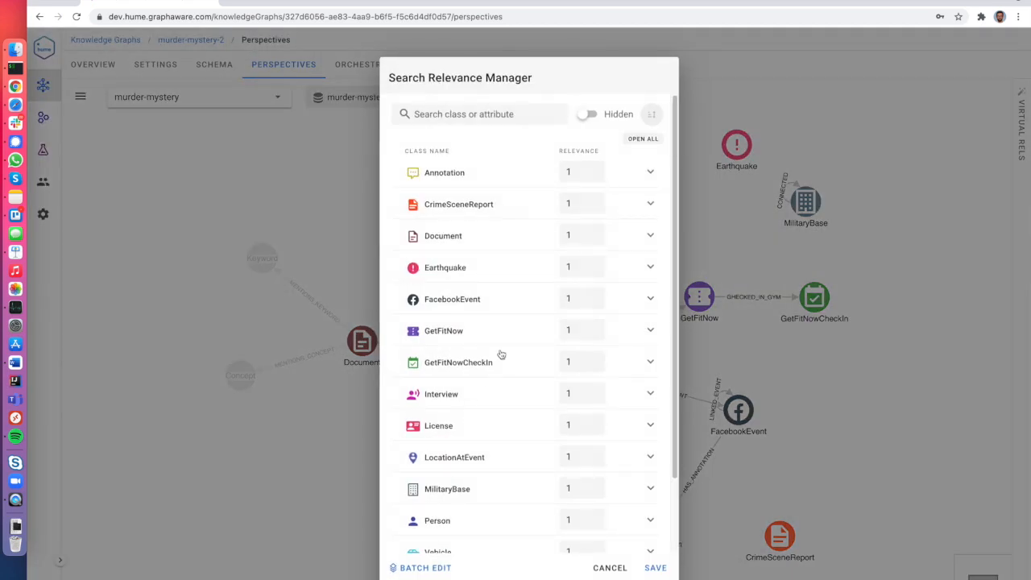
{"action": "scroll", "coordinate": [499, 356], "scroll_direction": "down", "scroll_amount": 1}
{"action": "scroll", "coordinate": [499, 354], "scroll_direction": "down", "scroll_amount": 3}
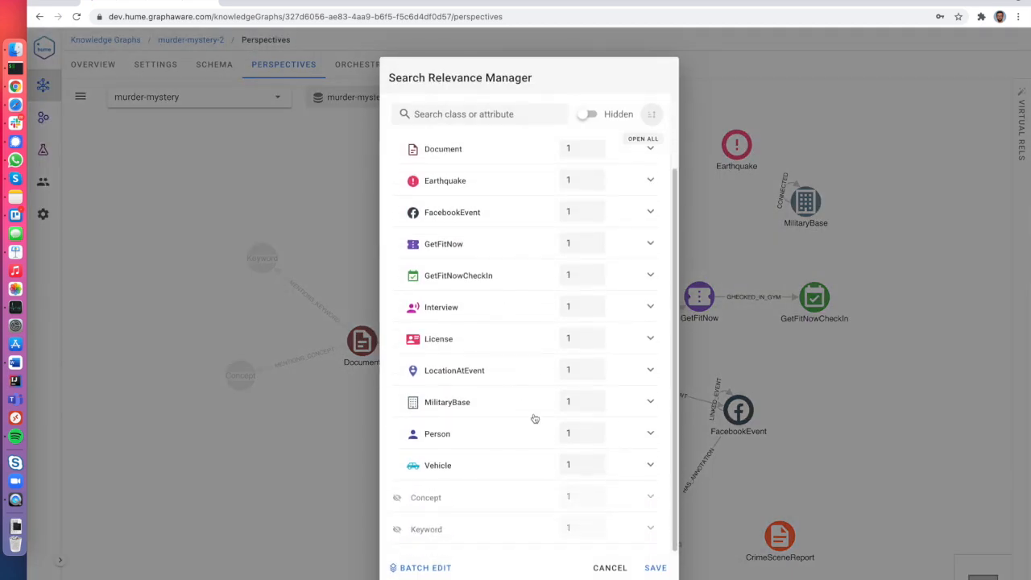
{"action": "left_click", "coordinate": [649, 467]}
{"action": "scroll", "coordinate": [584, 504], "scroll_direction": "down", "scroll_amount": 3}
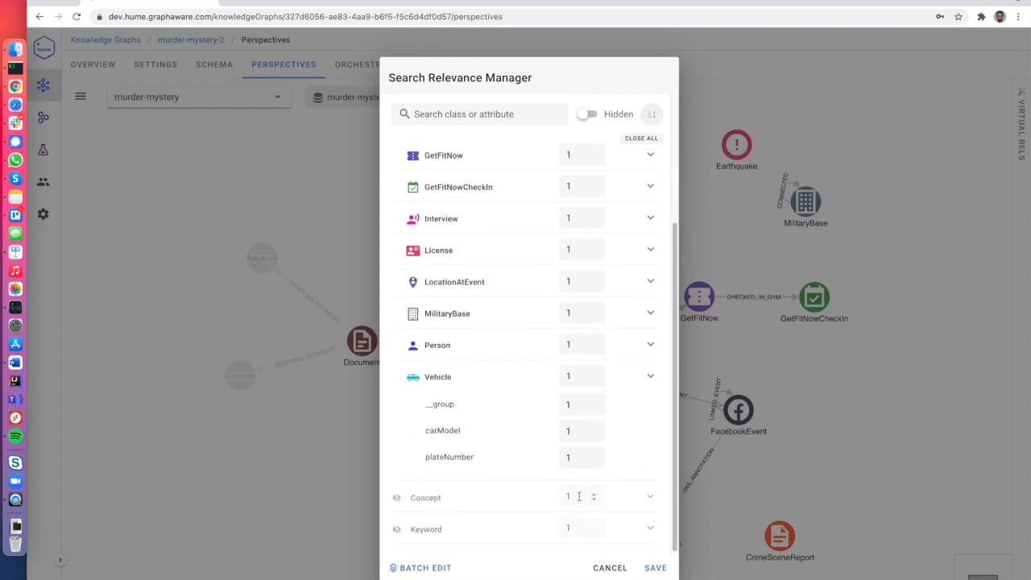
{"action": "left_click_drag", "start_coordinate": [572, 433], "coordinate": [543, 431]}
{"action": "type", "text": "3"}
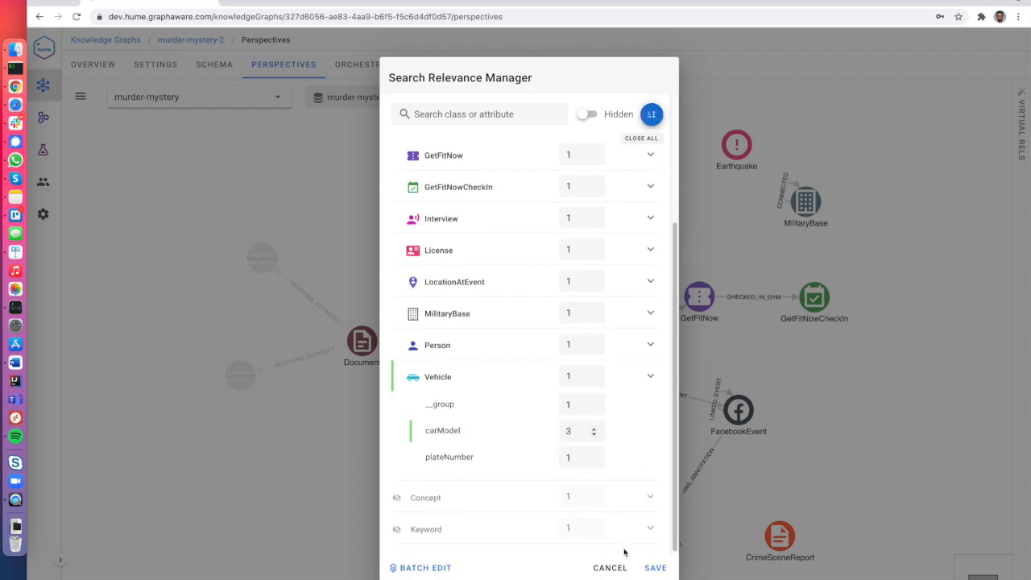
{"action": "left_click", "coordinate": [655, 567]}
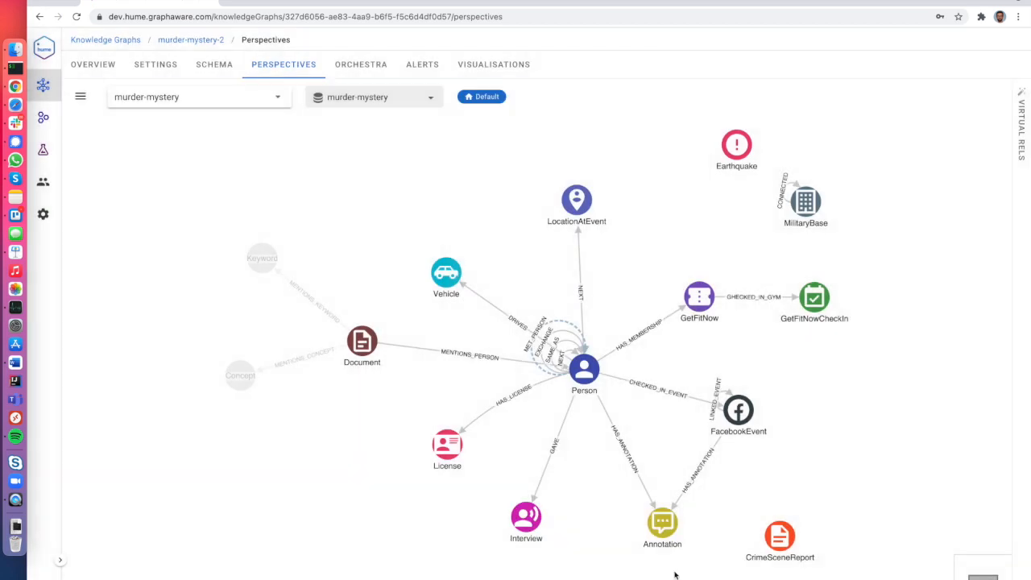
In Demo, search 'Az', add the top-listed Aztek vehicle, then clear the canvas.
{"action": "left_click", "coordinate": [494, 65]}
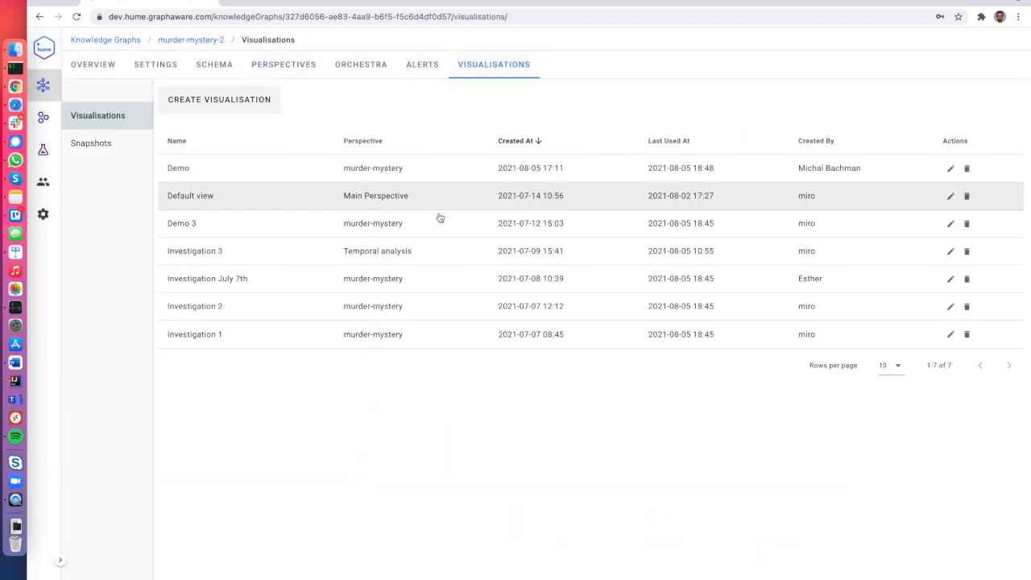
{"action": "left_click", "coordinate": [294, 174]}
{"action": "left_click", "coordinate": [437, 94]}
{"action": "type", "text": "Az"}
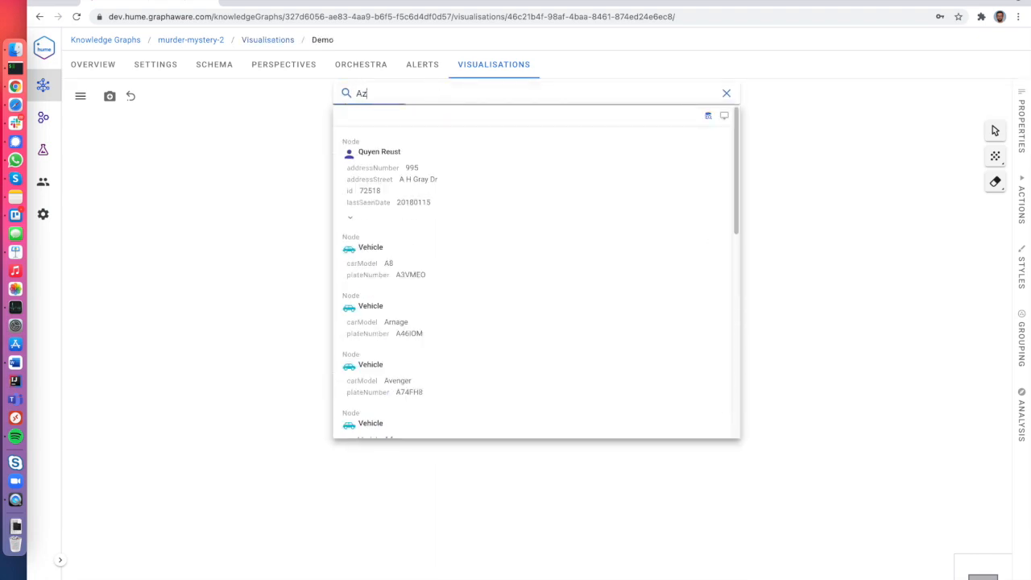
{"action": "scroll", "coordinate": [447, 318], "scroll_direction": "down", "scroll_amount": 5}
{"action": "scroll", "coordinate": [448, 320], "scroll_direction": "down", "scroll_amount": 3}
{"action": "scroll", "coordinate": [533, 406], "scroll_direction": "up", "scroll_amount": 10}
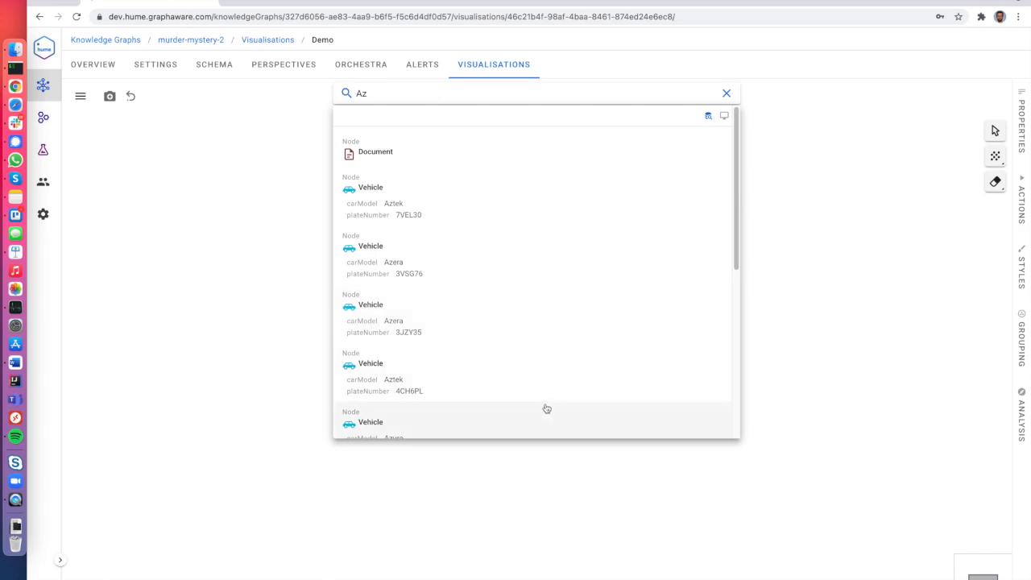
{"action": "left_click", "coordinate": [444, 205]}
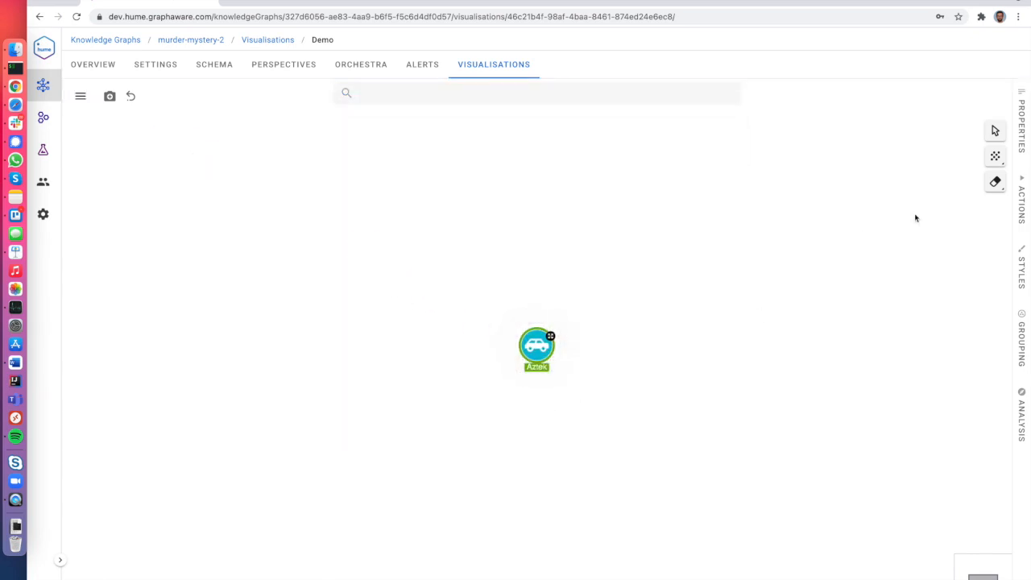
{"action": "left_click", "coordinate": [999, 182]}
{"action": "left_click", "coordinate": [472, 97]}
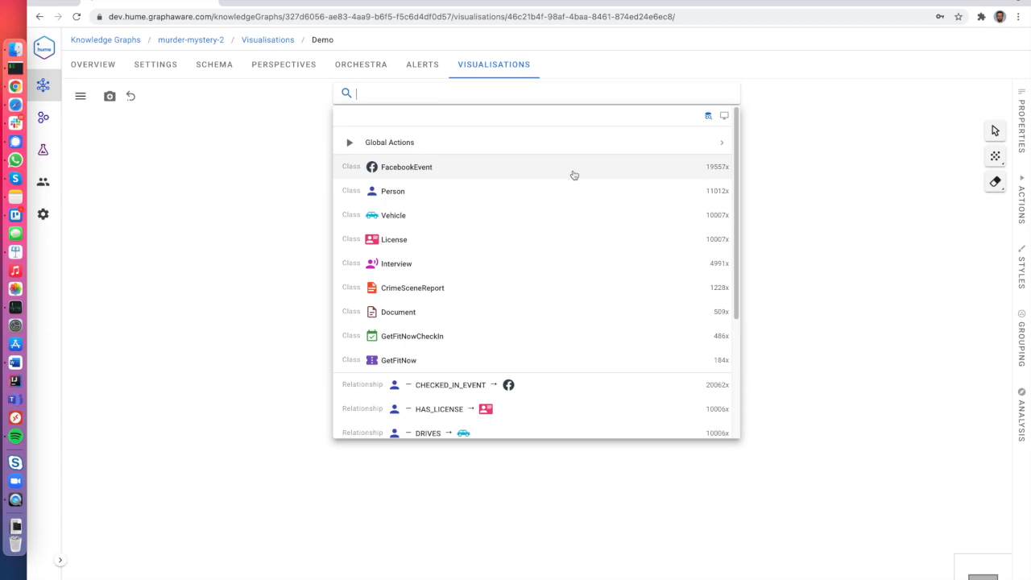
Add the person matching 'Bryo' and set person double-click to the expand-2-hops action.
{"action": "type", "text": "Bryon"}
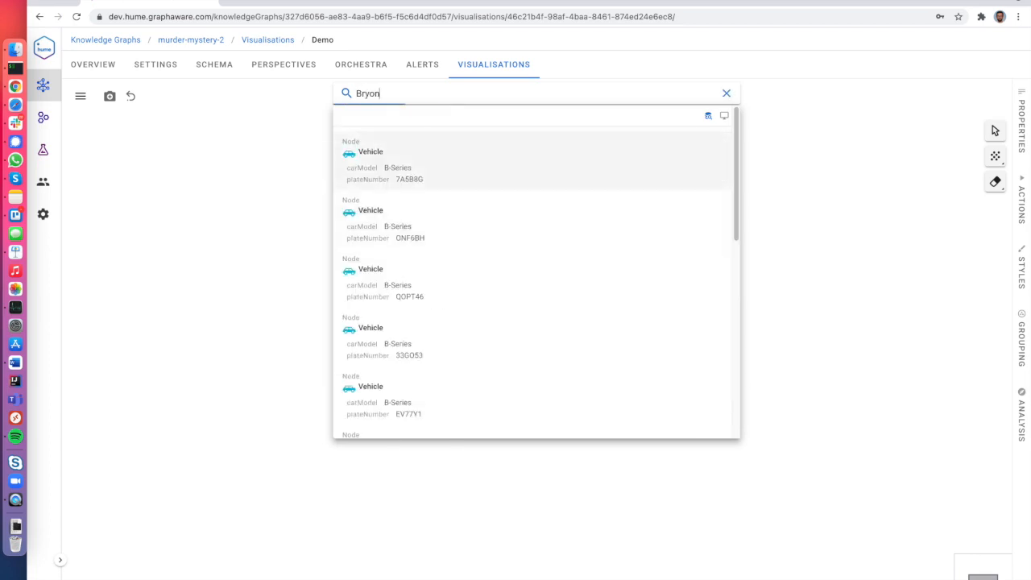
{"action": "left_click", "coordinate": [539, 202]}
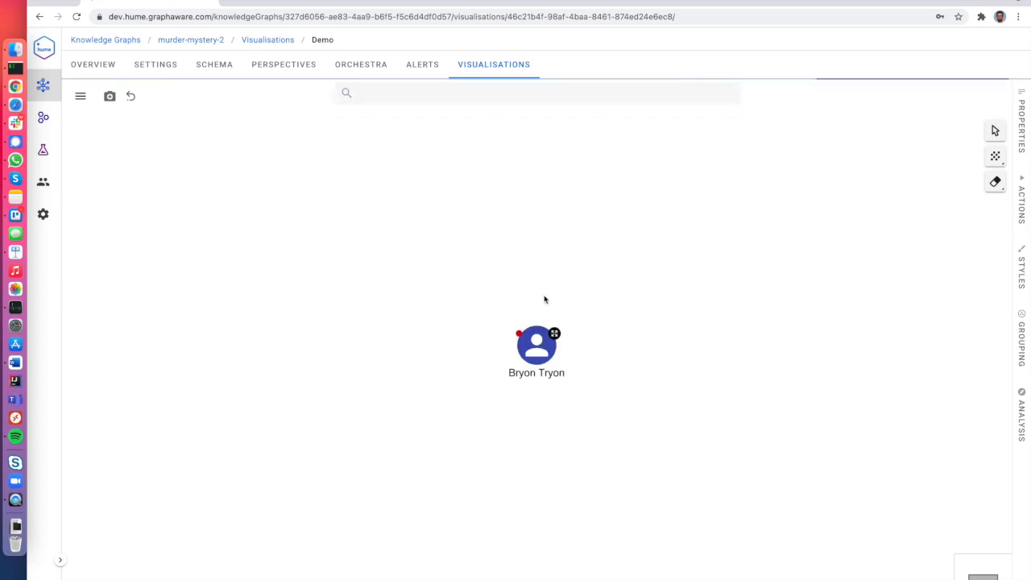
{"action": "right_click", "coordinate": [544, 342]}
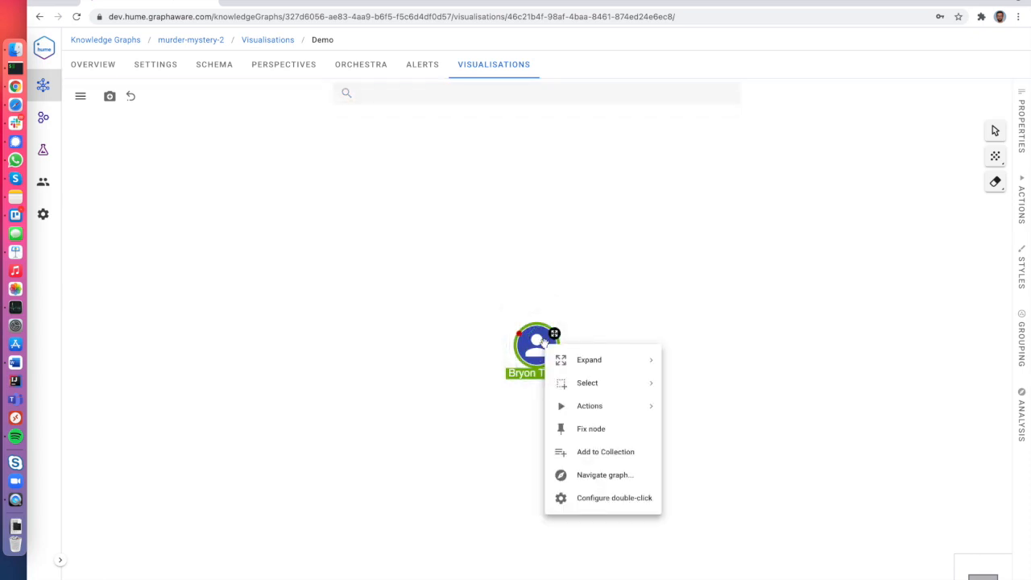
{"action": "left_click", "coordinate": [613, 497]}
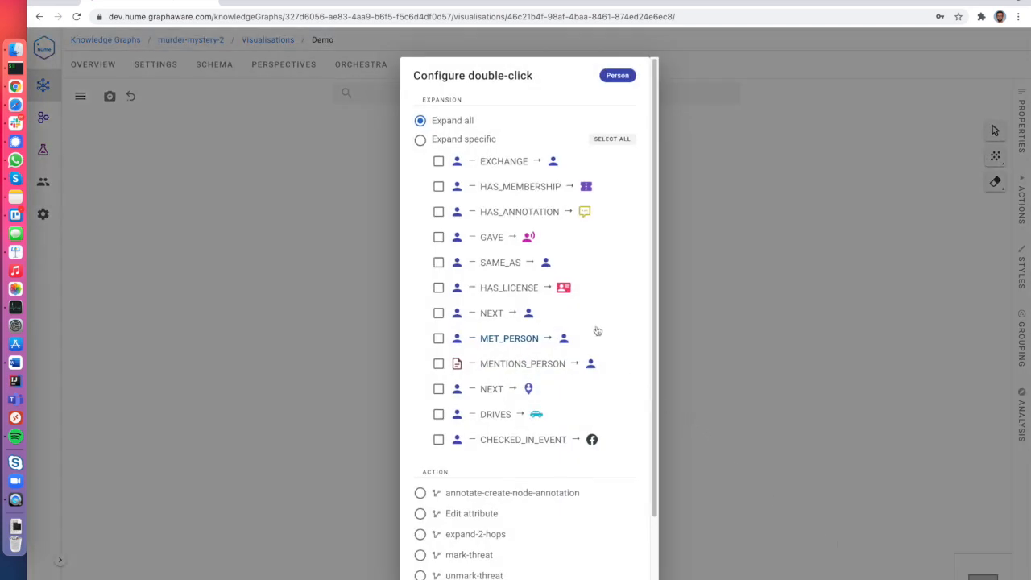
{"action": "left_click", "coordinate": [419, 139]}
{"action": "scroll", "coordinate": [590, 392], "scroll_direction": "down", "scroll_amount": 2}
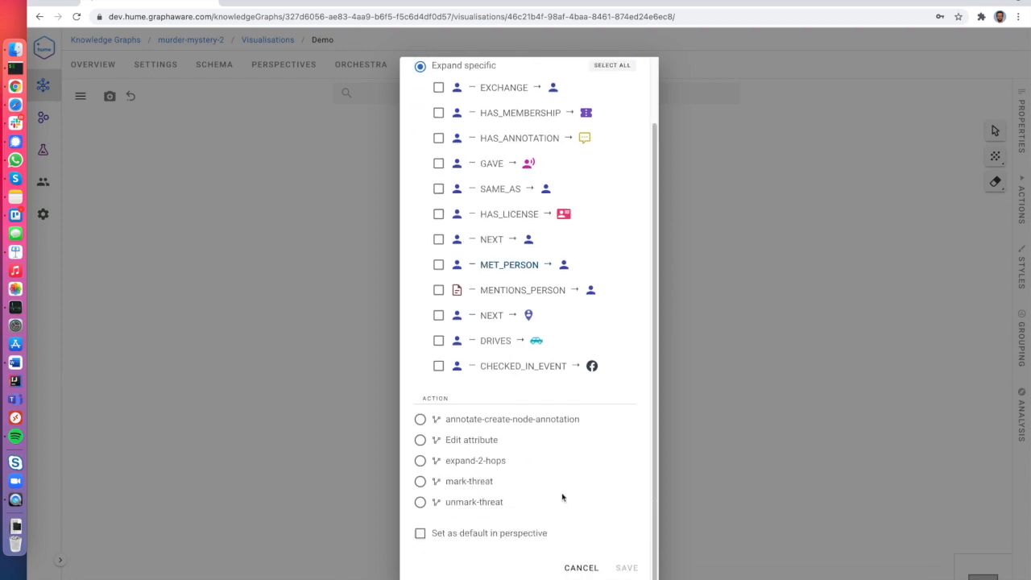
{"action": "left_click", "coordinate": [429, 462]}
{"action": "left_click", "coordinate": [626, 568]}
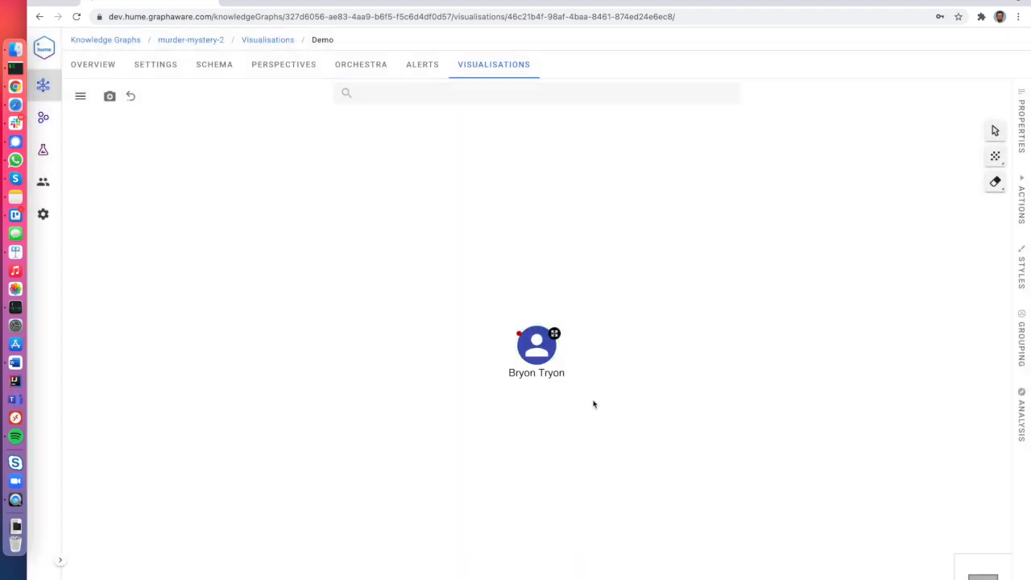
Try the 2-hop expansion on the person, undo it, and delete the node.
{"action": "left_click", "coordinate": [531, 348]}
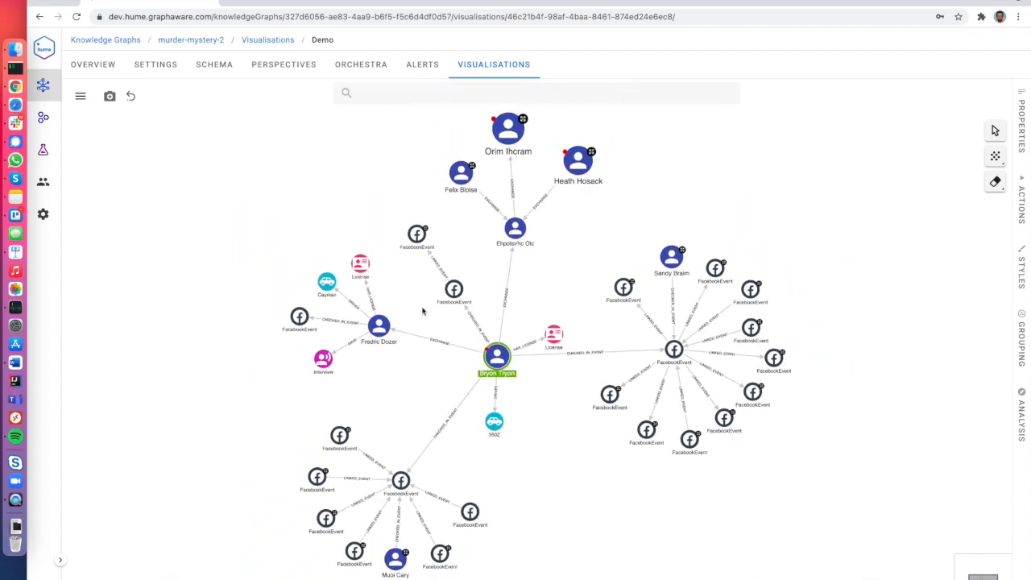
{"action": "left_click", "coordinate": [130, 97]}
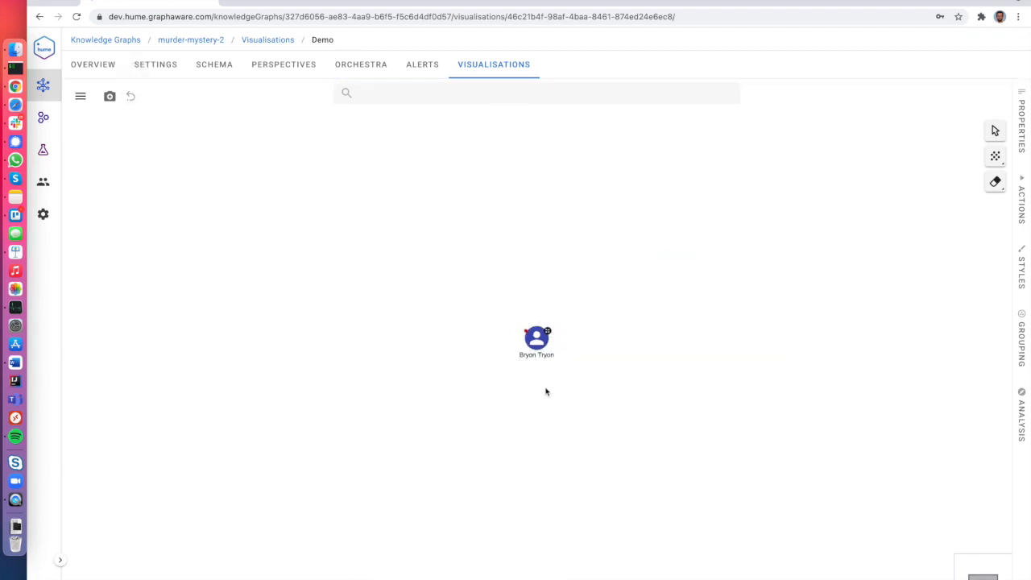
{"action": "left_click", "coordinate": [526, 332]}
{"action": "key", "text": "Delete"}
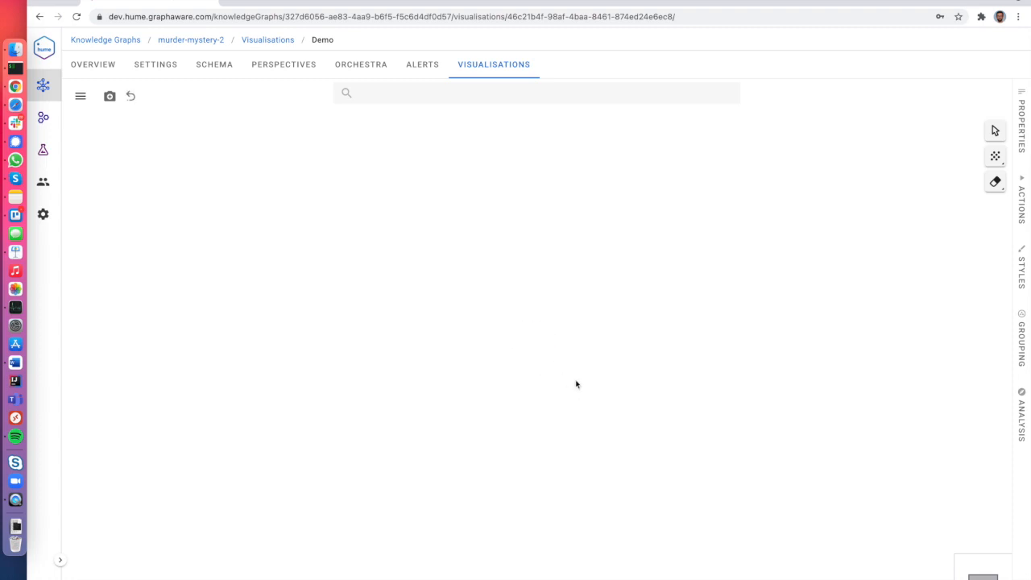
{"action": "left_click", "coordinate": [420, 72]}
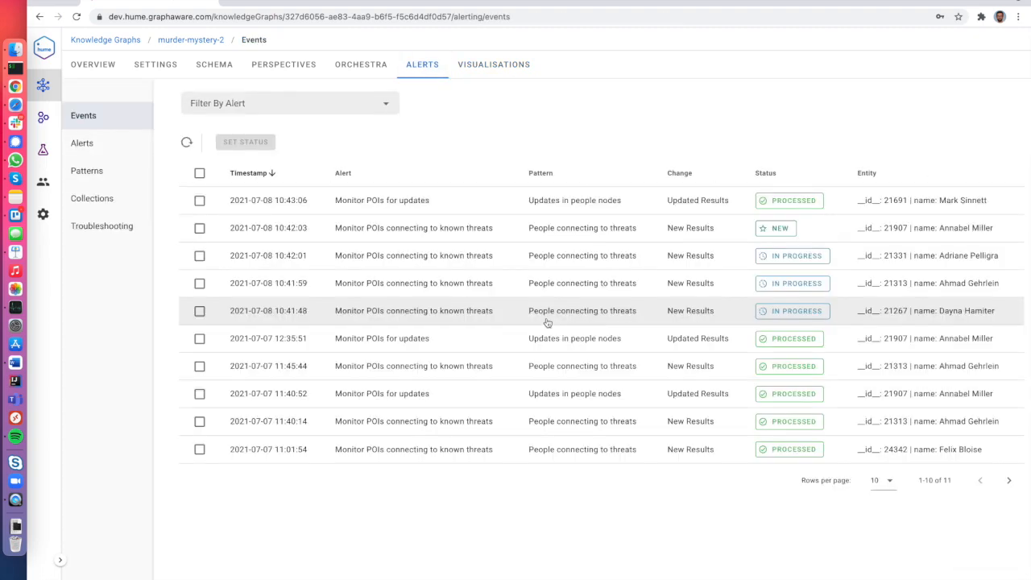
Show the alert Patterns list: Updates in people nodes and People connecting to threats.
{"action": "left_click", "coordinate": [107, 178]}
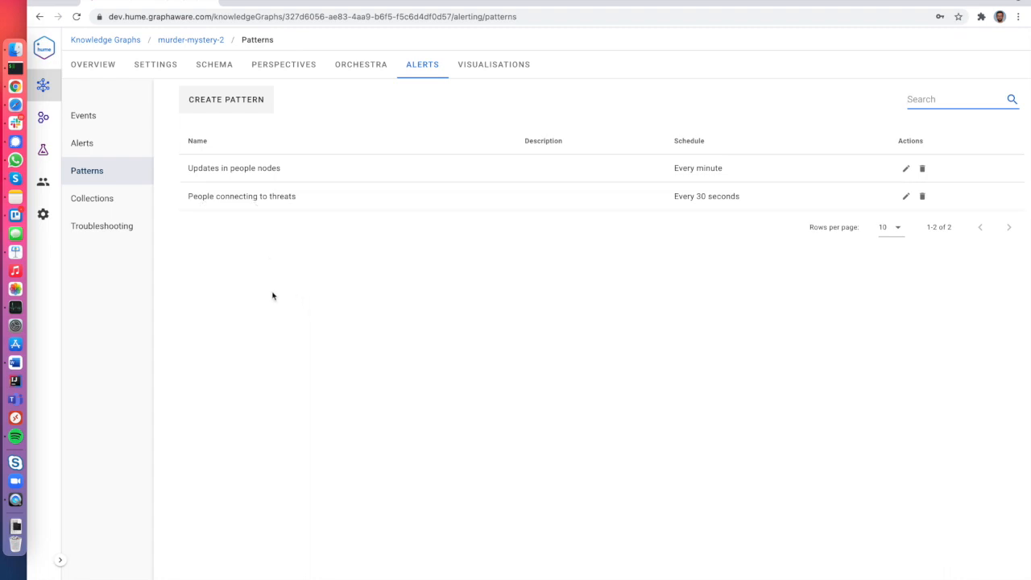
{"action": "left_click", "coordinate": [273, 200]}
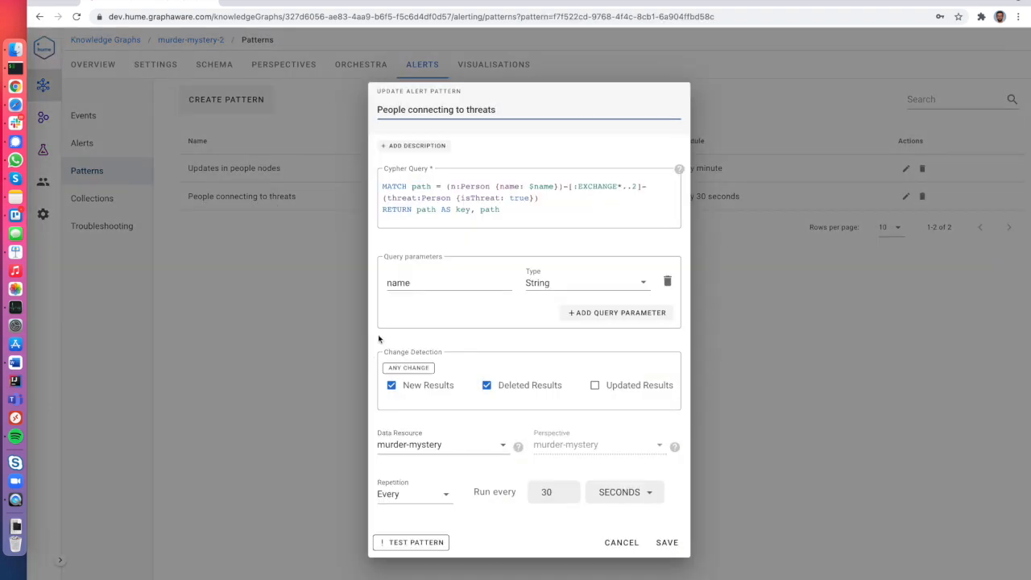
{"action": "left_click_drag", "start_coordinate": [448, 191], "coordinate": [552, 191]}
{"action": "left_click", "coordinate": [539, 191]}
{"action": "left_click_drag", "start_coordinate": [562, 186], "coordinate": [642, 186]}
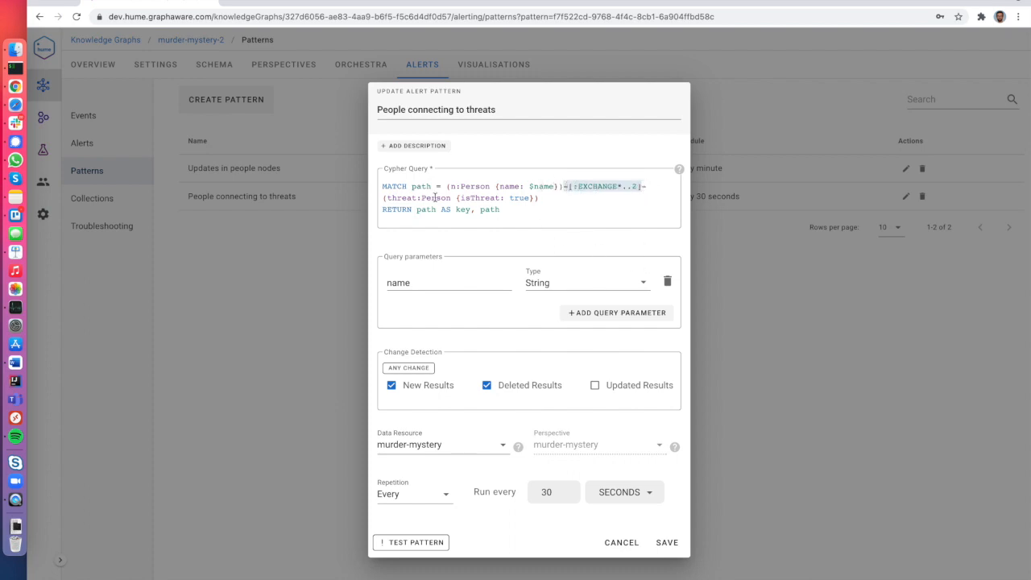
{"action": "left_click_drag", "start_coordinate": [460, 198], "coordinate": [528, 200]}
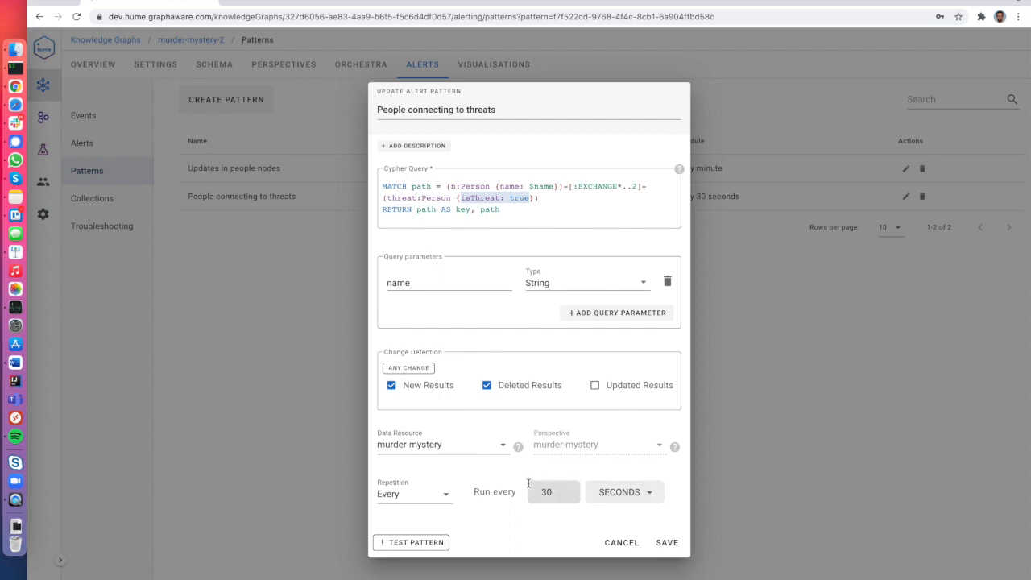
{"action": "left_click", "coordinate": [613, 544]}
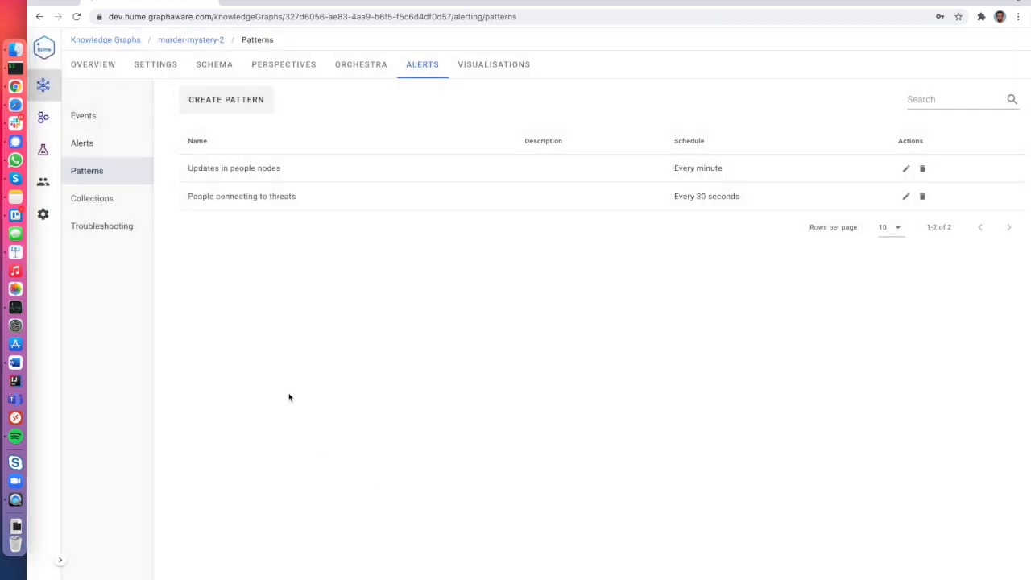
Create an empty 'Demo POIs' collection on the murder-mystery perspective.
{"action": "left_click", "coordinate": [116, 206]}
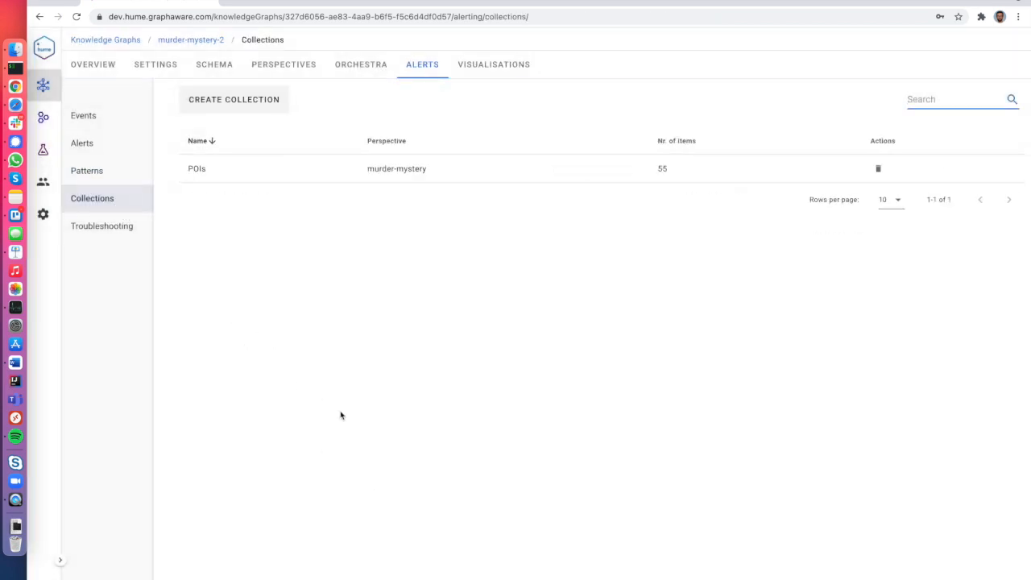
{"action": "left_click", "coordinate": [239, 103]}
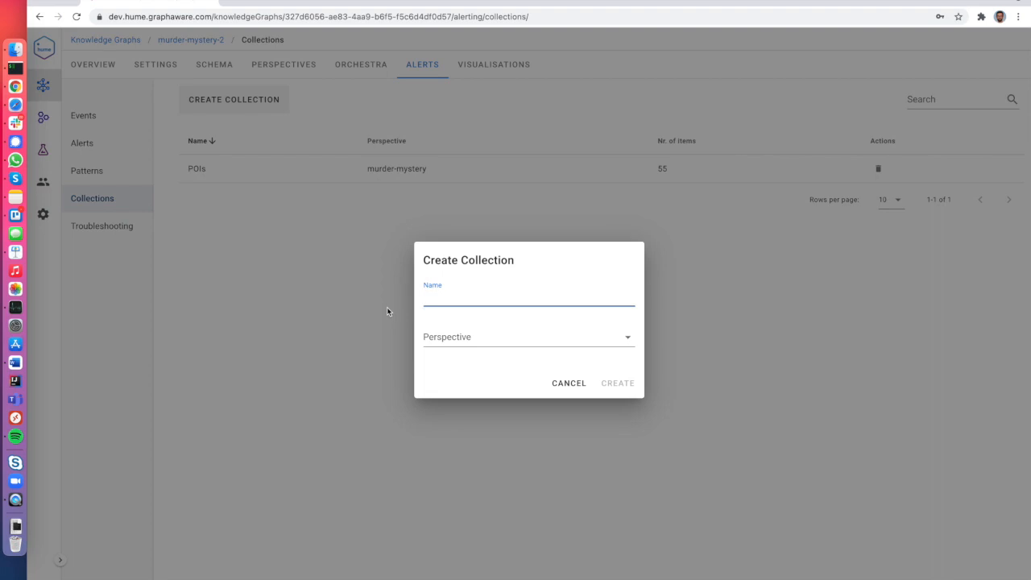
{"action": "type", "text": "Demo POIs"}
{"action": "left_click", "coordinate": [451, 338]}
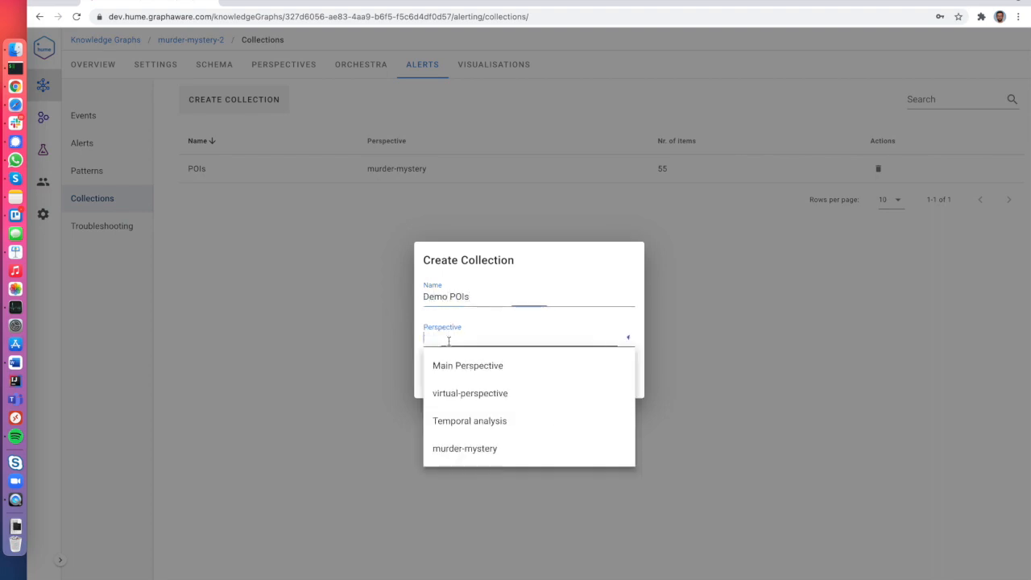
{"action": "left_click", "coordinate": [456, 449]}
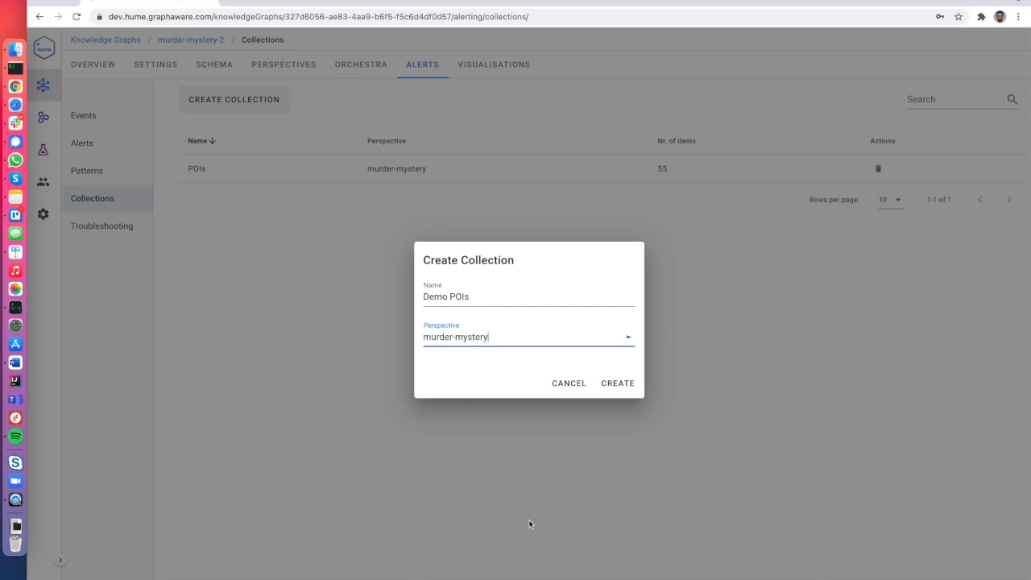
{"action": "left_click", "coordinate": [624, 384]}
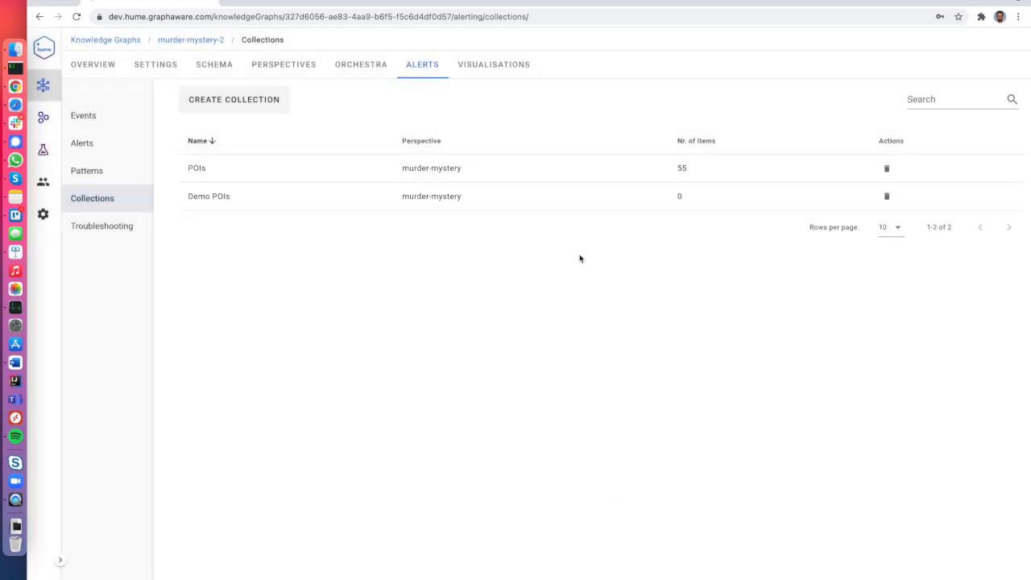
{"action": "left_click", "coordinate": [496, 67]}
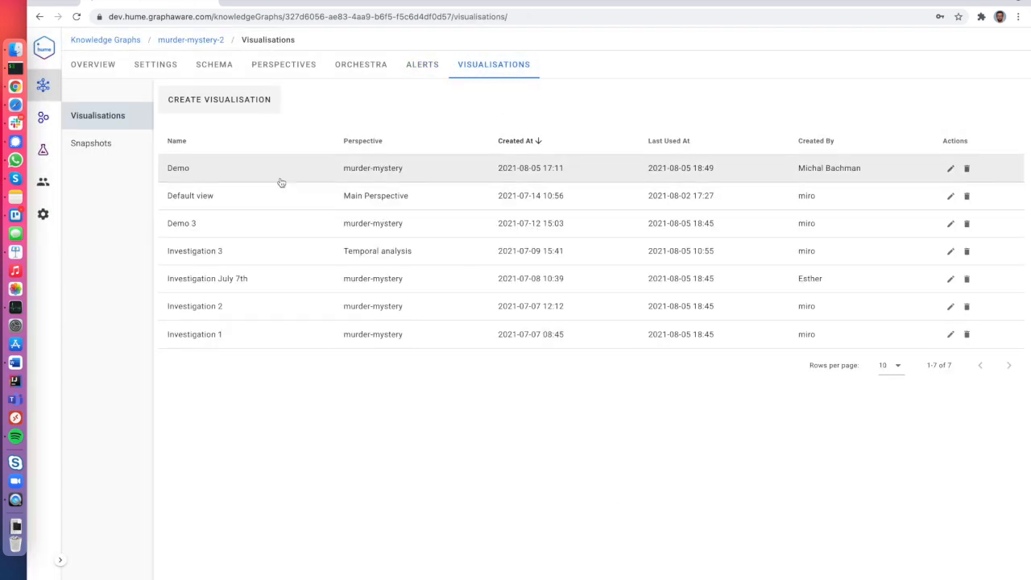
Open the Demo visualisation and load all Person nodes onto the canvas.
{"action": "left_click", "coordinate": [281, 182]}
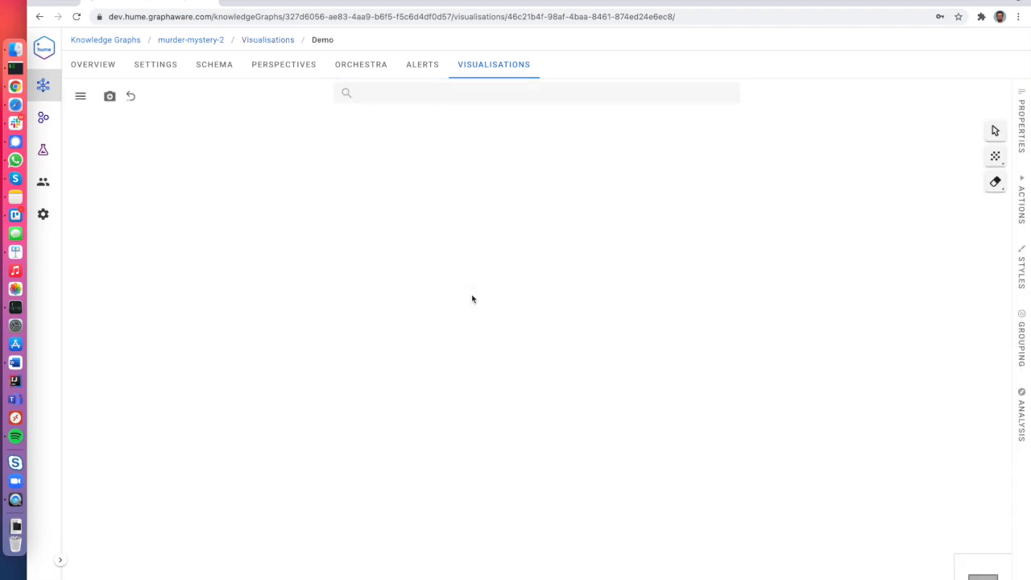
{"action": "left_click", "coordinate": [476, 94]}
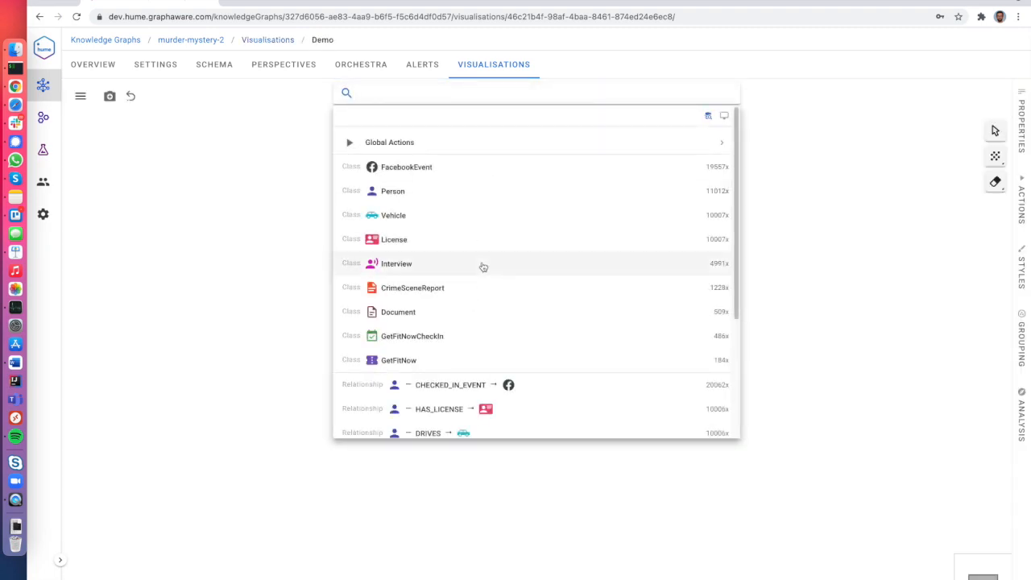
{"action": "left_click", "coordinate": [463, 194]}
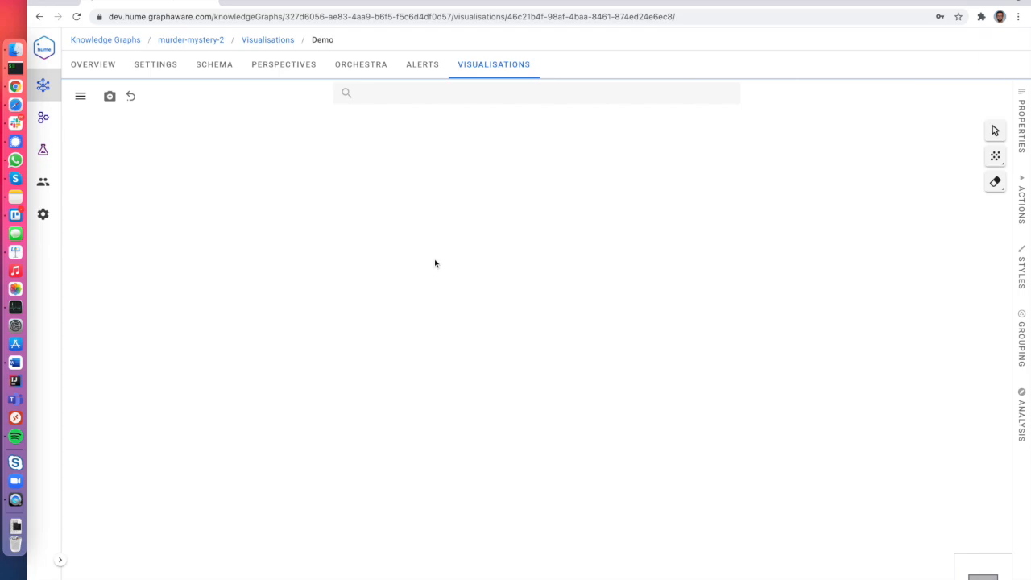
Expand three people to reveal their licences, vehicles, interviews and events.
{"action": "scroll", "coordinate": [392, 262], "scroll_direction": "up", "scroll_amount": 5}
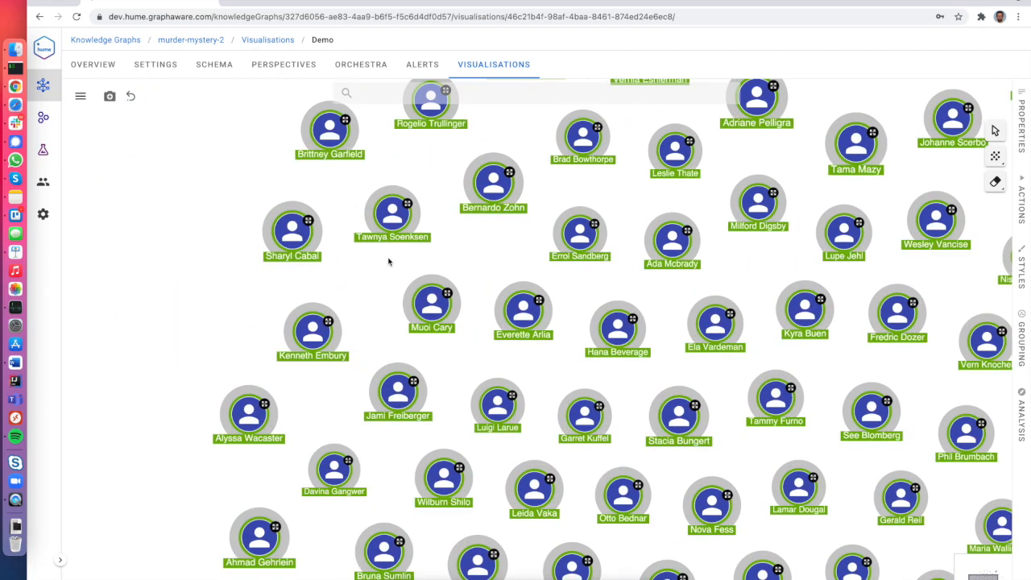
{"action": "double_click", "coordinate": [394, 211]}
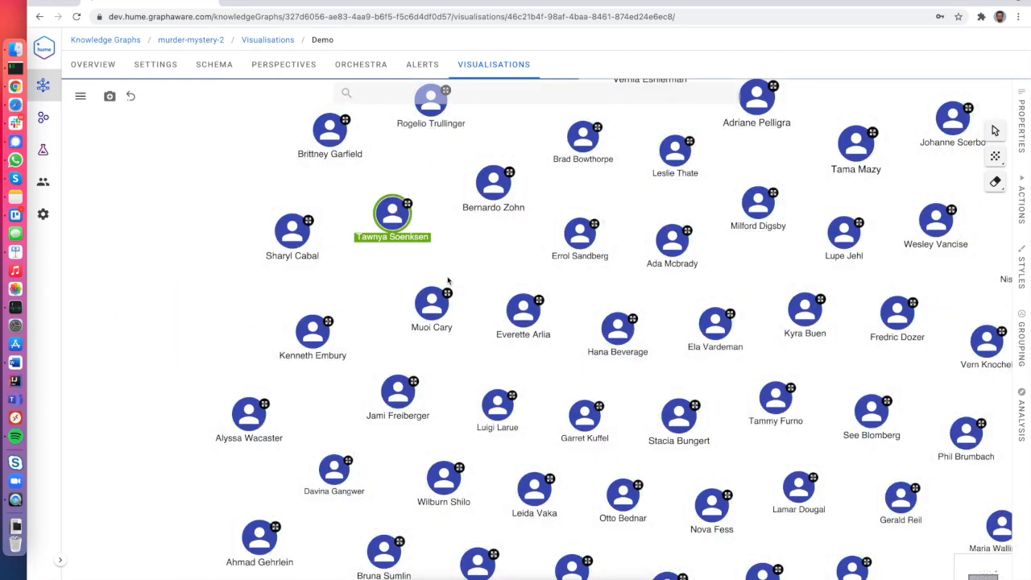
{"action": "left_click_drag", "start_coordinate": [314, 181], "coordinate": [507, 377]}
{"action": "scroll", "coordinate": [507, 377], "scroll_direction": "down", "scroll_amount": 4}
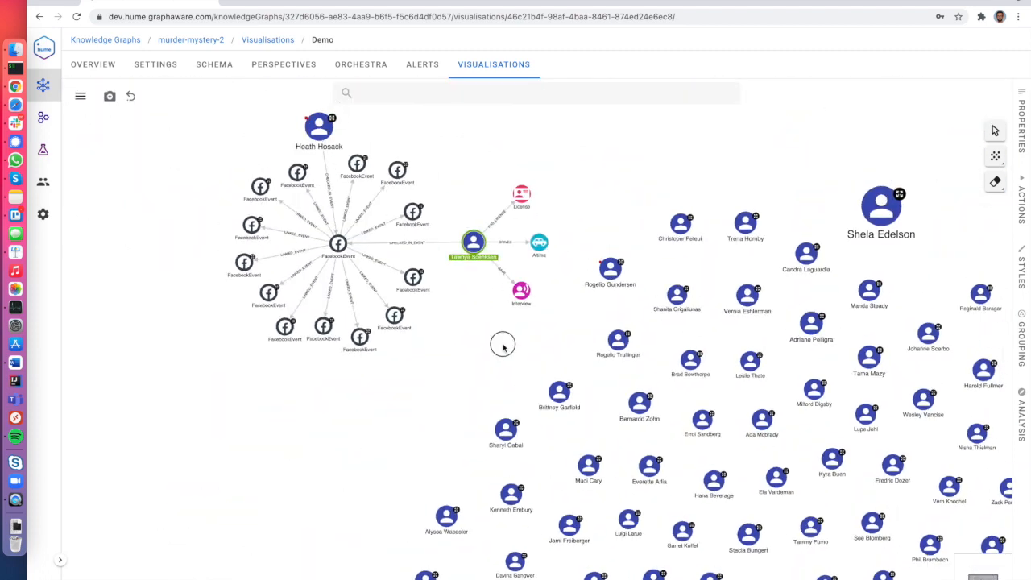
{"action": "left_click_drag", "start_coordinate": [503, 344], "coordinate": [318, 262]}
{"action": "double_click", "coordinate": [503, 282]}
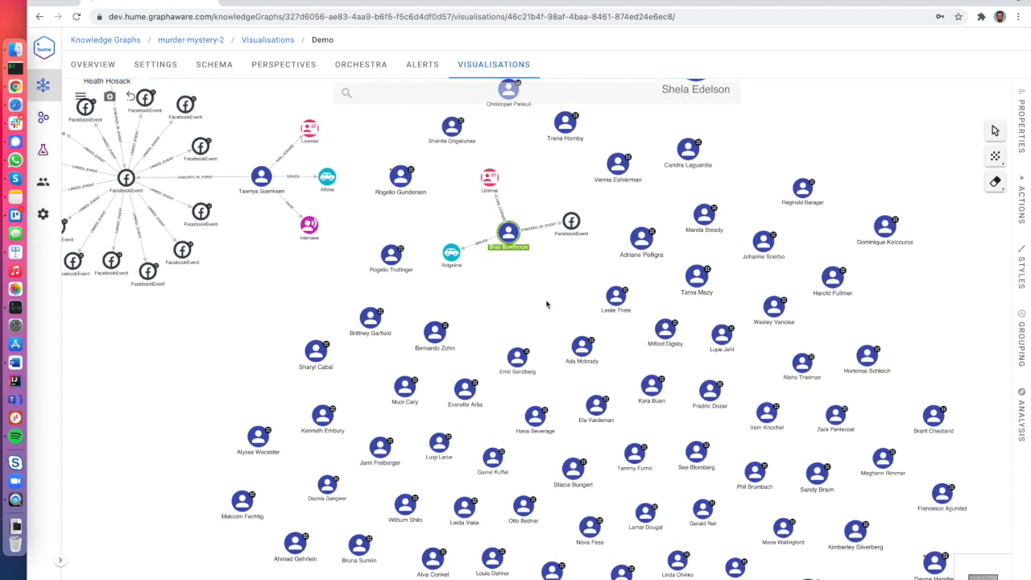
{"action": "scroll", "coordinate": [554, 291], "scroll_direction": "up", "scroll_amount": 1}
{"action": "scroll", "coordinate": [554, 291], "scroll_direction": "up", "scroll_amount": 3}
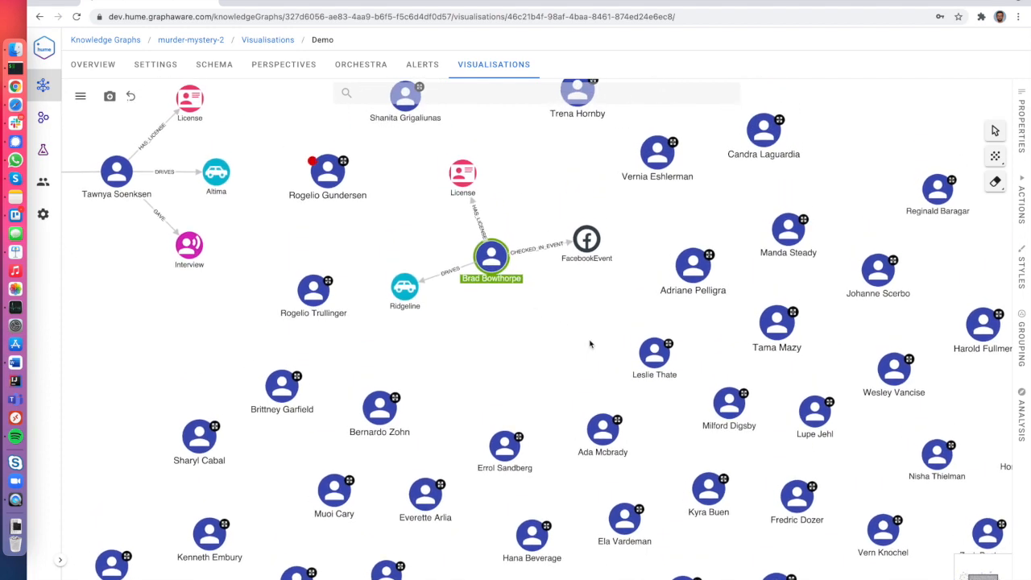
{"action": "left_click", "coordinate": [653, 352]}
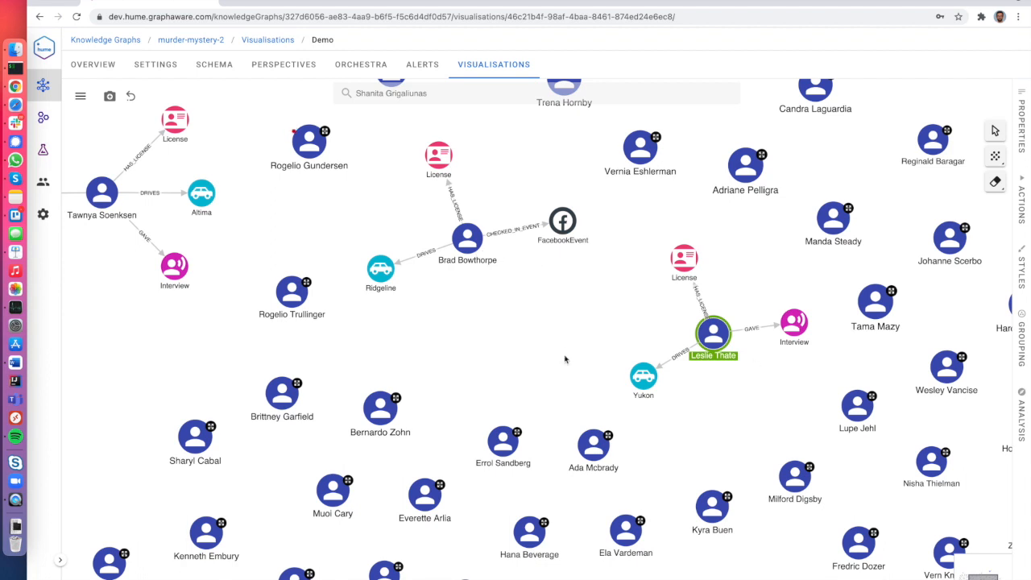
Add the Ridgeline driver and the Yukon driver to the Demo POIs collection.
{"action": "right_click", "coordinate": [468, 248]}
{"action": "left_click", "coordinate": [529, 354]}
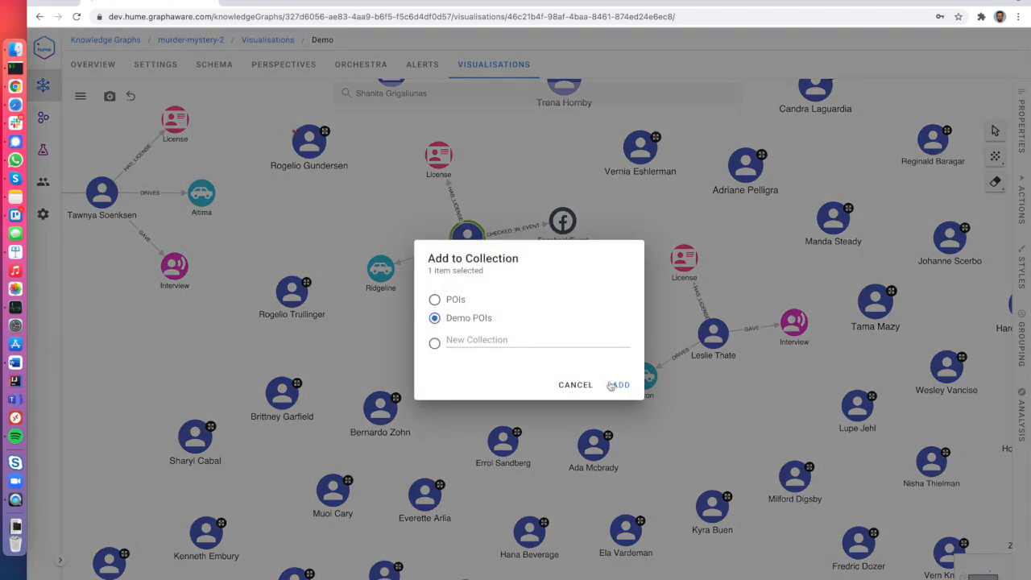
{"action": "left_click", "coordinate": [618, 384]}
{"action": "right_click", "coordinate": [712, 339]}
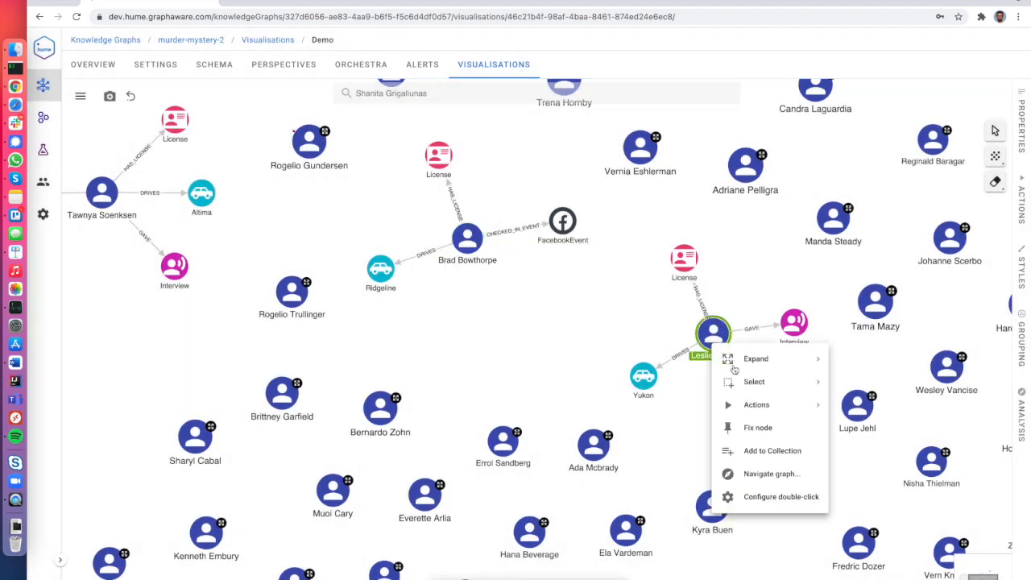
{"action": "left_click", "coordinate": [754, 455]}
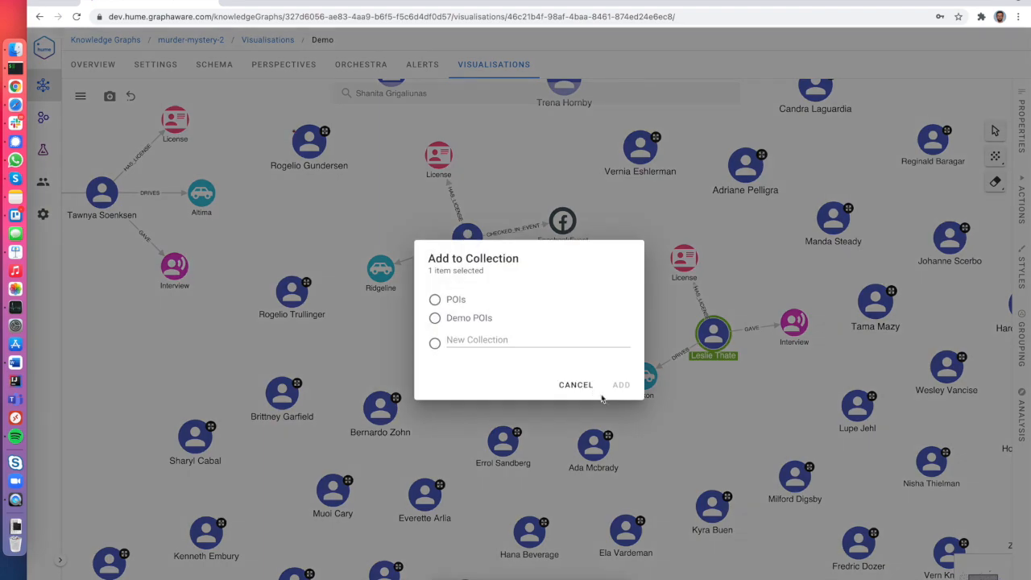
{"action": "left_click", "coordinate": [482, 320]}
{"action": "left_click", "coordinate": [615, 384]}
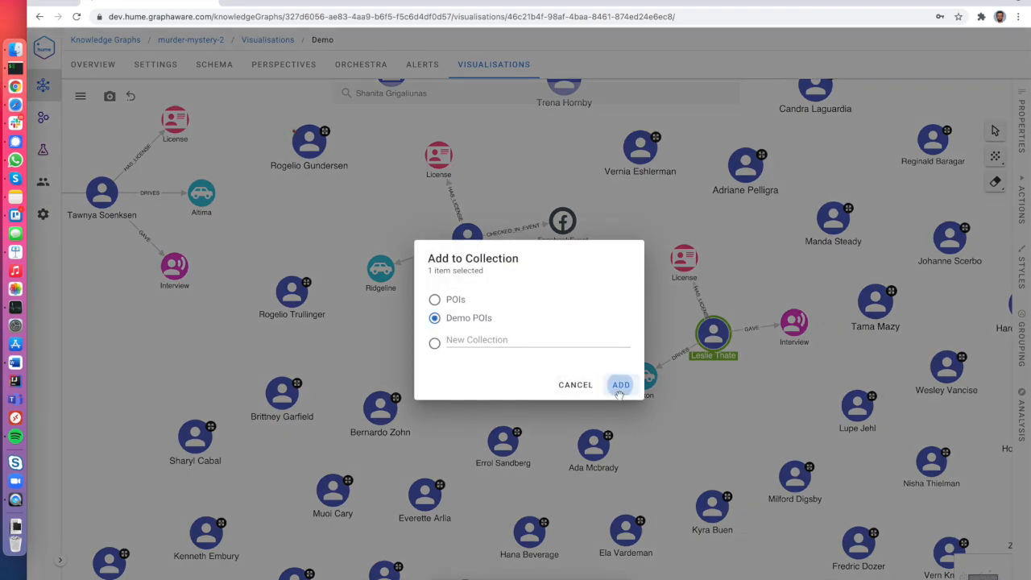
Open the Demo POIs collection from Alerts > Collections to view its two people.
{"action": "left_click", "coordinate": [419, 66]}
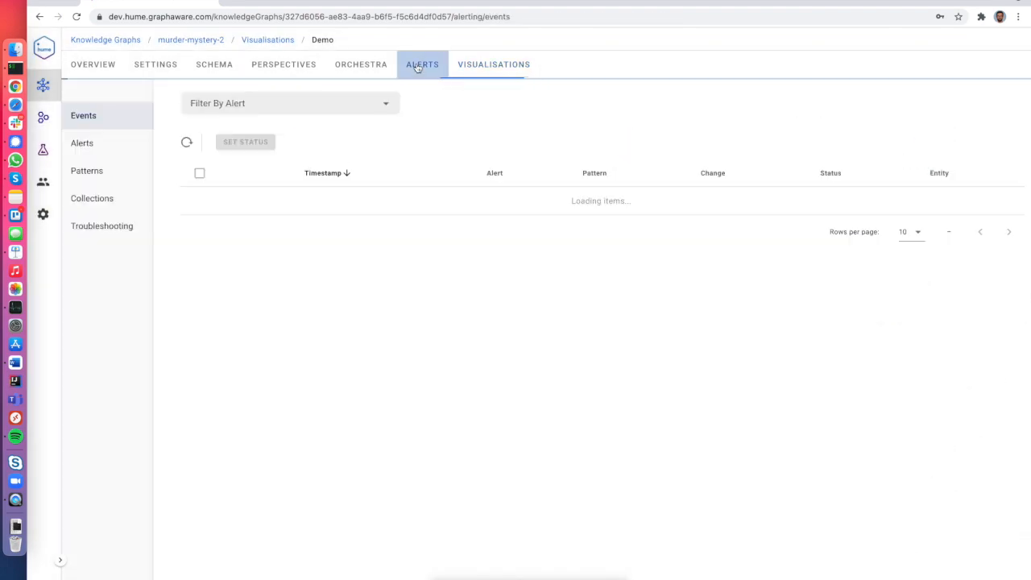
{"action": "left_click", "coordinate": [91, 198]}
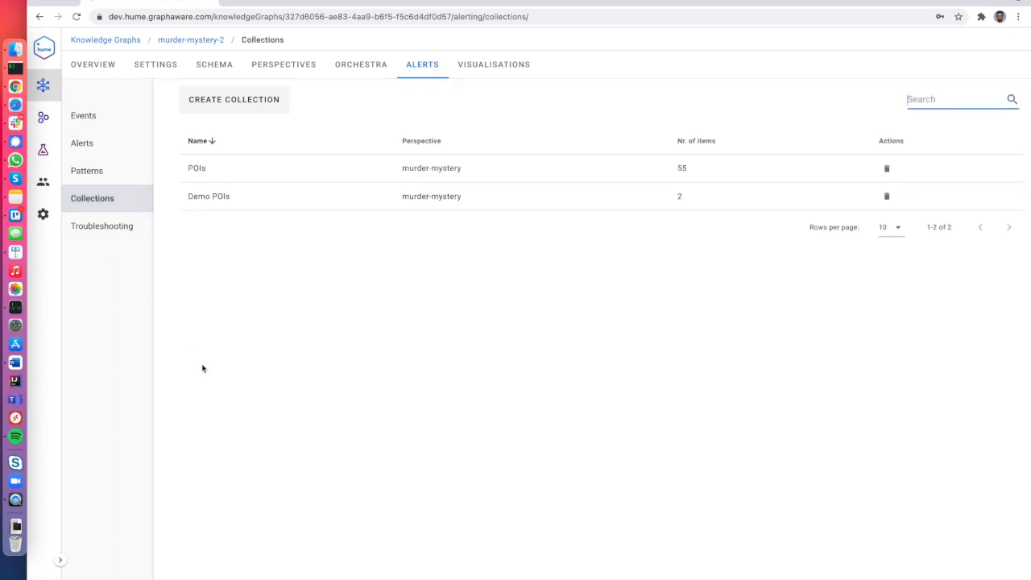
{"action": "left_click", "coordinate": [242, 193]}
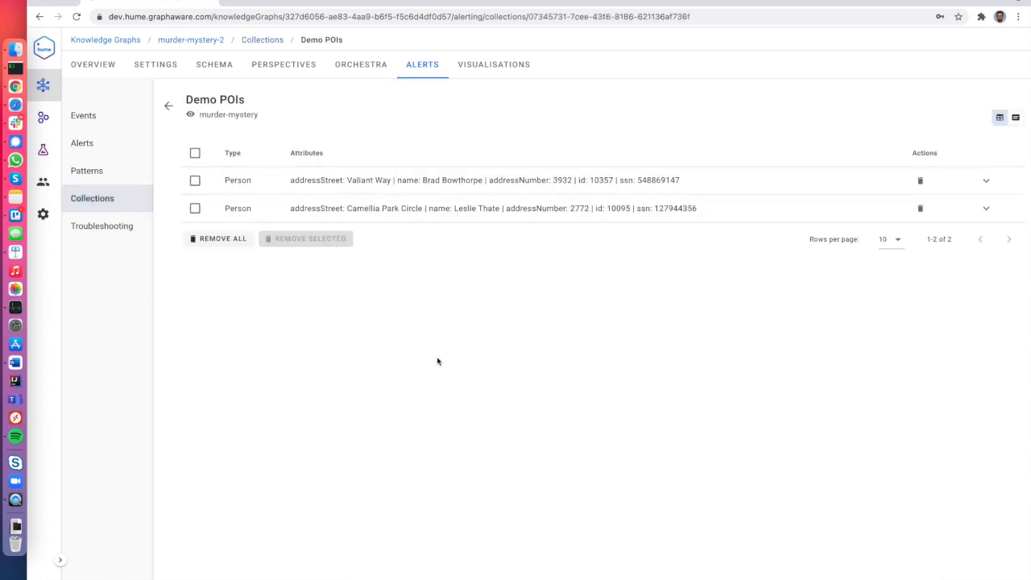
Create 'Demo Alert' using the People connecting to threats pattern on Demo POIs.
{"action": "left_click", "coordinate": [109, 143]}
{"action": "left_click", "coordinate": [251, 115]}
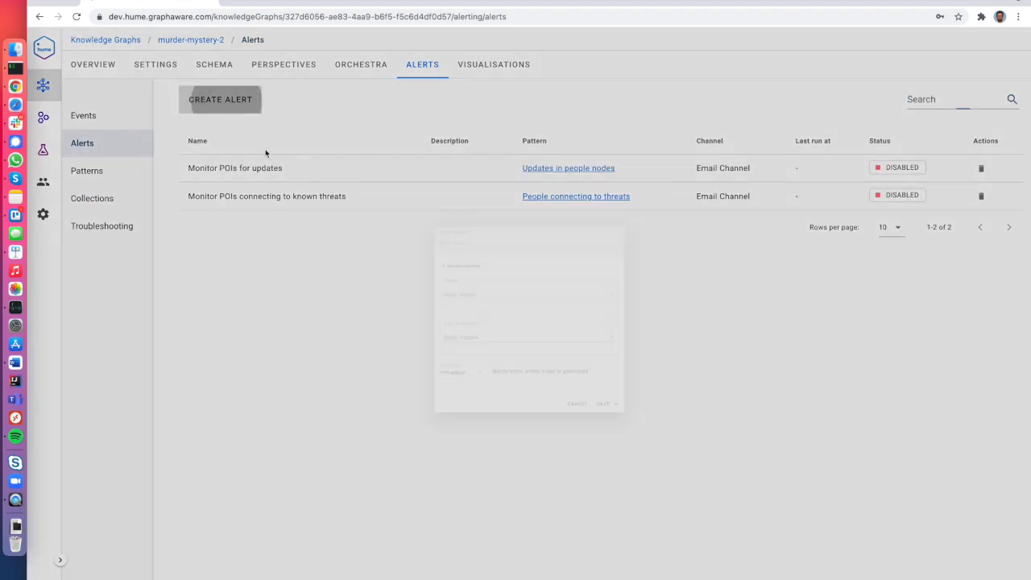
{"action": "type", "text": "Demo A"}
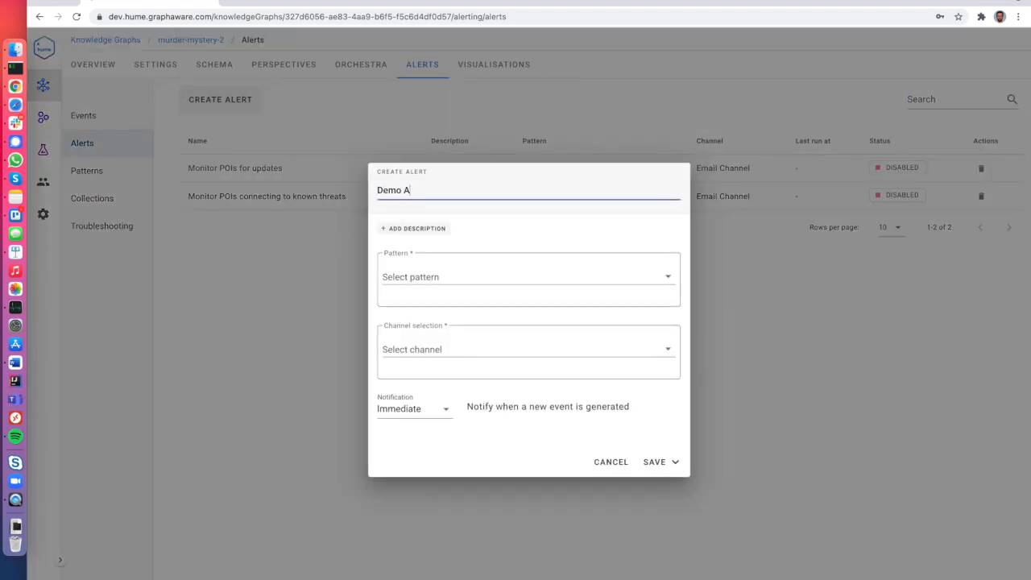
{"action": "left_click", "coordinate": [436, 279]}
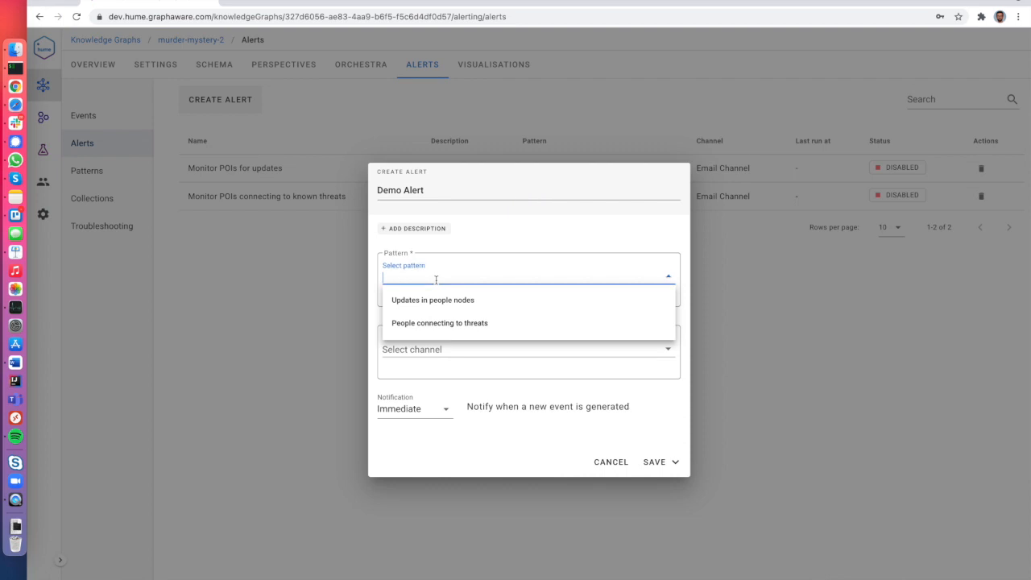
{"action": "left_click", "coordinate": [456, 325]}
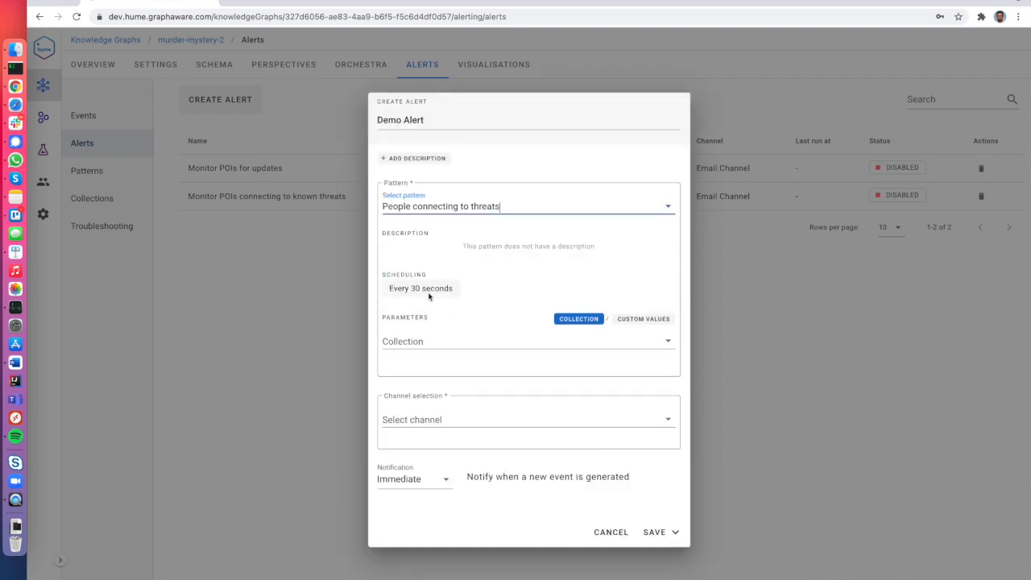
{"action": "left_click_drag", "start_coordinate": [389, 292], "coordinate": [459, 286]}
{"action": "left_click", "coordinate": [450, 341]}
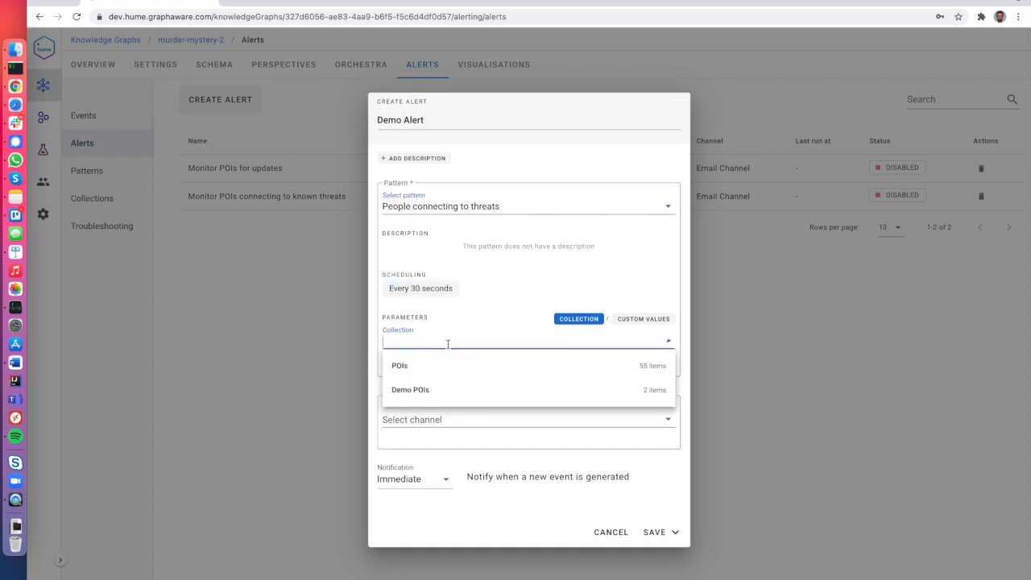
{"action": "left_click", "coordinate": [449, 390]}
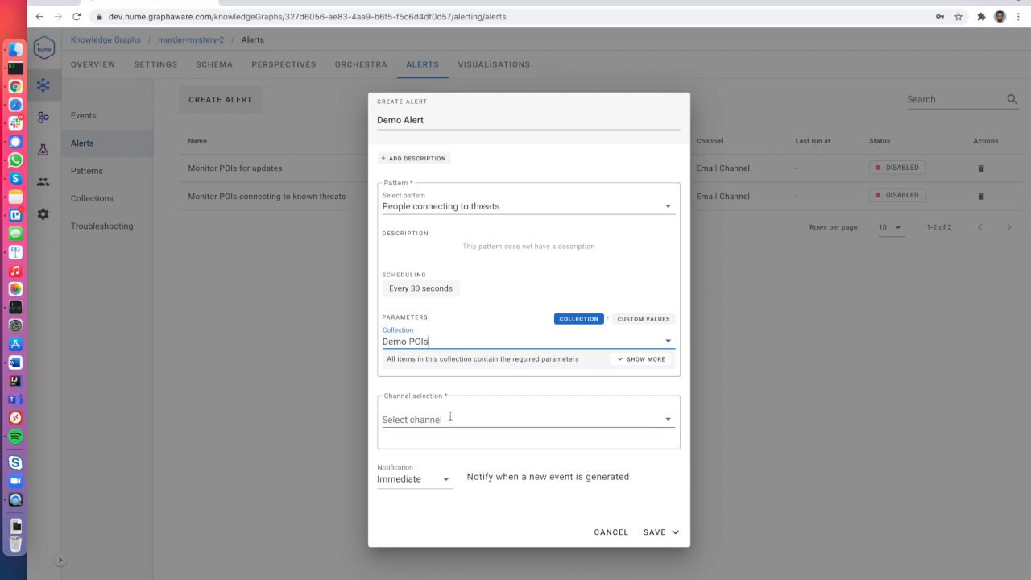
Set Email Channel notifications with a recipient address and save Demo Alert.
{"action": "left_click", "coordinate": [450, 415]}
{"action": "left_click", "coordinate": [442, 440]}
{"action": "left_click", "coordinate": [429, 427]}
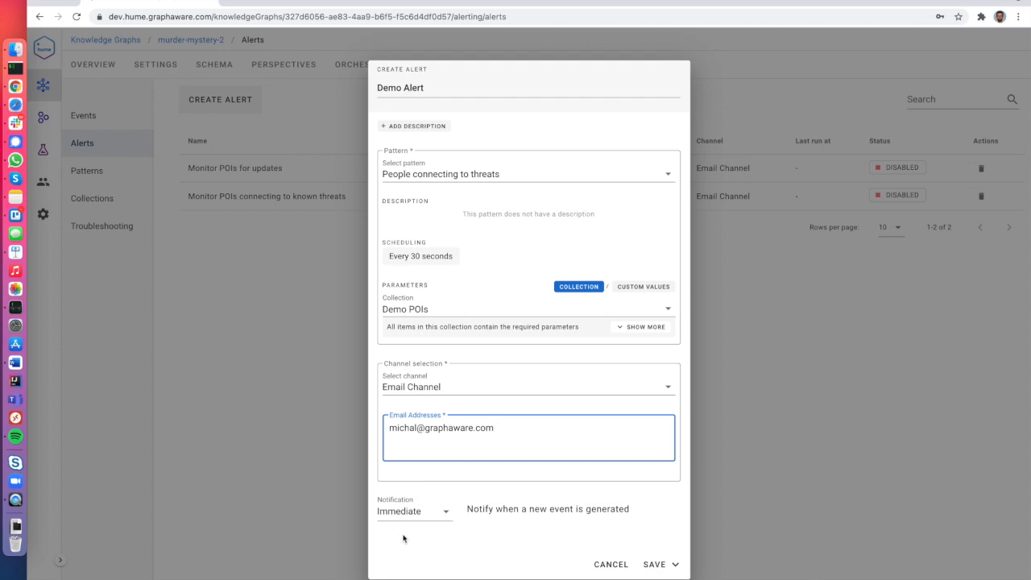
{"action": "left_click", "coordinate": [653, 563]}
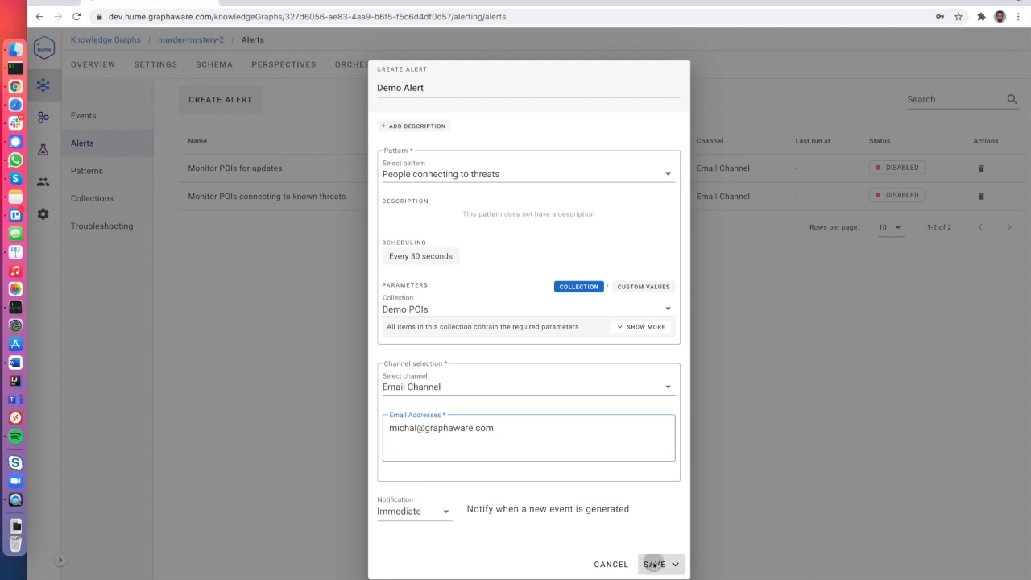
Enable Demo Alert and refresh the alert events list.
{"action": "left_click", "coordinate": [872, 171]}
{"action": "left_click", "coordinate": [967, 185]}
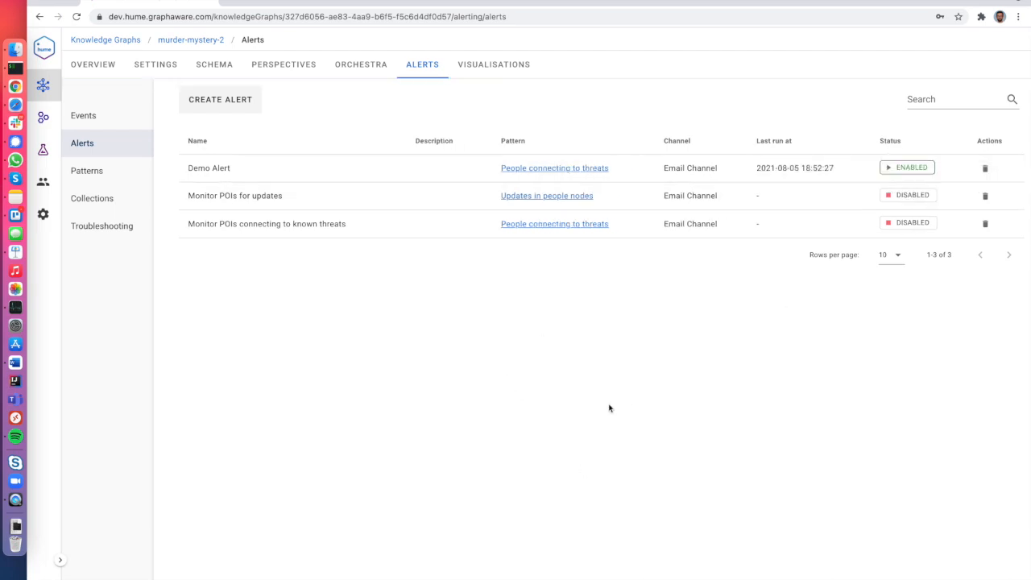
{"action": "left_click", "coordinate": [87, 118]}
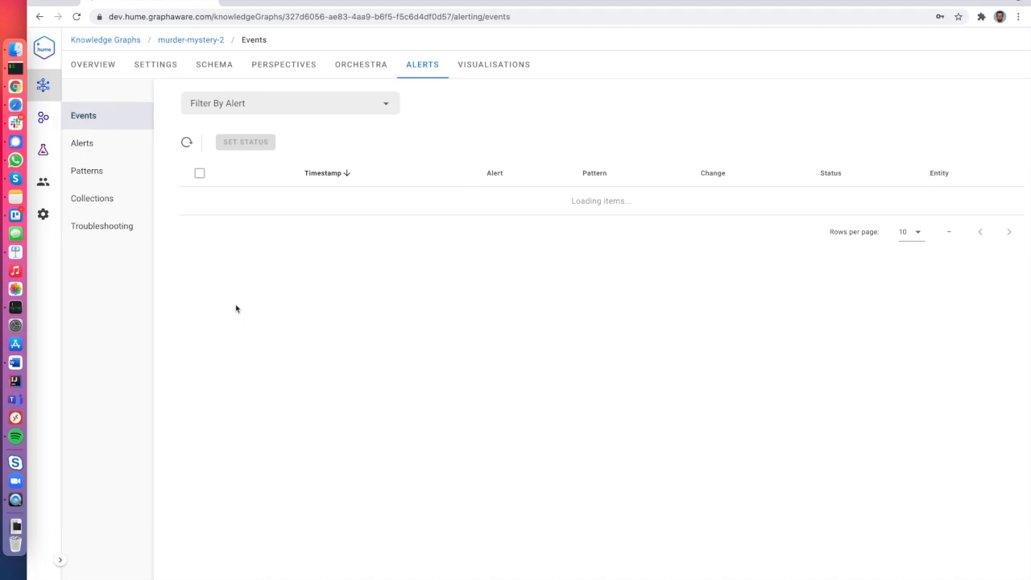
{"action": "left_click", "coordinate": [182, 141]}
{"action": "left_click", "coordinate": [183, 142]}
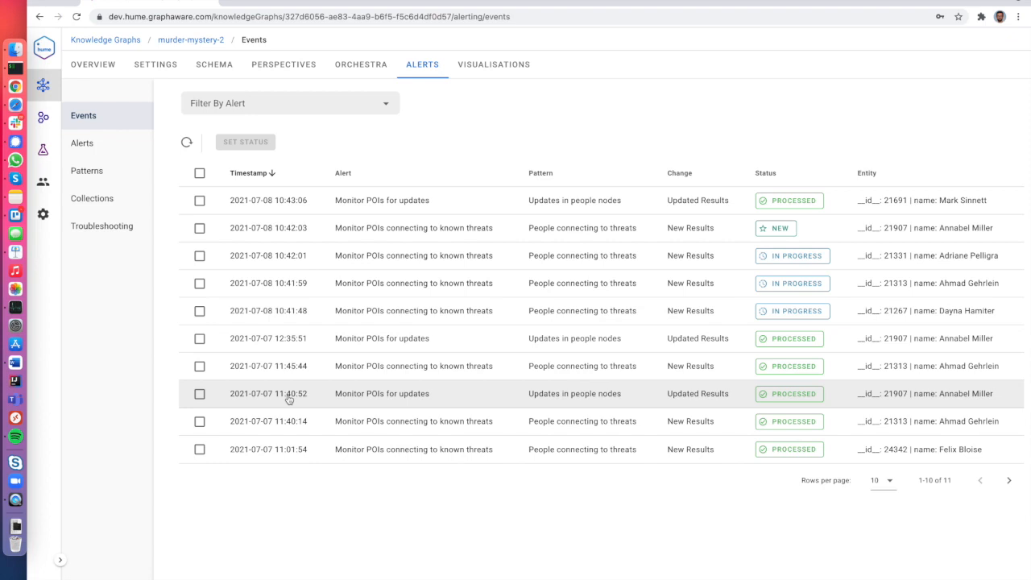
{"action": "left_click", "coordinate": [478, 66]}
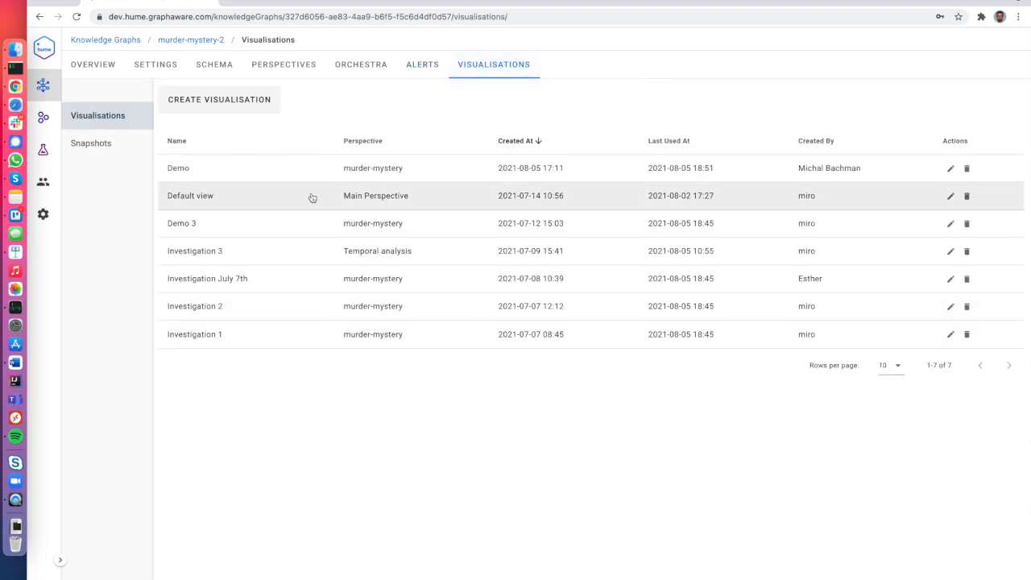
In the Demo visualisation, connect the Ridgeline driver to the isolated person with EXCHANGE.
{"action": "left_click", "coordinate": [292, 172]}
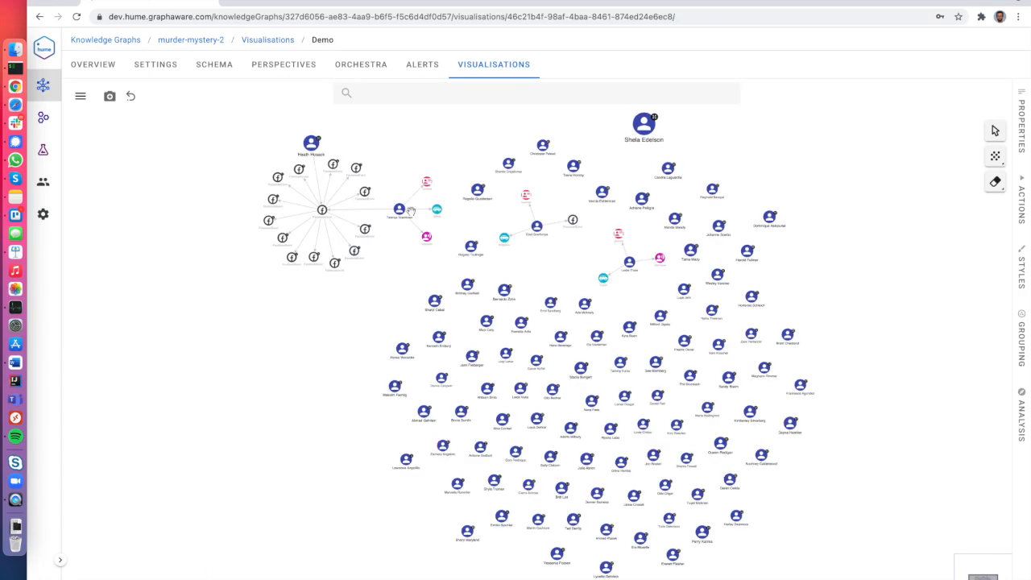
{"action": "scroll", "coordinate": [545, 233], "scroll_direction": "up", "scroll_amount": 5}
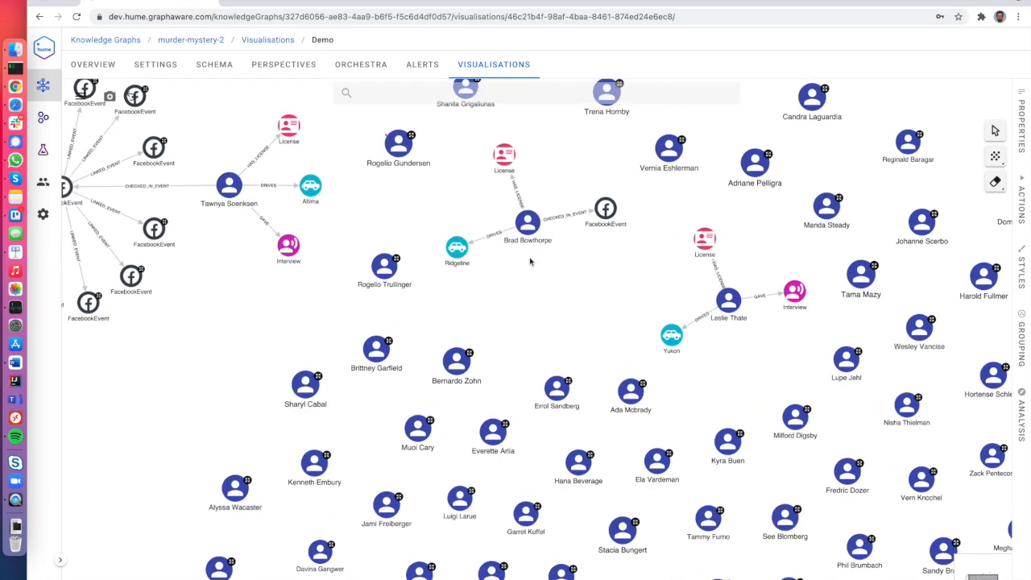
{"action": "left_click", "coordinate": [516, 224]}
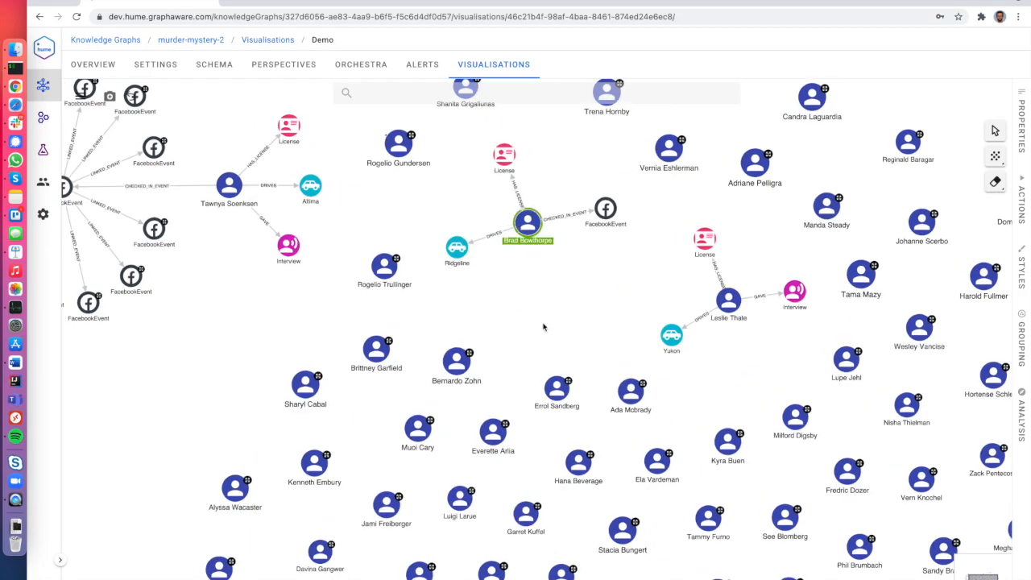
{"action": "left_click", "coordinate": [398, 142]}
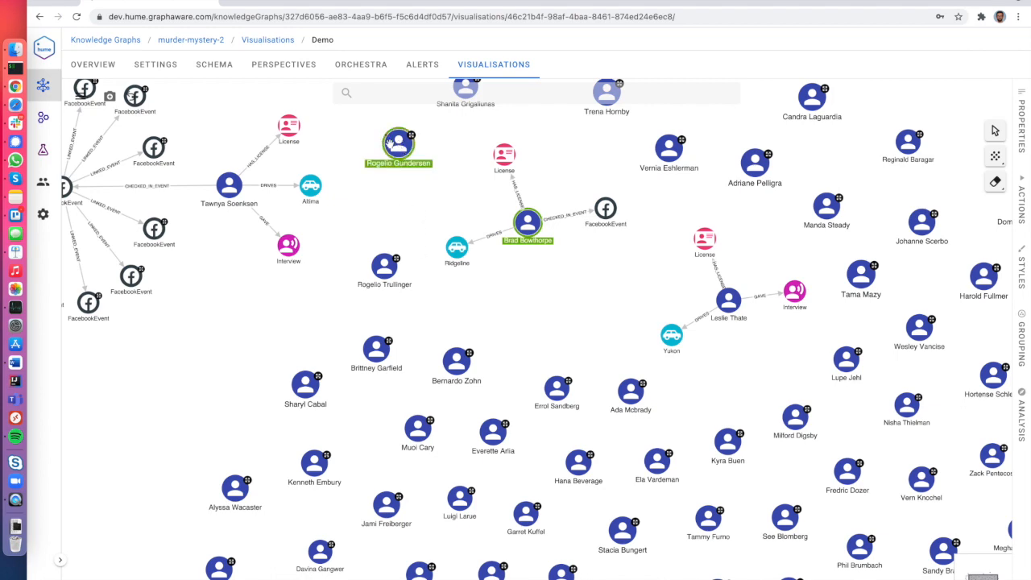
{"action": "right_click", "coordinate": [389, 144]}
{"action": "mouse_move", "coordinate": [452, 211]}
{"action": "left_click", "coordinate": [569, 266]}
{"action": "type", "text": "EX"}
{"action": "left_click", "coordinate": [552, 352]}
{"action": "left_click", "coordinate": [617, 375]}
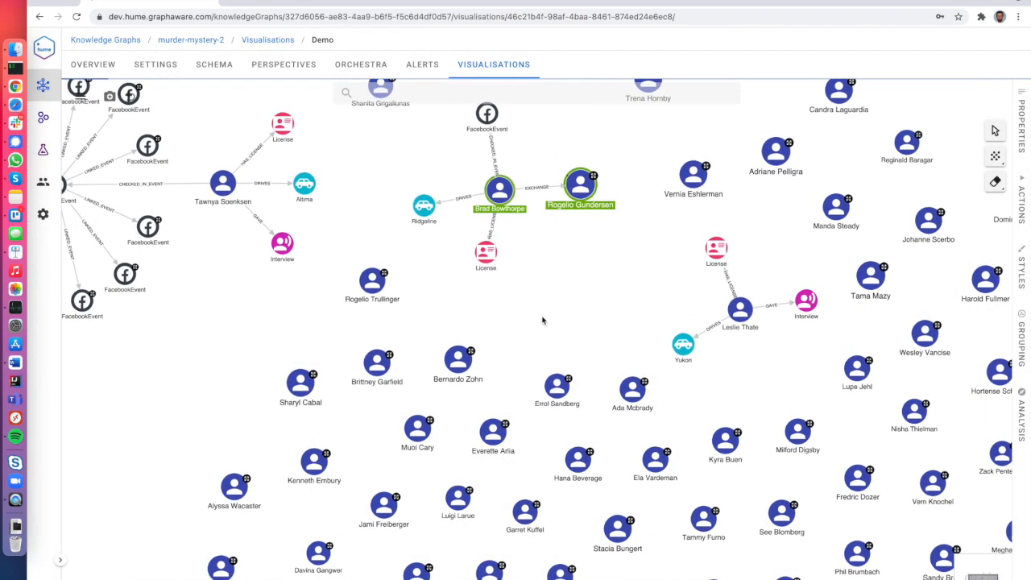
Expand the threat person's neighbouring nodes.
{"action": "left_click", "coordinate": [575, 280]}
{"action": "left_click_drag", "start_coordinate": [562, 306], "coordinate": [460, 361]}
{"action": "double_click", "coordinate": [459, 262]}
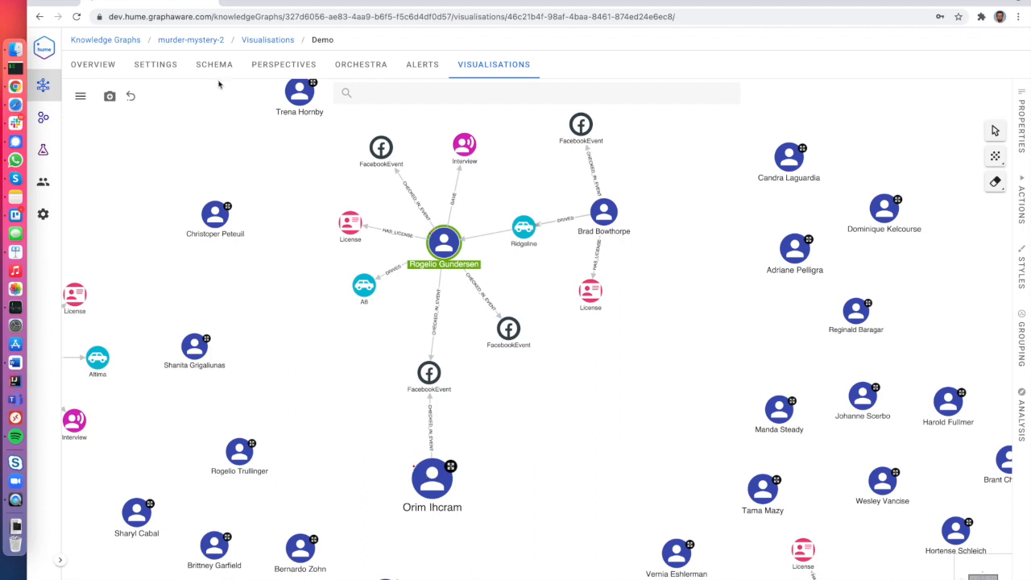
Open the new Demo Alert event, scroll through its data difference, and close it.
{"action": "left_click", "coordinate": [412, 66]}
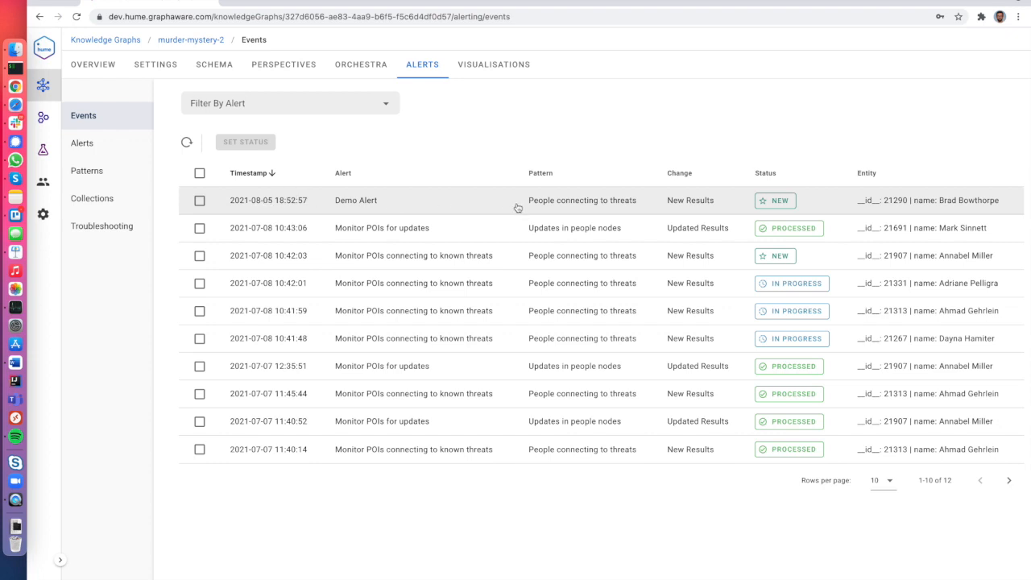
{"action": "left_click", "coordinate": [434, 203]}
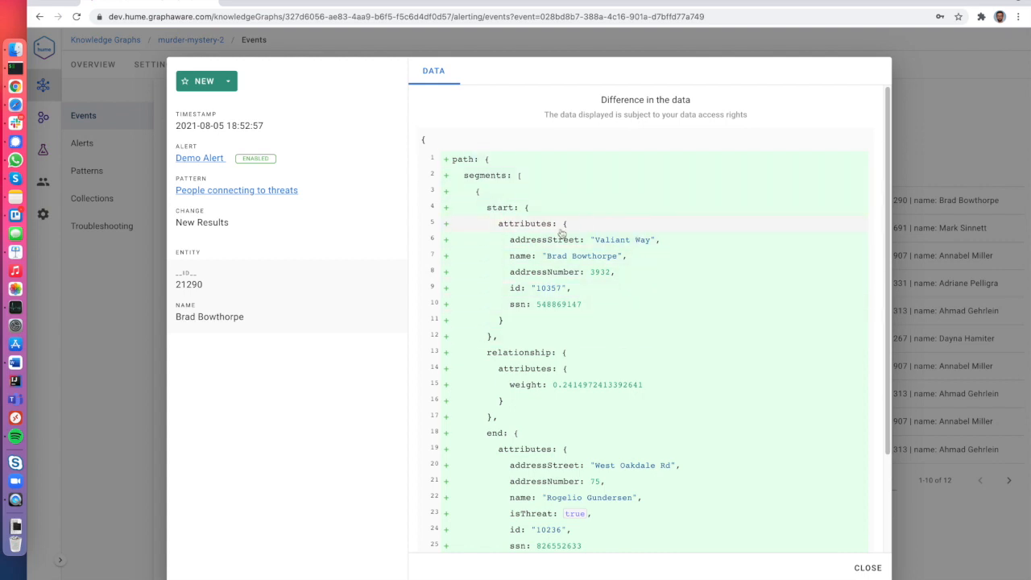
{"action": "scroll", "coordinate": [587, 297], "scroll_direction": "down", "scroll_amount": 3}
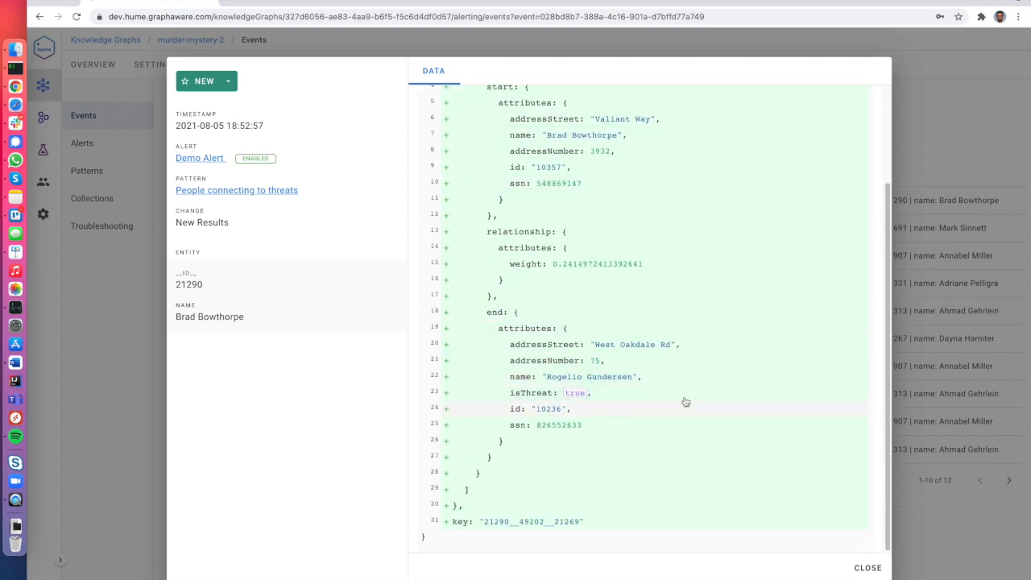
{"action": "scroll", "coordinate": [622, 424], "scroll_direction": "up", "scroll_amount": 3}
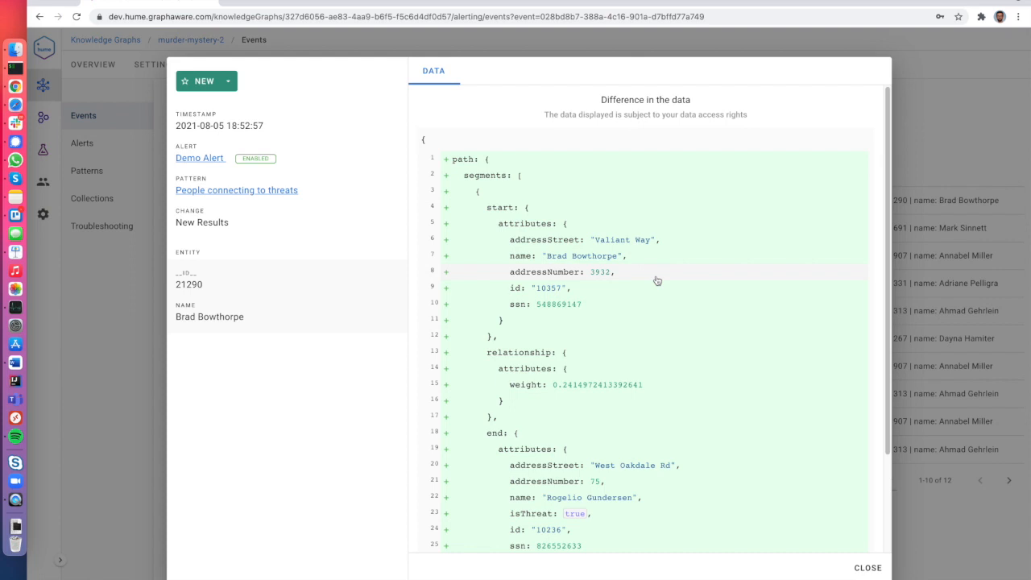
{"action": "left_click", "coordinate": [858, 568]}
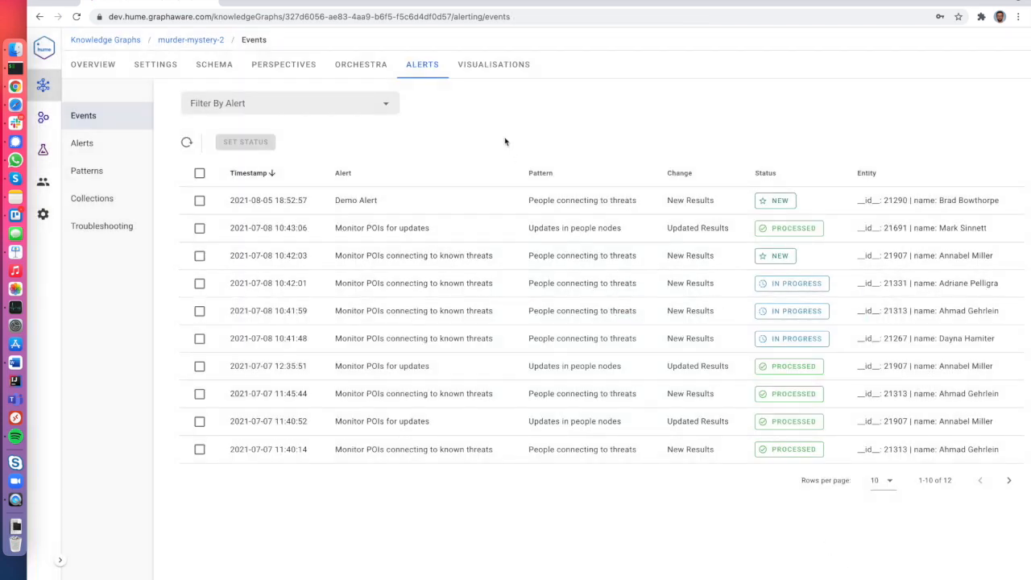